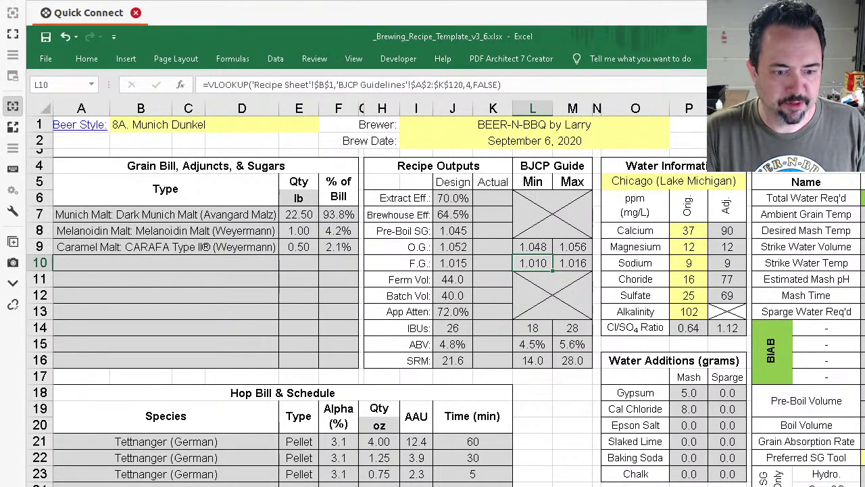
{"action": "key", "text": "ctrl+Page_Up"}
{"action": "key", "text": "ctrl+Page_Down"}
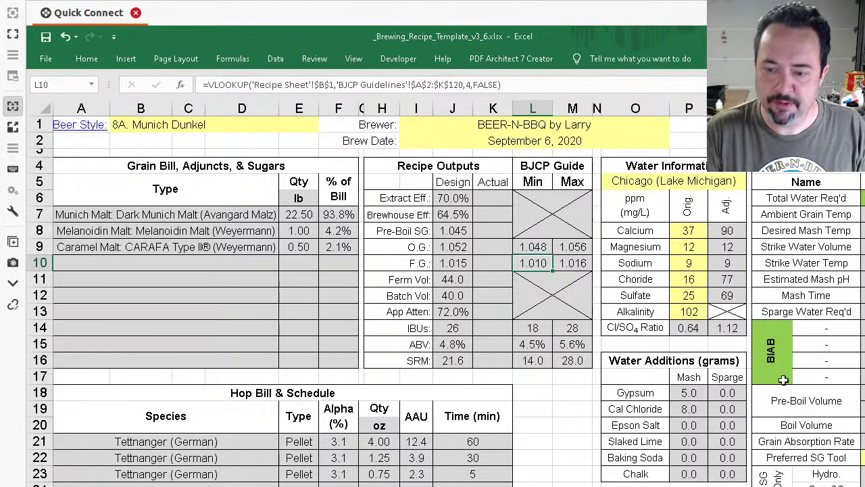
{"action": "scroll", "coordinate": [433, 291], "scroll_direction": "down", "scroll_amount": 3}
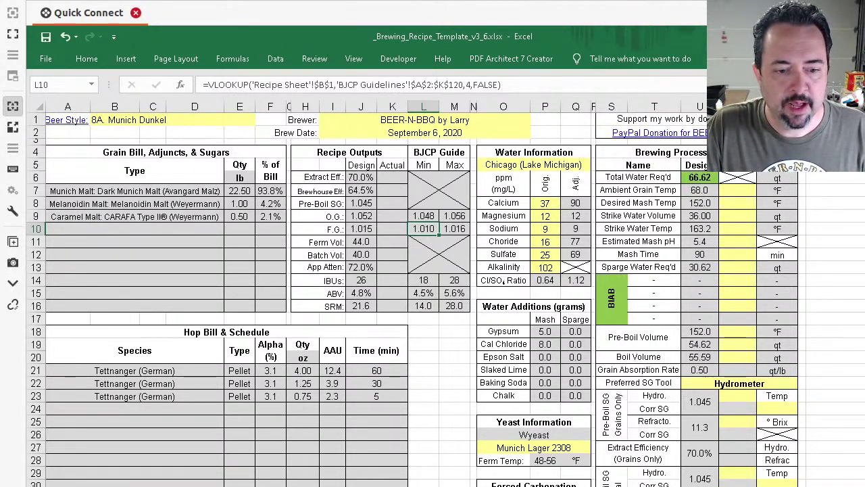
Step: Examine the usage instructions and the version history on the how-to sheet, from the 3.0 entry through the 3.6 entry
{"action": "key", "text": "ctrl+Page_Up"}
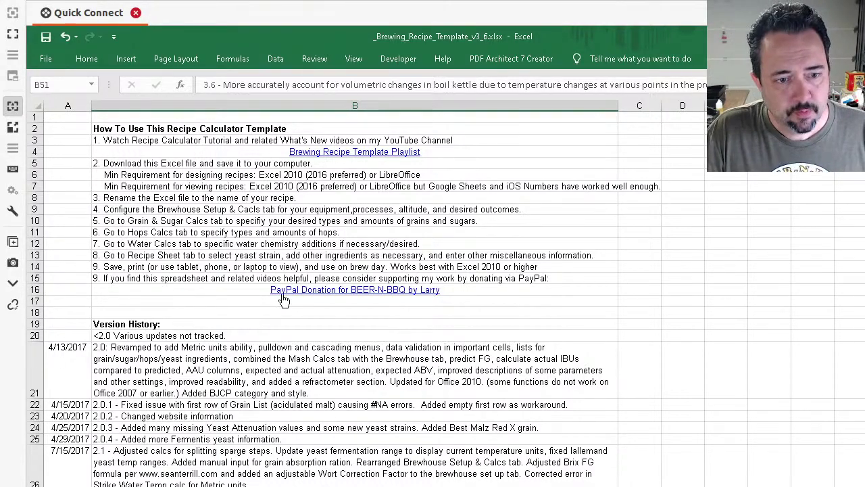
{"action": "scroll", "coordinate": [220, 335], "scroll_direction": "down", "scroll_amount": 3}
{"action": "scroll", "coordinate": [223, 318], "scroll_direction": "down", "scroll_amount": 6}
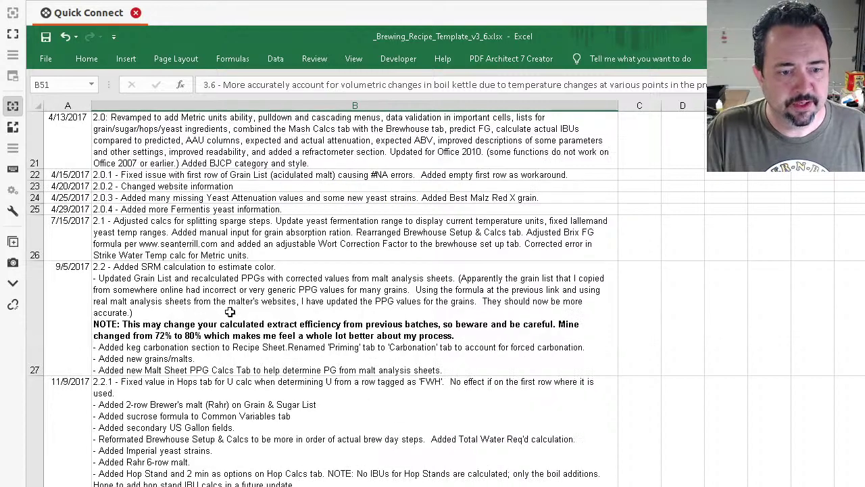
{"action": "scroll", "coordinate": [227, 314], "scroll_direction": "down", "scroll_amount": 6}
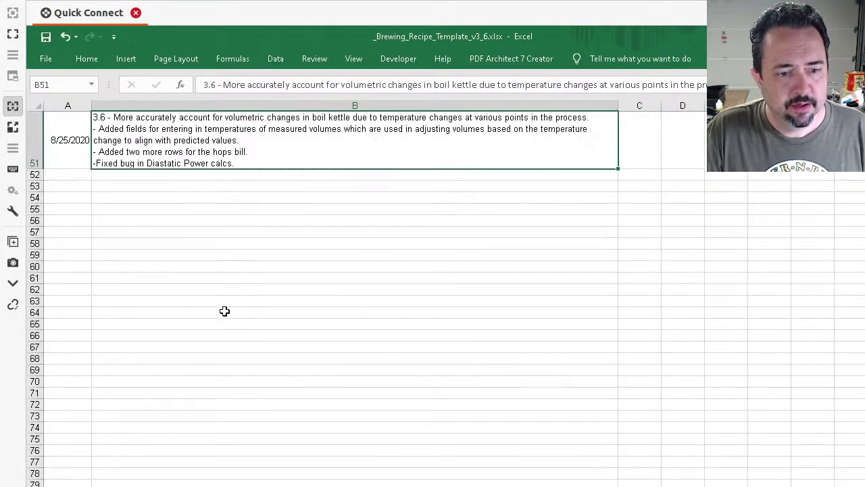
{"action": "scroll", "coordinate": [225, 311], "scroll_direction": "up", "scroll_amount": 3}
{"action": "scroll", "coordinate": [224, 311], "scroll_direction": "up", "scroll_amount": 3}
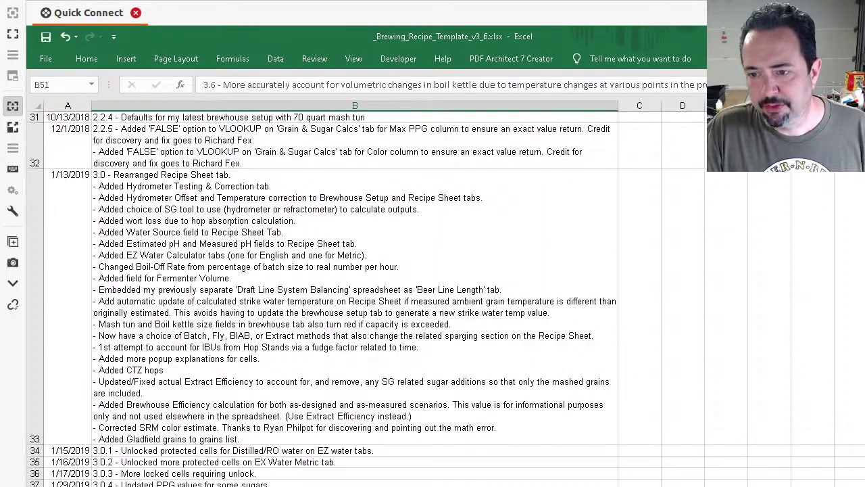
{"action": "left_click", "coordinate": [75, 177]}
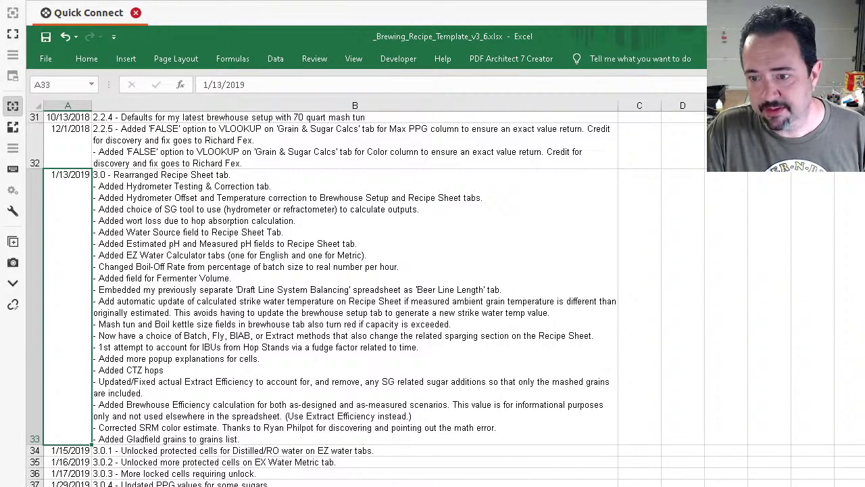
{"action": "left_click_drag", "start_coordinate": [860, 413], "coordinate": [860, 371]}
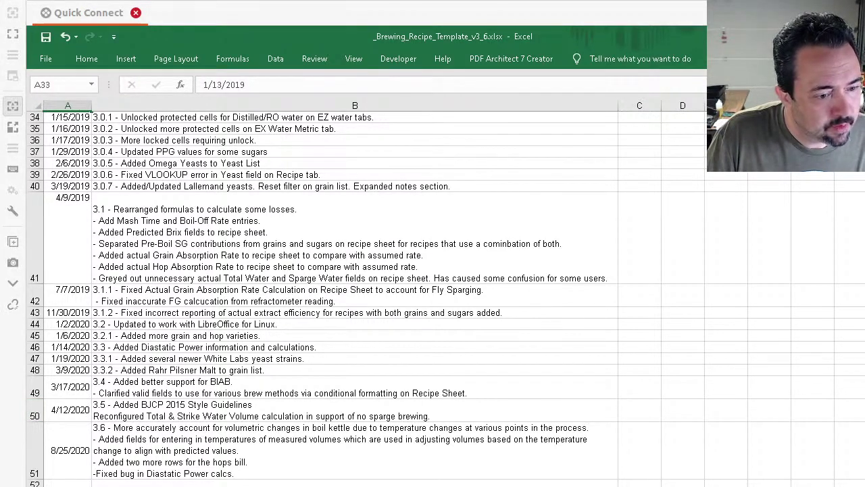
{"action": "left_click", "coordinate": [313, 427]}
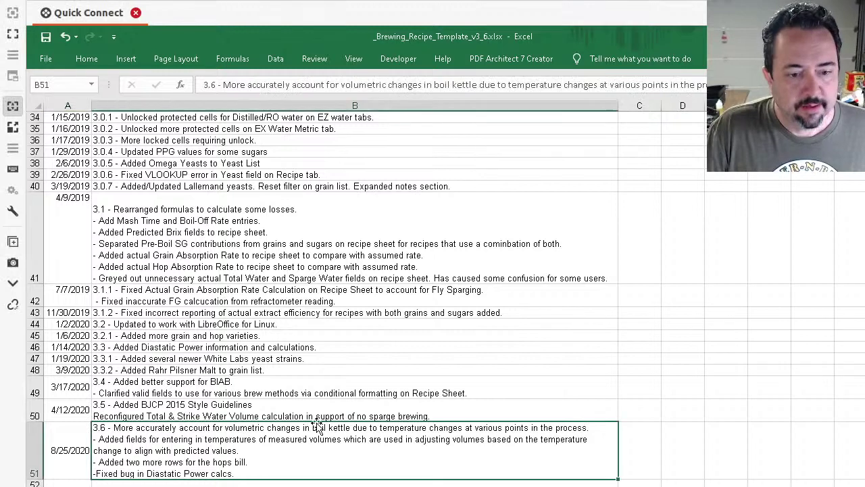
Step: Return to the Recipe Sheet and inspect the species and AAU of the first hop in the Hop Bill & Schedule
{"action": "left_click", "coordinate": [247, 481]}
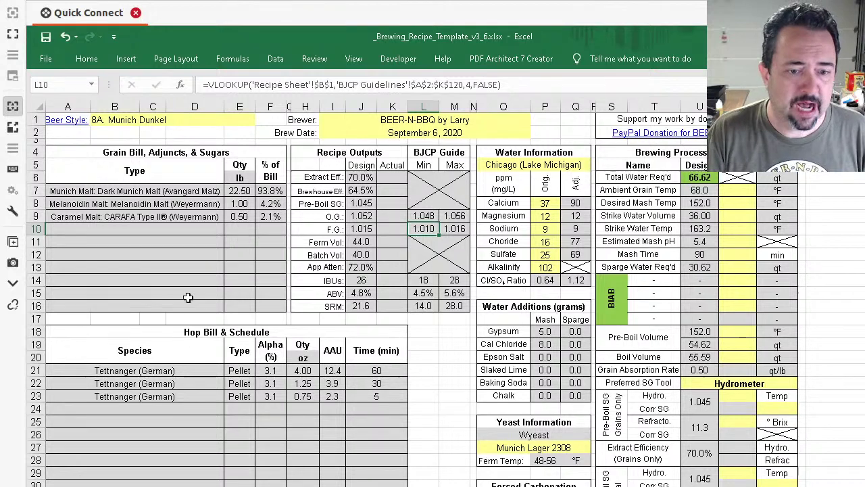
{"action": "left_click", "coordinate": [129, 371]}
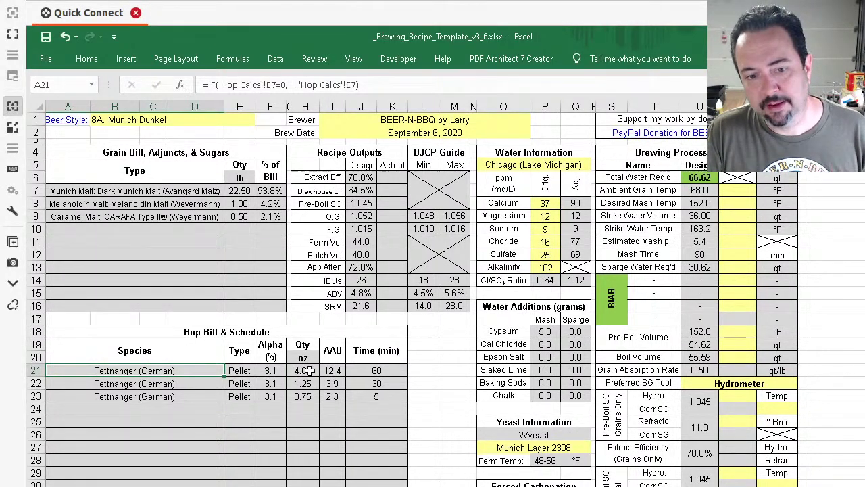
{"action": "left_click", "coordinate": [334, 370]}
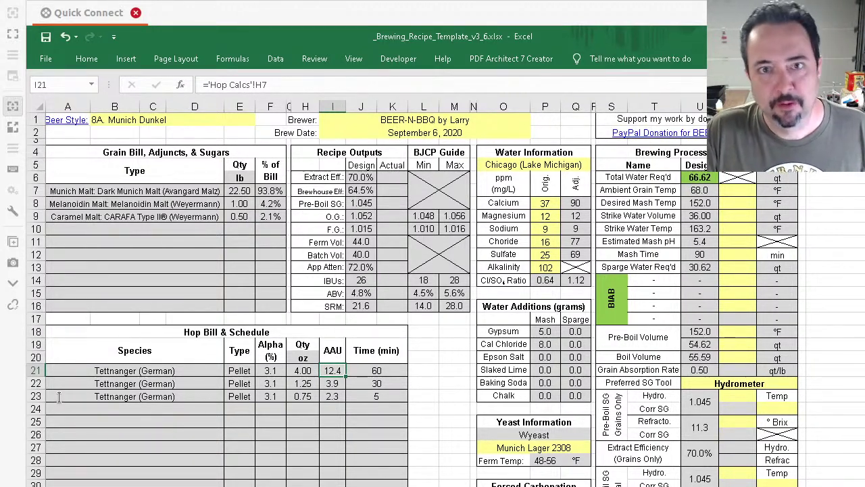
Step: Examine the Recipe Outputs table, comparing its Design and Actual columns with the BJCP Guide minimum and maximum columns
{"action": "left_click", "coordinate": [424, 305]}
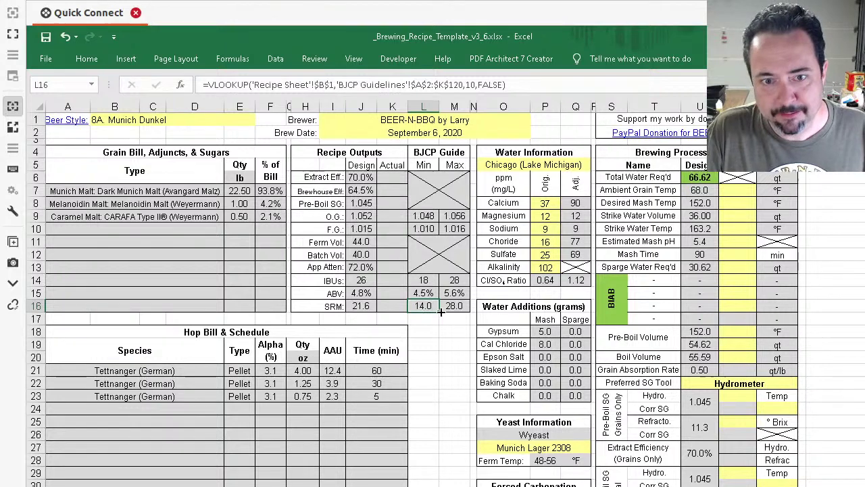
{"action": "left_click_drag", "start_coordinate": [328, 154], "coordinate": [444, 308]}
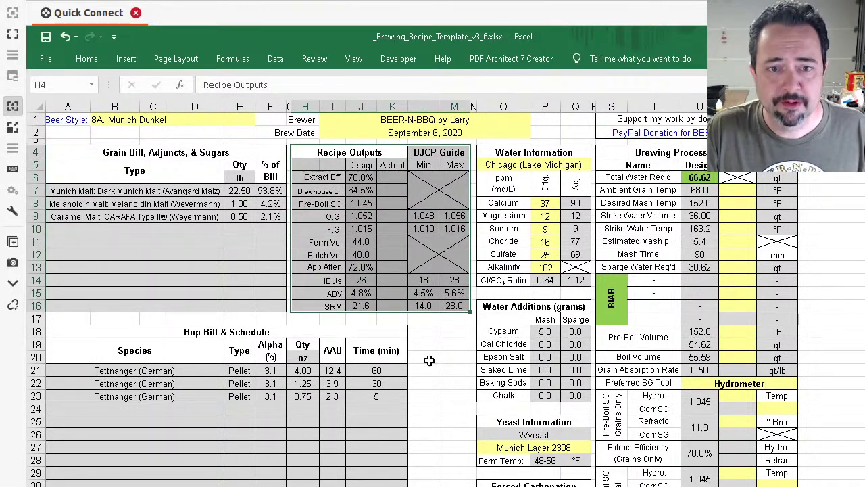
{"action": "left_click", "coordinate": [430, 254]}
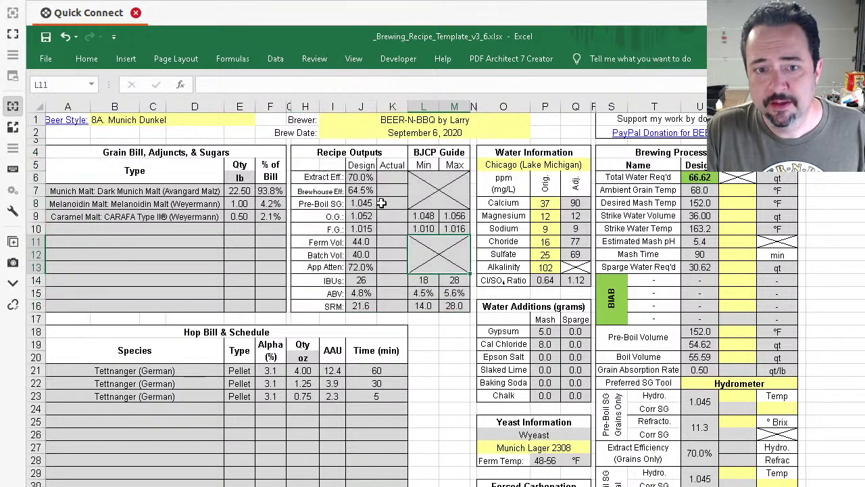
{"action": "left_click", "coordinate": [362, 165]}
{"action": "left_click", "coordinate": [362, 107]}
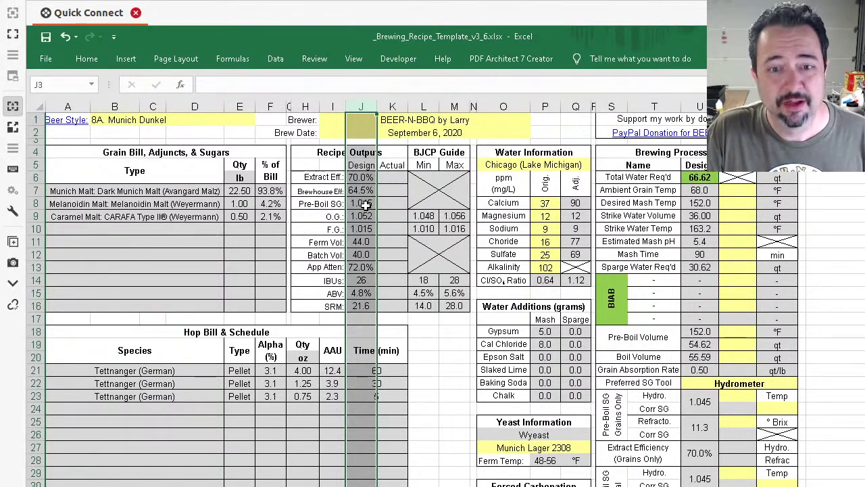
{"action": "left_click", "coordinate": [393, 108]}
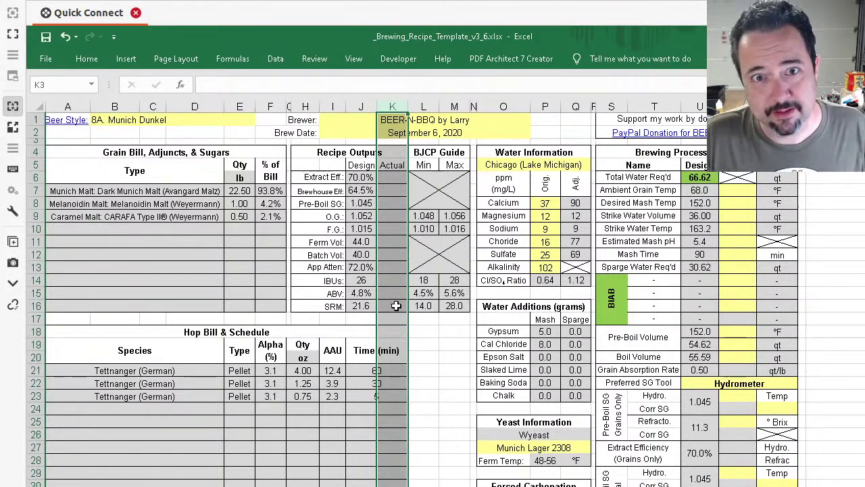
{"action": "left_click", "coordinate": [361, 107]}
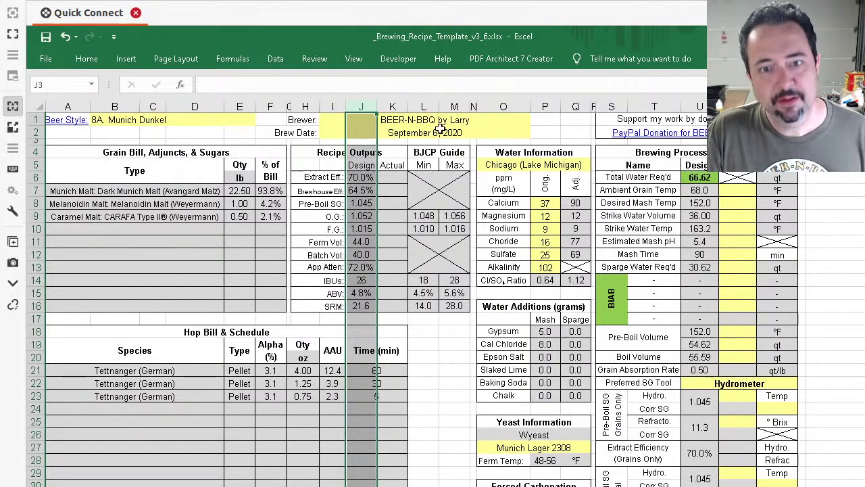
{"action": "left_click_drag", "start_coordinate": [424, 107], "coordinate": [455, 107]}
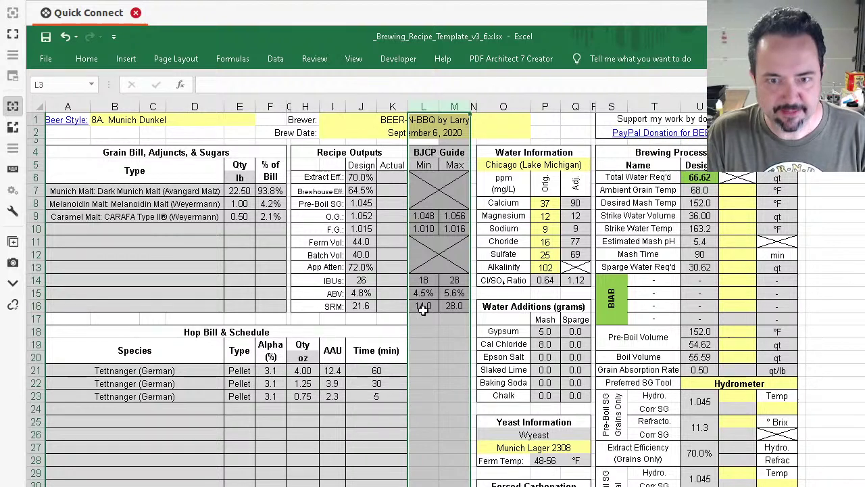
{"action": "left_click", "coordinate": [380, 215]}
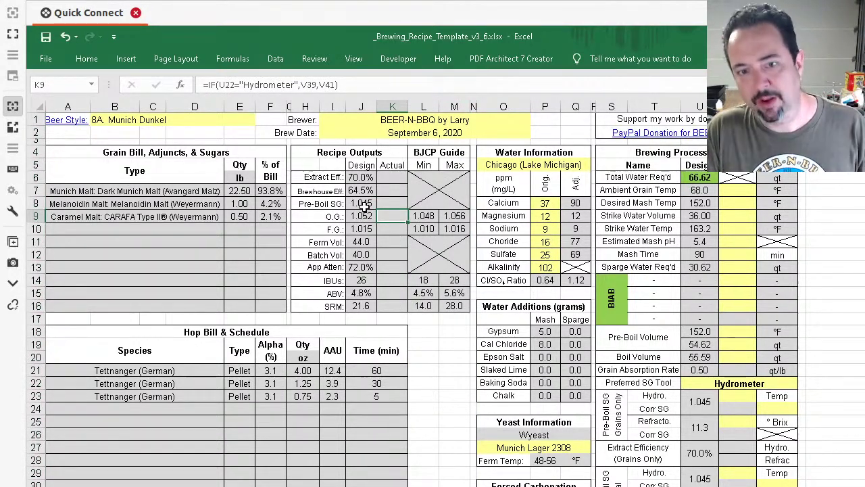
{"action": "left_click", "coordinate": [365, 214]}
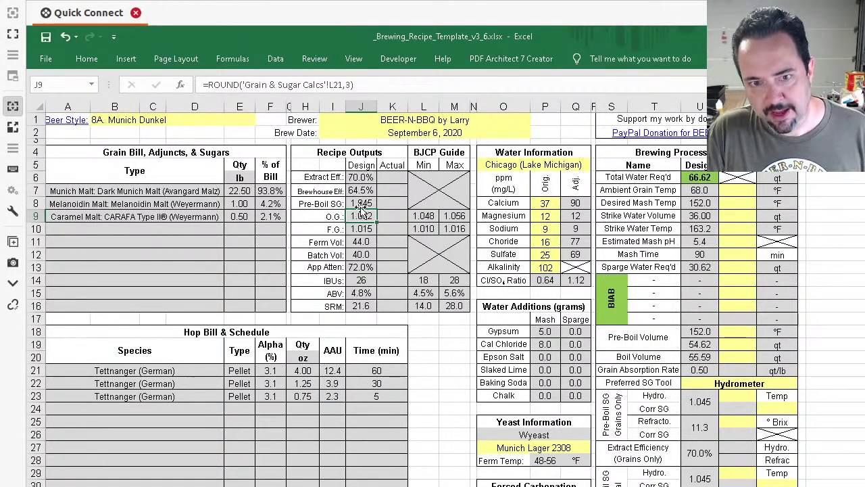
{"action": "left_click", "coordinate": [357, 107]}
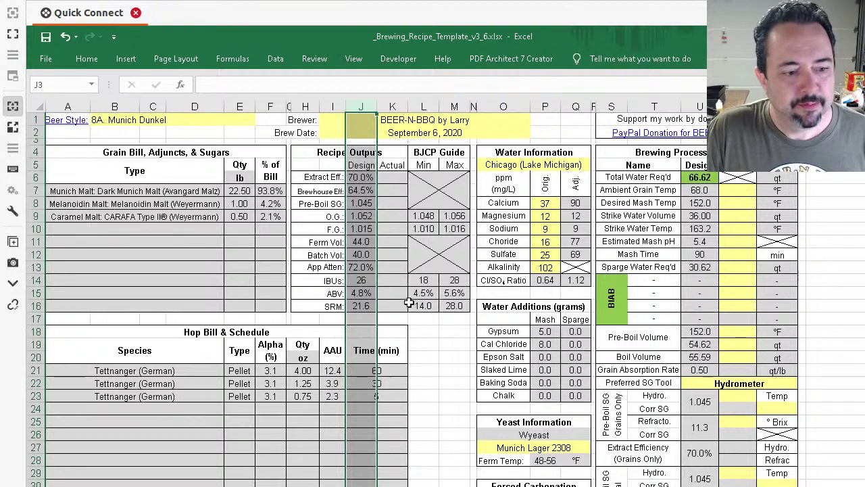
{"action": "left_click", "coordinate": [436, 247]}
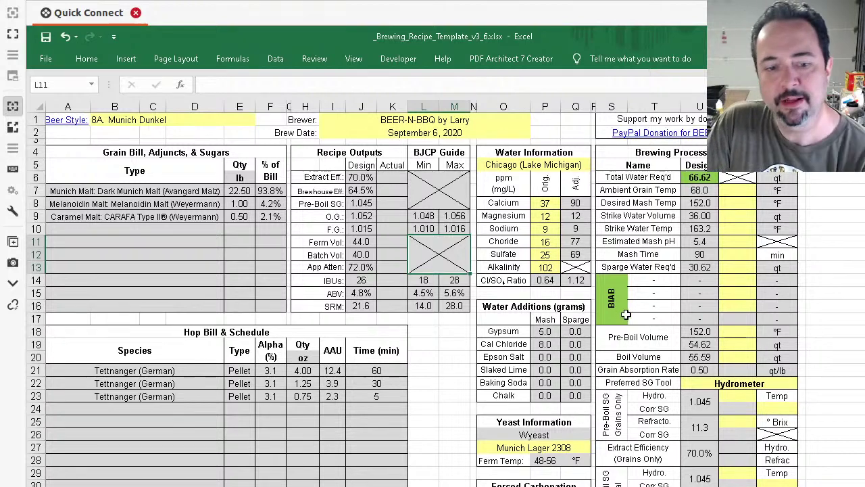
Step: Review the Water Information table, comparing the original mineral levels with the adjusted ones
{"action": "mouse_move", "coordinate": [504, 155]}
{"action": "left_mouse_down"}
{"action": "mouse_move", "coordinate": [541, 200]}
{"action": "mouse_move", "coordinate": [568, 284]}
{"action": "left_mouse_up"}
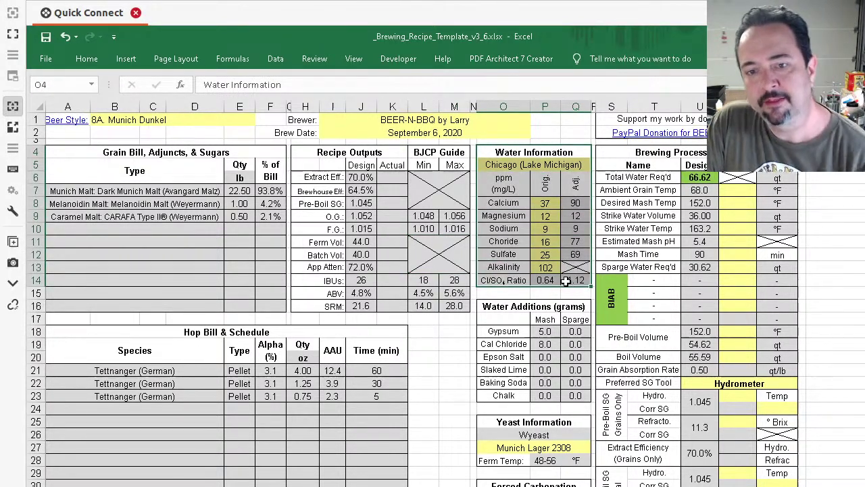
{"action": "left_click", "coordinate": [557, 229]}
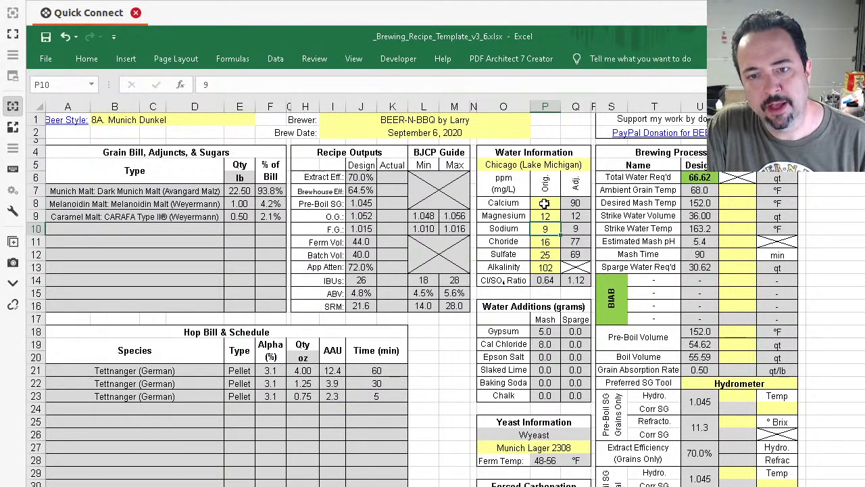
{"action": "left_click", "coordinate": [544, 203]}
{"action": "left_click_drag", "start_coordinate": [544, 203], "coordinate": [544, 268]}
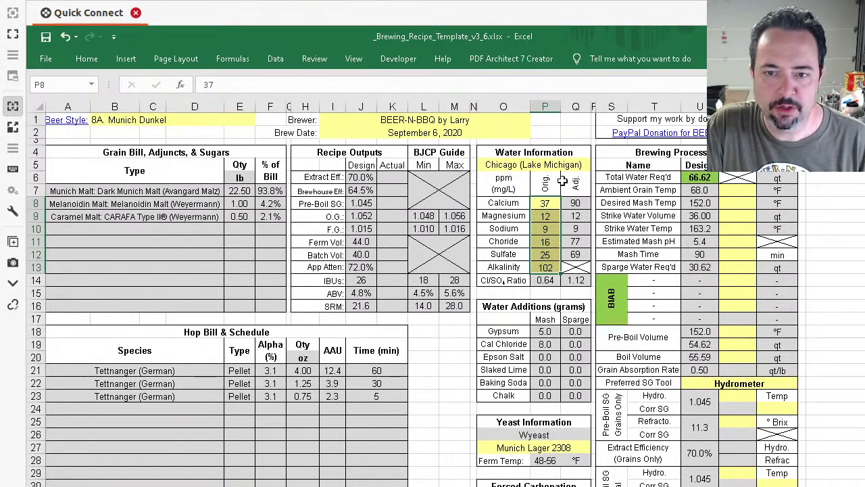
{"action": "left_click_drag", "start_coordinate": [575, 203], "coordinate": [585, 284]}
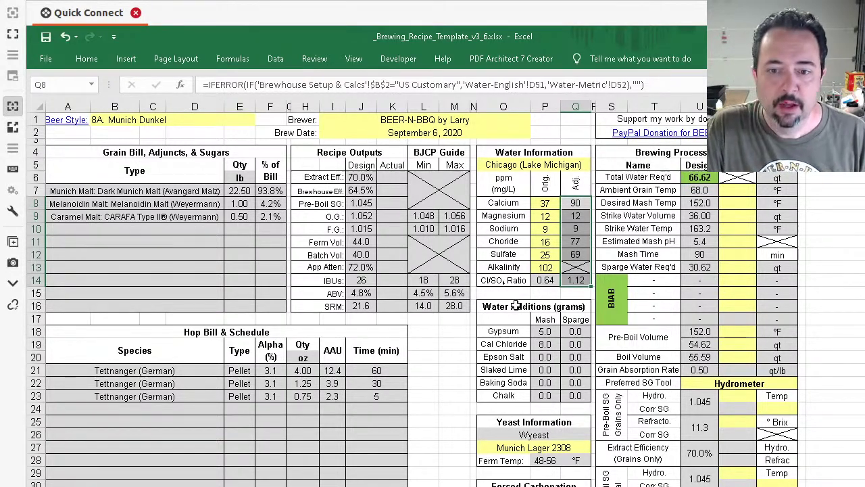
Step: Inspect the Water Additions table, checking the gypsum and calcium chloride amounts for the mash
{"action": "left_click_drag", "start_coordinate": [515, 307], "coordinate": [565, 401]}
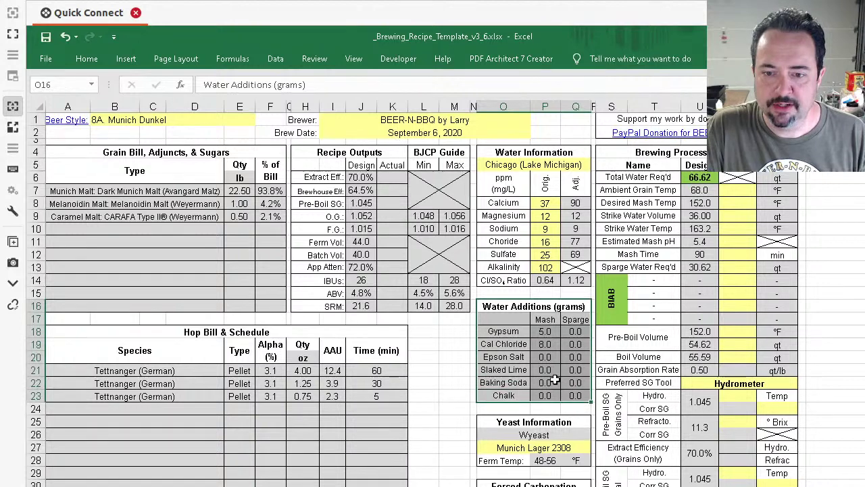
{"action": "left_click", "coordinate": [550, 369]}
{"action": "left_click", "coordinate": [543, 334]}
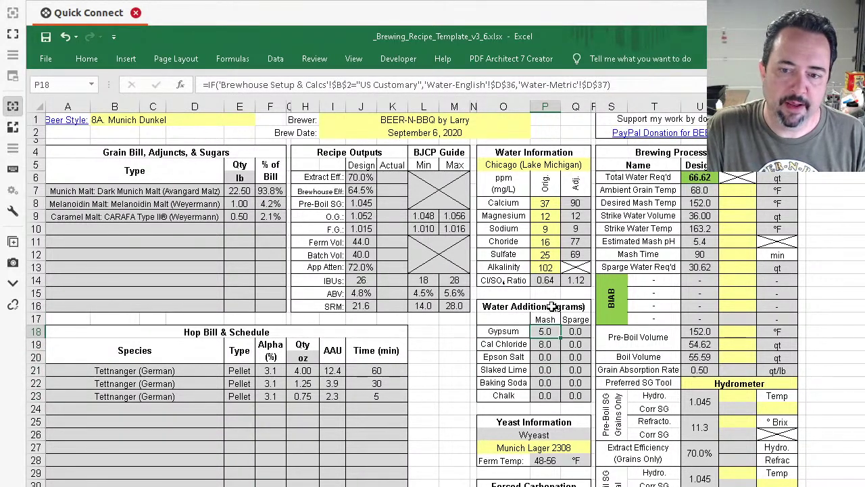
{"action": "left_click", "coordinate": [545, 344]}
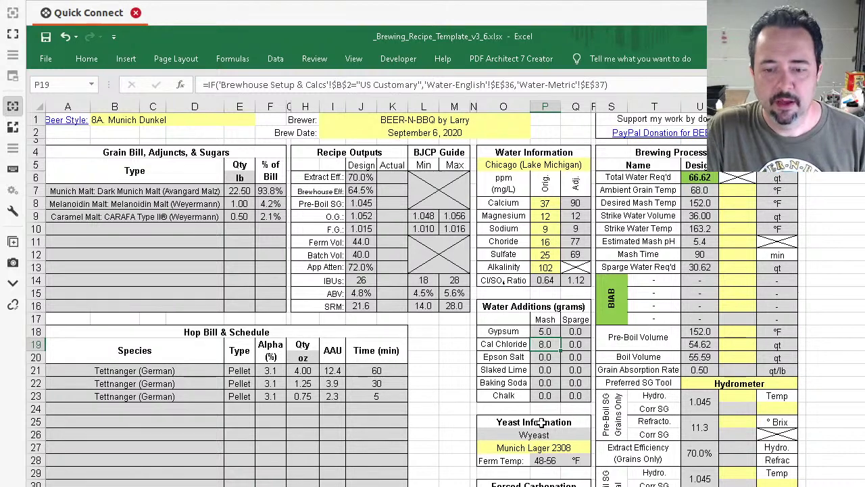
Step: Inspect the Forced Carbonation section, checking how the pressure relates to the CO2 volume and temperature
{"action": "scroll", "coordinate": [534, 405], "scroll_direction": "down", "scroll_amount": 3}
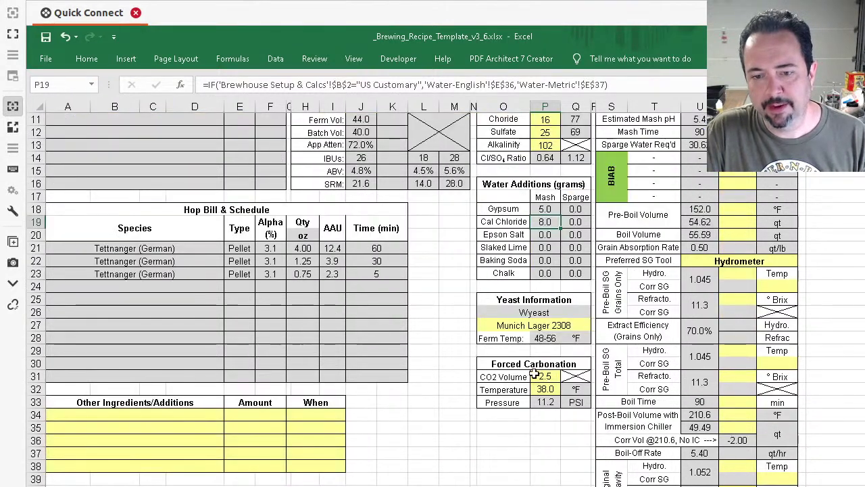
{"action": "left_click", "coordinate": [545, 377]}
{"action": "left_click", "coordinate": [547, 402]}
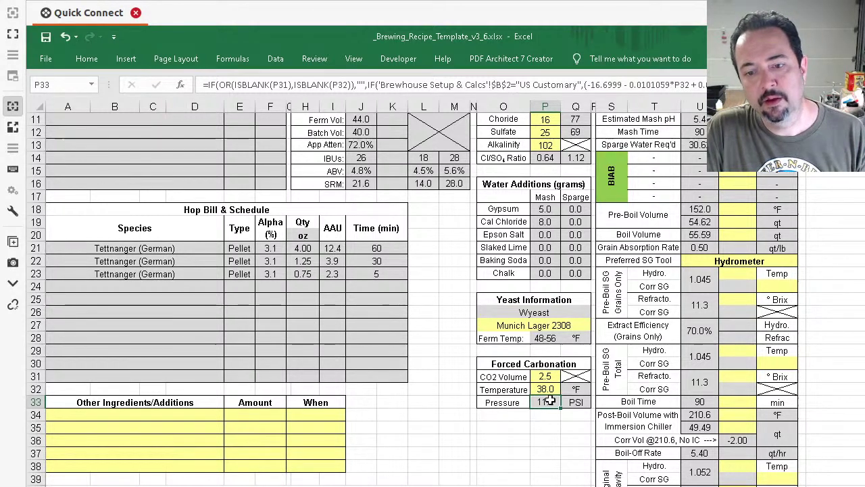
{"action": "left_click", "coordinate": [546, 376]}
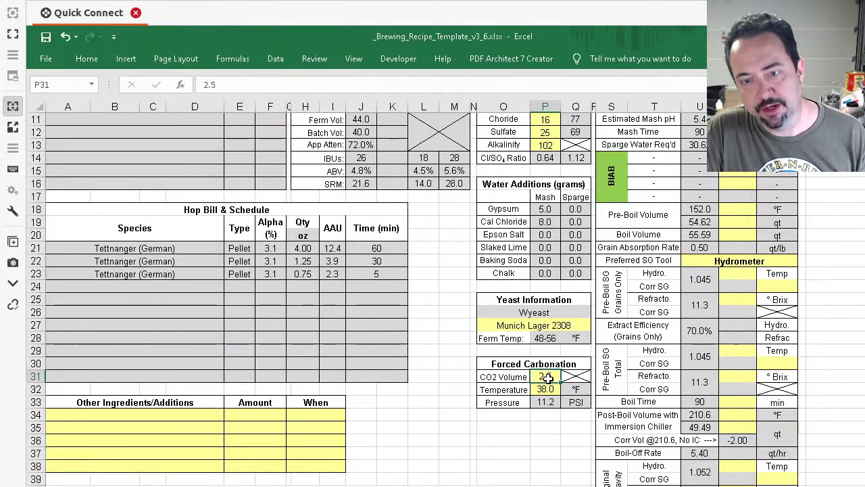
{"action": "left_click", "coordinate": [549, 390]}
{"action": "left_click", "coordinate": [549, 402]}
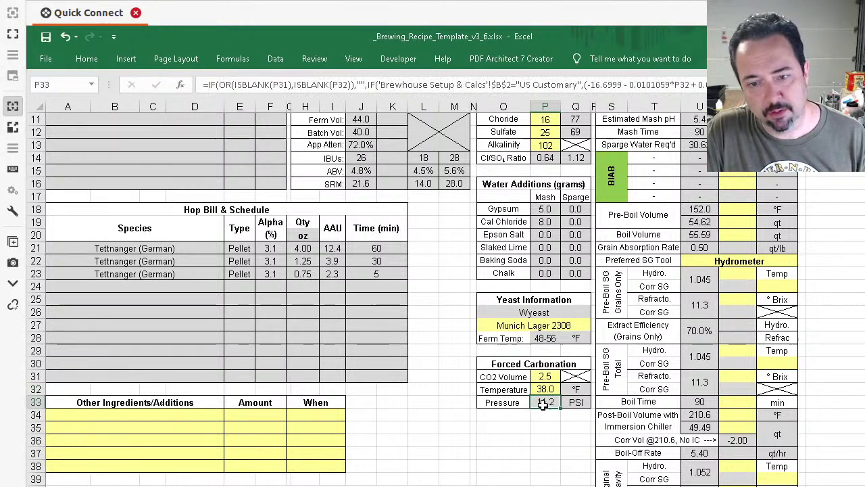
{"action": "scroll", "coordinate": [551, 382], "scroll_direction": "up", "scroll_amount": 4}
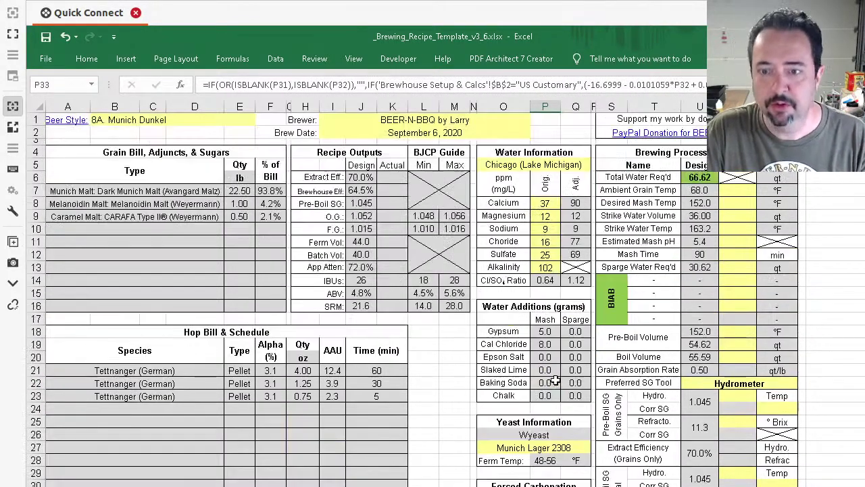
Step: Review the Brewing Process table from Total Water Req'd down to Target Batch Size, comparing the Design column with the yellow entry cells
{"action": "left_click_drag", "start_coordinate": [857, 181], "coordinate": [859, 175]}
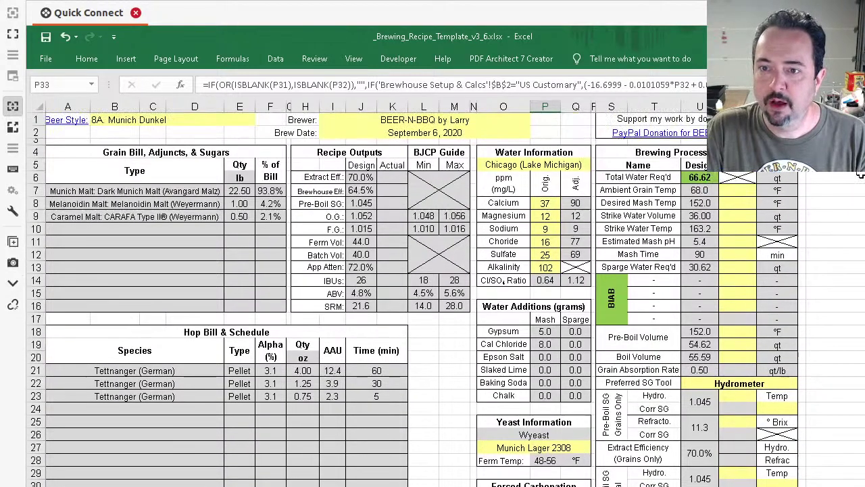
{"action": "left_click", "coordinate": [711, 177]}
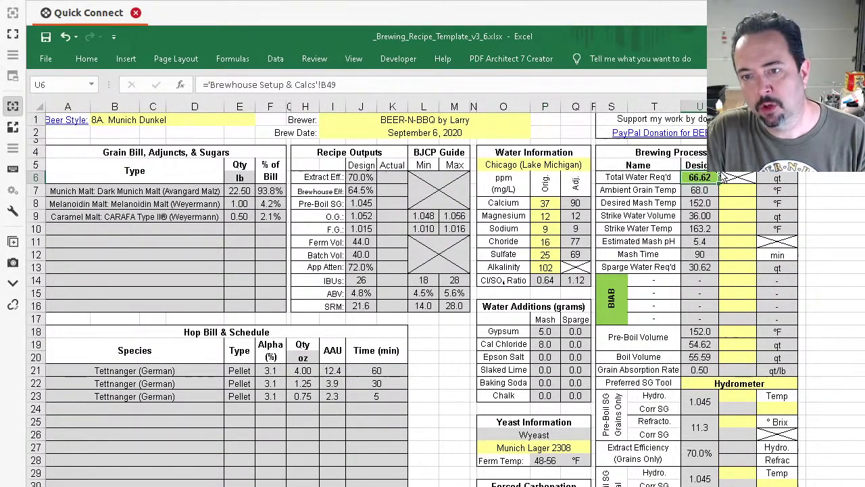
{"action": "left_click", "coordinate": [700, 107]}
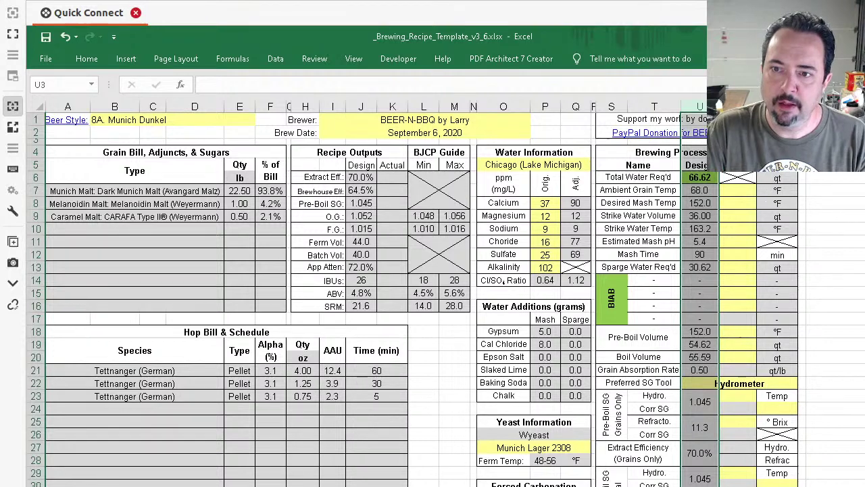
{"action": "left_click", "coordinate": [735, 192]}
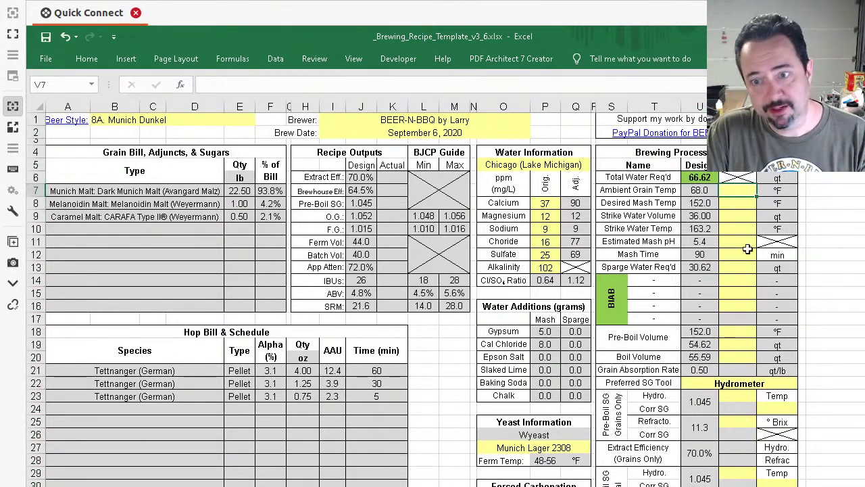
{"action": "scroll", "coordinate": [737, 323], "scroll_direction": "down", "scroll_amount": 3}
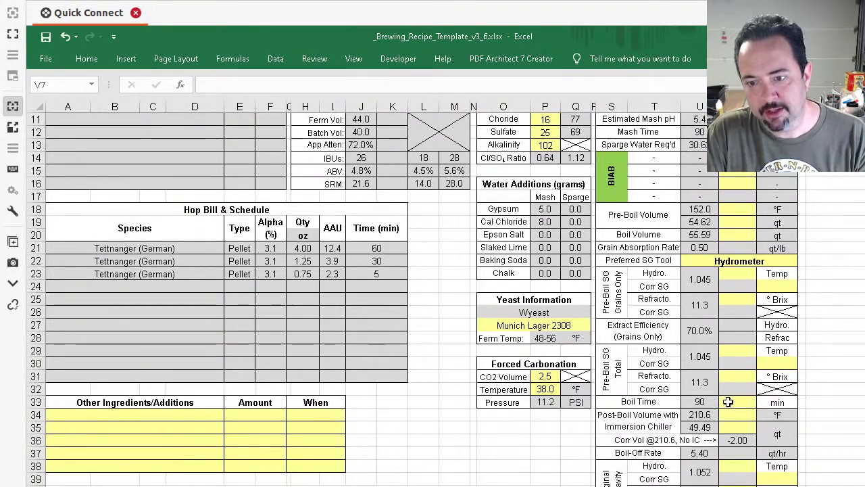
{"action": "scroll", "coordinate": [811, 365], "scroll_direction": "down", "scroll_amount": 3}
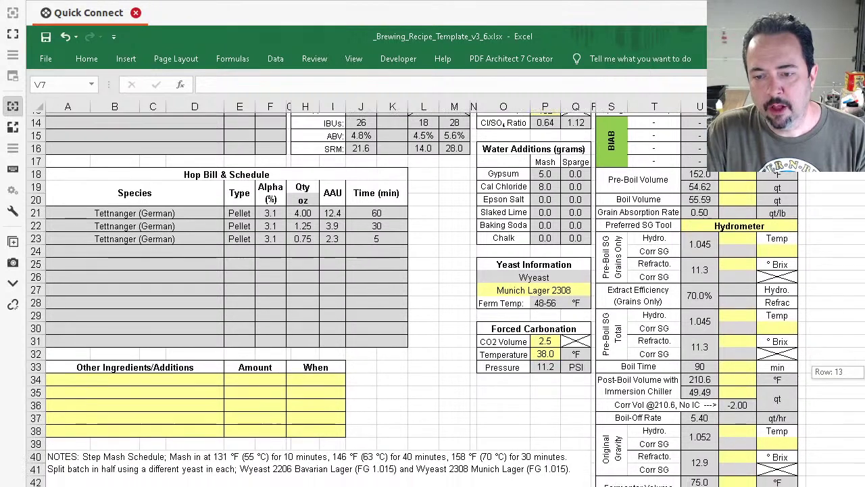
{"action": "scroll", "coordinate": [669, 473], "scroll_direction": "down", "scroll_amount": 1}
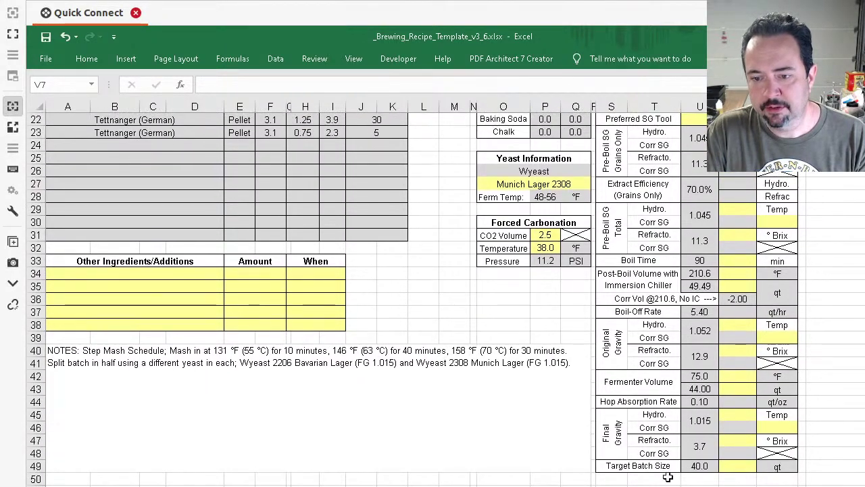
{"action": "left_click", "coordinate": [733, 466]}
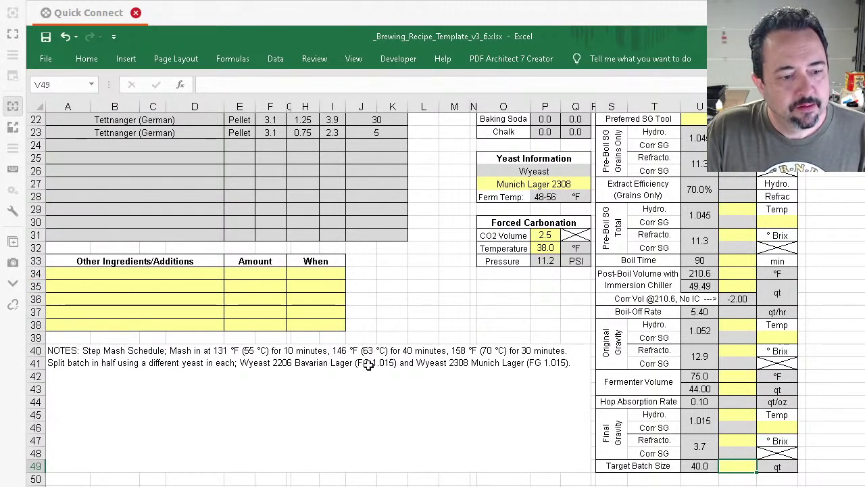
Step: Read the NOTES box covering the step mash schedule and the split batch with two yeasts
{"action": "left_click", "coordinate": [396, 394]}
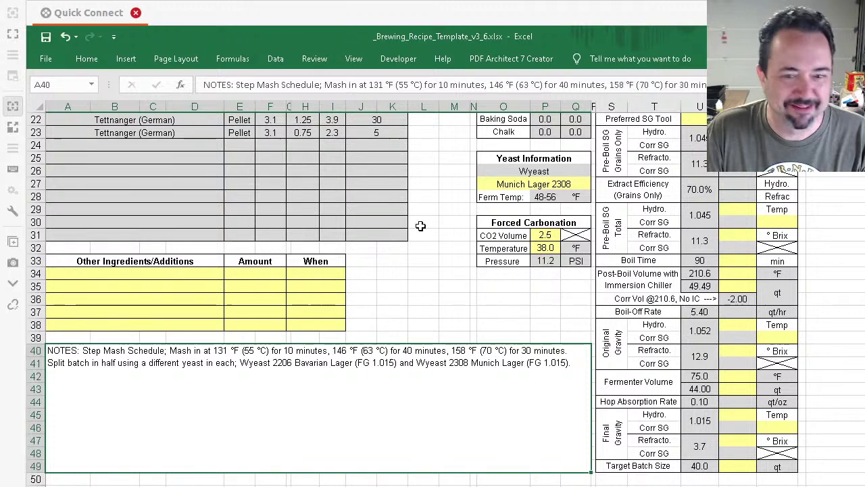
{"action": "left_click", "coordinate": [447, 324]}
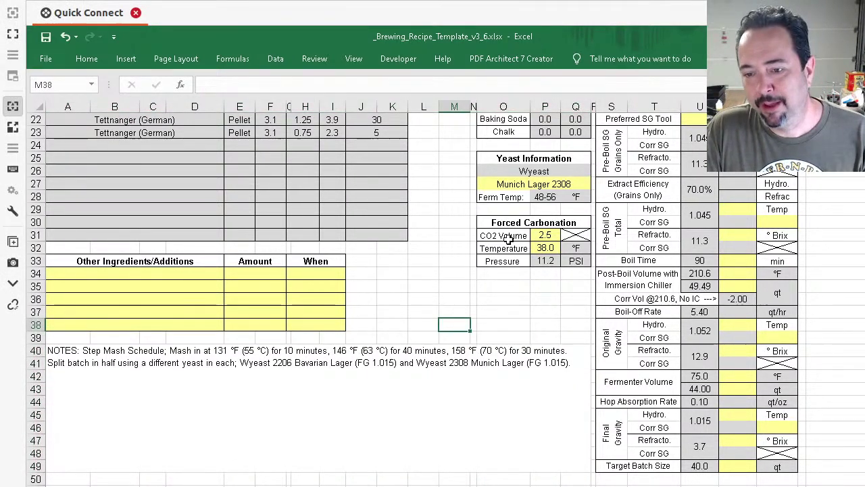
{"action": "scroll", "coordinate": [508, 240], "scroll_direction": "up", "scroll_amount": 3}
{"action": "scroll", "coordinate": [508, 240], "scroll_direction": "down", "scroll_amount": 3}
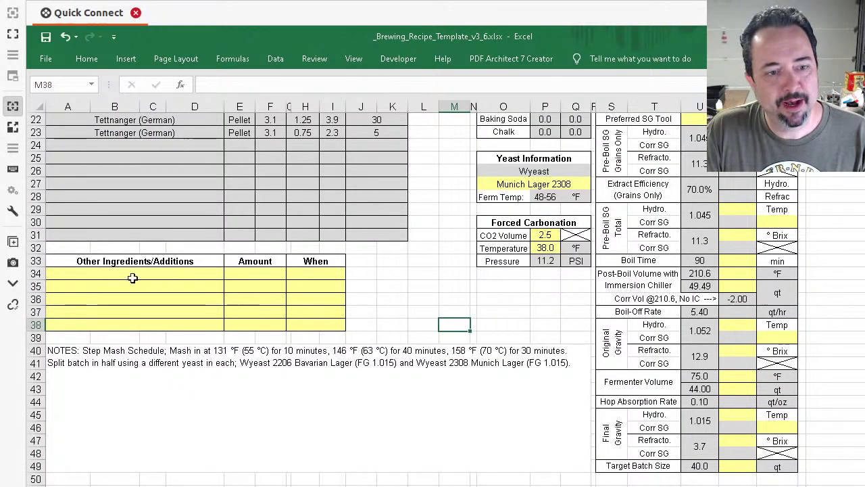
Step: Examine the Other Ingredients/Additions table with its Amount and When columns, and its relation to the notes box beneath
{"action": "mouse_move", "coordinate": [110, 263]}
{"action": "left_mouse_down"}
{"action": "mouse_move", "coordinate": [289, 294]}
{"action": "mouse_move", "coordinate": [325, 322]}
{"action": "left_mouse_up"}
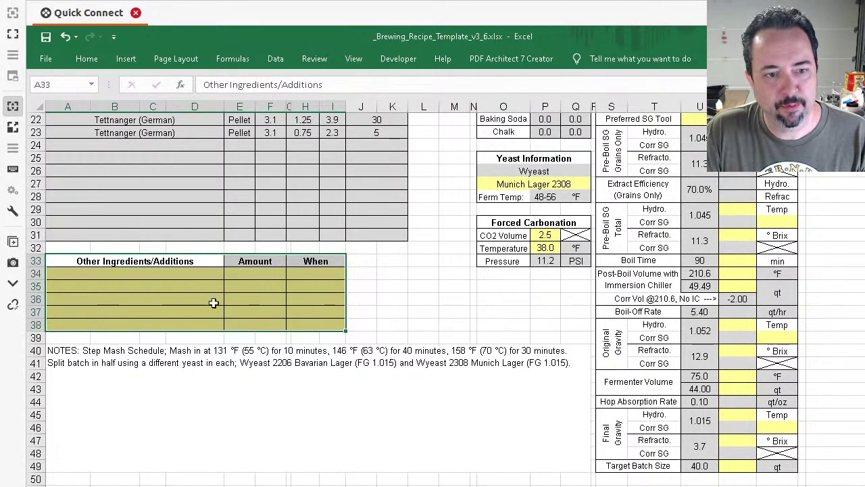
{"action": "left_click", "coordinate": [165, 274]}
{"action": "left_click_drag", "start_coordinate": [187, 271], "coordinate": [324, 300]}
{"action": "scroll", "coordinate": [331, 261], "scroll_direction": "up", "scroll_amount": 3}
{"action": "scroll", "coordinate": [331, 261], "scroll_direction": "up", "scroll_amount": 3}
{"action": "scroll", "coordinate": [255, 432], "scroll_direction": "down", "scroll_amount": 3}
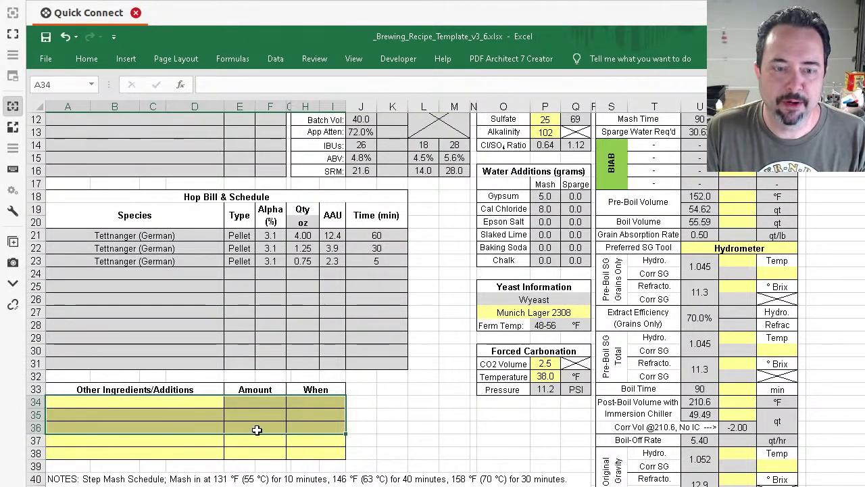
{"action": "left_click_drag", "start_coordinate": [206, 405], "coordinate": [320, 416]}
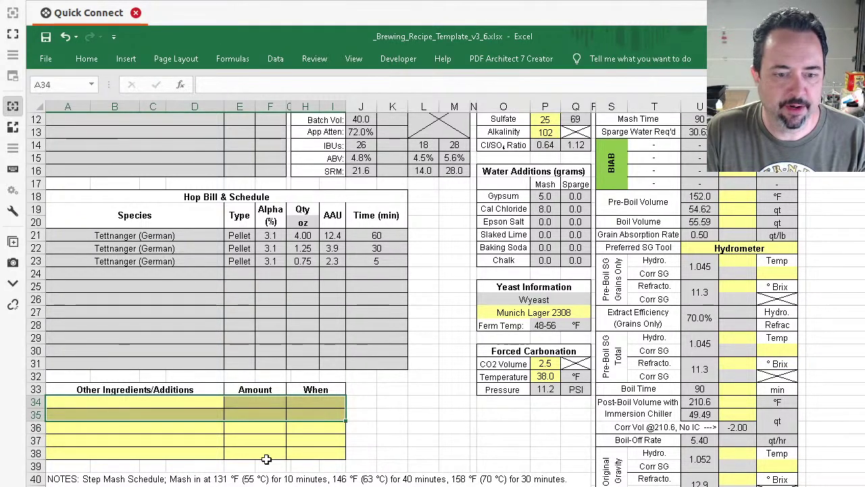
{"action": "left_click_drag", "start_coordinate": [188, 405], "coordinate": [251, 410]}
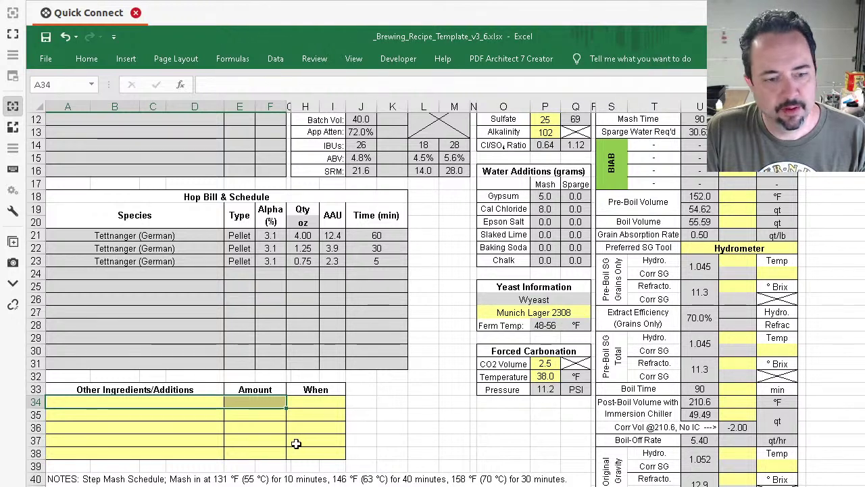
{"action": "left_click", "coordinate": [223, 477]}
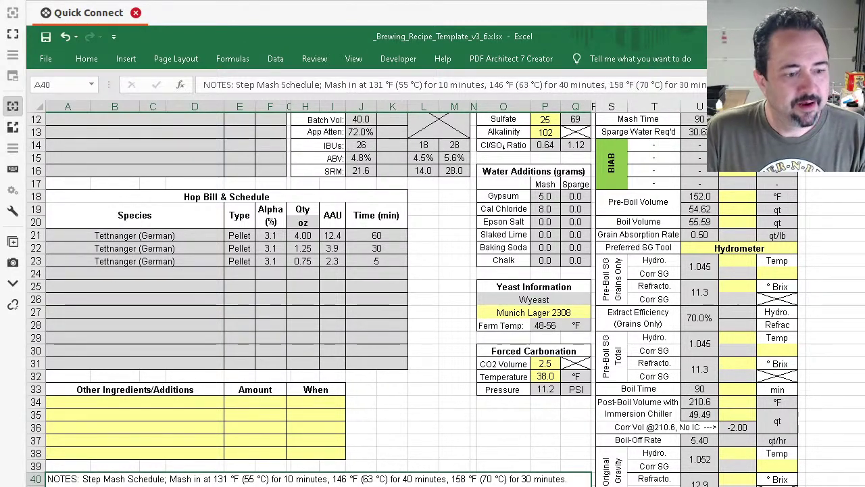
Step: Look over the grain bill and neighbouring calculation sheets, and return to the recipe sheet
{"action": "scroll", "coordinate": [410, 408], "scroll_direction": "up", "scroll_amount": 4}
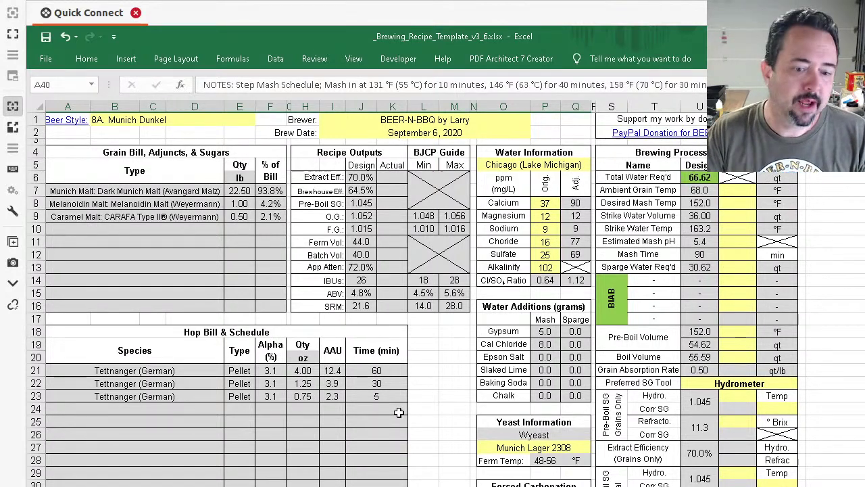
{"action": "key", "text": "ctrl+Page_Down"}
{"action": "key", "text": "ctrl+Page_Down"}
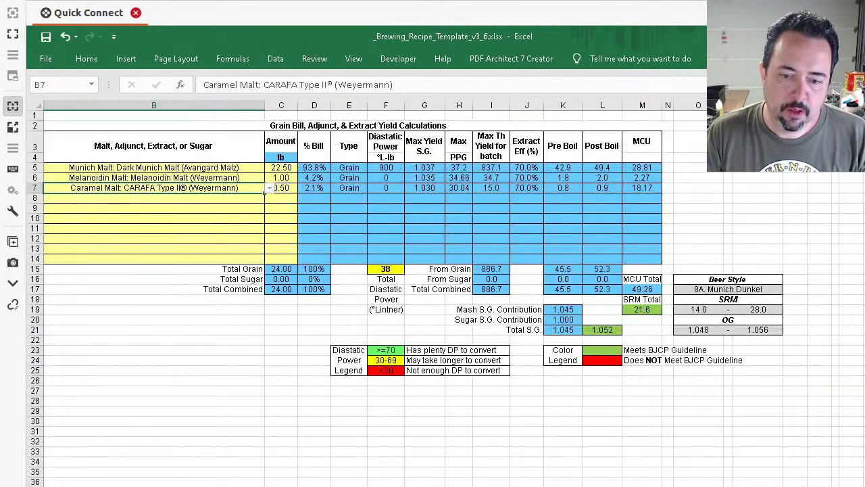
{"action": "key", "text": "ctrl+Page_Down"}
{"action": "key", "text": "ctrl+Page_Up"}
{"action": "key", "text": "ctrl+Page_Up"}
{"action": "key", "text": "ctrl+Page_Up"}
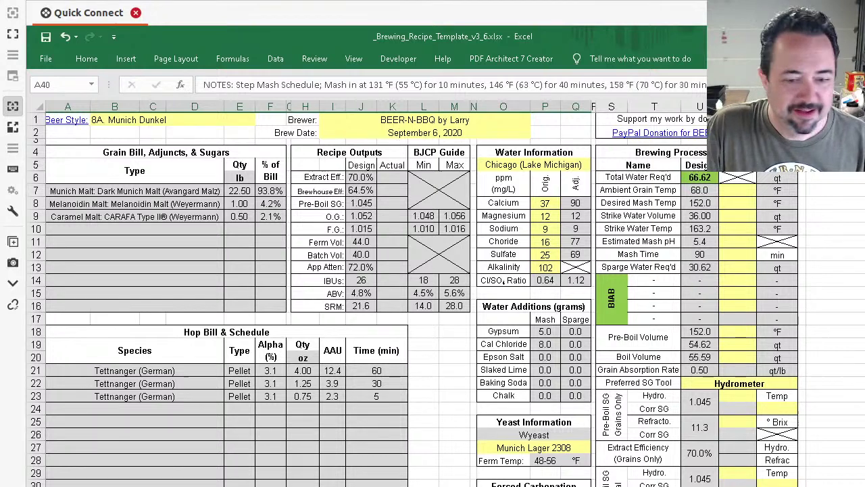
Step: Try to empty the Munich Lager 2308 yeast cell by erasing its text in edit mode
{"action": "left_click", "coordinate": [550, 451]}
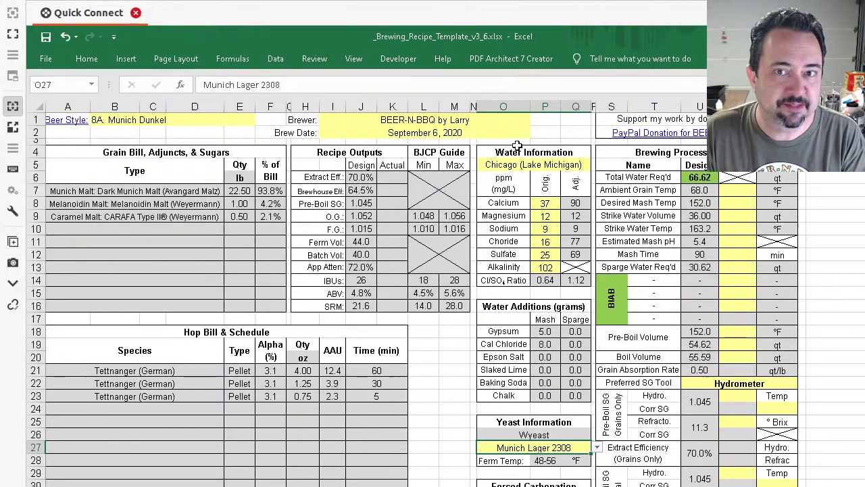
{"action": "key", "text": "alt+Down"}
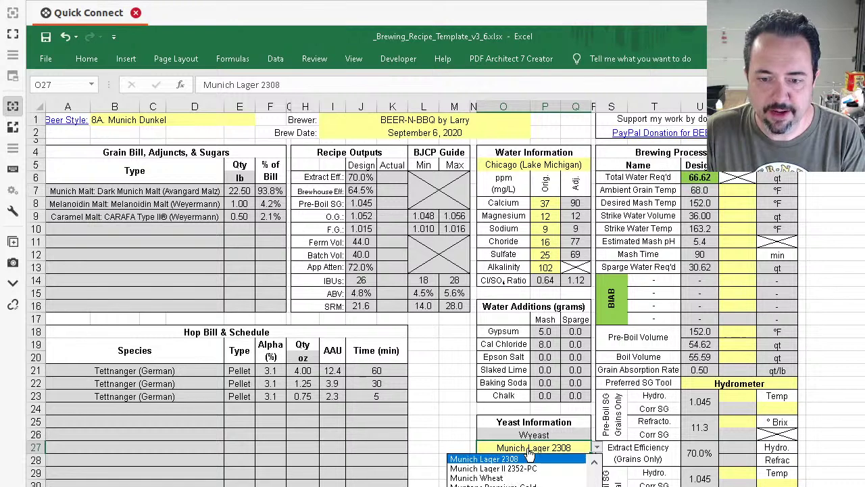
{"action": "left_click", "coordinate": [530, 459]}
{"action": "key", "text": "BackSpace"}
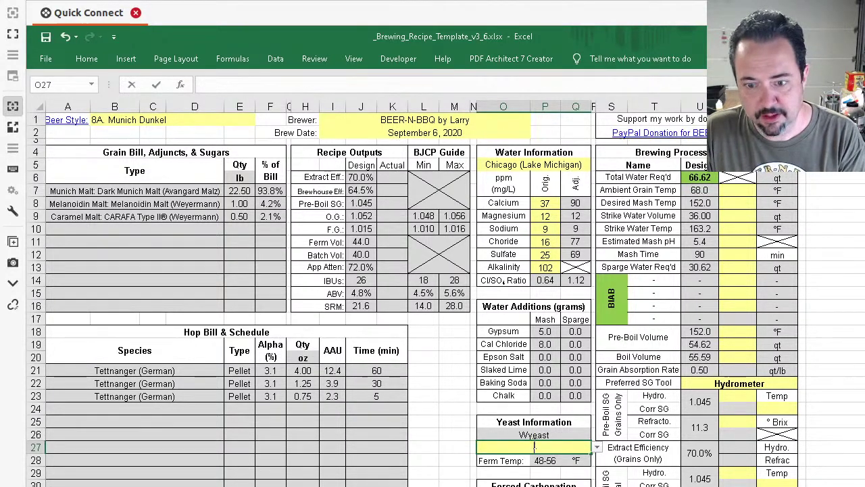
{"action": "key", "text": "Return"}
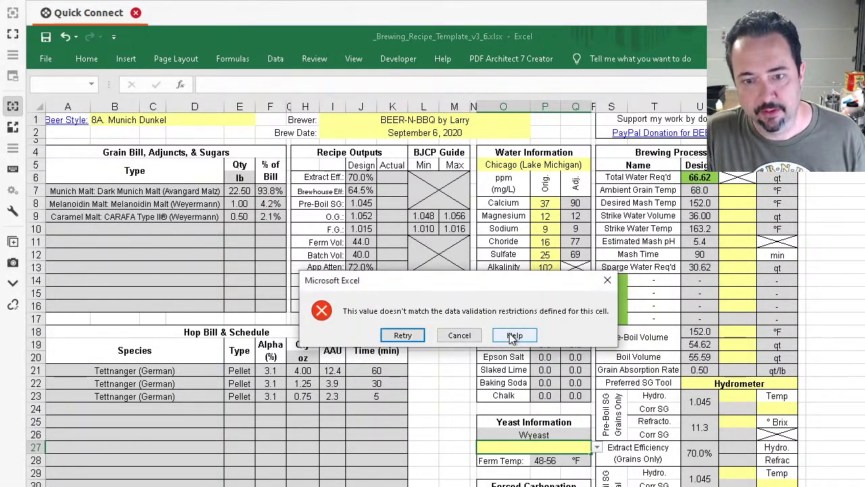
{"action": "left_click", "coordinate": [459, 336]}
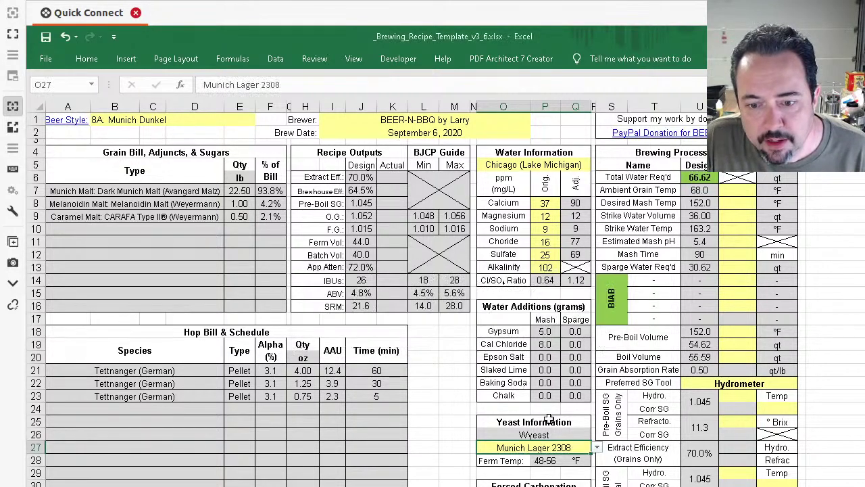
Step: Look through the list of available yeast strains in the Yeast Information section
{"action": "left_click", "coordinate": [598, 448]}
{"action": "left_click", "coordinate": [599, 473]}
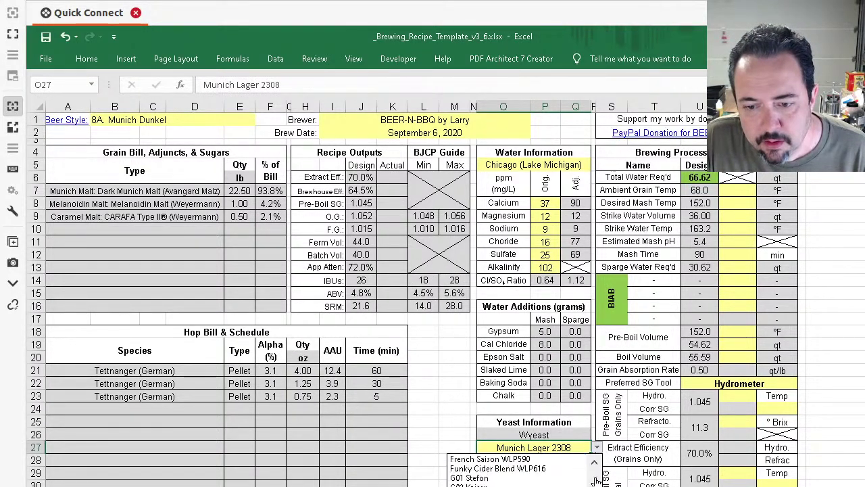
{"action": "left_click_drag", "start_coordinate": [599, 473], "coordinate": [600, 479]}
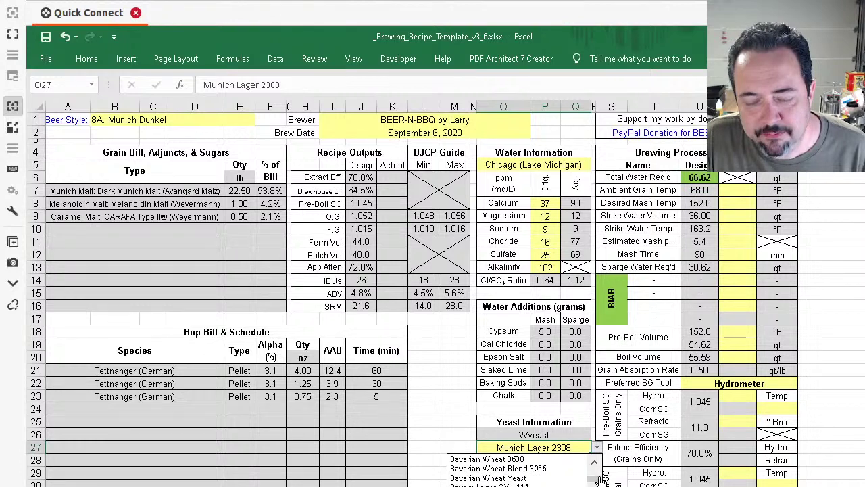
Step: Clear the yeast strain from the Yeast Information section
{"action": "left_click", "coordinate": [567, 451]}
{"action": "key", "text": "alt+Down"}
{"action": "key", "text": "Escape"}
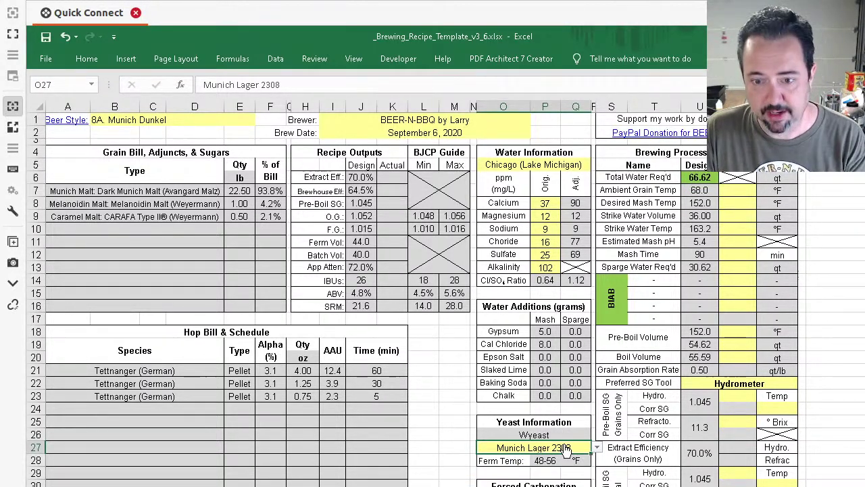
{"action": "key", "text": "Delete"}
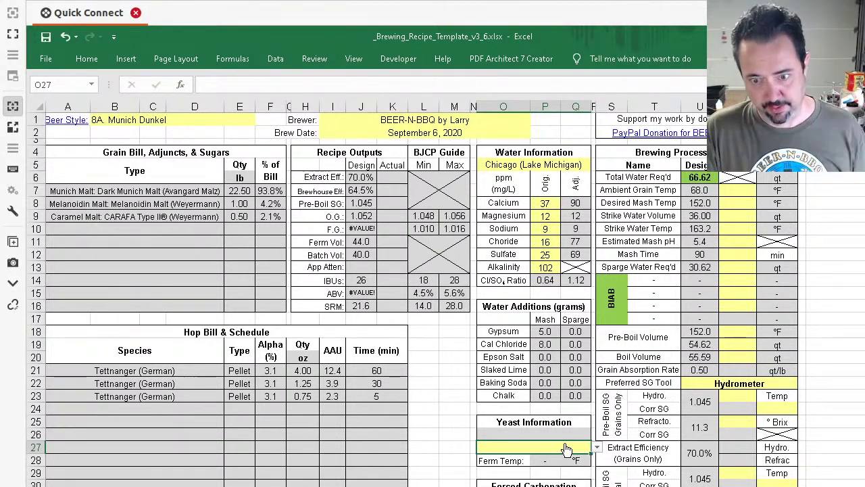
{"action": "left_click", "coordinate": [557, 397]}
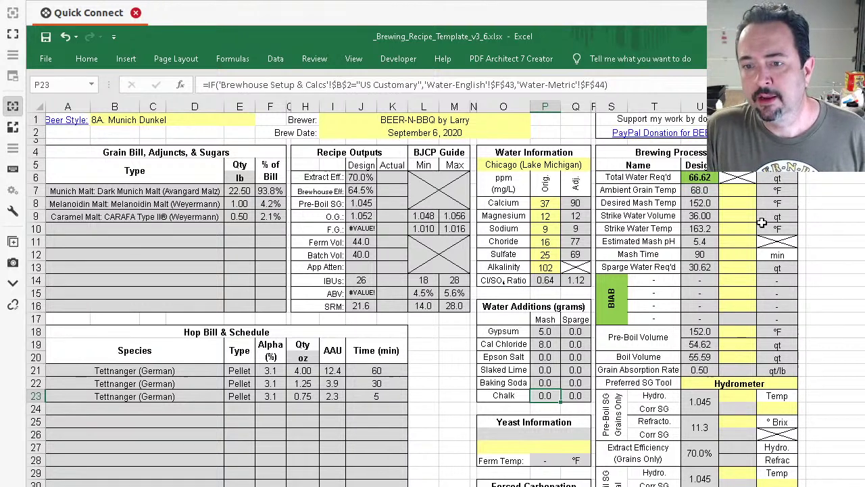
Step: Check the yellow entry cells of the Brewing Process table for leftover values, including the preferred SG tool, final gravity and batch size
{"action": "left_click_drag", "start_coordinate": [740, 193], "coordinate": [744, 370]}
{"action": "left_click", "coordinate": [744, 386]}
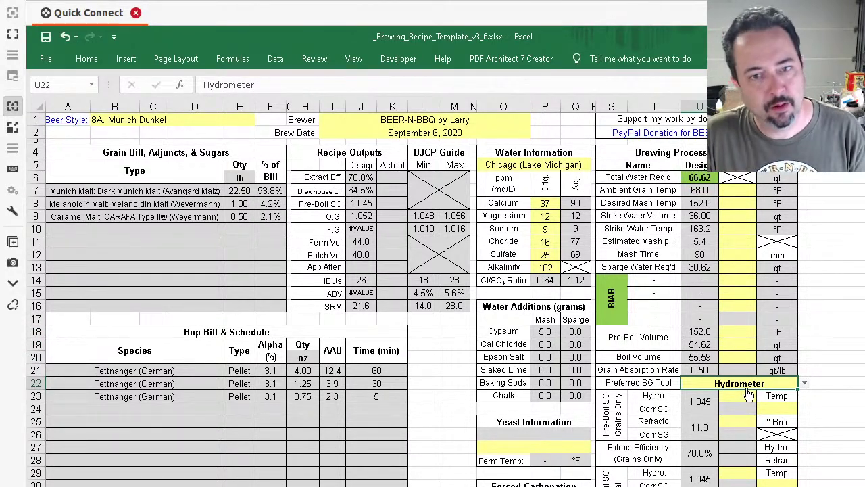
{"action": "scroll", "coordinate": [739, 396], "scroll_direction": "down", "scroll_amount": 7}
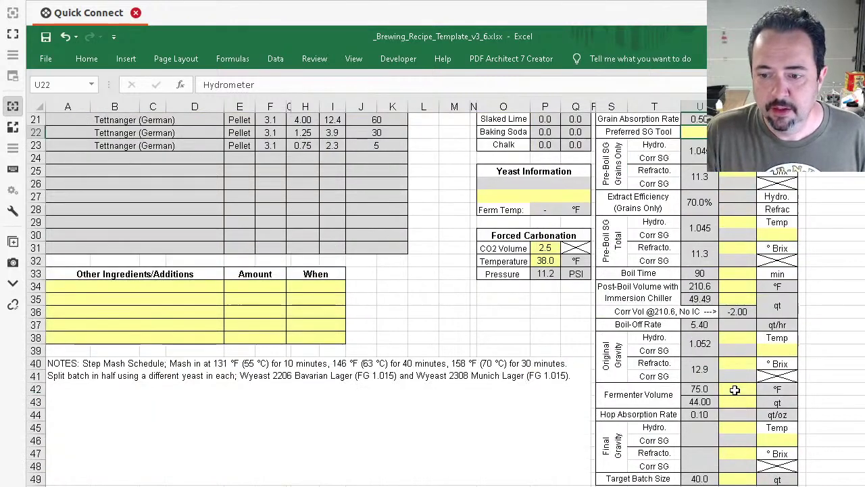
{"action": "left_click", "coordinate": [778, 438]}
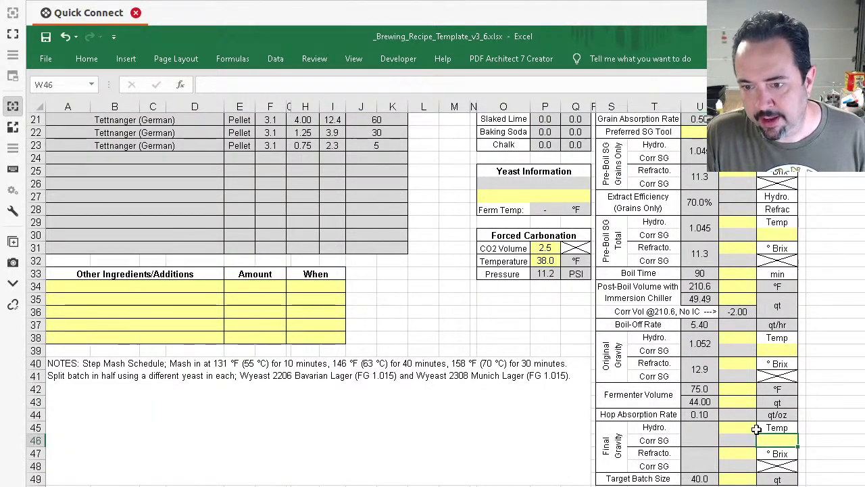
{"action": "left_click", "coordinate": [738, 391]}
{"action": "left_click", "coordinate": [735, 440]}
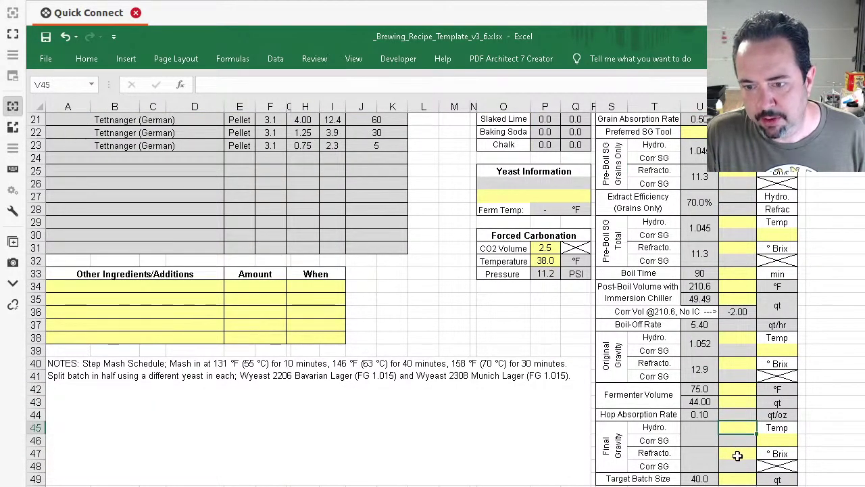
{"action": "left_click", "coordinate": [737, 453]}
{"action": "left_click", "coordinate": [738, 480]}
Step: Clear the CO2 Volume value in the Forced Carbonation section
{"action": "scroll", "coordinate": [704, 405], "scroll_direction": "up", "scroll_amount": 3}
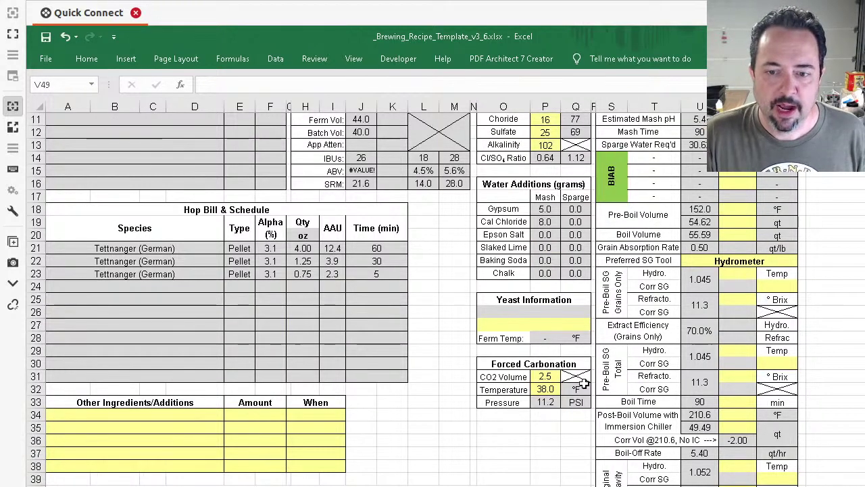
{"action": "left_click", "coordinate": [546, 379]}
{"action": "key", "text": "Delete"}
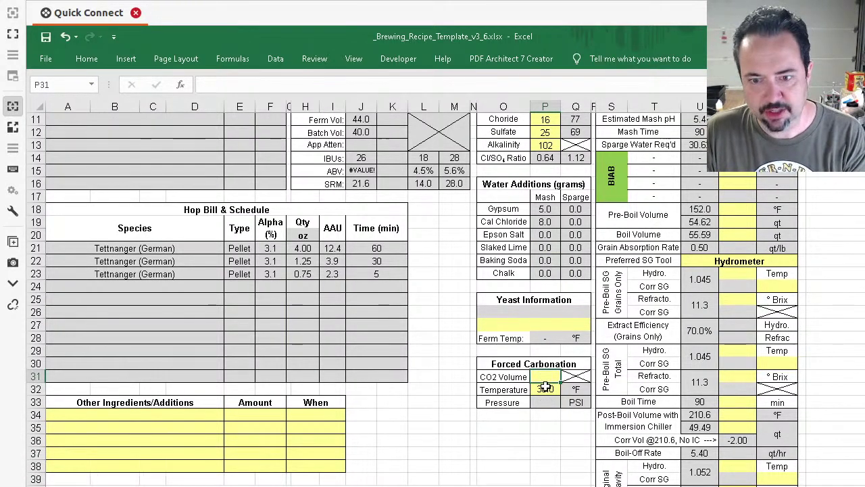
Step: Clear the Temperature value in the Forced Carbonation section
{"action": "left_click", "coordinate": [546, 388]}
{"action": "key", "text": "Delete"}
{"action": "left_click", "coordinate": [552, 439]}
Step: Clear the Brew Date and Brewer entries in the recipe header
{"action": "scroll", "coordinate": [551, 409], "scroll_direction": "up", "scroll_amount": 3}
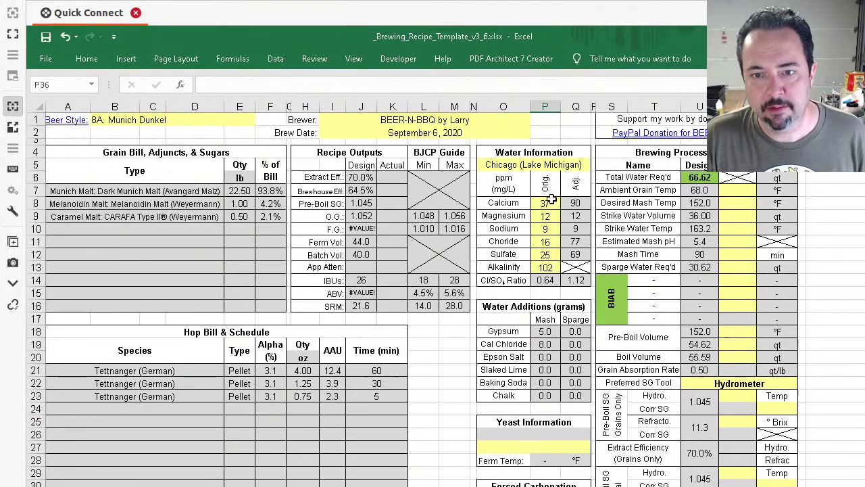
{"action": "left_click_drag", "start_coordinate": [550, 204], "coordinate": [555, 269]}
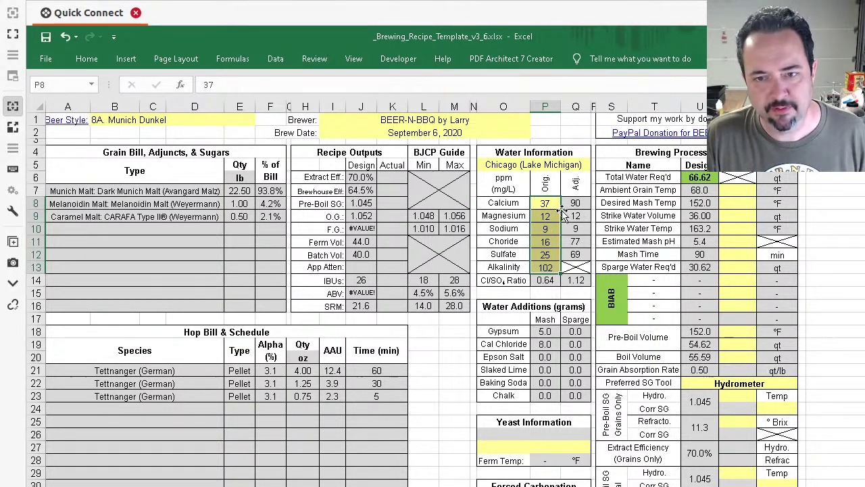
{"action": "left_click", "coordinate": [425, 134]}
{"action": "key", "text": "Delete"}
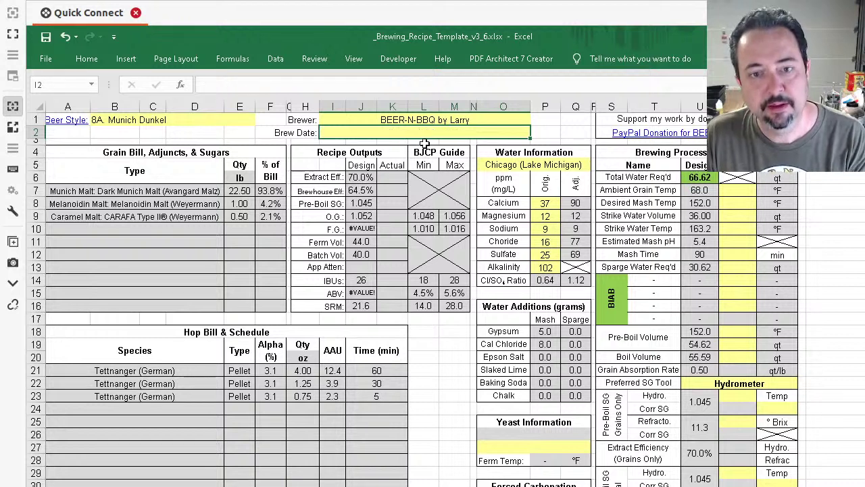
{"action": "left_click", "coordinate": [424, 120]}
{"action": "key", "text": "Delete"}
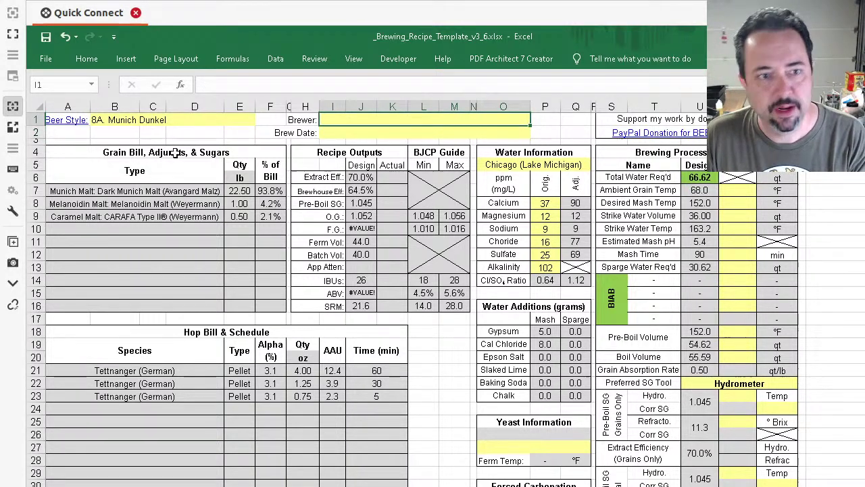
Step: Set the beer style to 23C. Oud Bruin and review the Min and Max ranges in the BJCP Guide
{"action": "left_click", "coordinate": [124, 119]}
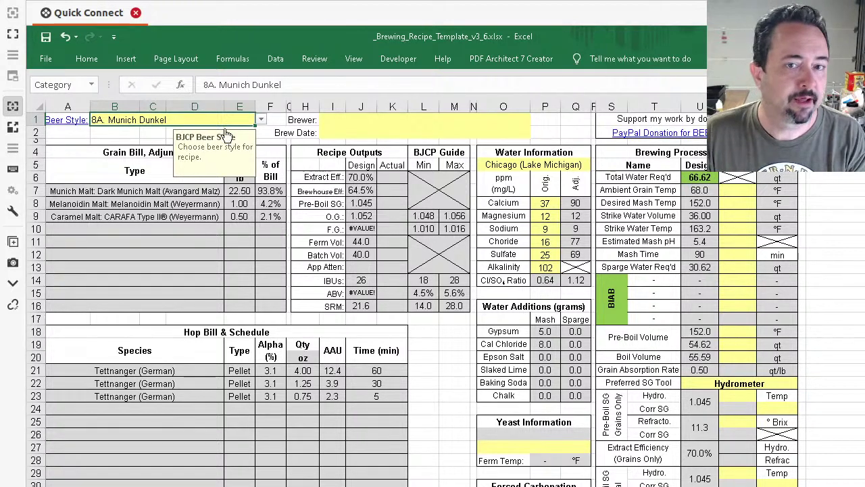
{"action": "left_click", "coordinate": [261, 121]}
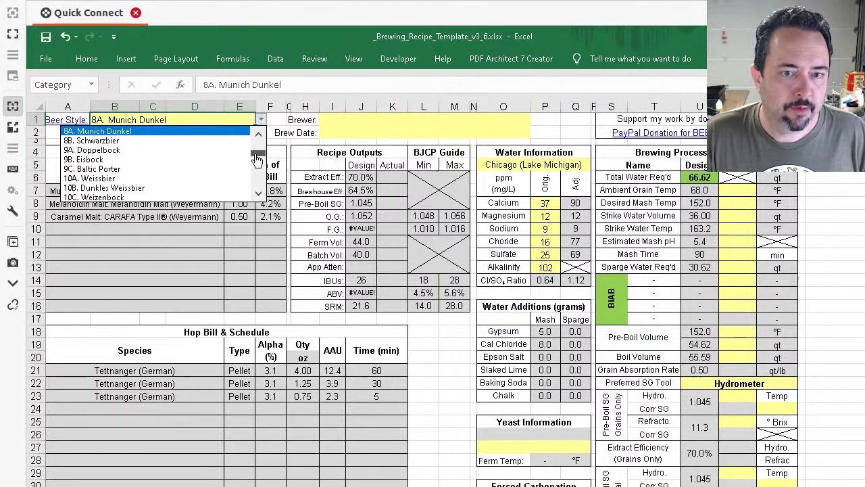
{"action": "mouse_move", "coordinate": [258, 161]}
{"action": "left_mouse_down"}
{"action": "mouse_move", "coordinate": [259, 149]}
{"action": "mouse_move", "coordinate": [266, 174]}
{"action": "left_mouse_up"}
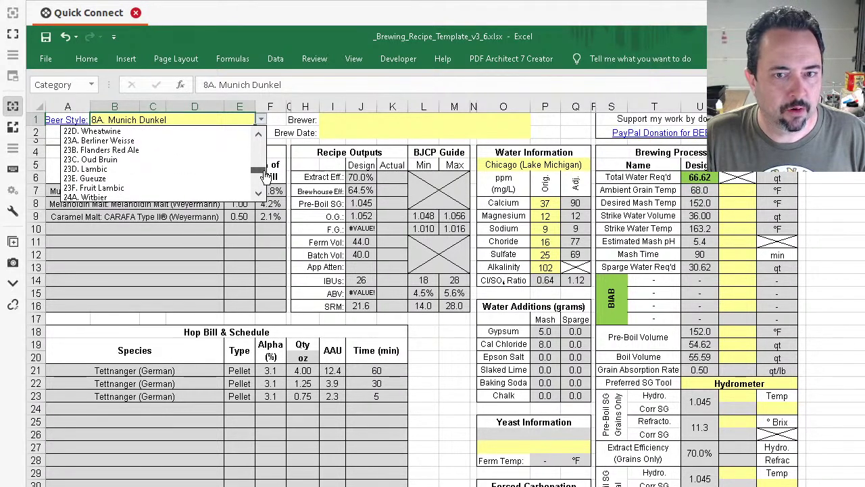
{"action": "left_click", "coordinate": [133, 161]}
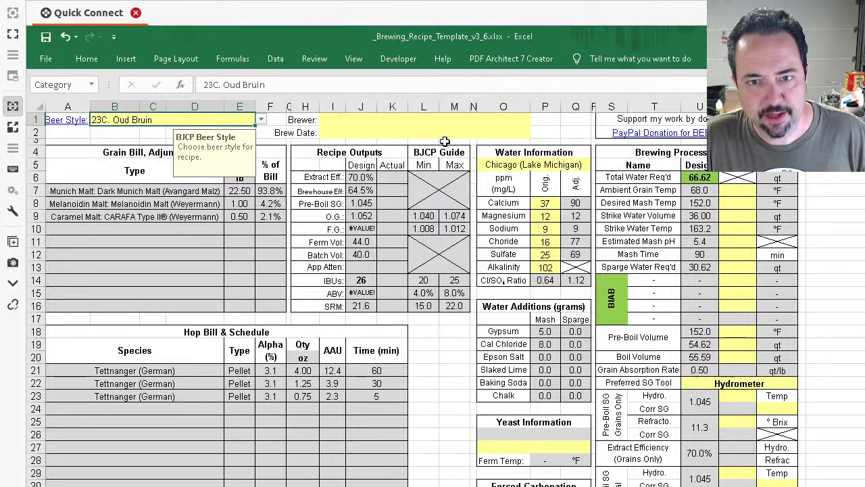
{"action": "left_click_drag", "start_coordinate": [425, 158], "coordinate": [455, 311]}
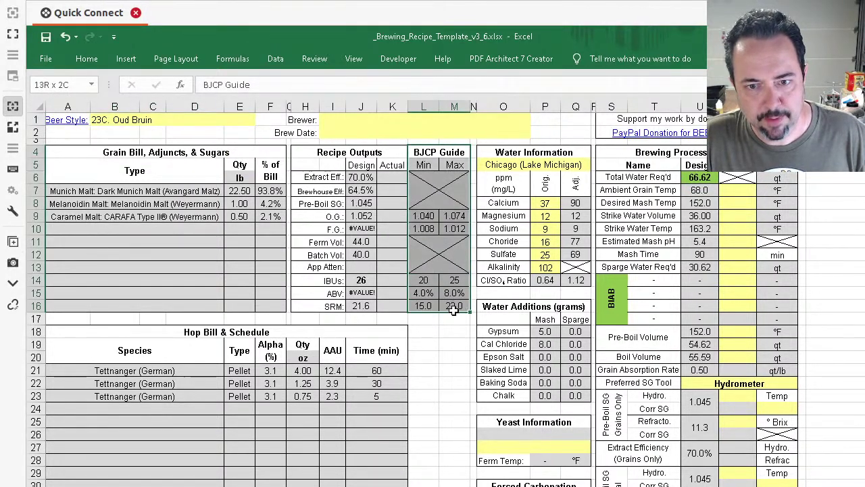
Step: Change the beer style to 24A. Witbier, followed by 24B. Belgian Pale Ale, to compare their BJCP Guide ranges
{"action": "left_click", "coordinate": [249, 120]}
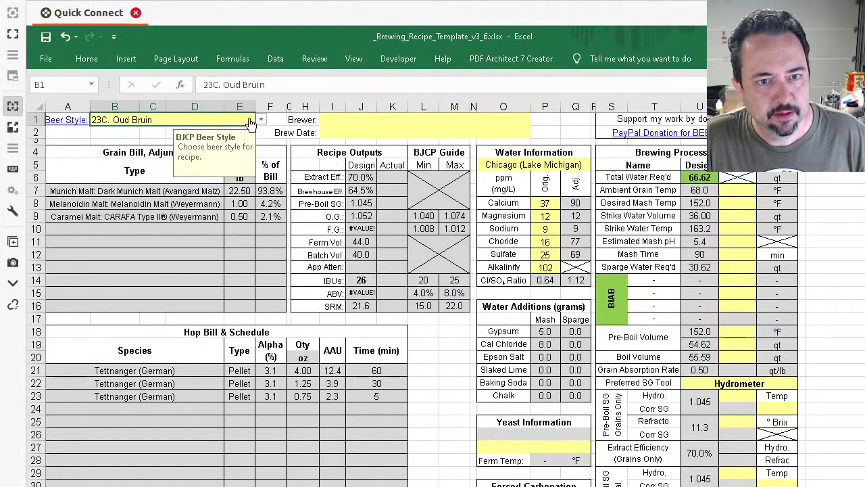
{"action": "left_click", "coordinate": [261, 123]}
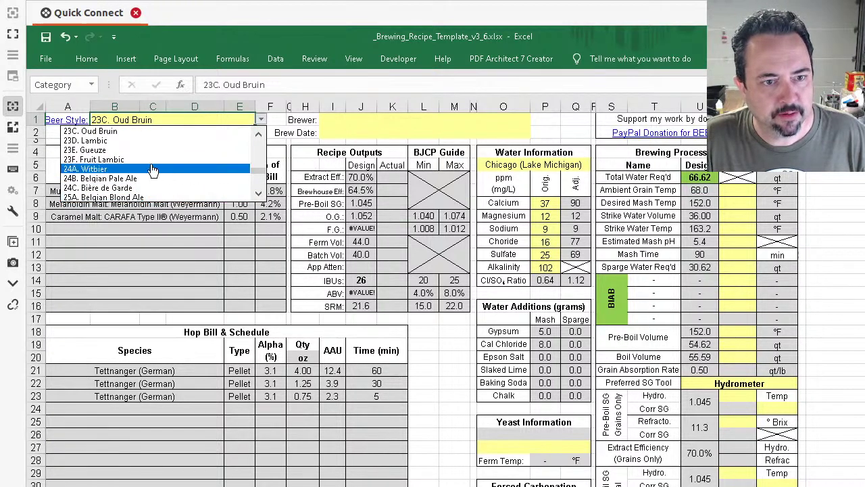
{"action": "left_click", "coordinate": [151, 164]}
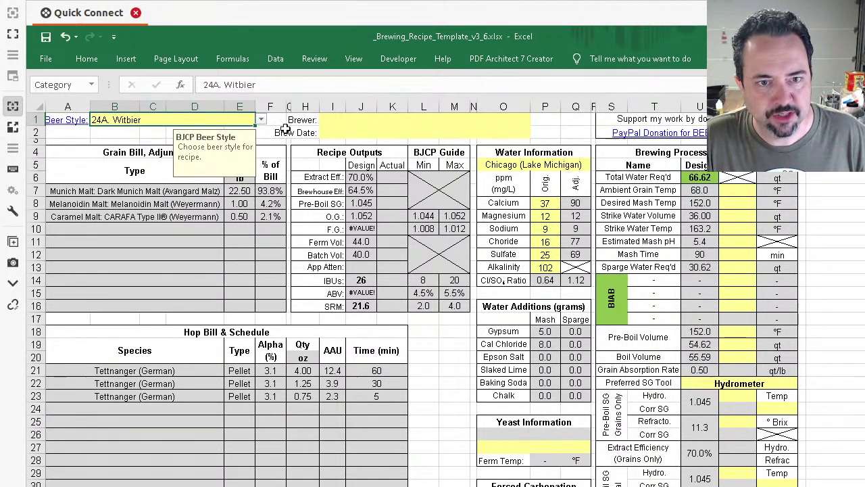
{"action": "left_click", "coordinate": [261, 119]}
{"action": "left_click", "coordinate": [155, 142]}
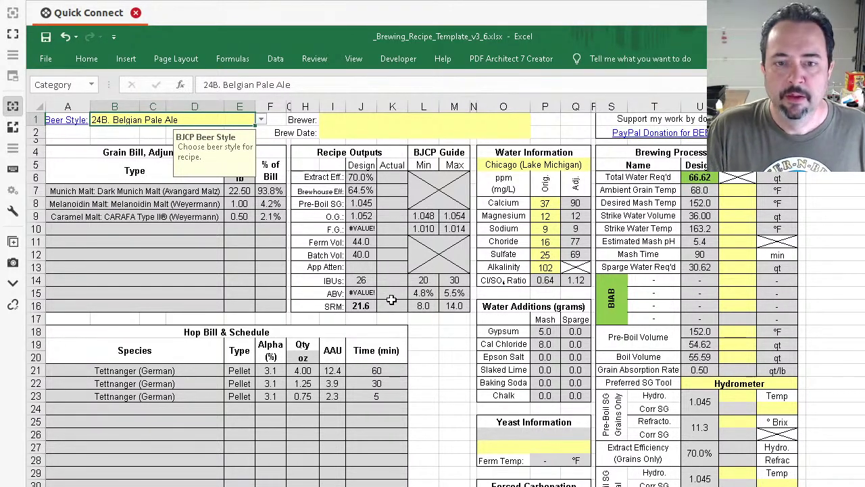
Step: Clear the beer style from the recipe header
{"action": "left_click", "coordinate": [260, 119]}
{"action": "left_click", "coordinate": [238, 123]}
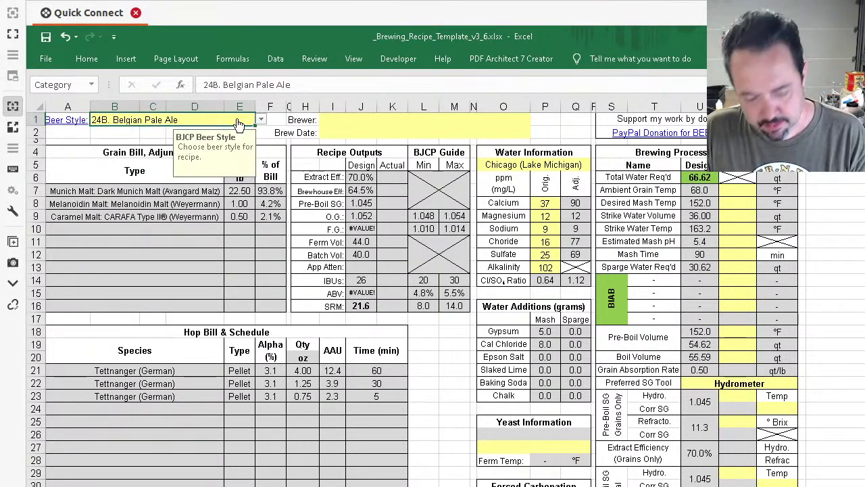
{"action": "key", "text": "Delete"}
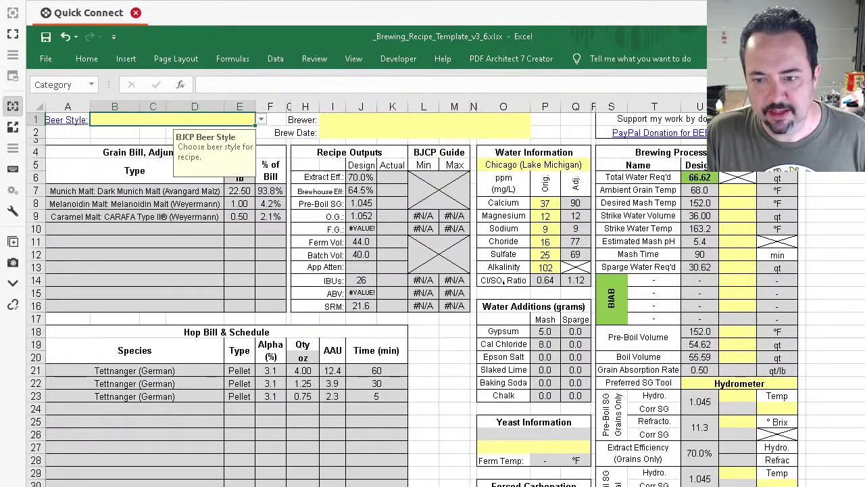
Step: Open the worksheet with the Process and Equipment Parameters at its unit selection
{"action": "key", "text": "ctrl+Page_Down"}
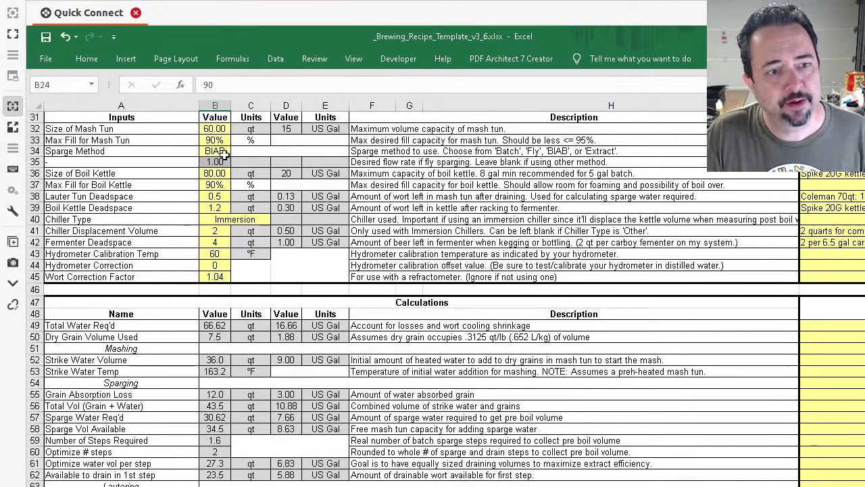
{"action": "scroll", "coordinate": [223, 153], "scroll_direction": "up", "scroll_amount": 10}
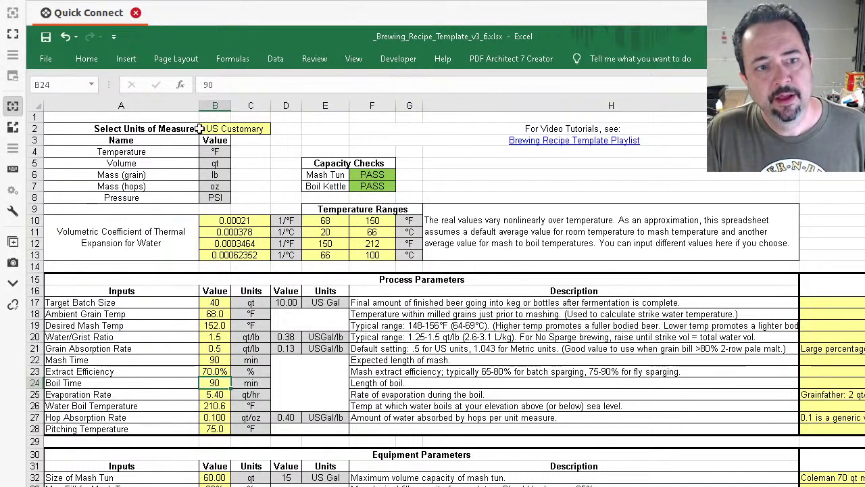
Step: Switch the units of measure to Metric and back to US Customary
{"action": "left_click", "coordinate": [251, 128]}
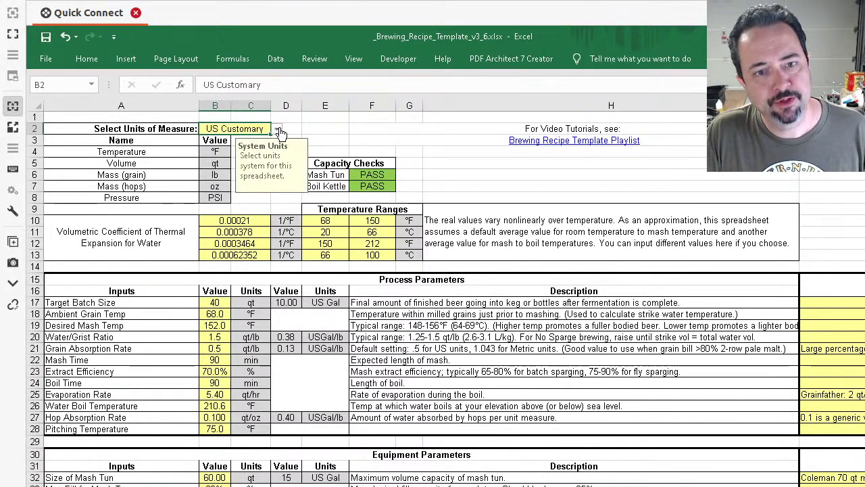
{"action": "left_click", "coordinate": [278, 130]}
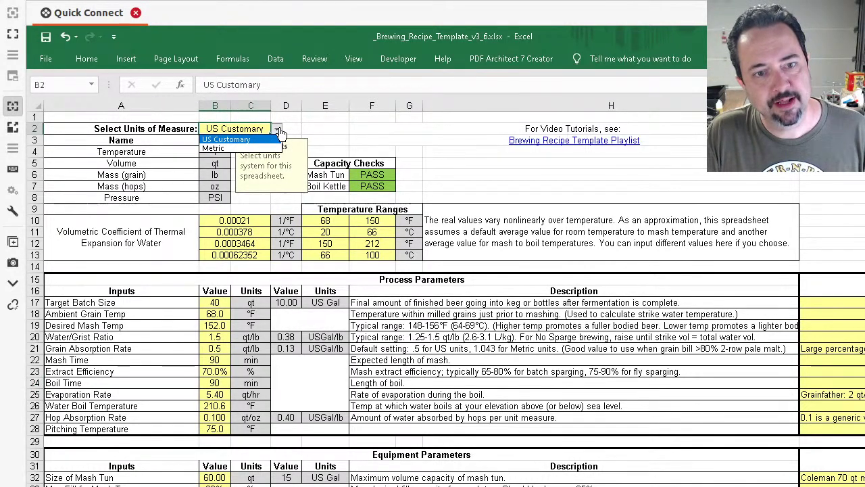
{"action": "left_click", "coordinate": [215, 149]}
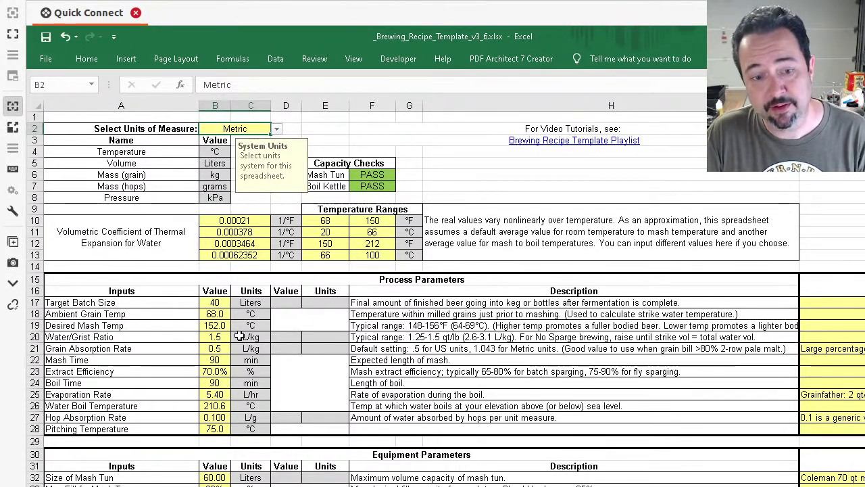
{"action": "left_click", "coordinate": [277, 129]}
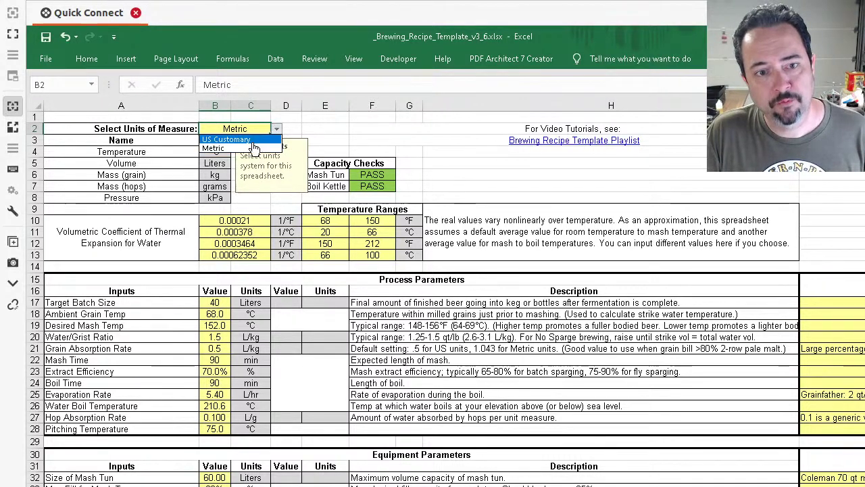
{"action": "left_click", "coordinate": [254, 140]}
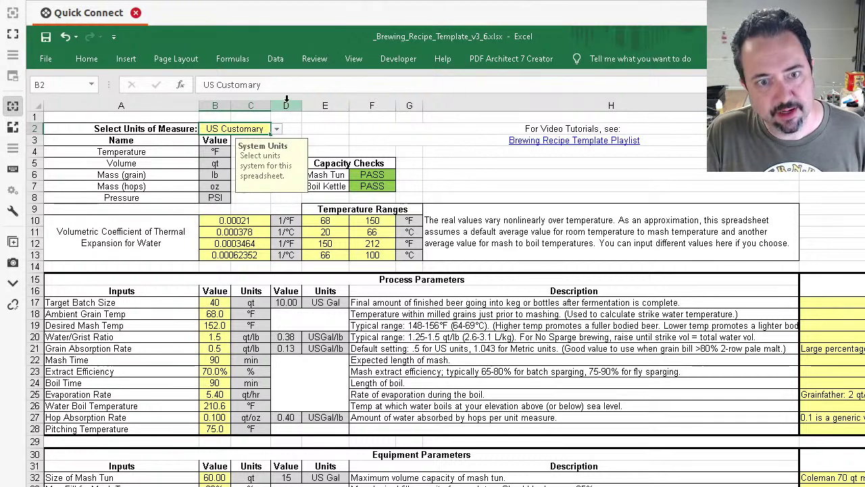
Step: Set the units to Metric again, check the Process Parameters values from Target Batch Size to Mash Time, and restore US Customary
{"action": "left_click", "coordinate": [277, 128]}
{"action": "left_click", "coordinate": [248, 147]}
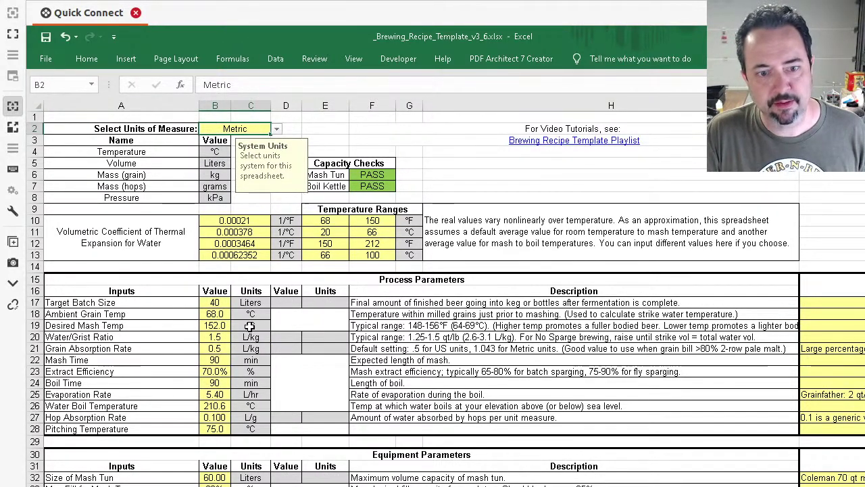
{"action": "left_click_drag", "start_coordinate": [211, 302], "coordinate": [210, 360]}
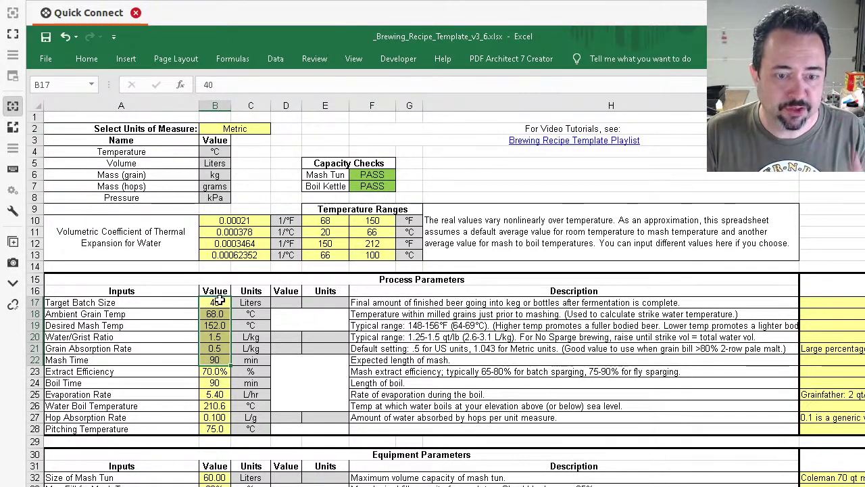
{"action": "left_click", "coordinate": [261, 135]}
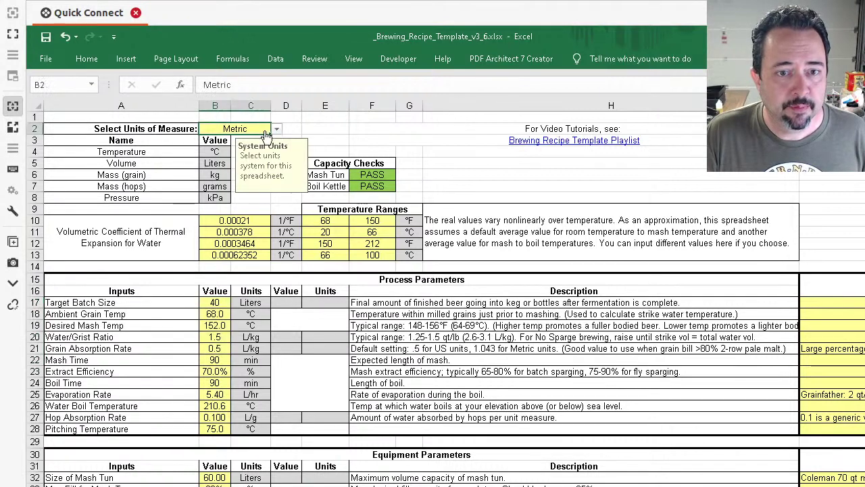
{"action": "left_click", "coordinate": [277, 128]}
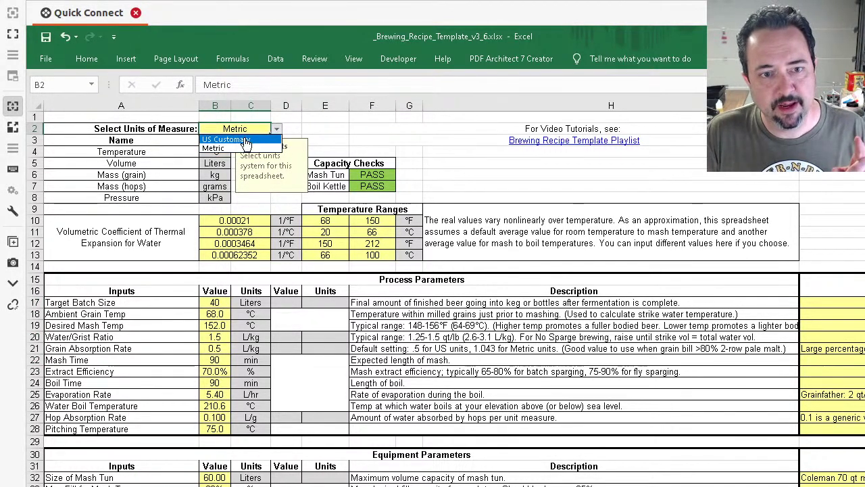
{"action": "left_click", "coordinate": [245, 139]}
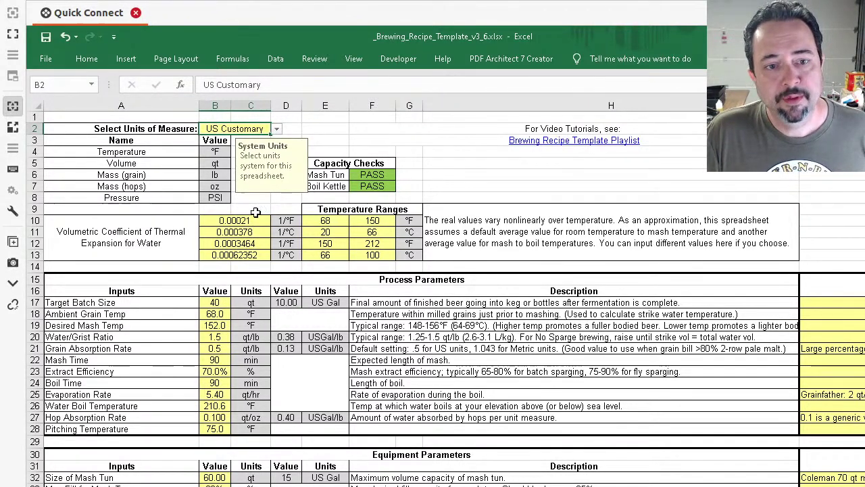
Step: Examine the hop mass unit, the water thermal expansion coefficients with their temperature ranges, and the explanatory note beside them
{"action": "left_click", "coordinate": [213, 185]}
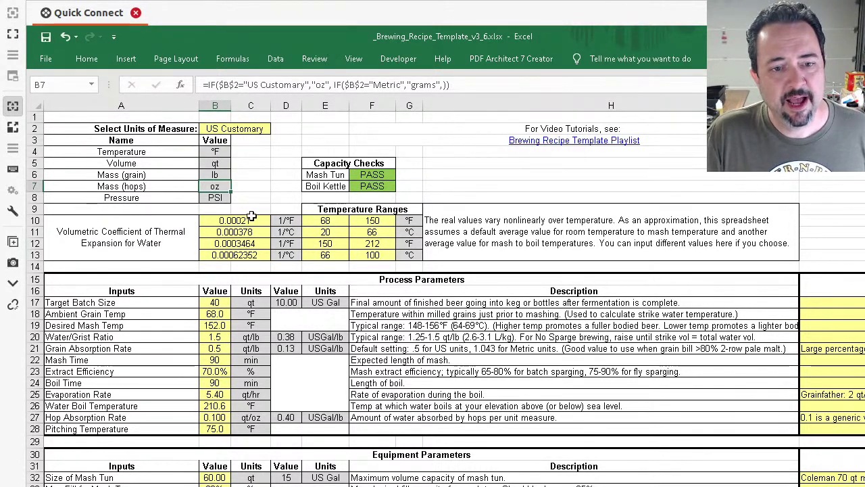
{"action": "left_click_drag", "start_coordinate": [247, 220], "coordinate": [373, 257]}
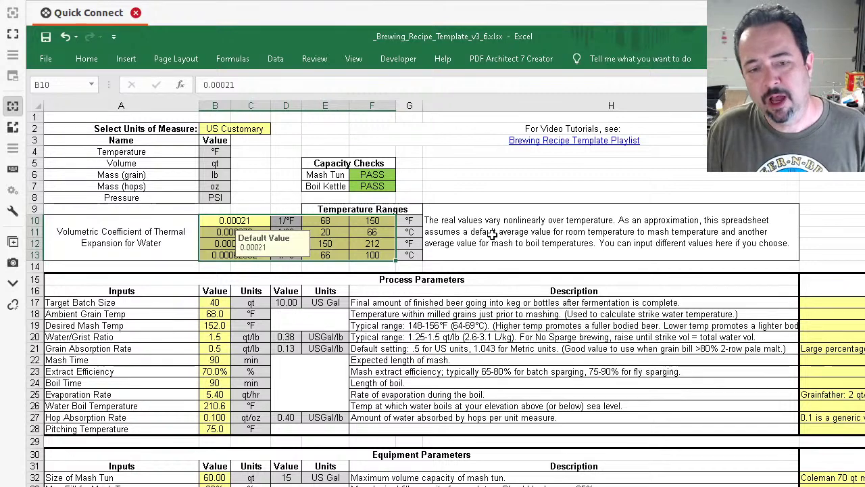
{"action": "left_click", "coordinate": [493, 234]}
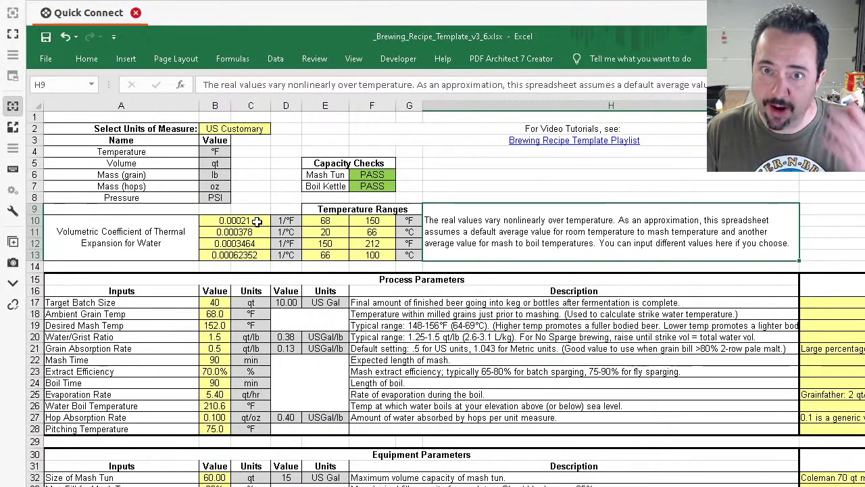
{"action": "left_click_drag", "start_coordinate": [257, 221], "coordinate": [377, 254]}
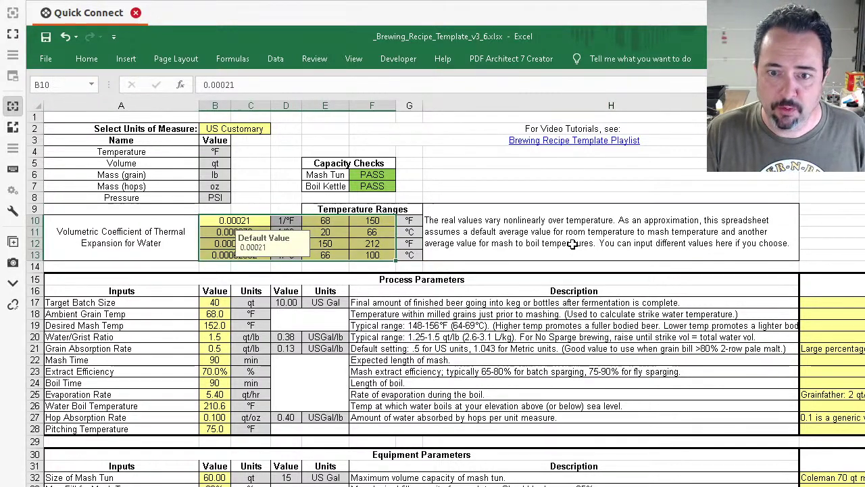
{"action": "left_click", "coordinate": [565, 234]}
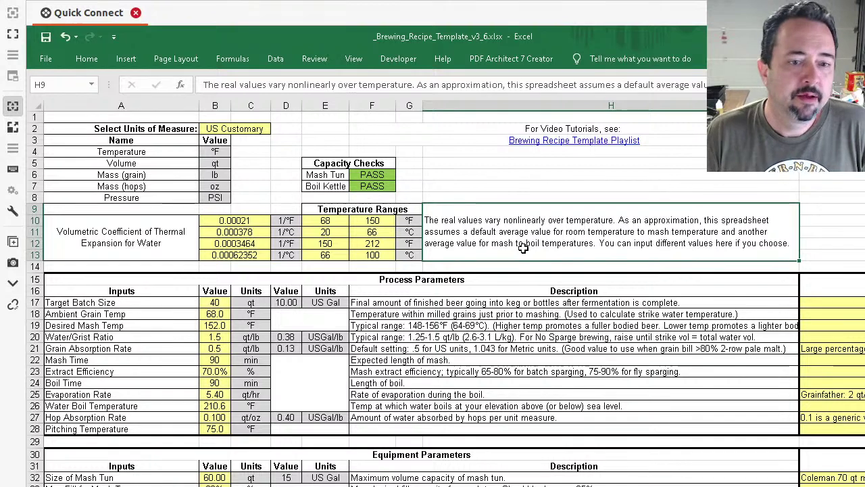
{"action": "left_click_drag", "start_coordinate": [232, 222], "coordinate": [385, 255]}
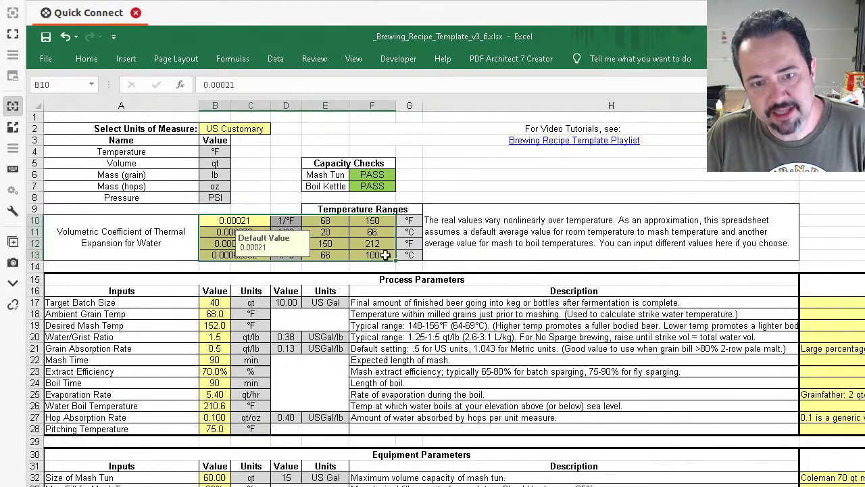
{"action": "left_click", "coordinate": [472, 246]}
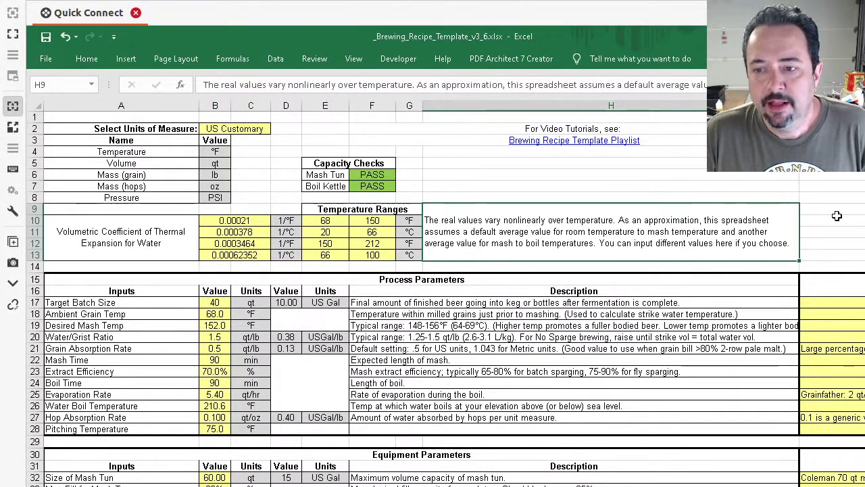
{"action": "scroll", "coordinate": [446, 297], "scroll_direction": "down", "scroll_amount": 3}
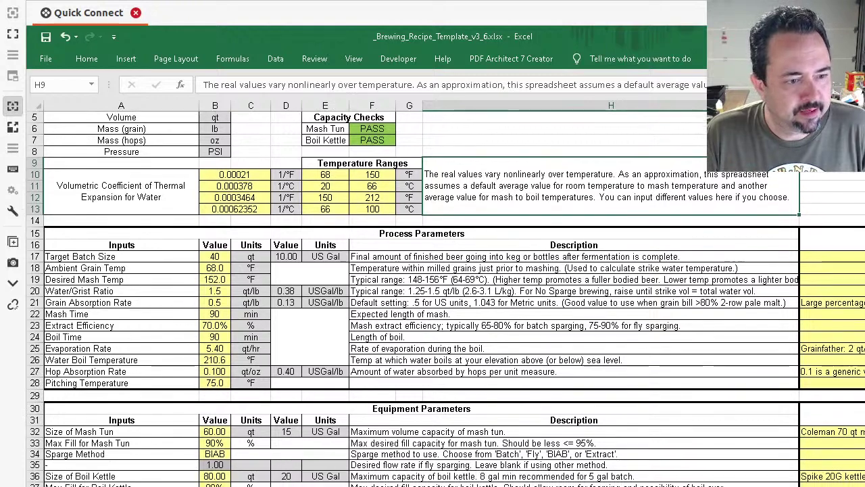
Step: Look through the Process Parameters, Equipment Parameters and Calculations sections of the worksheet
{"action": "scroll", "coordinate": [446, 298], "scroll_direction": "down", "scroll_amount": 2}
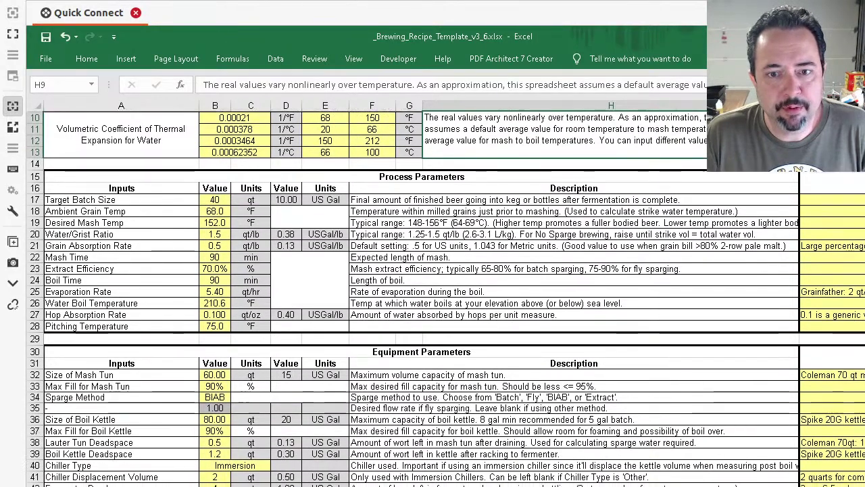
{"action": "scroll", "coordinate": [446, 297], "scroll_direction": "down", "scroll_amount": 3}
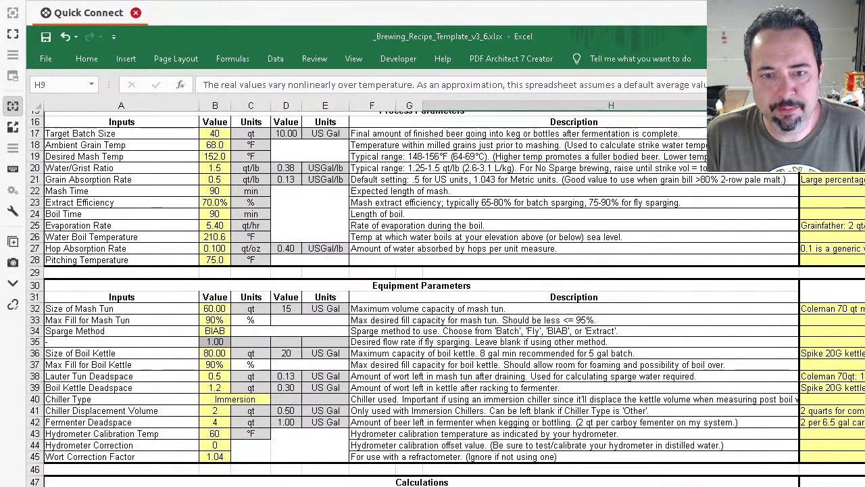
{"action": "scroll", "coordinate": [850, 342], "scroll_direction": "down", "scroll_amount": 6}
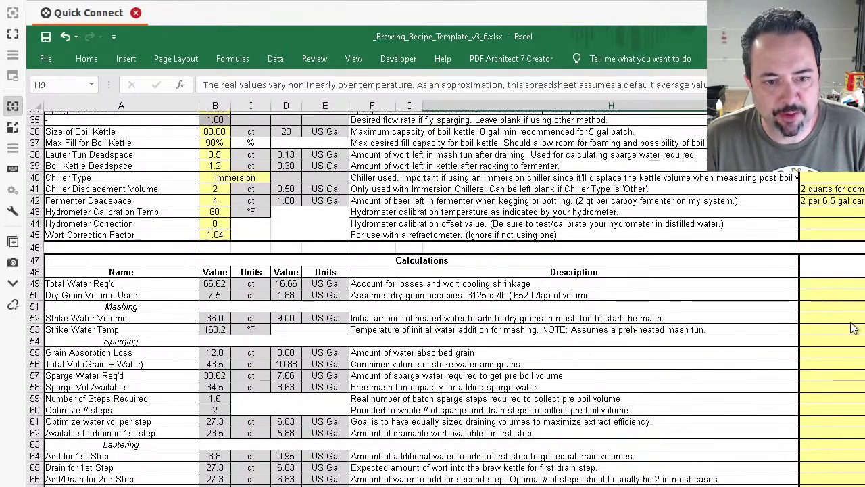
{"action": "scroll", "coordinate": [851, 342], "scroll_direction": "down", "scroll_amount": 2}
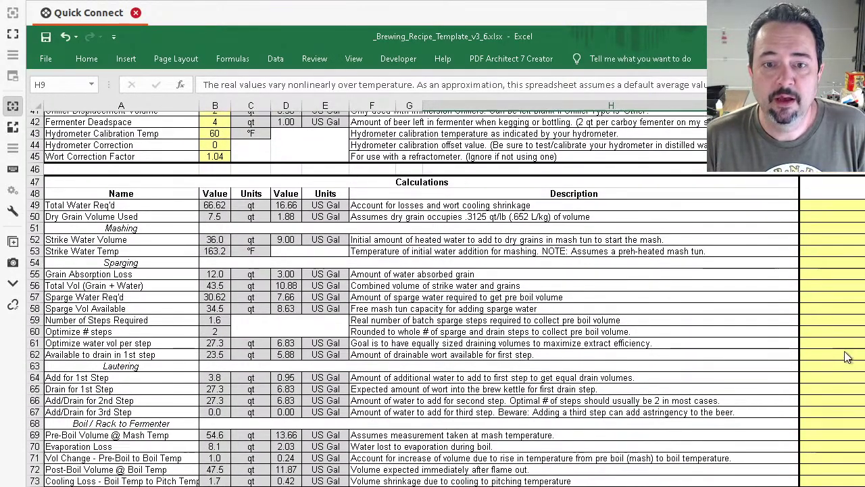
{"action": "scroll", "coordinate": [843, 365], "scroll_direction": "down", "scroll_amount": 1}
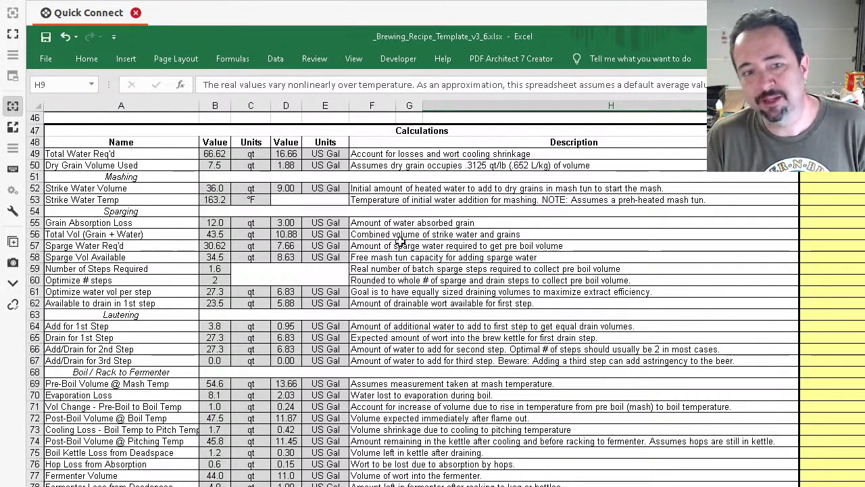
{"action": "scroll", "coordinate": [136, 201], "scroll_direction": "up", "scroll_amount": 13}
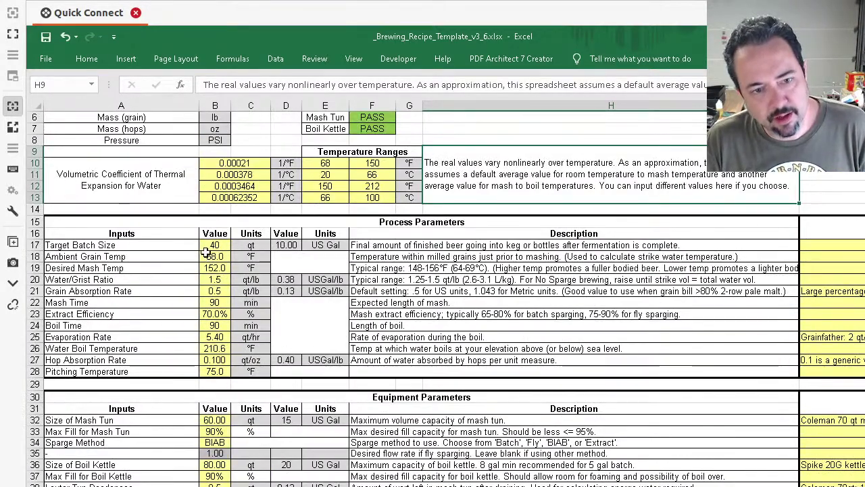
{"action": "scroll", "coordinate": [238, 428], "scroll_direction": "down", "scroll_amount": 10}
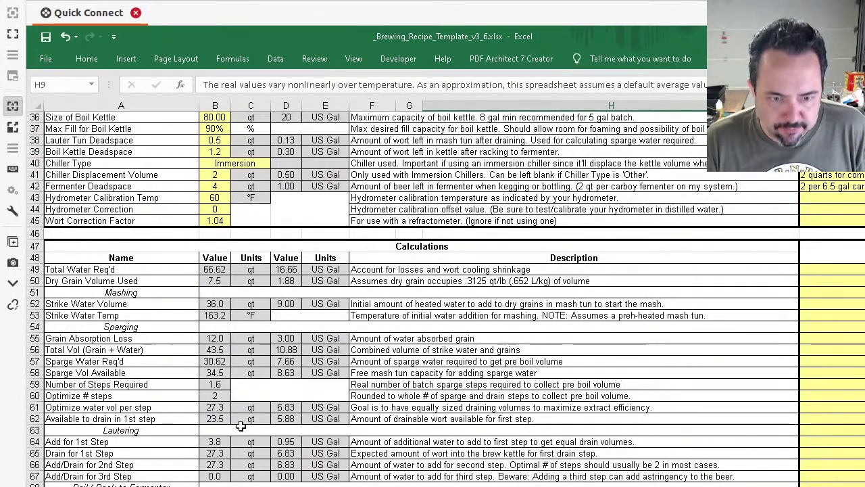
Step: Glance at the Recipe Sheet, return to the parameters worksheet, and highlight the Calculations rows starting from Total Water Req'd
{"action": "key", "text": "ctrl+Page_Up"}
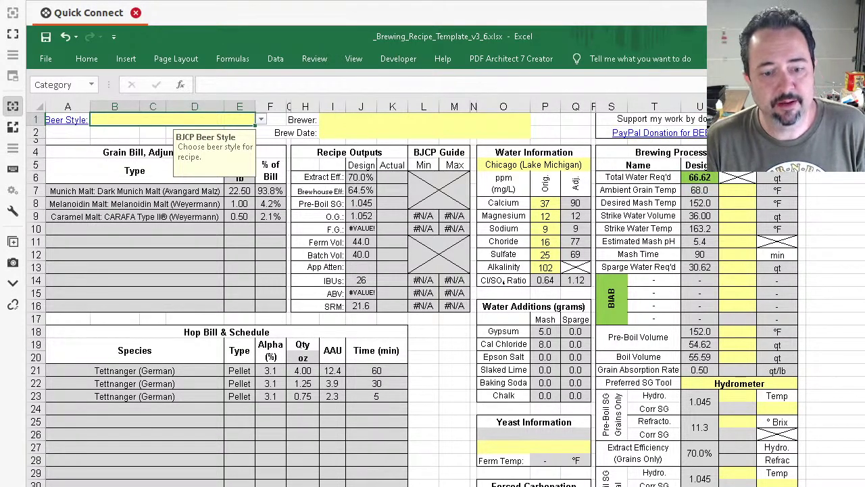
{"action": "key", "text": "ctrl+Page_Down"}
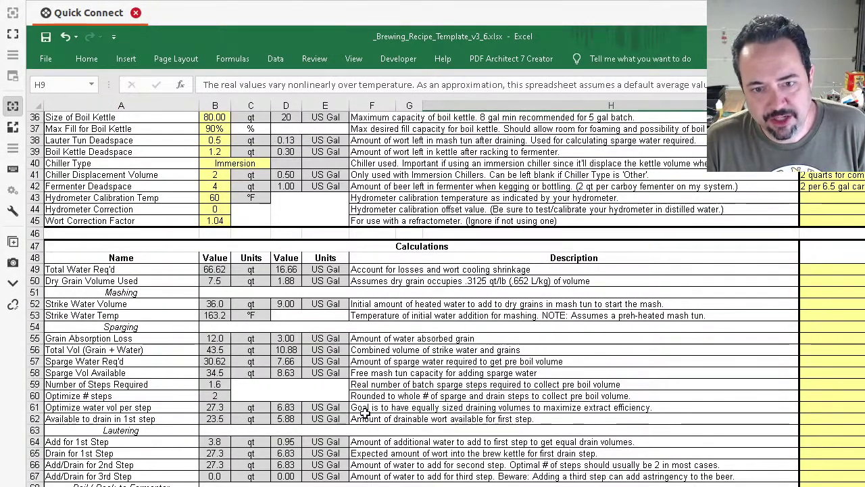
{"action": "scroll", "coordinate": [796, 258], "scroll_direction": "down", "scroll_amount": 3}
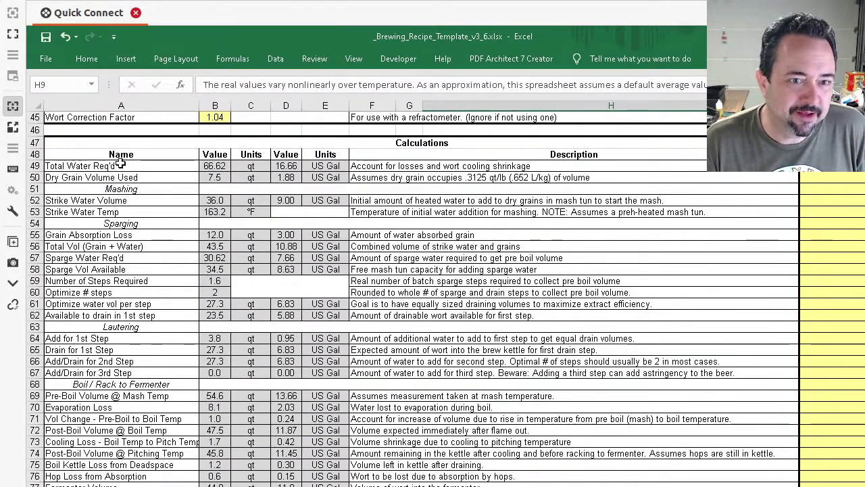
{"action": "left_click_drag", "start_coordinate": [122, 166], "coordinate": [257, 486]}
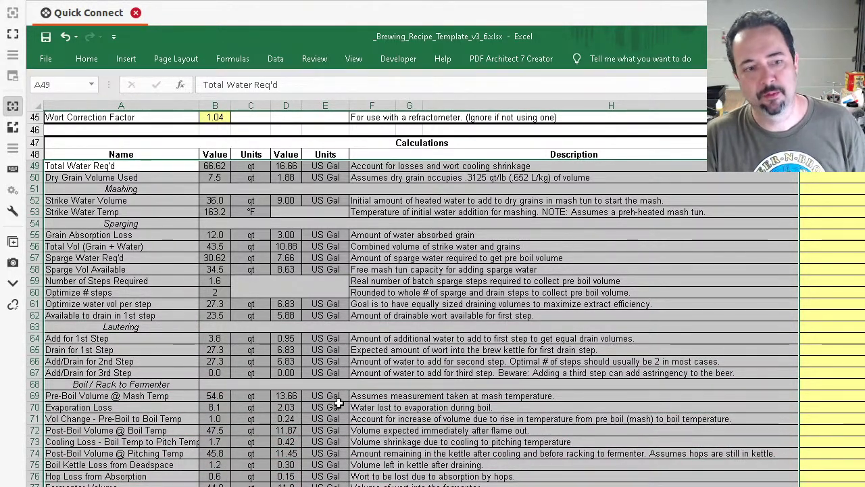
{"action": "left_click", "coordinate": [238, 287]}
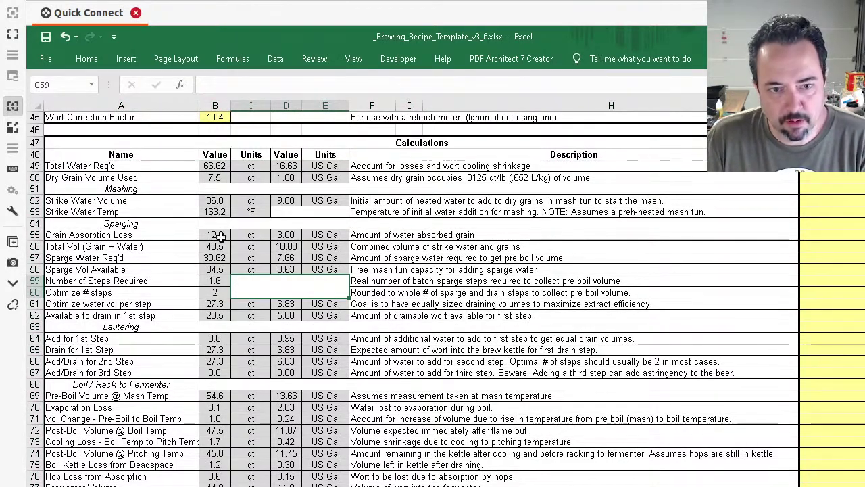
Step: Review the Process Parameters inputs Target Batch Size, Ambient Grain Temp, Desired Mash Temp and Water/Grist Ratio with their guidance notes
{"action": "scroll", "coordinate": [220, 236], "scroll_direction": "up", "scroll_amount": 13}
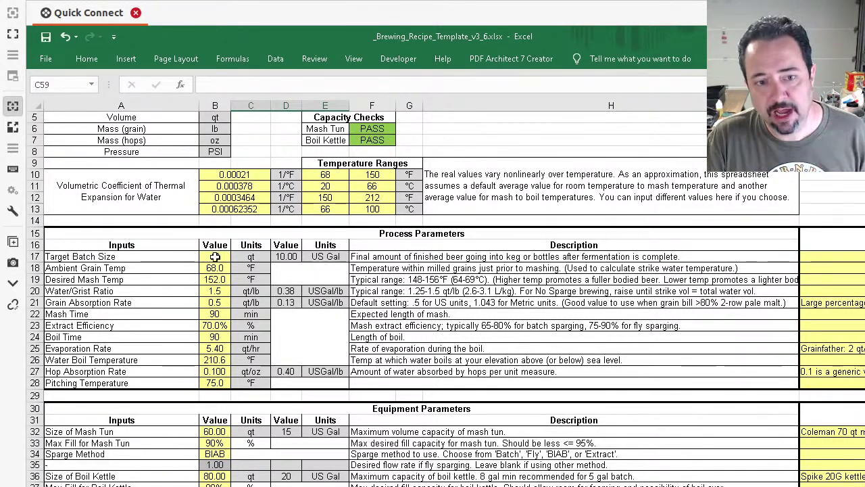
{"action": "left_click", "coordinate": [213, 256]}
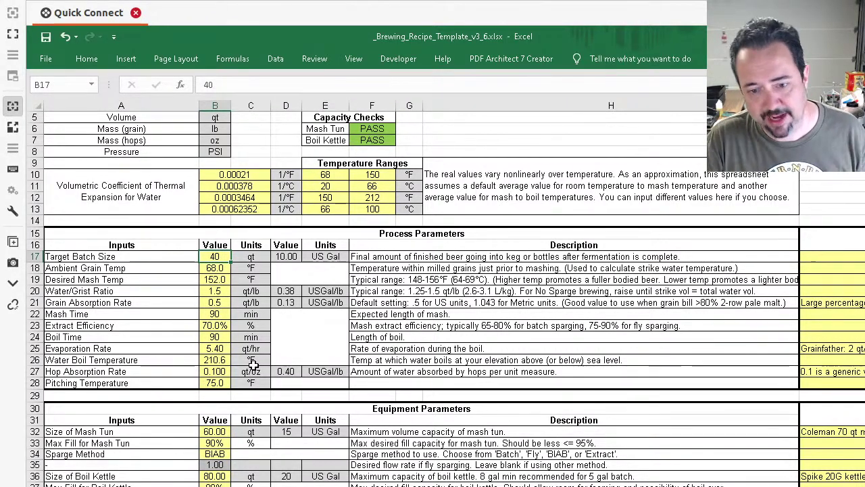
{"action": "left_click", "coordinate": [221, 269]}
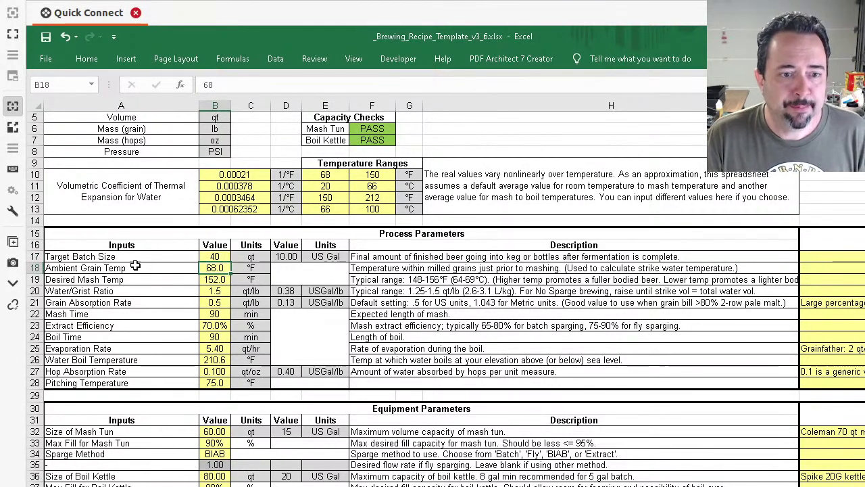
{"action": "left_click", "coordinate": [31, 268]}
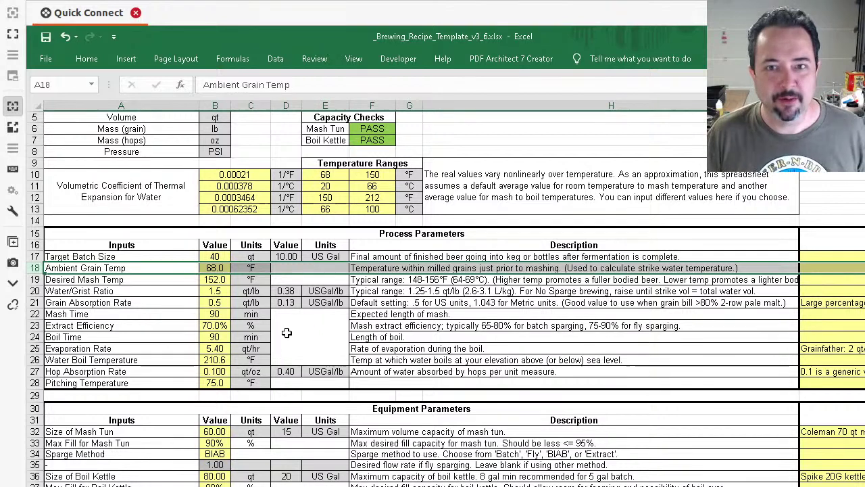
{"action": "left_click", "coordinate": [215, 269]}
{"action": "left_click", "coordinate": [217, 279]}
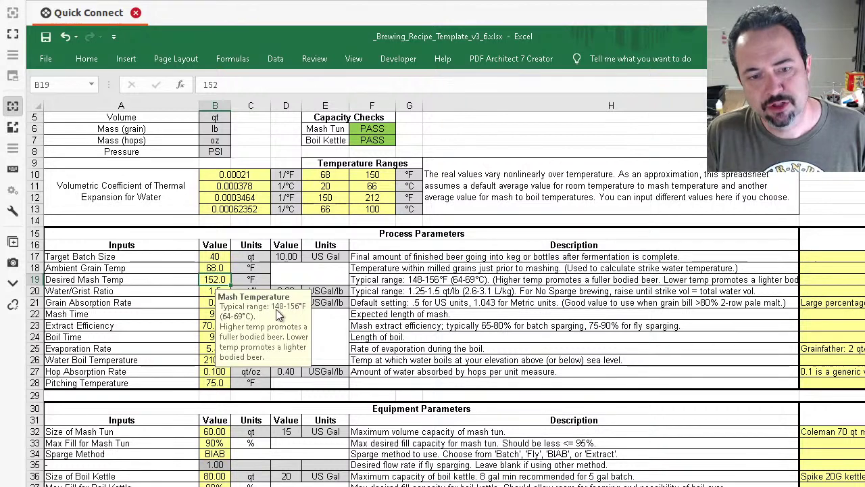
{"action": "left_click", "coordinate": [217, 256]}
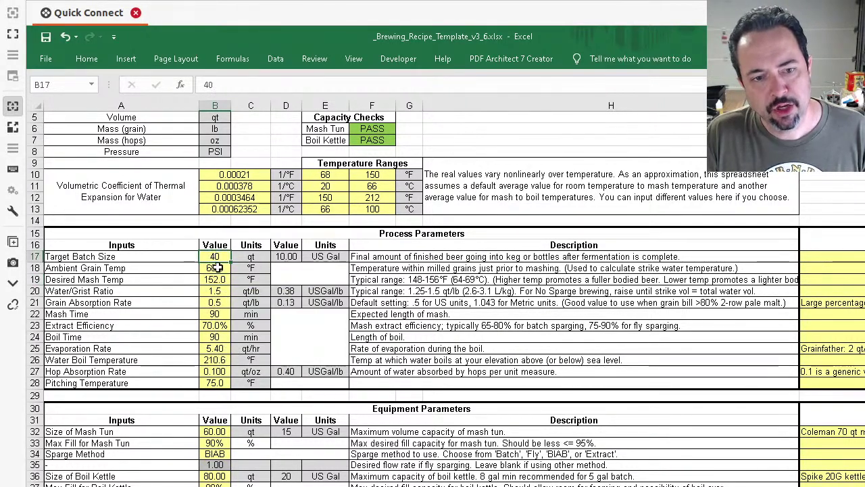
{"action": "left_click", "coordinate": [218, 268]}
{"action": "left_click", "coordinate": [217, 280]}
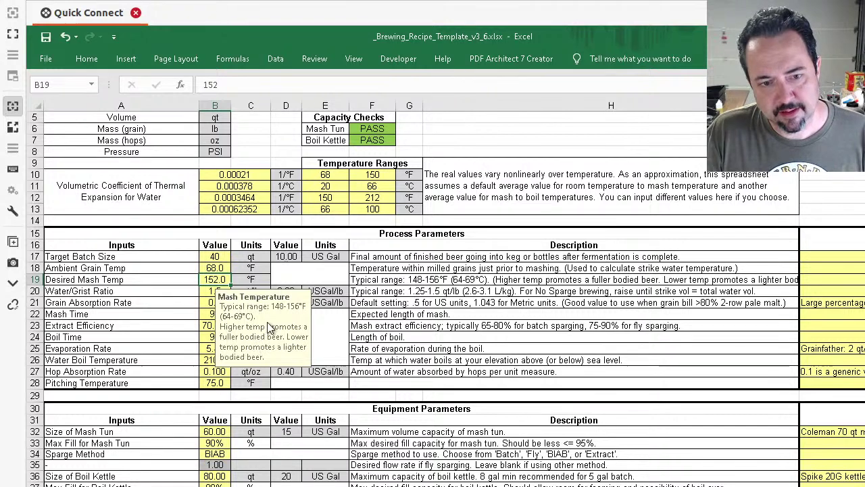
{"action": "left_click", "coordinate": [209, 291]}
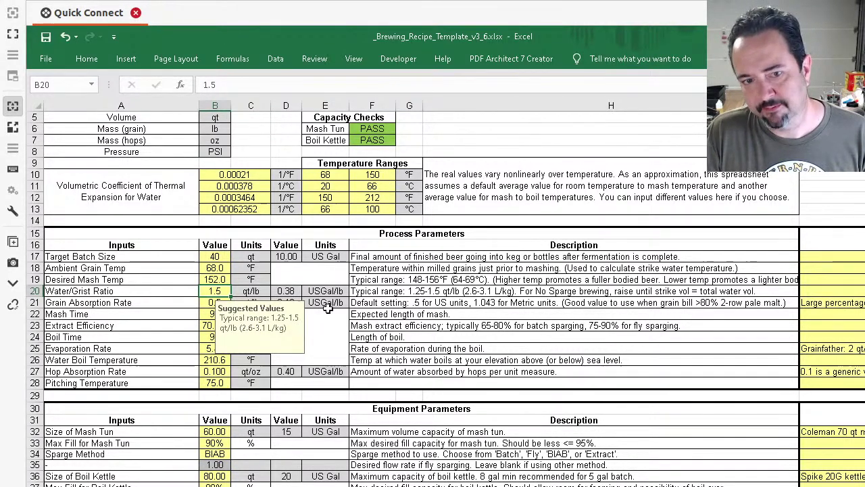
Step: Highlight the Process Parameters descriptions and read the Notes entries for grain absorption, evaporation, hop absorption, mash tun size and boil kettle size
{"action": "left_click", "coordinate": [372, 292]}
{"action": "left_click_drag", "start_coordinate": [379, 257], "coordinate": [612, 372]}
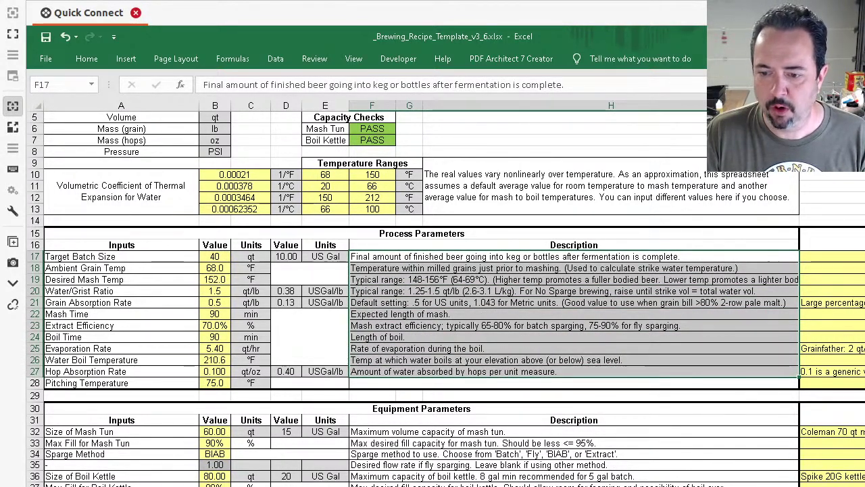
{"action": "scroll", "coordinate": [454, 293], "scroll_direction": "right", "scroll_amount": 3}
{"action": "scroll", "coordinate": [454, 294], "scroll_direction": "right", "scroll_amount": 6}
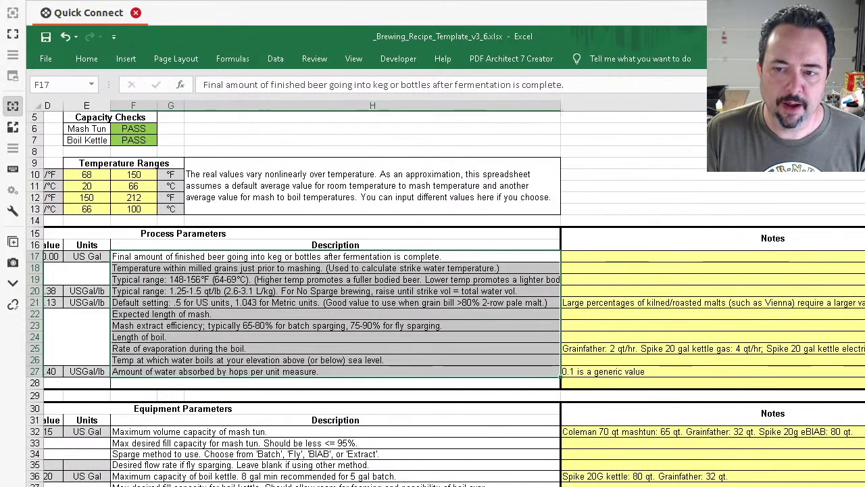
{"action": "scroll", "coordinate": [454, 293], "scroll_direction": "right", "scroll_amount": 1}
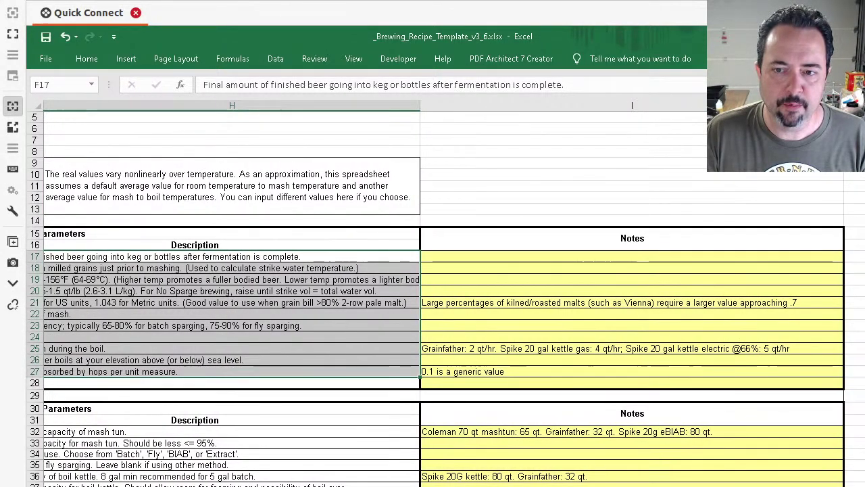
{"action": "left_click", "coordinate": [483, 304]}
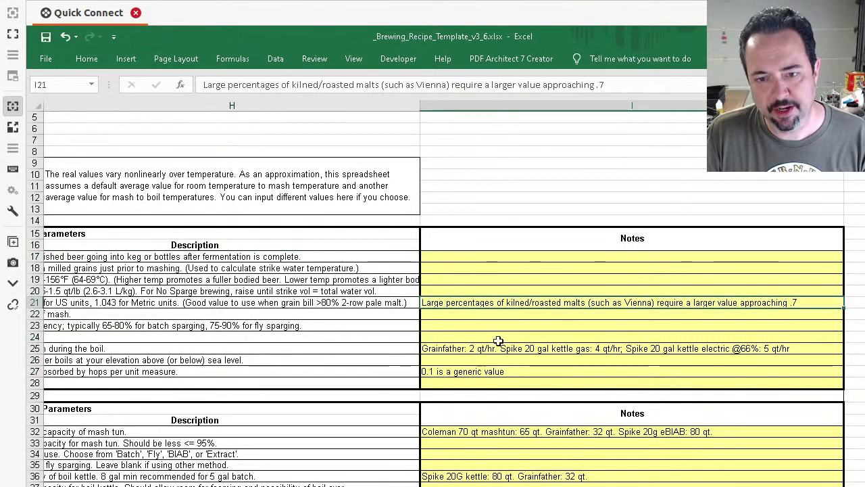
{"action": "left_click", "coordinate": [497, 349]}
{"action": "left_click", "coordinate": [481, 372]}
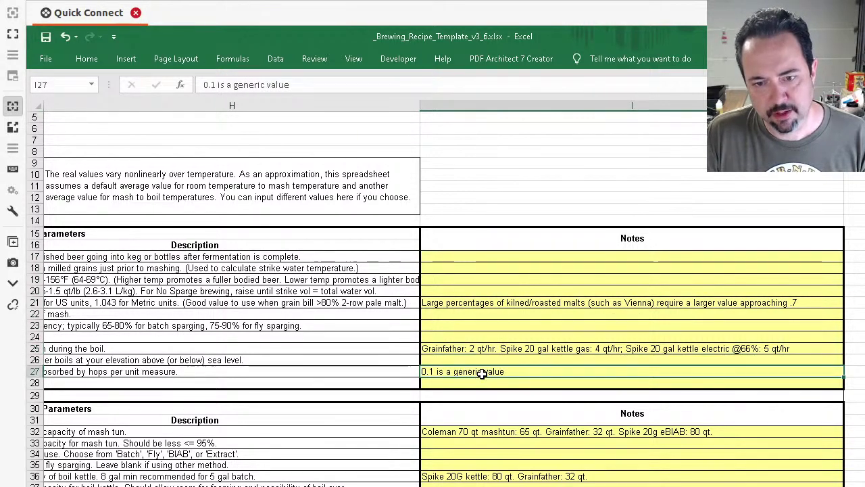
{"action": "left_click", "coordinate": [525, 431]}
{"action": "left_click", "coordinate": [524, 477]}
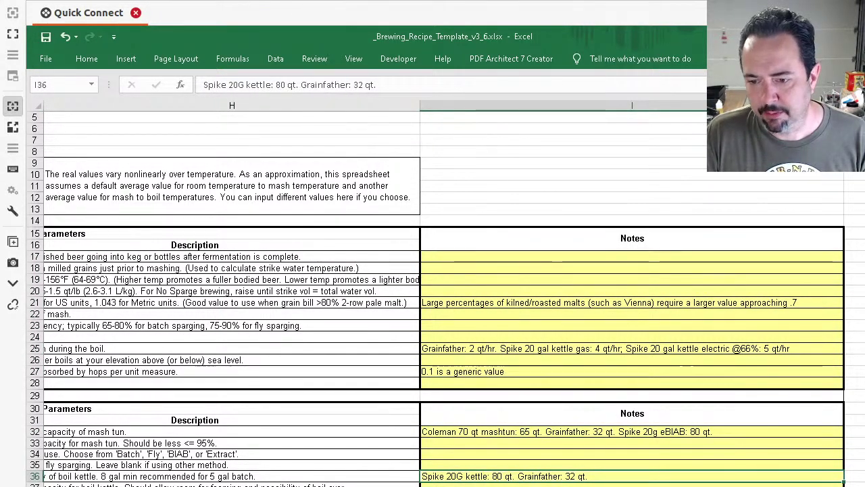
{"action": "scroll", "coordinate": [433, 297], "scroll_direction": "left", "scroll_amount": 3}
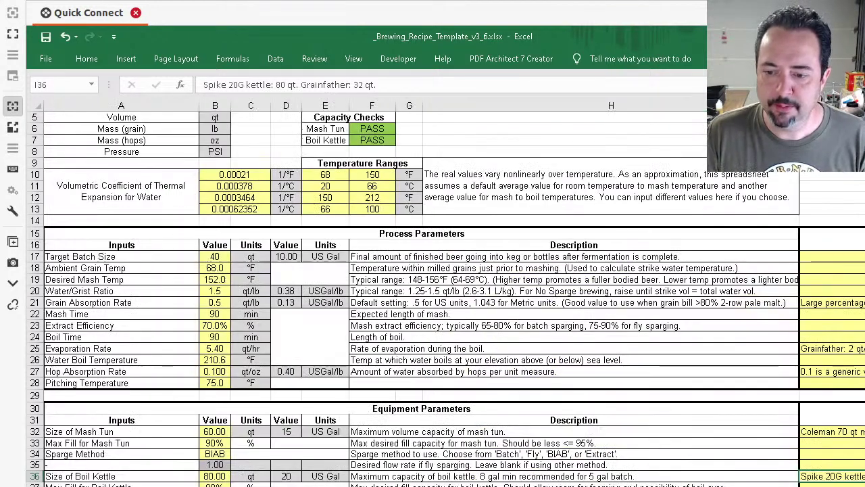
Step: Examine the Process Parameters values and suggested ranges from Water/Grist Ratio through Evaporation Rate, including the Extract Efficiency description
{"action": "left_click", "coordinate": [216, 291]}
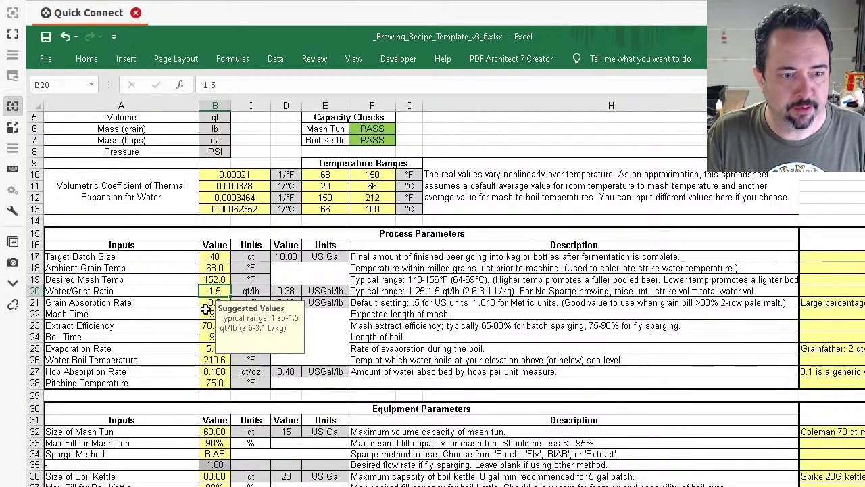
{"action": "left_click", "coordinate": [215, 303]}
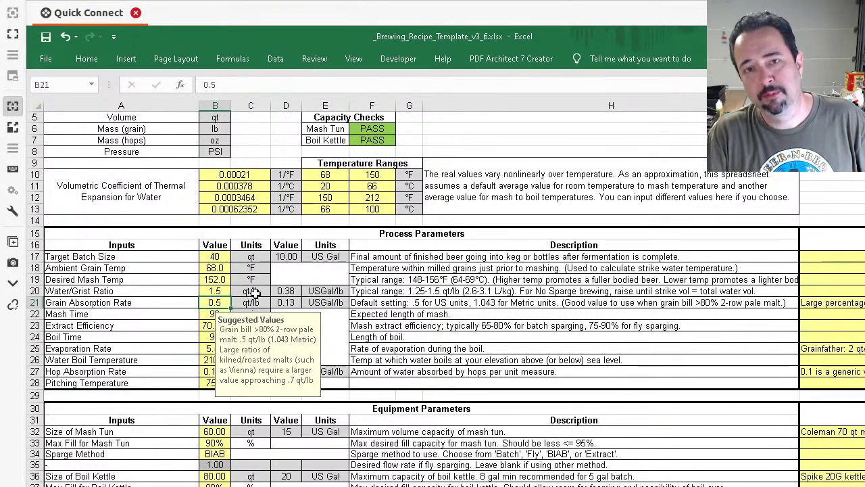
{"action": "left_click", "coordinate": [209, 313]}
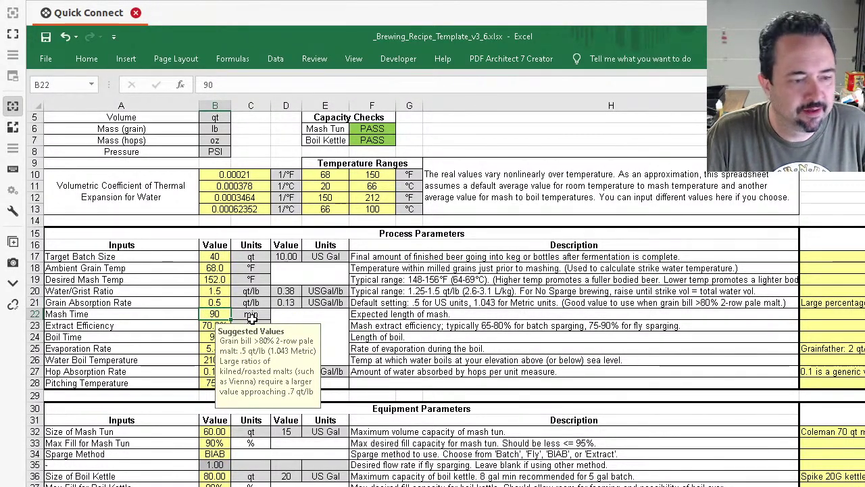
{"action": "left_click", "coordinate": [211, 327]}
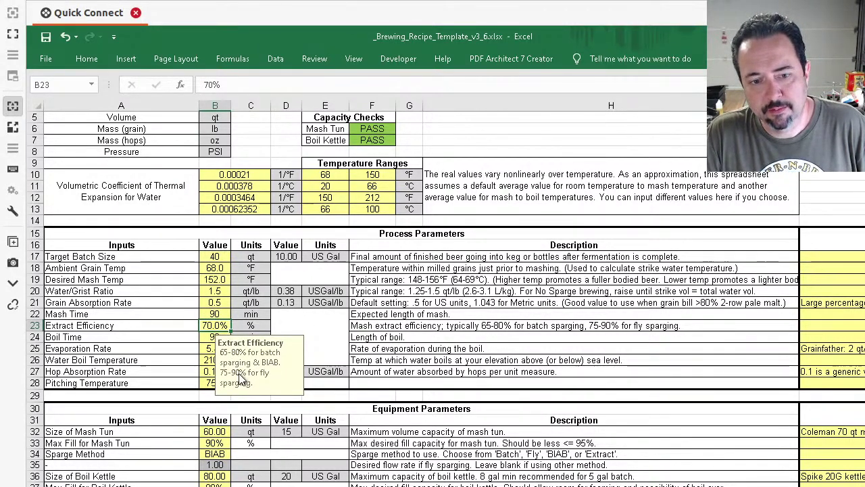
{"action": "left_click", "coordinate": [373, 325]}
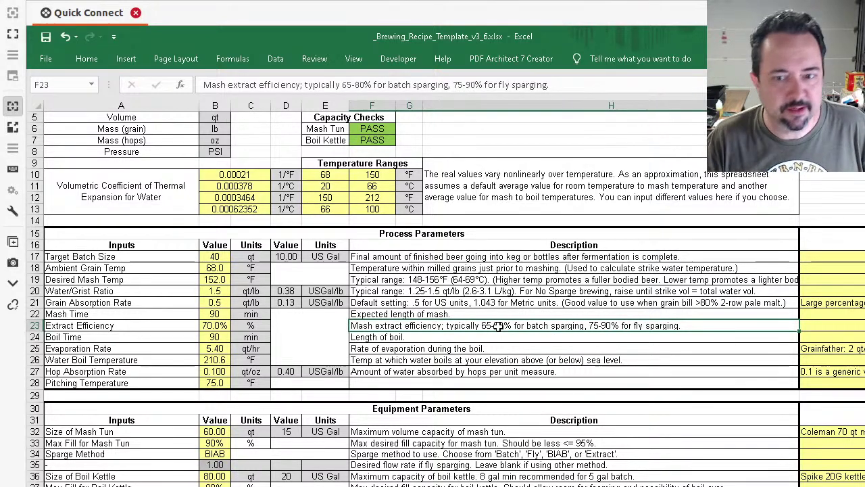
{"action": "left_click", "coordinate": [212, 326]}
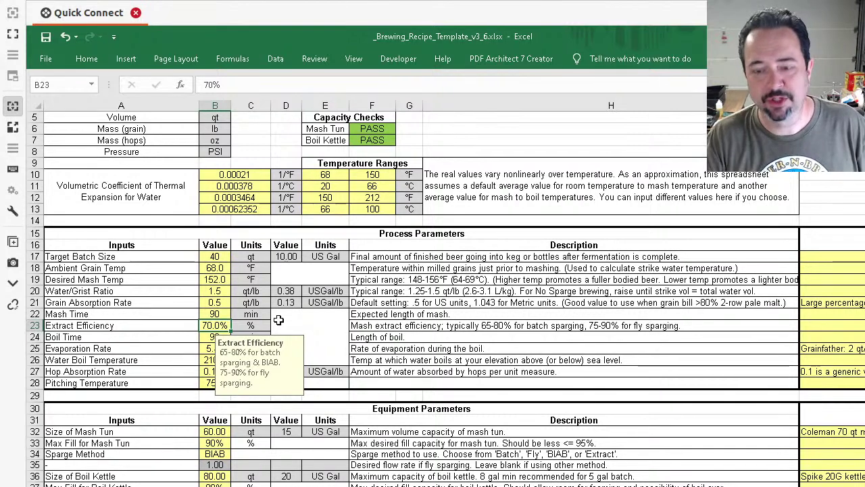
{"action": "left_click", "coordinate": [217, 337]}
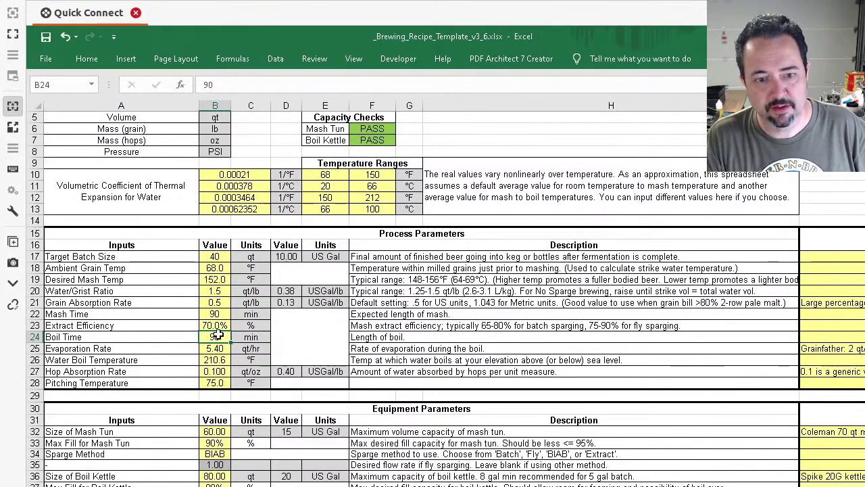
{"action": "left_click", "coordinate": [217, 351]}
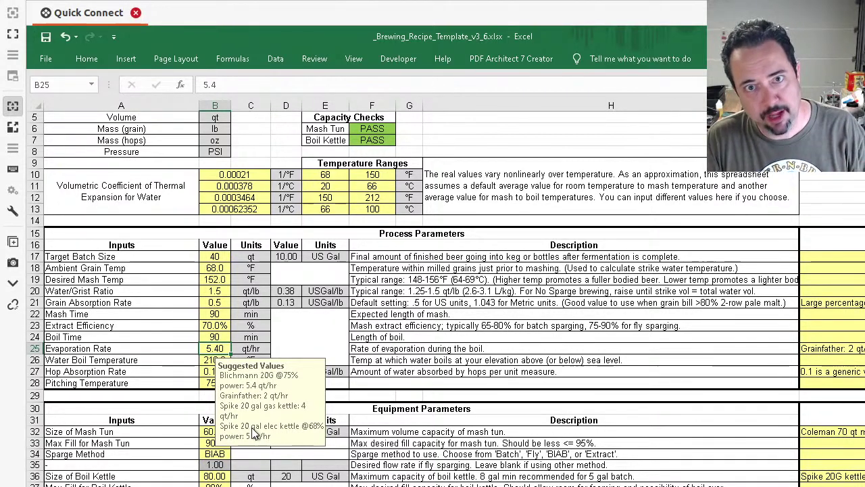
Step: Review the Water Boil Temperature and Hop Absorption Rate inputs at the end of the Process Parameters section
{"action": "left_click", "coordinate": [210, 363]}
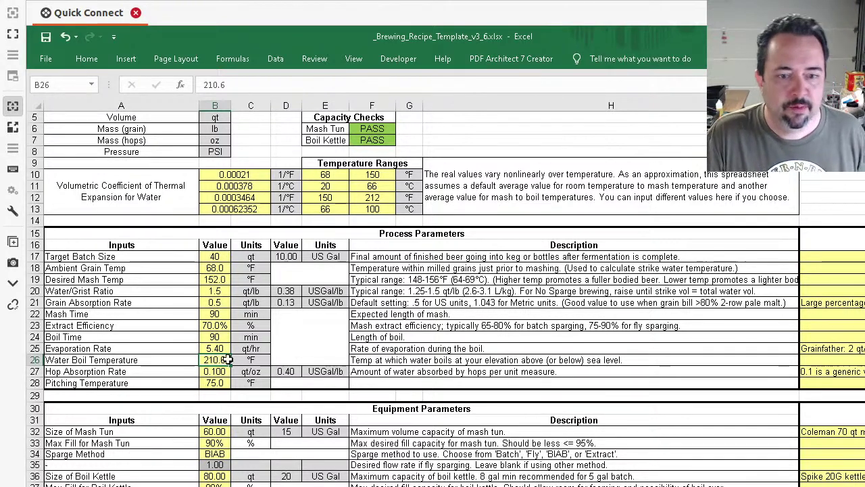
{"action": "left_click", "coordinate": [222, 371]}
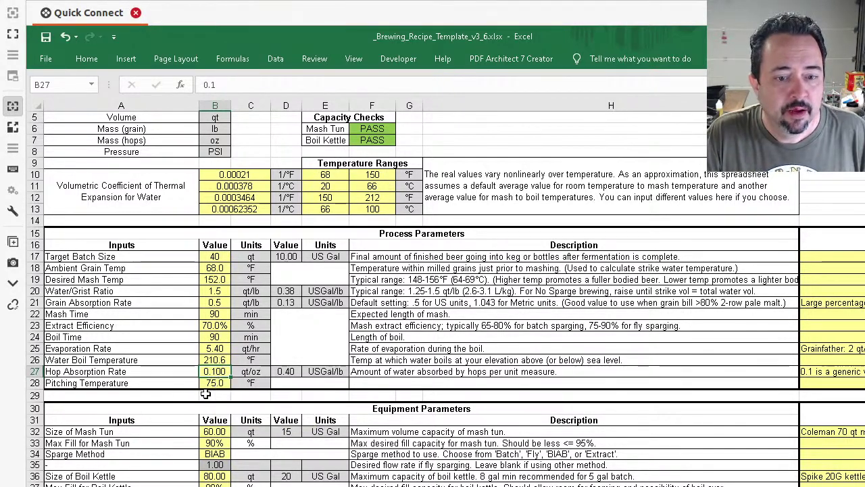
{"action": "left_click", "coordinate": [225, 397]}
{"action": "scroll", "coordinate": [230, 405], "scroll_direction": "down", "scroll_amount": 3}
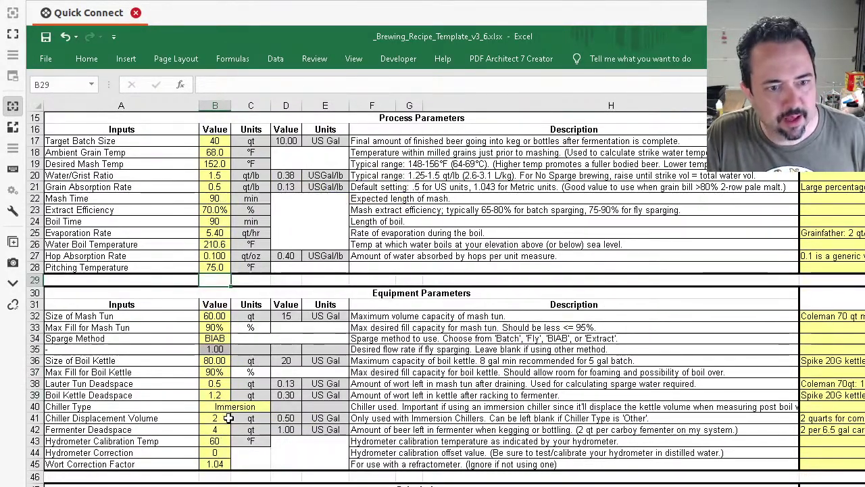
Step: Select the Size of Mash Tun value in Equipment Parameters and unprotect the worksheet
{"action": "left_click", "coordinate": [222, 315]}
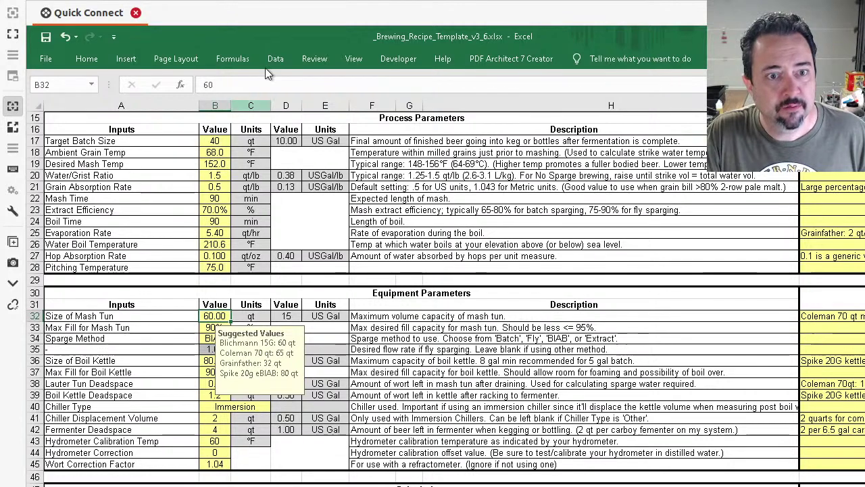
{"action": "left_click", "coordinate": [315, 57]}
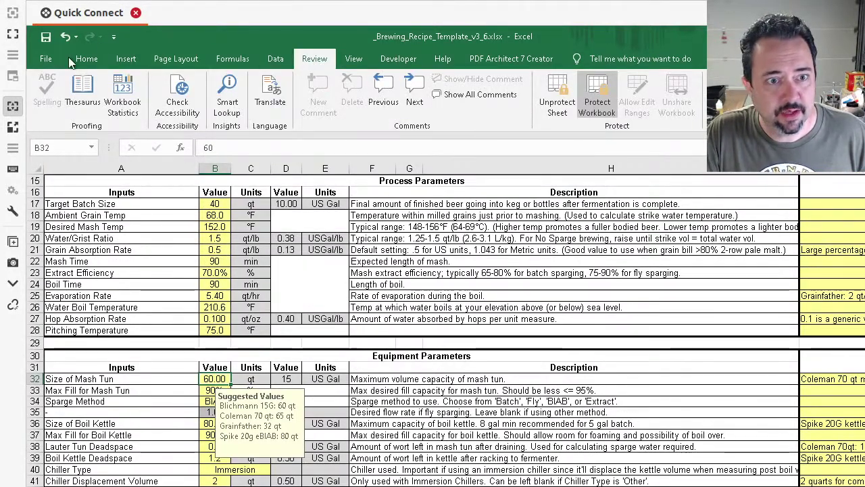
{"action": "left_click", "coordinate": [287, 62]}
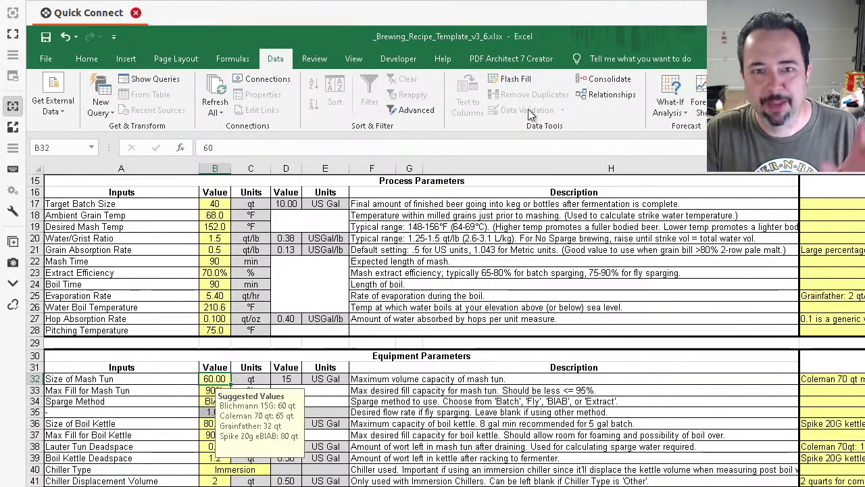
{"action": "left_click", "coordinate": [314, 58]}
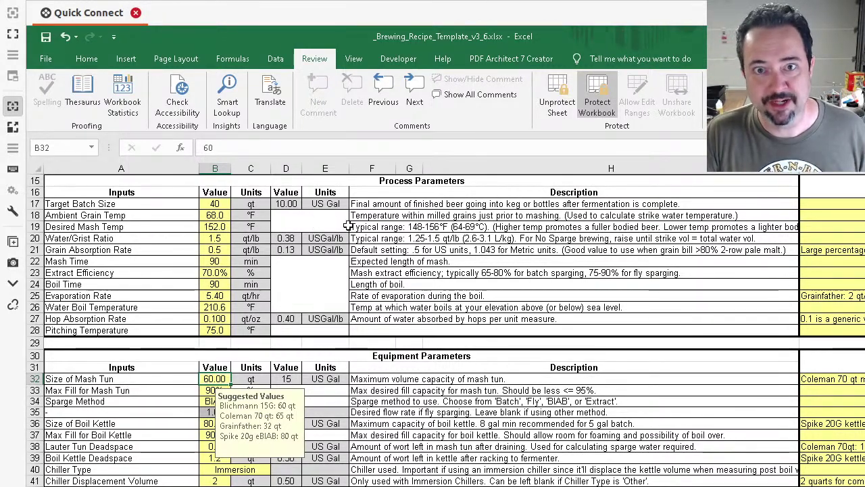
{"action": "left_click", "coordinate": [557, 105]}
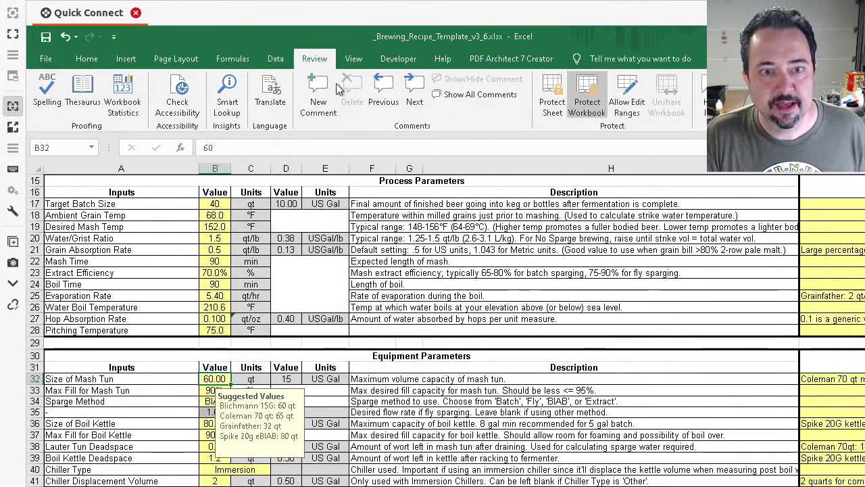
Step: Inspect the Suggested Values input message in the Size of Mash Tun cell's data validation, leaving it unmodified
{"action": "left_click", "coordinate": [276, 58]}
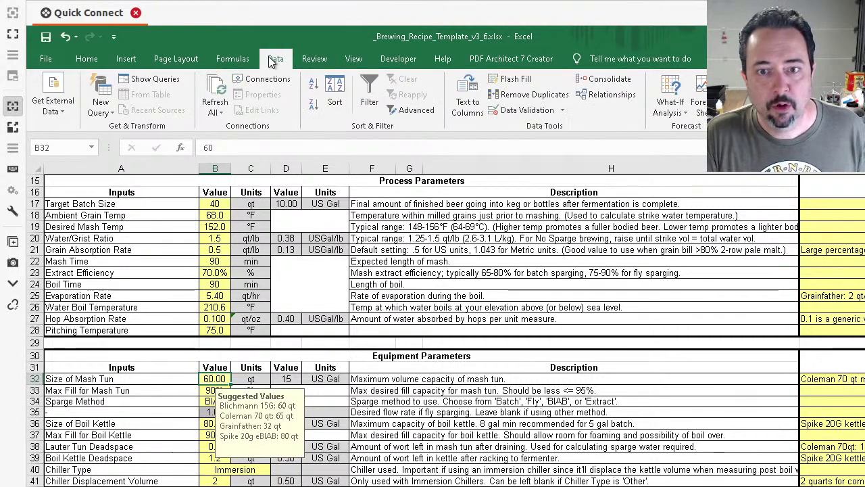
{"action": "left_click", "coordinate": [527, 110]}
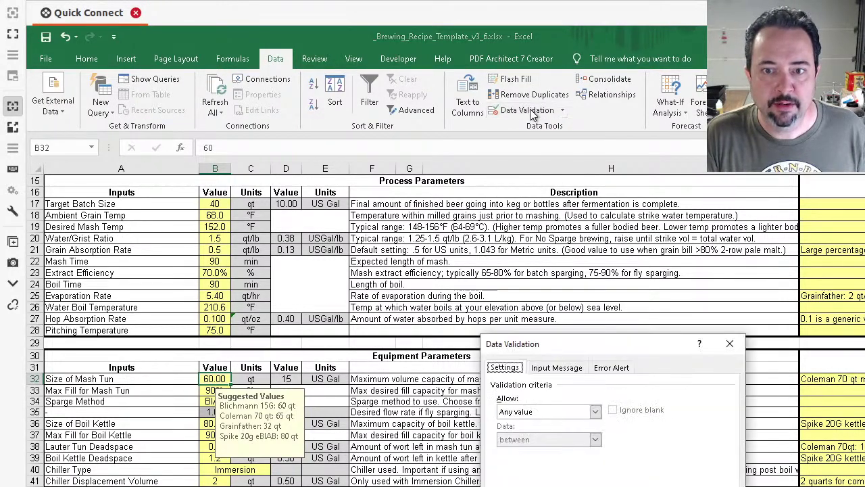
{"action": "left_click", "coordinate": [557, 367]}
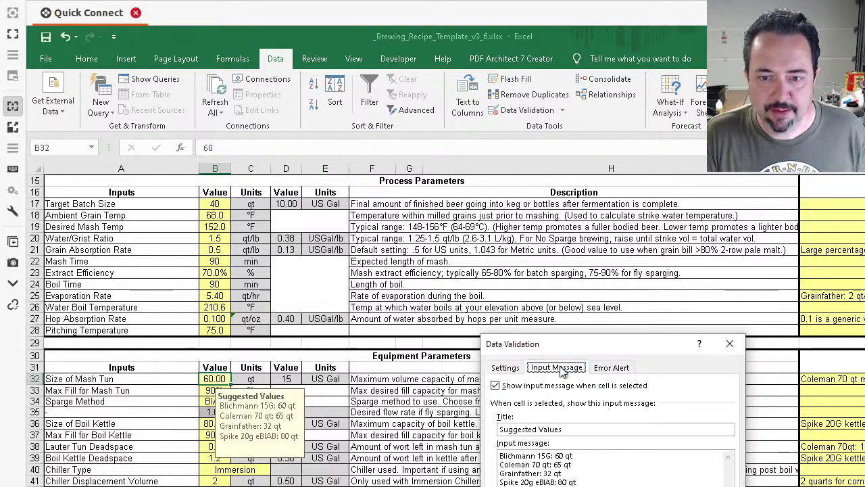
{"action": "left_click_drag", "start_coordinate": [569, 344], "coordinate": [443, 125]}
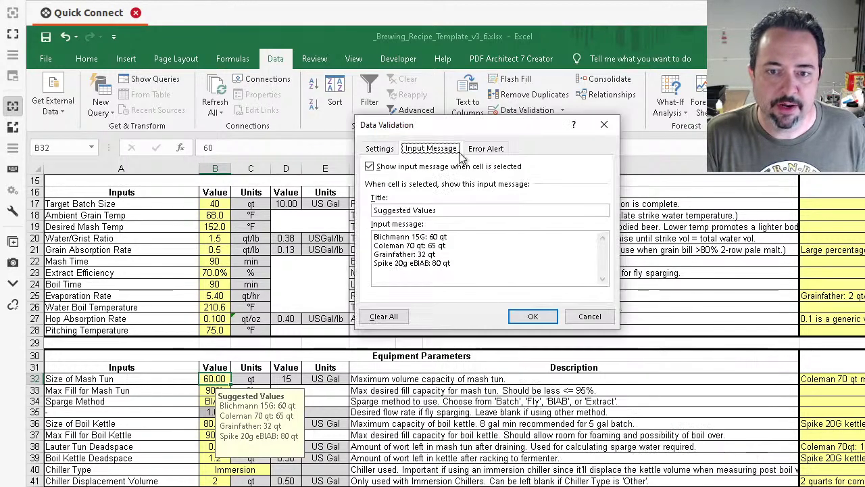
{"action": "left_click", "coordinate": [385, 234]}
{"action": "left_click_drag", "start_coordinate": [385, 235], "coordinate": [489, 266]}
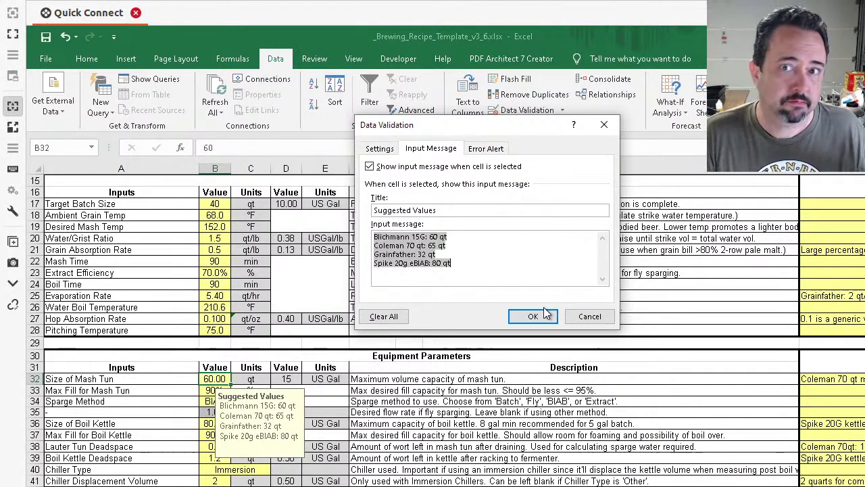
{"action": "left_click", "coordinate": [589, 317]}
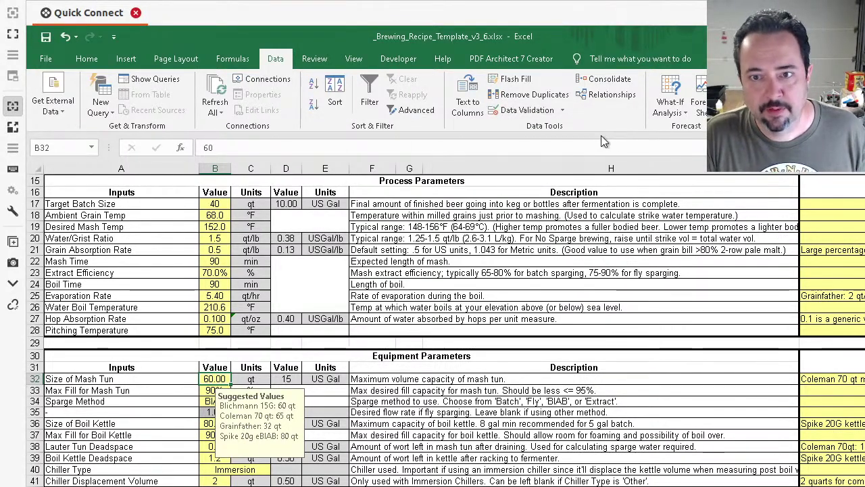
{"action": "left_click", "coordinate": [539, 113]}
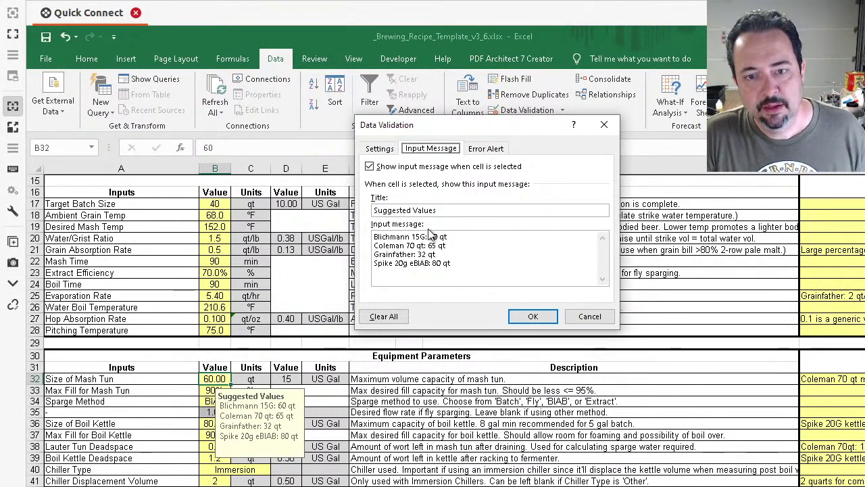
{"action": "left_click", "coordinate": [590, 316]}
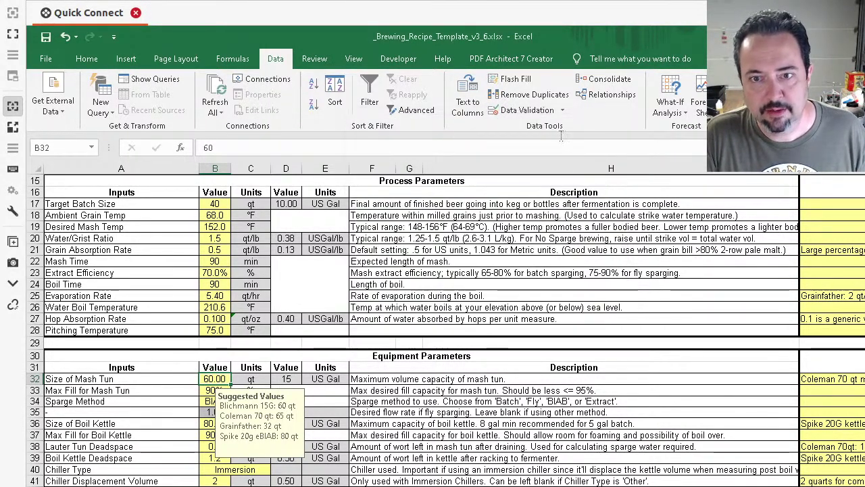
Step: Protect the worksheet again with the default permissions and no password
{"action": "left_click", "coordinate": [316, 60]}
{"action": "left_click", "coordinate": [552, 108]}
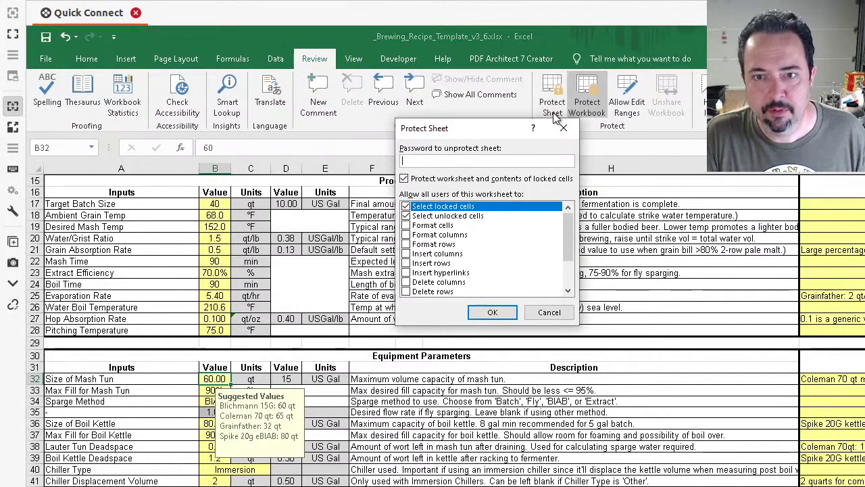
{"action": "left_click", "coordinate": [493, 313]}
Step: Review the Equipment Parameters section, including the Sparge Method description, Size of Mash Tun suggested values and Max Fill for Mash Tun
{"action": "left_click", "coordinate": [352, 402]}
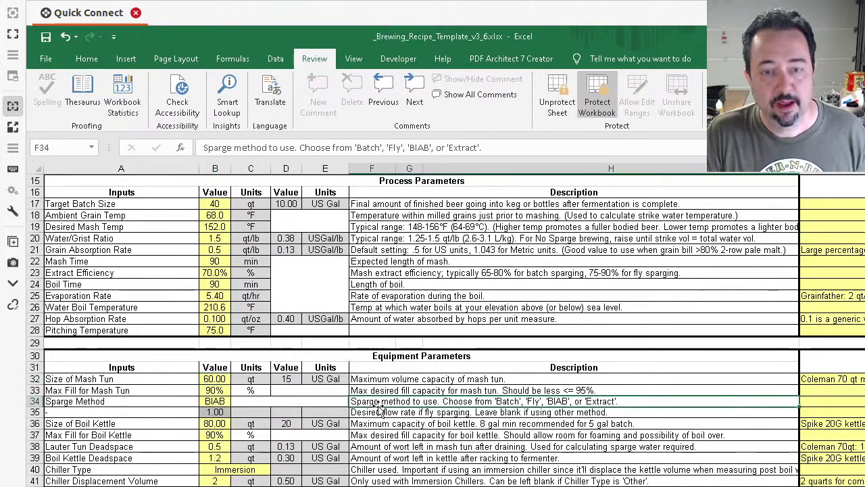
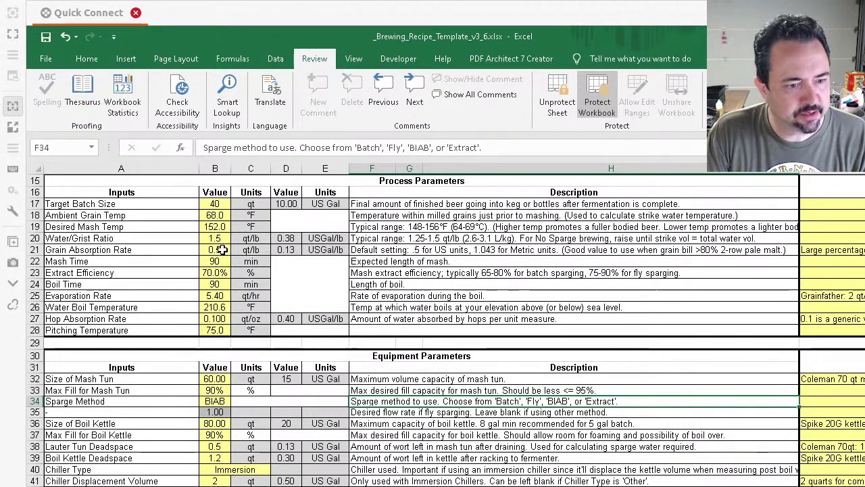
{"action": "left_click", "coordinate": [326, 447]}
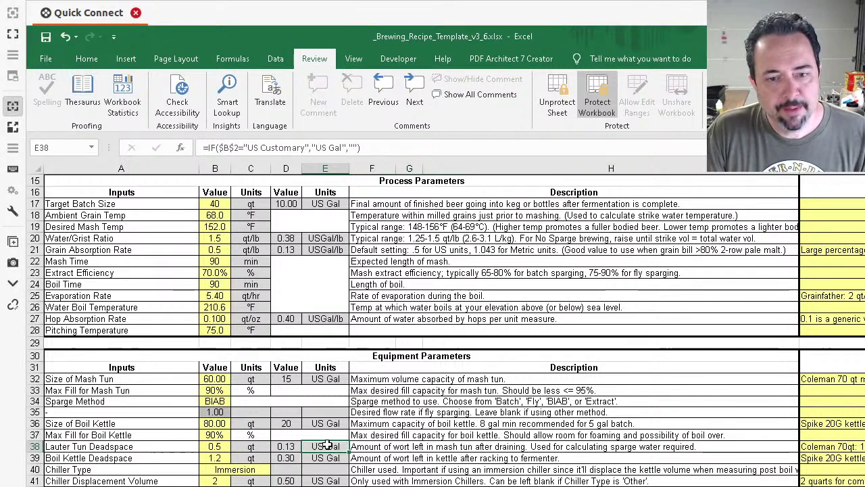
{"action": "scroll", "coordinate": [309, 431], "scroll_direction": "down", "scroll_amount": 3}
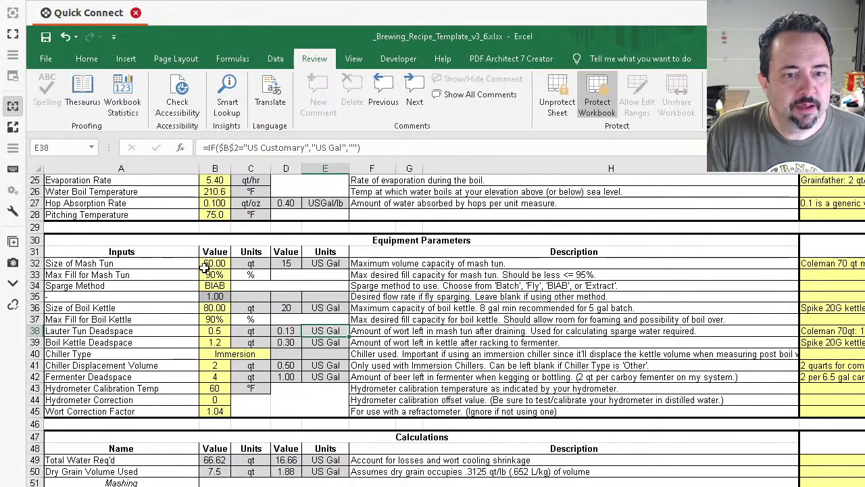
{"action": "left_click", "coordinate": [218, 263]}
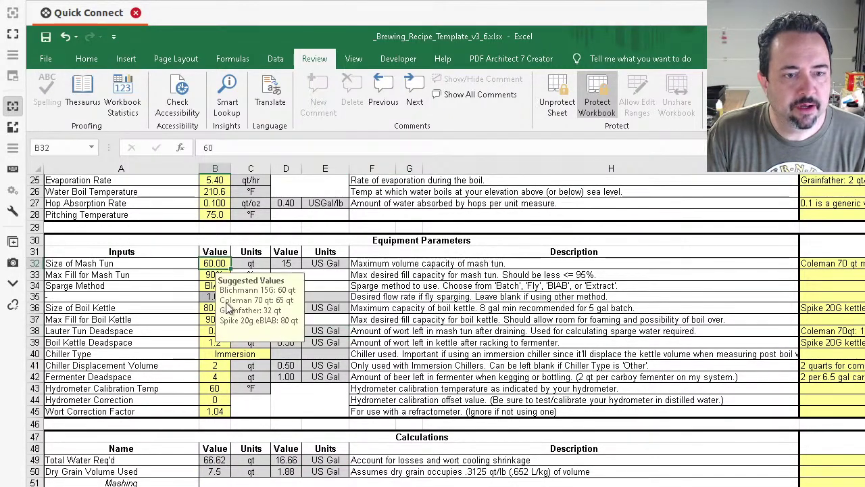
{"action": "left_click", "coordinate": [203, 275]}
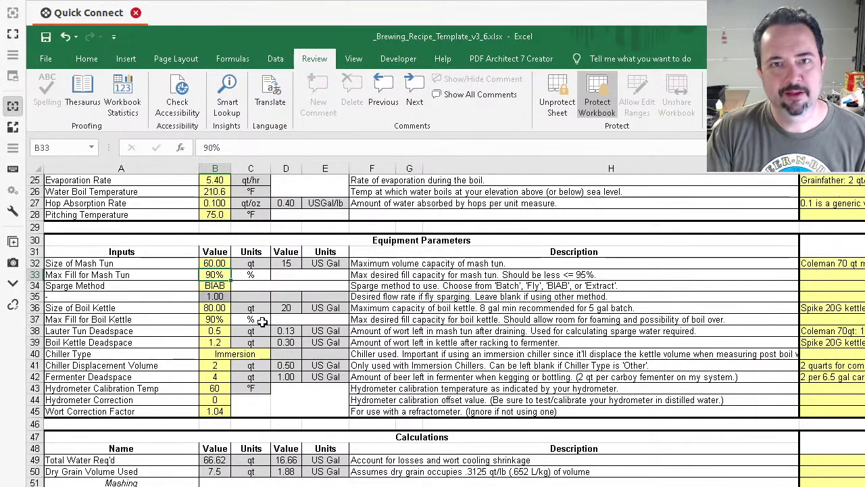
{"action": "left_click", "coordinate": [214, 264]}
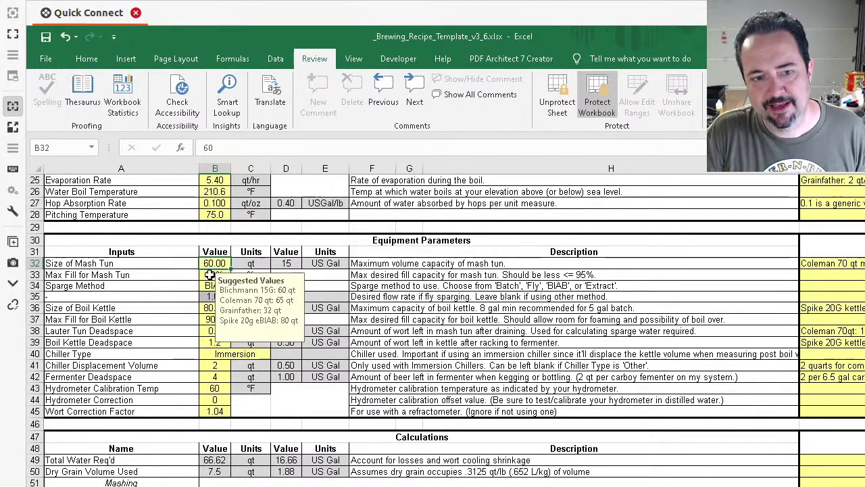
{"action": "left_click", "coordinate": [213, 274]}
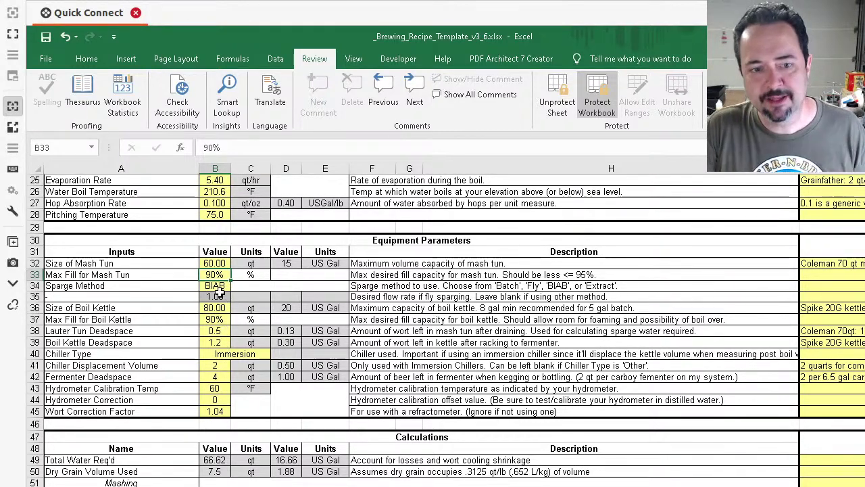
Step: Try the Batch, Extract and BIAB options for the Sparge Method in Equipment Parameters
{"action": "left_click", "coordinate": [219, 287]}
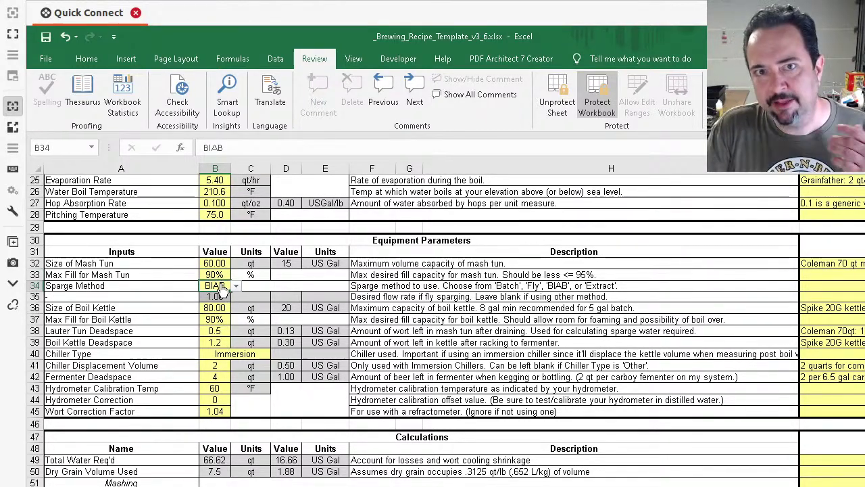
{"action": "left_click", "coordinate": [236, 286]}
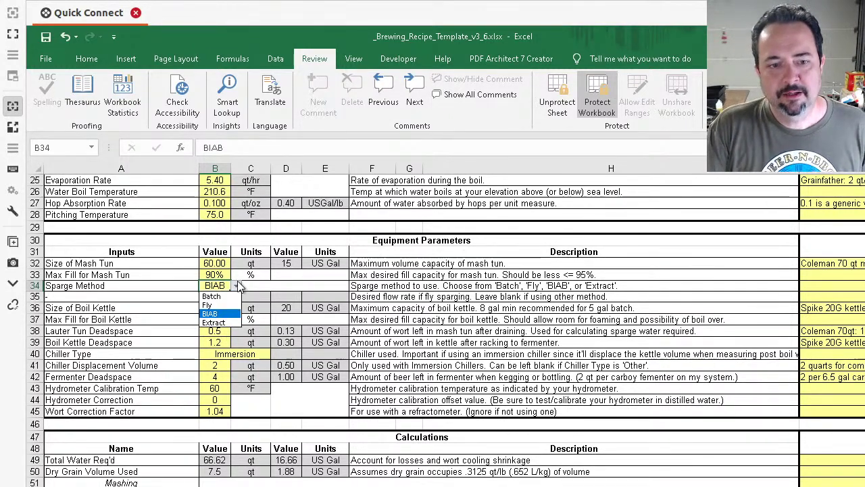
{"action": "left_click", "coordinate": [212, 296]}
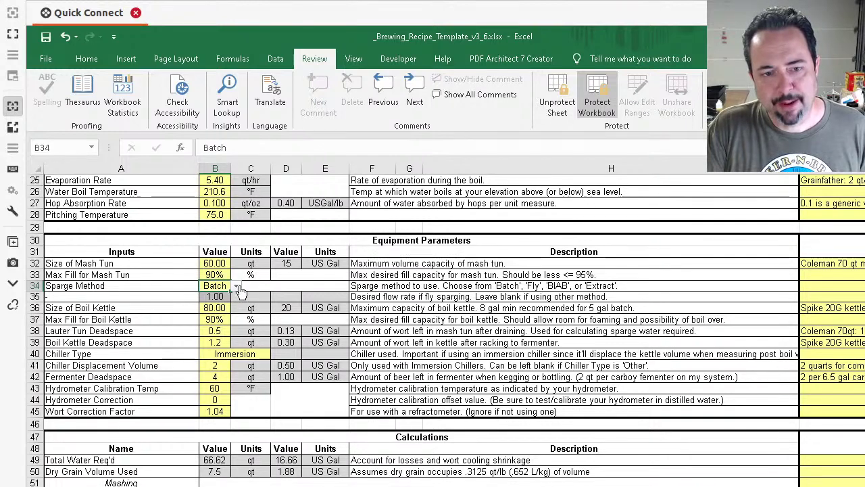
{"action": "left_click", "coordinate": [236, 288]}
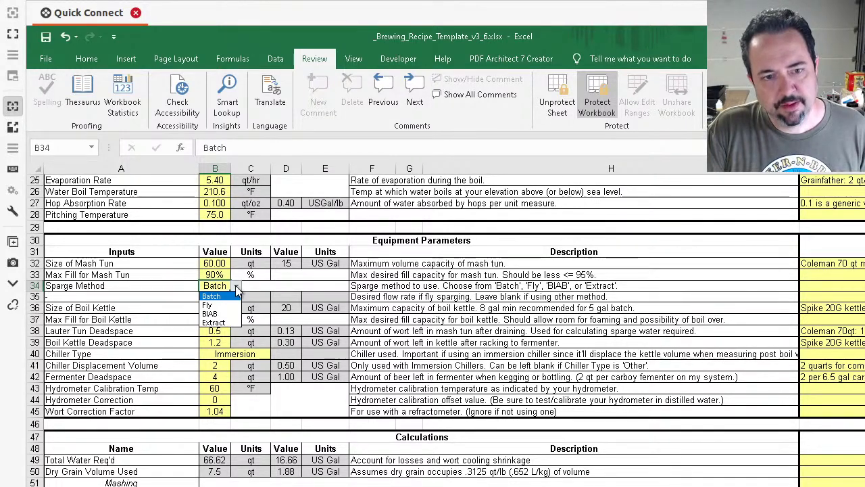
{"action": "left_click", "coordinate": [218, 323]}
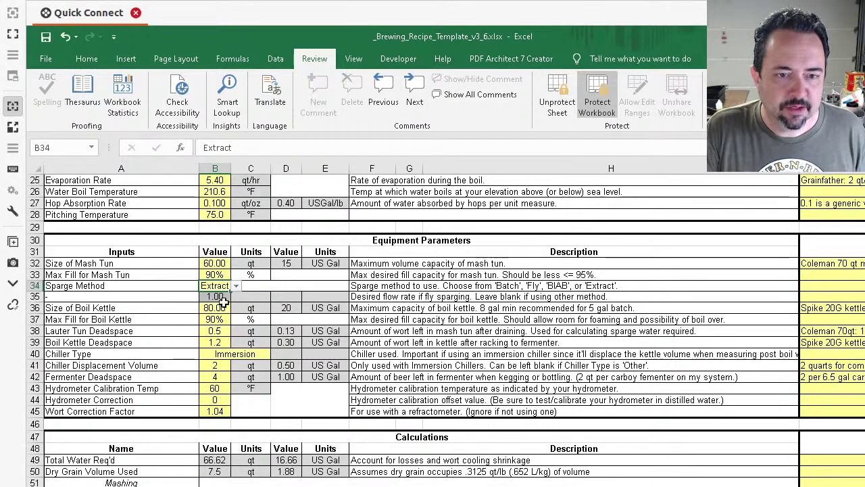
{"action": "left_click", "coordinate": [236, 286]}
{"action": "left_click", "coordinate": [218, 301]}
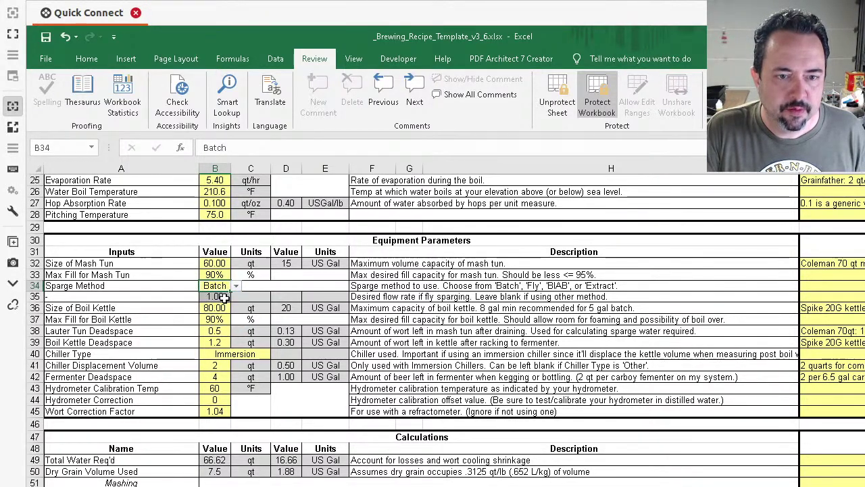
{"action": "left_click", "coordinate": [235, 286]}
{"action": "left_click", "coordinate": [211, 315]}
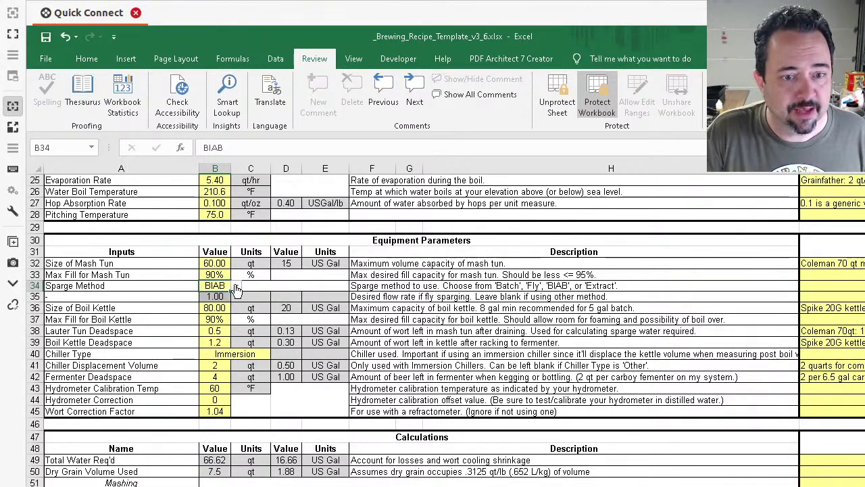
Step: Set the Sparge Method to Batch and highlight the Batch Sparge design volumes on the recipe worksheet
{"action": "left_click", "coordinate": [236, 286]}
{"action": "left_click", "coordinate": [212, 296]}
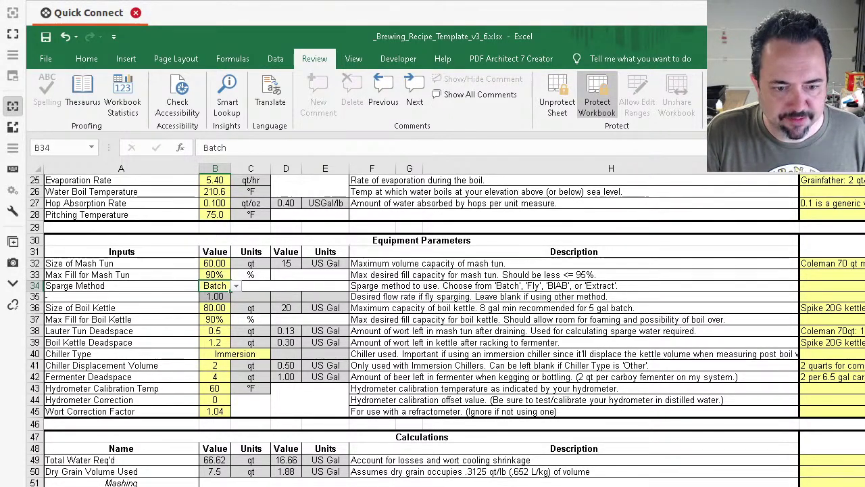
{"action": "key", "text": "ctrl+Page_Up"}
{"action": "mouse_move", "coordinate": [607, 355]}
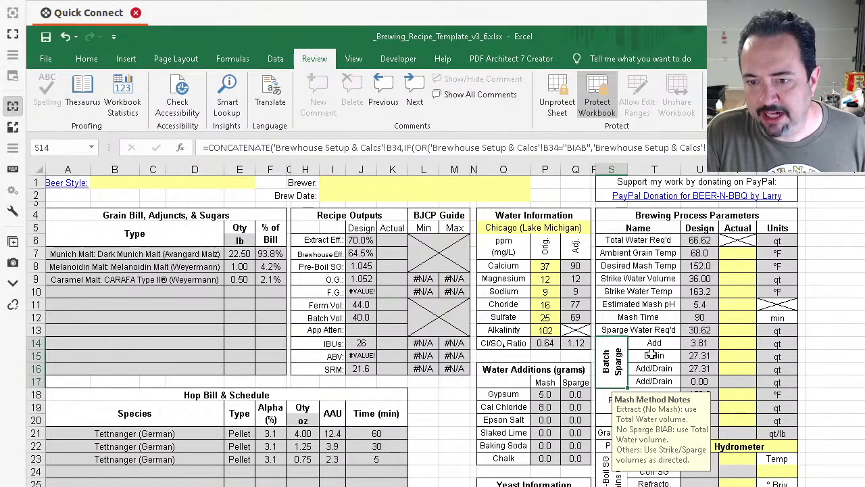
{"action": "left_click_drag", "start_coordinate": [700, 345], "coordinate": [704, 382]}
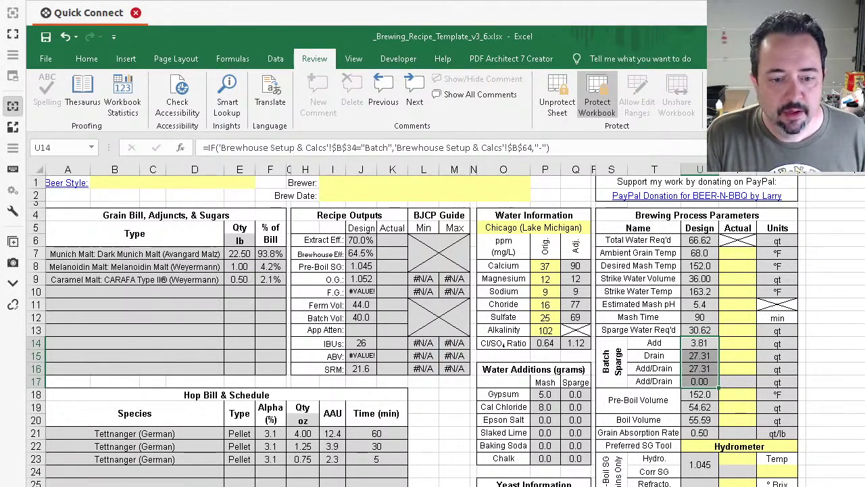
Step: Try the Fly option for the Sparge Method in Equipment Parameters and select the Fly Sparge Flow Rate value
{"action": "key", "text": "ctrl+bracketleft"}
{"action": "left_click", "coordinate": [236, 286]}
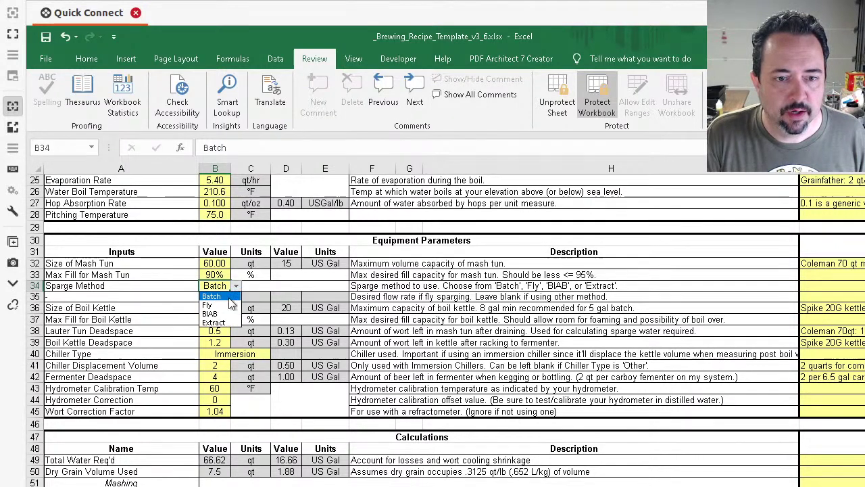
{"action": "left_click", "coordinate": [226, 305]}
{"action": "left_click", "coordinate": [82, 297]}
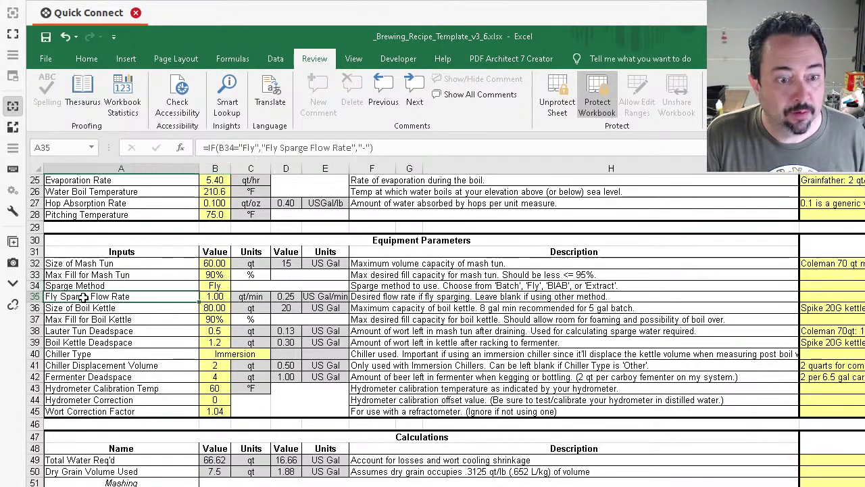
{"action": "left_click", "coordinate": [218, 297]}
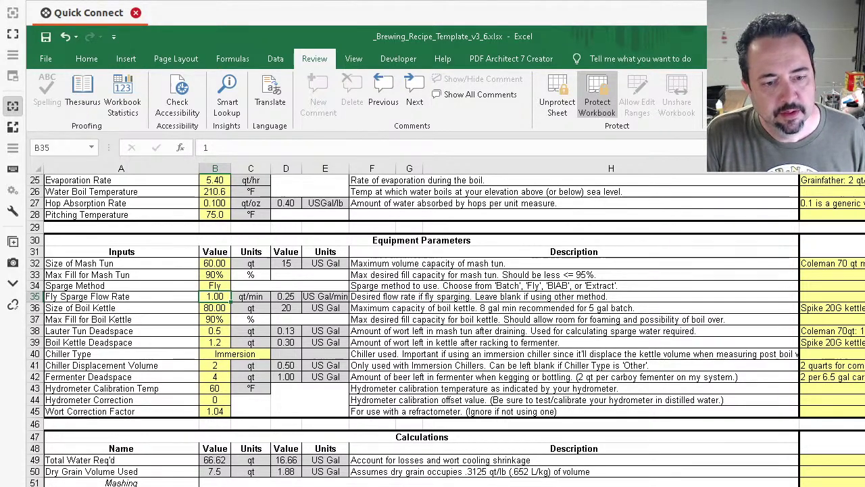
Step: Review the Fly Sparge rows on the recipe worksheet, including Time Req'd and Flow Rate
{"action": "key", "text": "ctrl+Page_Up"}
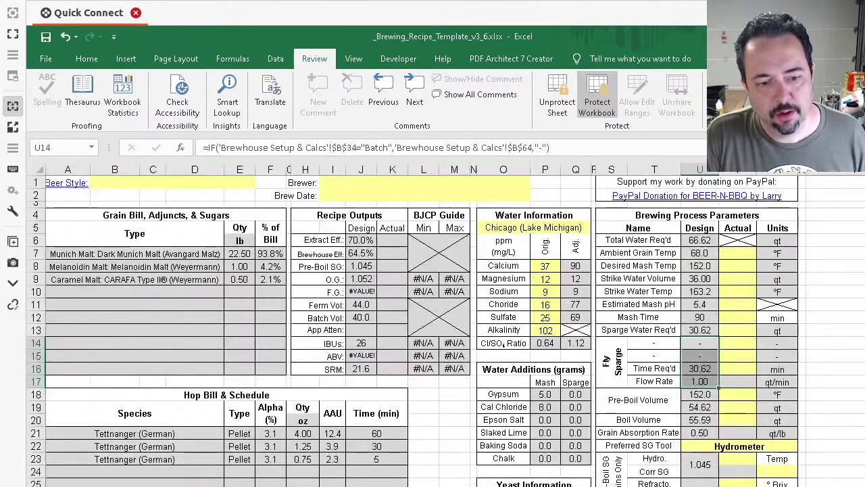
{"action": "left_click", "coordinate": [617, 356]}
{"action": "left_click", "coordinate": [702, 368]}
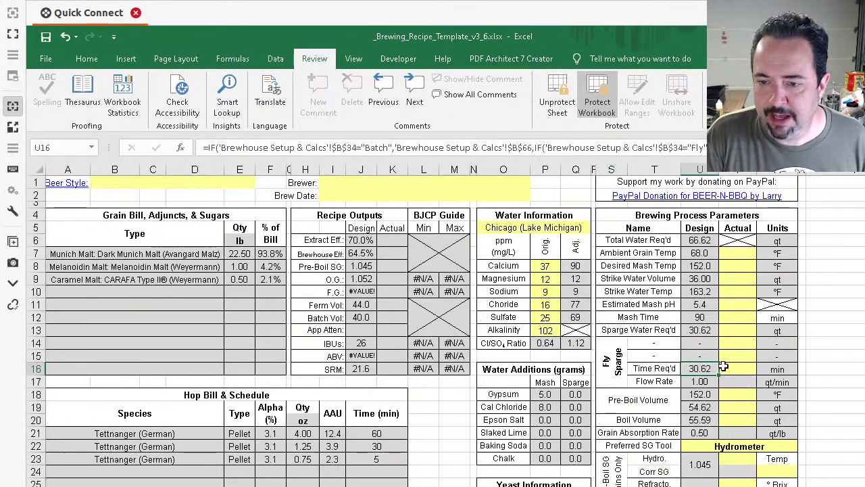
{"action": "left_click", "coordinate": [689, 382]}
{"action": "left_click_drag", "start_coordinate": [731, 382], "coordinate": [772, 379]}
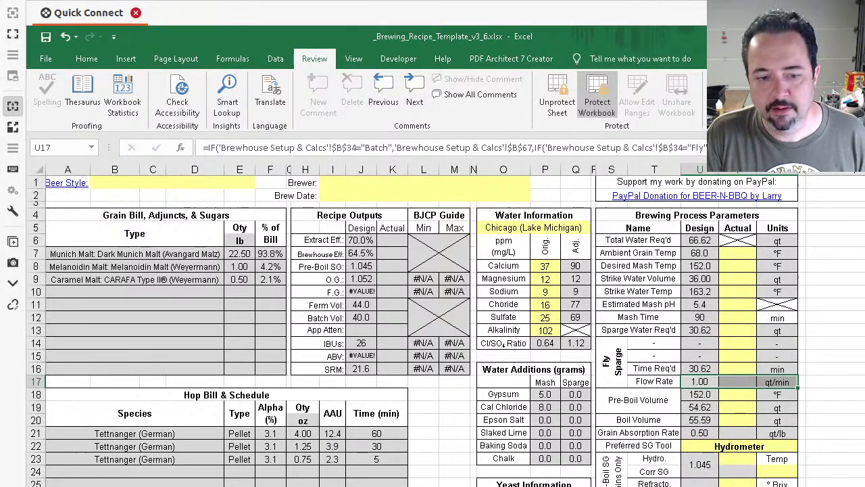
Step: Try the BIAB option for the Sparge Method and return to the recipe worksheet
{"action": "key", "text": "ctrl+bracketleft"}
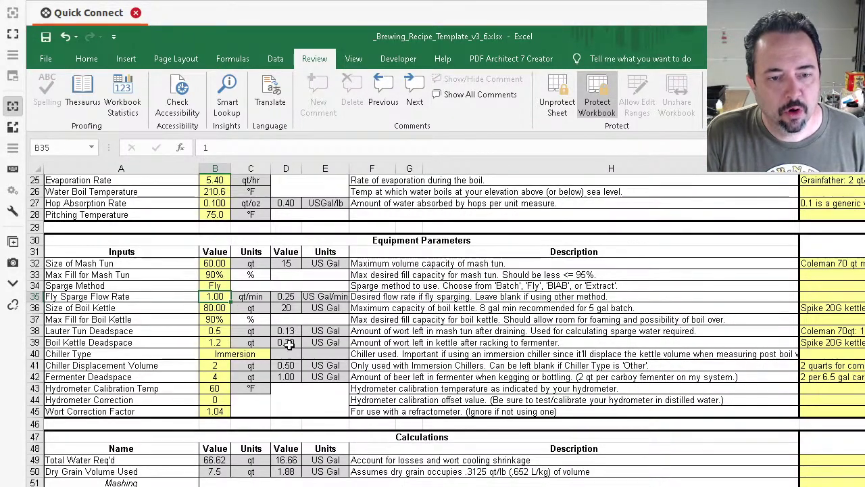
{"action": "left_click", "coordinate": [236, 287]}
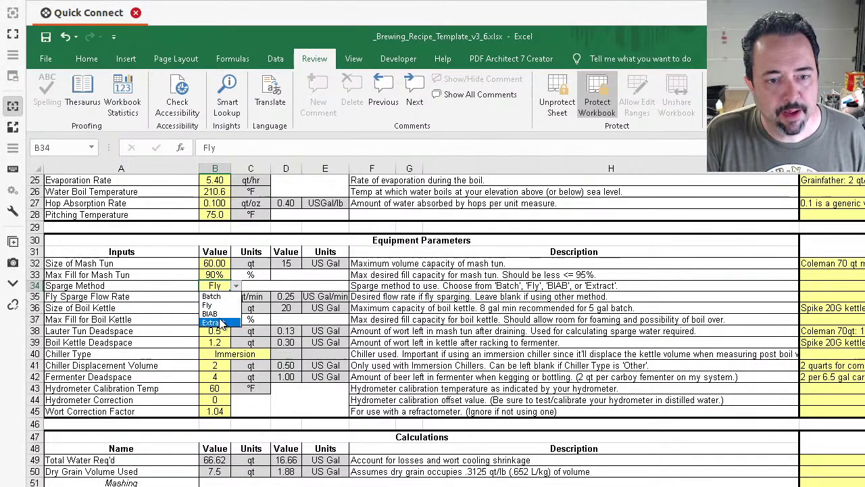
{"action": "left_click", "coordinate": [218, 313]}
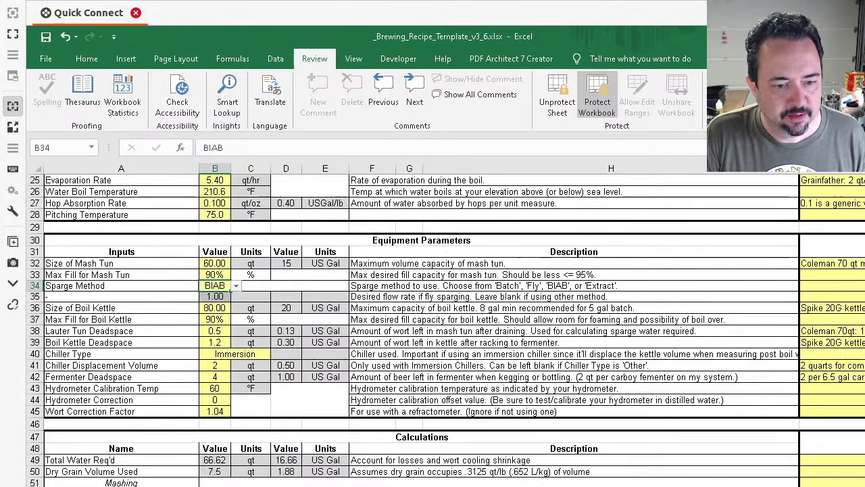
{"action": "key", "text": "F5"}
{"action": "key", "text": "Return"}
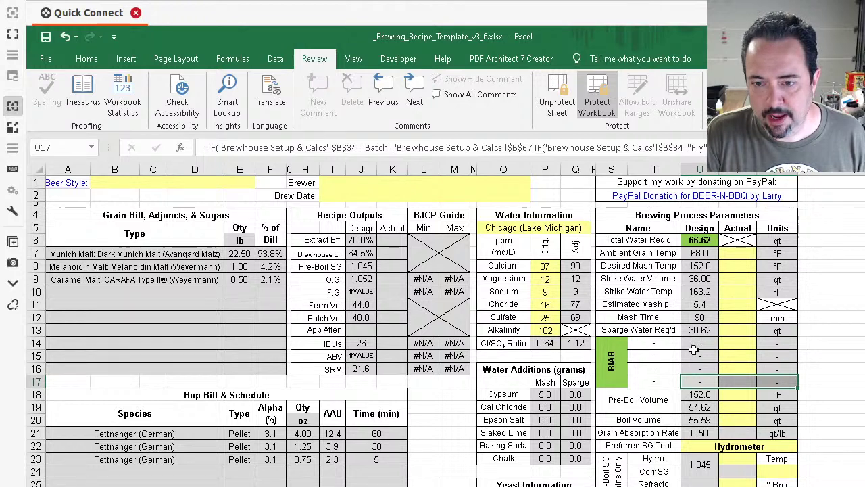
Step: Review the BIAB block with its Mash Method Notes and the Total, Strike and Sparge water design values on the recipe worksheet
{"action": "left_click_drag", "start_coordinate": [655, 343], "coordinate": [775, 381]}
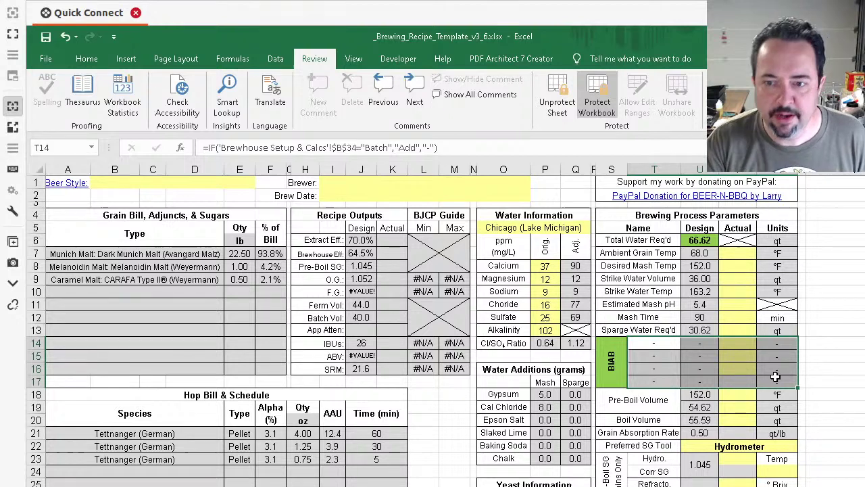
{"action": "left_click", "coordinate": [609, 360]}
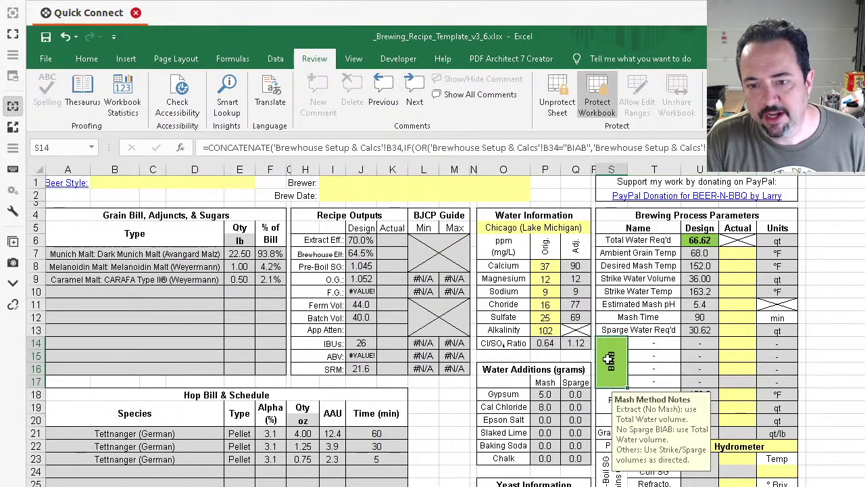
{"action": "left_click", "coordinate": [705, 240]}
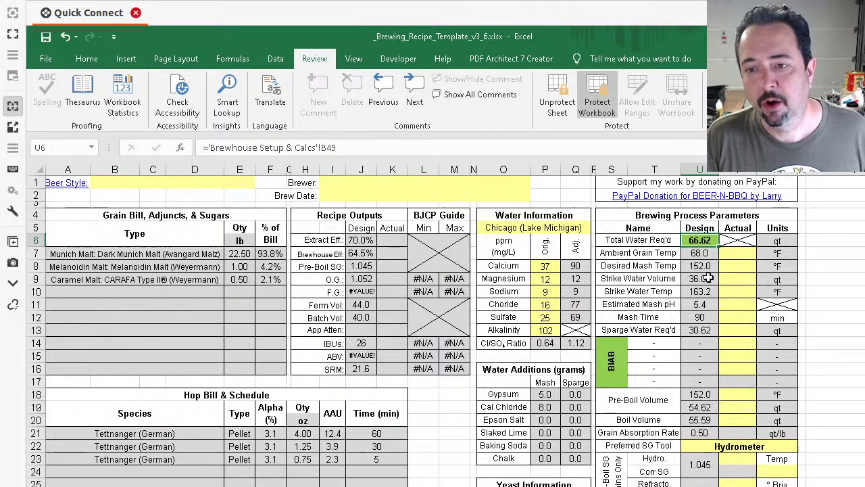
{"action": "left_click", "coordinate": [703, 329]}
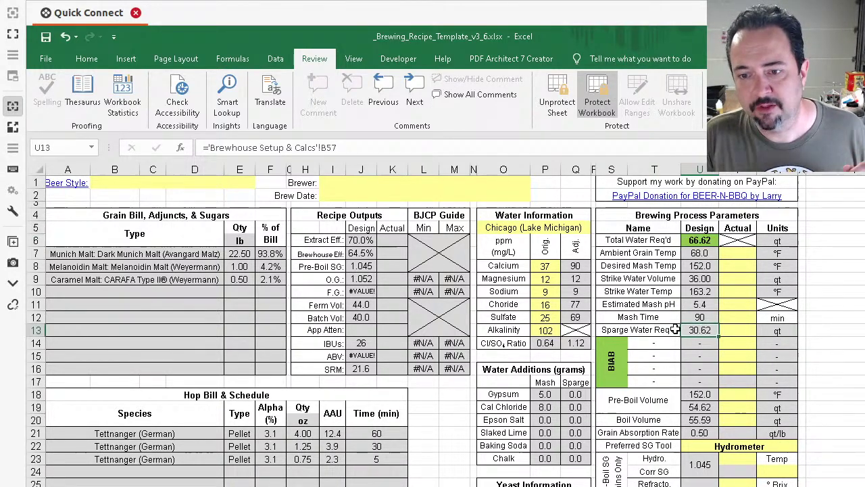
{"action": "left_click", "coordinate": [702, 278]}
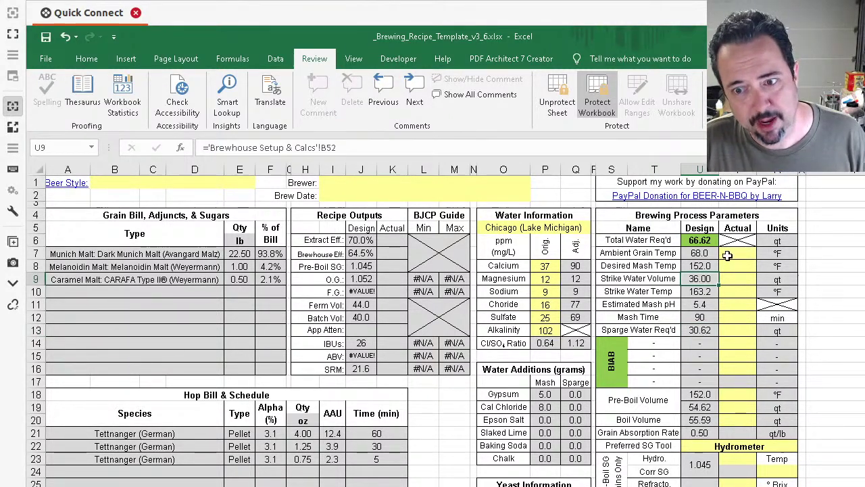
{"action": "left_click", "coordinate": [703, 242]}
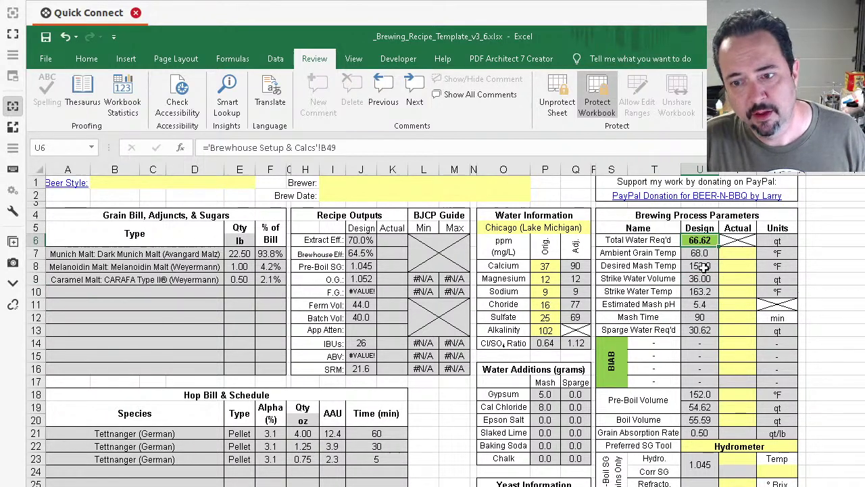
{"action": "left_click_drag", "start_coordinate": [705, 253], "coordinate": [708, 338]}
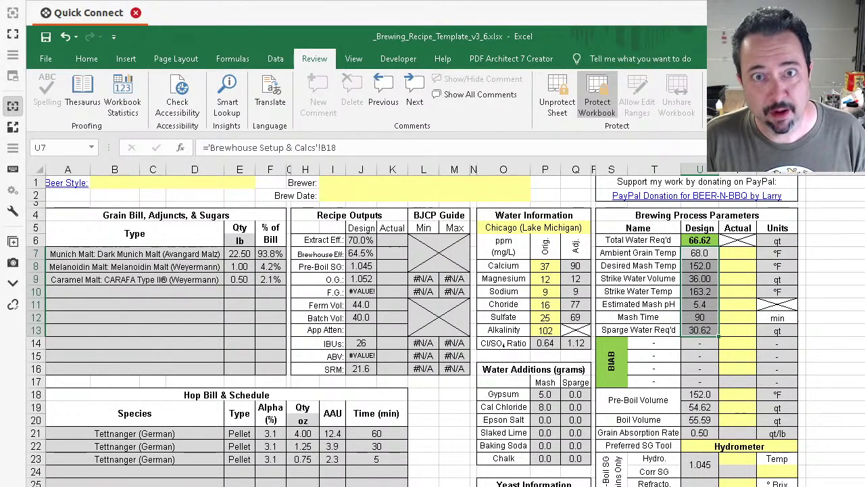
Step: Try the Extract option for the Sparge Method and return to the recipe worksheet
{"action": "key", "text": "ctrl+bracketleft"}
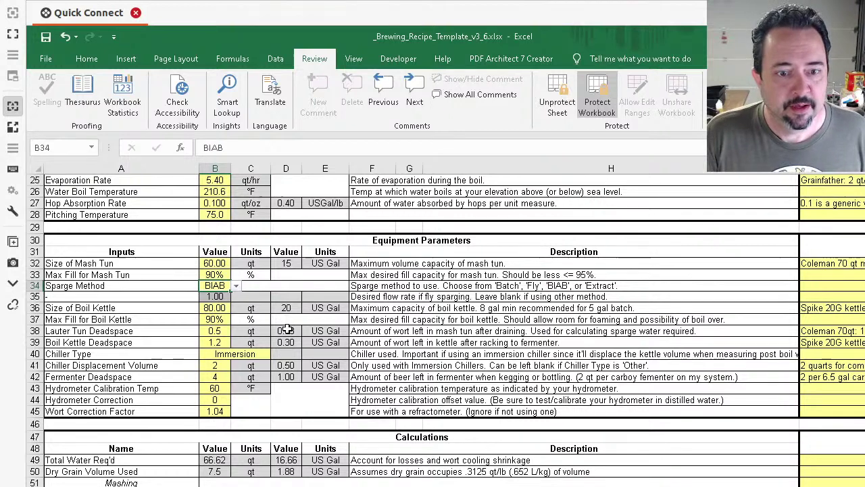
{"action": "left_click", "coordinate": [236, 287]}
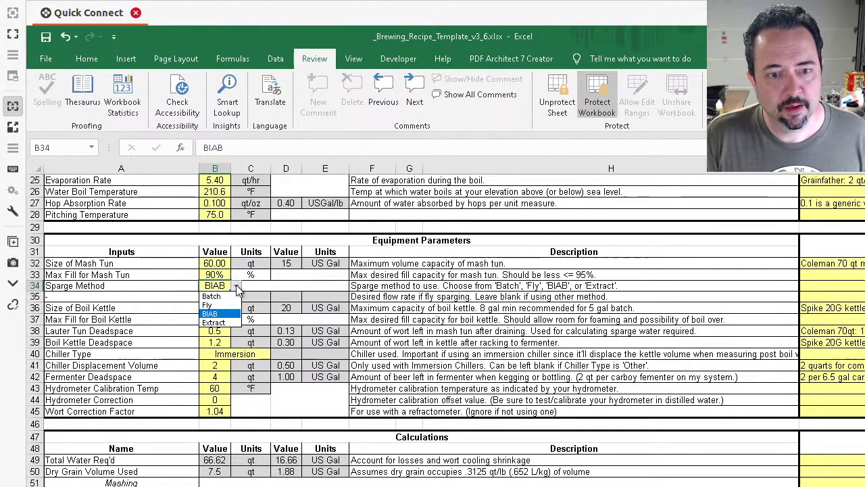
{"action": "left_click", "coordinate": [215, 323]}
{"action": "key", "text": "ctrl+Page_Up"}
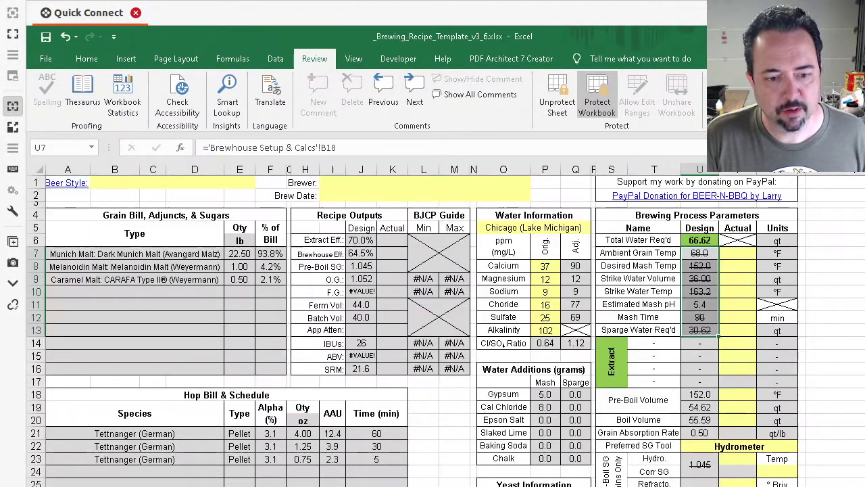
Step: Review the Extract Mash Method Notes, the mash and strike design values, and the rows from Pre-Boil Volume downward
{"action": "left_click", "coordinate": [609, 352]}
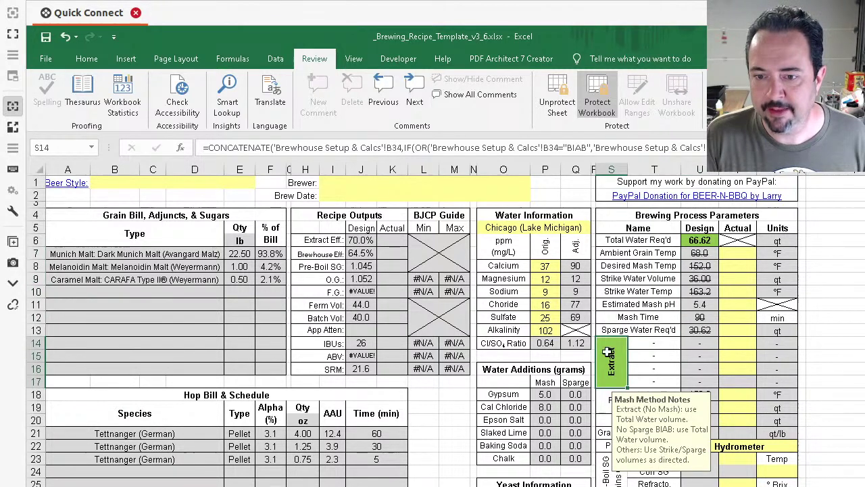
{"action": "left_click", "coordinate": [700, 267]}
{"action": "left_click", "coordinate": [700, 254]}
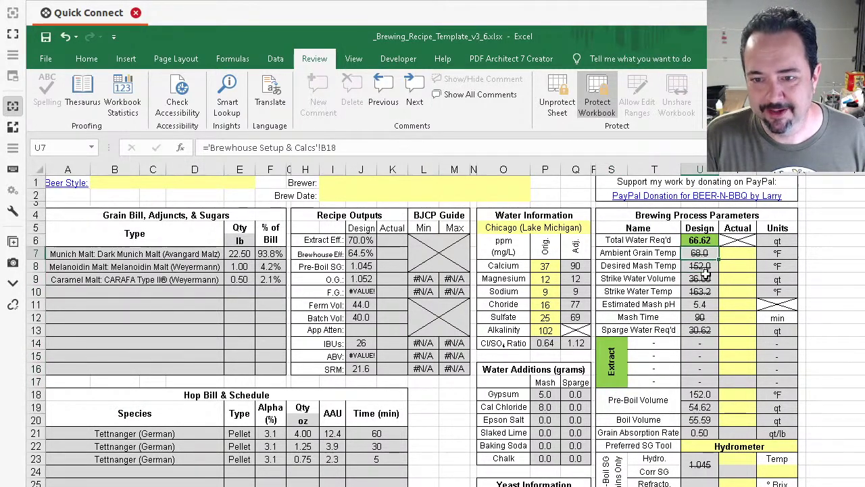
{"action": "left_click", "coordinate": [702, 278]}
{"action": "left_click", "coordinate": [703, 292]}
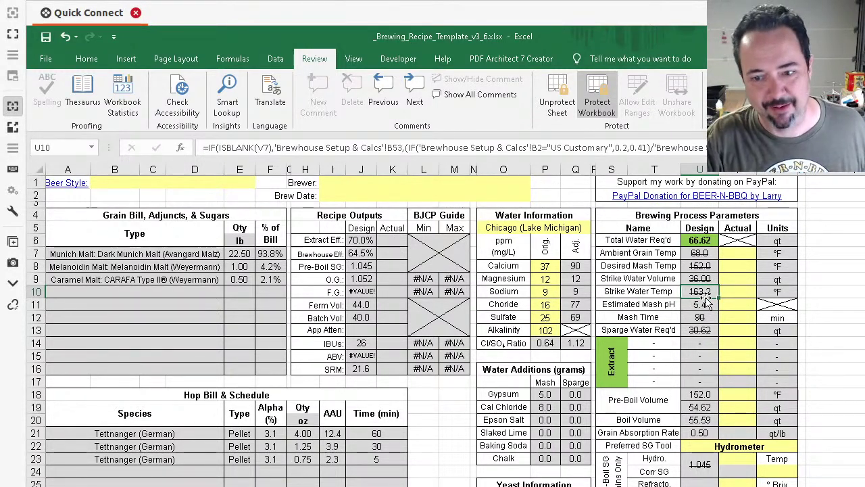
{"action": "left_click", "coordinate": [655, 400]}
{"action": "left_click_drag", "start_coordinate": [656, 400], "coordinate": [606, 464]}
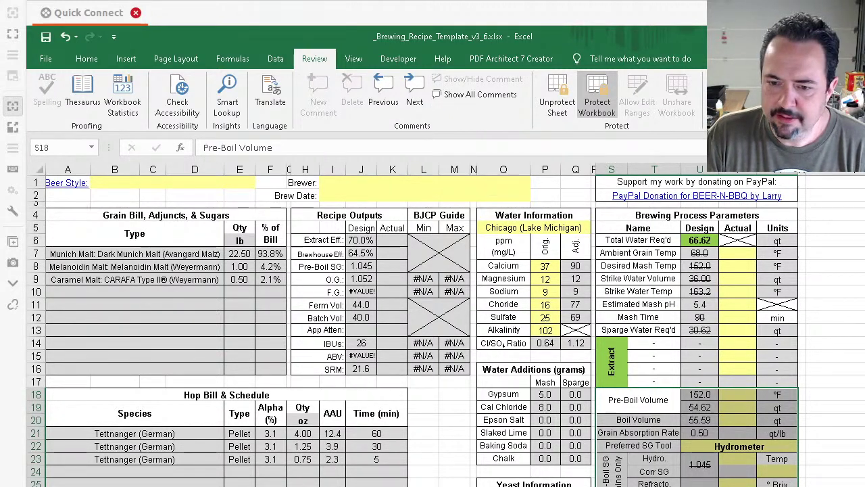
Step: Set the Sparge Method back to Batch in Equipment Parameters
{"action": "key", "text": "ctrl+Page_Down"}
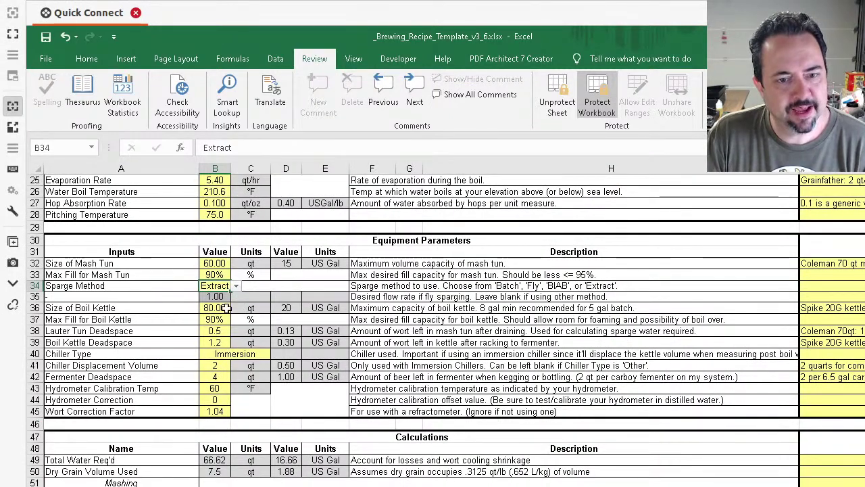
{"action": "left_click", "coordinate": [236, 286]}
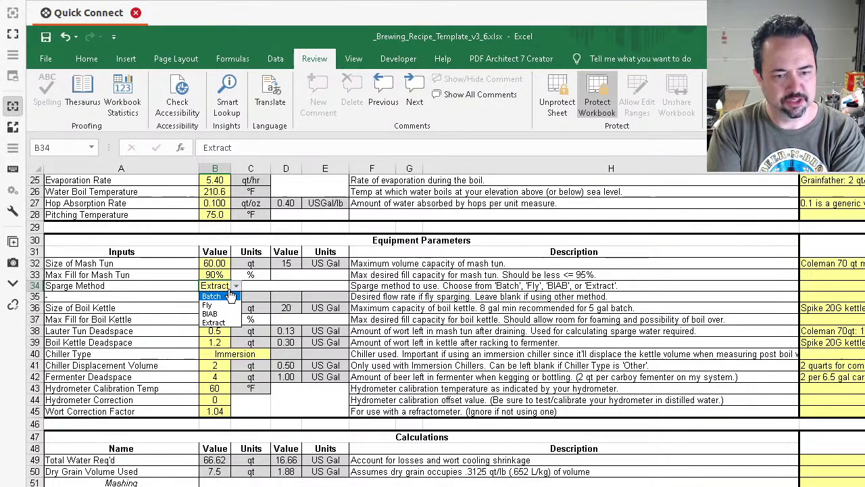
{"action": "key", "text": "Down"}
{"action": "key", "text": "Down"}
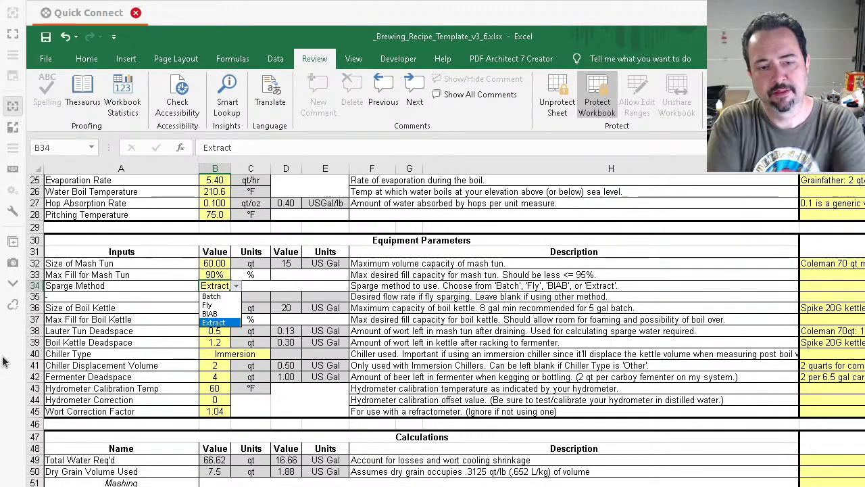
{"action": "left_click", "coordinate": [222, 298]}
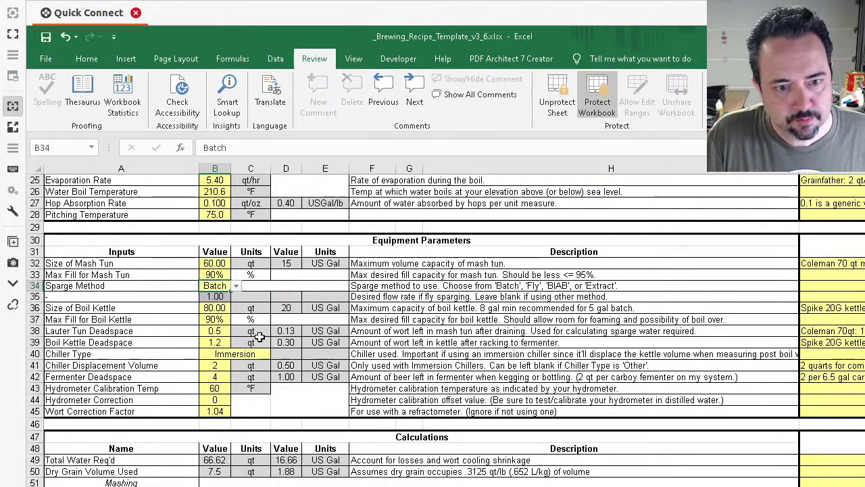
Step: Check the suggested values for Size of Boil Kettle and set the Max Fill for Boil Kettle to 80%
{"action": "left_click", "coordinate": [215, 308]}
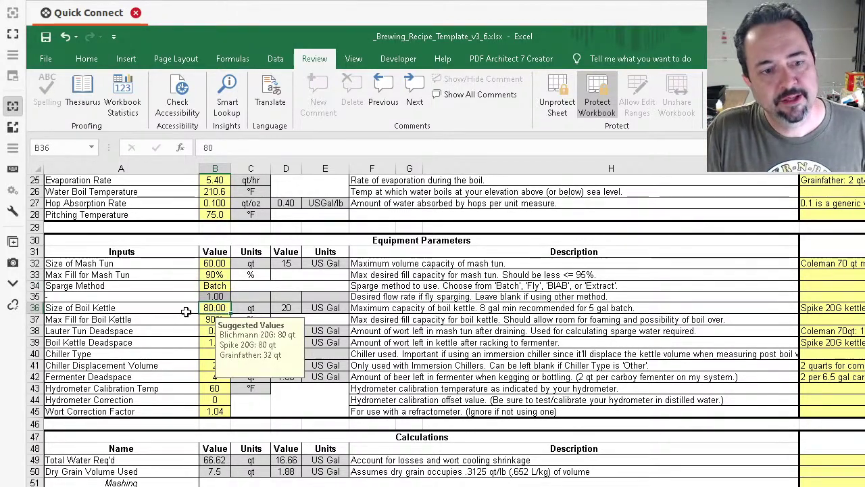
{"action": "left_click", "coordinate": [191, 319]}
{"action": "left_click", "coordinate": [218, 321]}
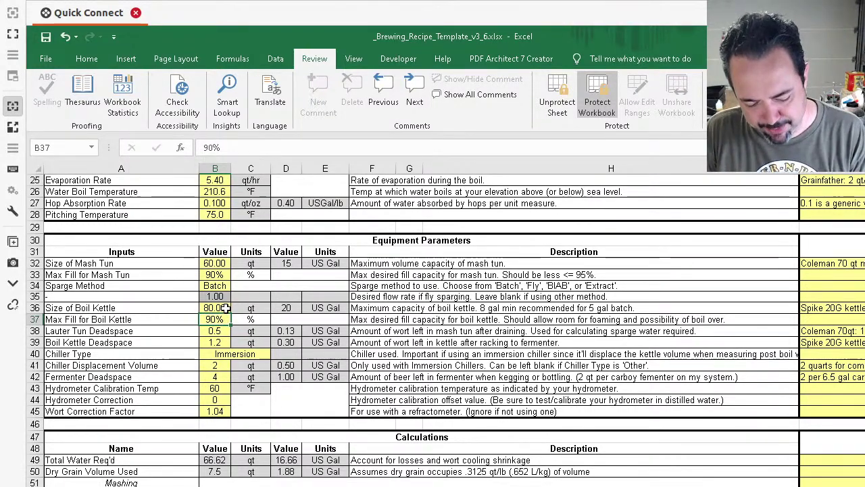
{"action": "type", "text": "80"}
{"action": "key", "text": "Return"}
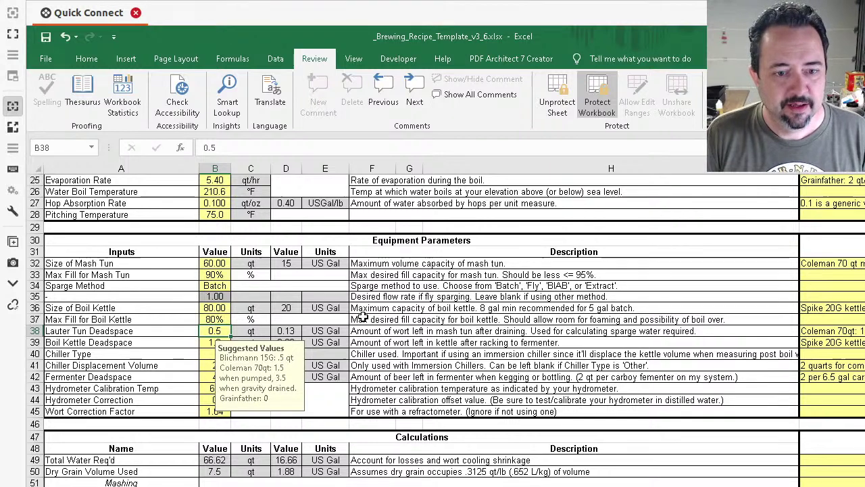
Step: Review the suggested values for Lauter Tun Deadspace and Boil Kettle Deadspace
{"action": "left_click", "coordinate": [327, 330]}
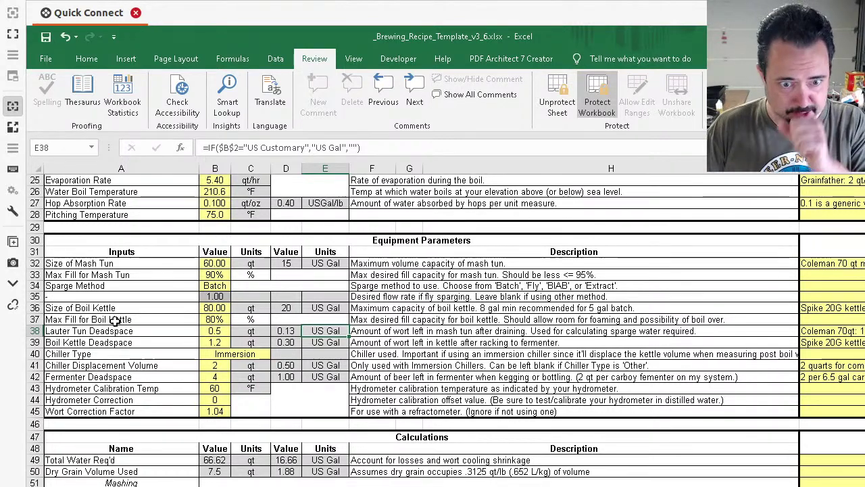
{"action": "left_click", "coordinate": [214, 332]}
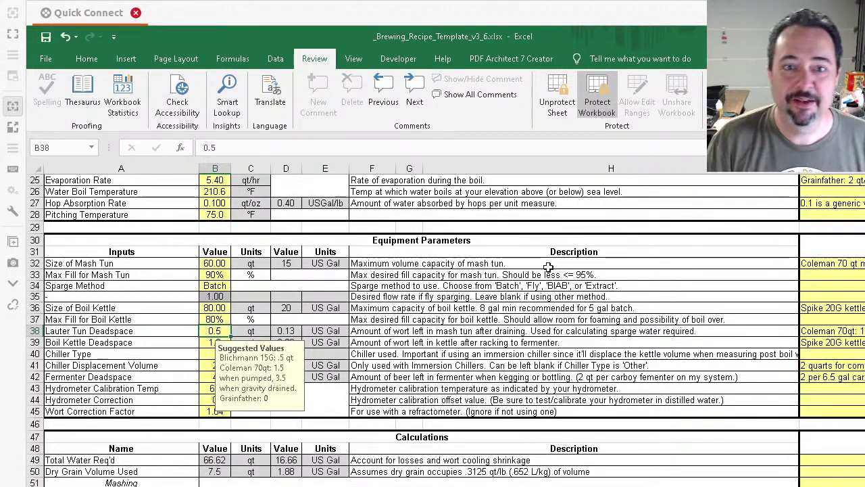
{"action": "left_click", "coordinate": [215, 342]}
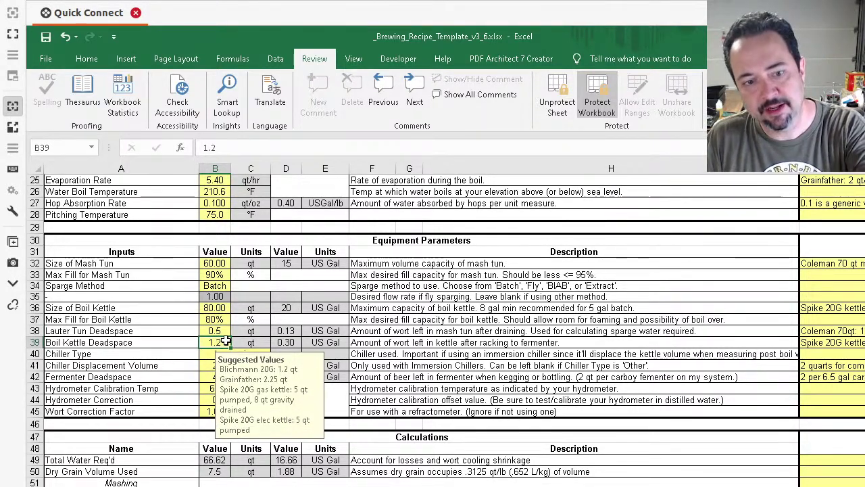
{"action": "left_click", "coordinate": [220, 332]}
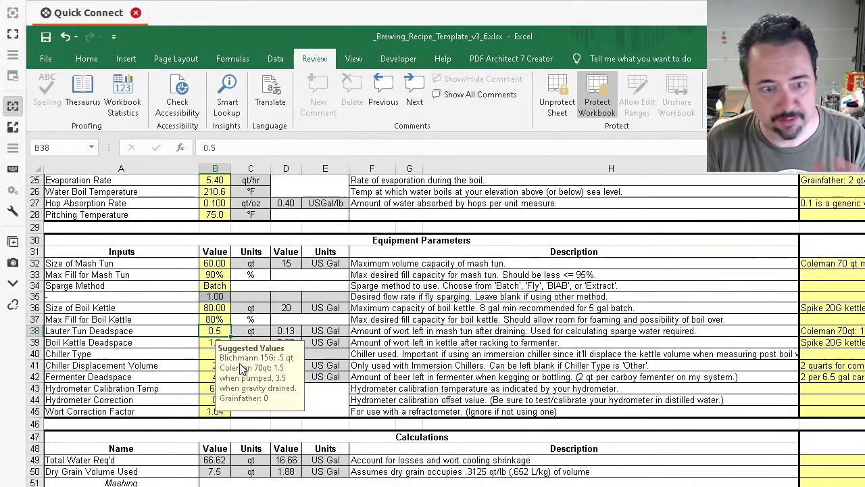
Step: Review the suggested values for Boil Kettle Deadspace and Chiller Type in Equipment Parameters
{"action": "left_click", "coordinate": [203, 352]}
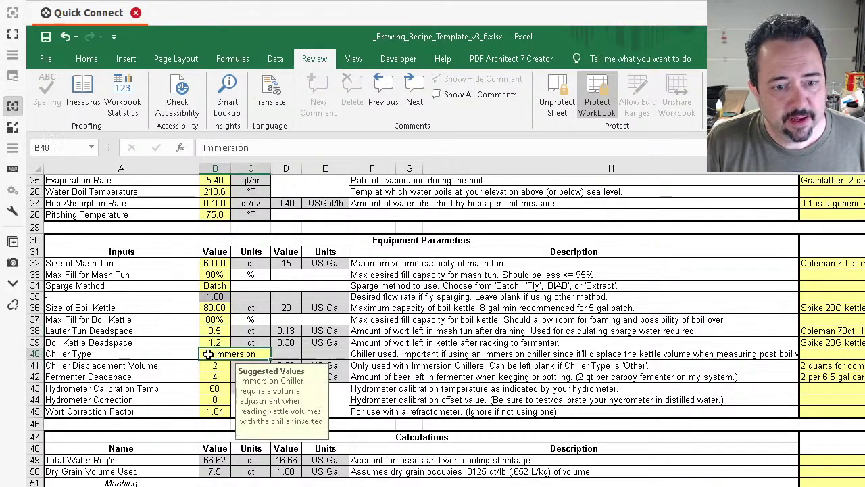
{"action": "left_click", "coordinate": [213, 342]}
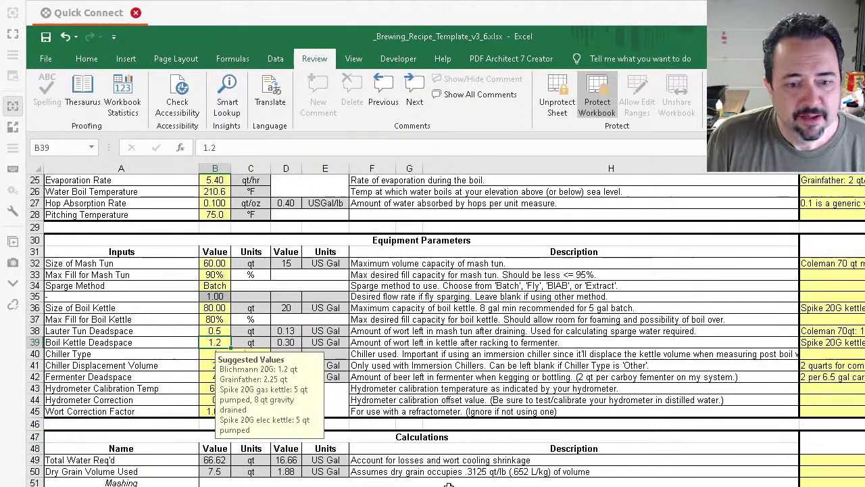
{"action": "left_click", "coordinate": [339, 345]}
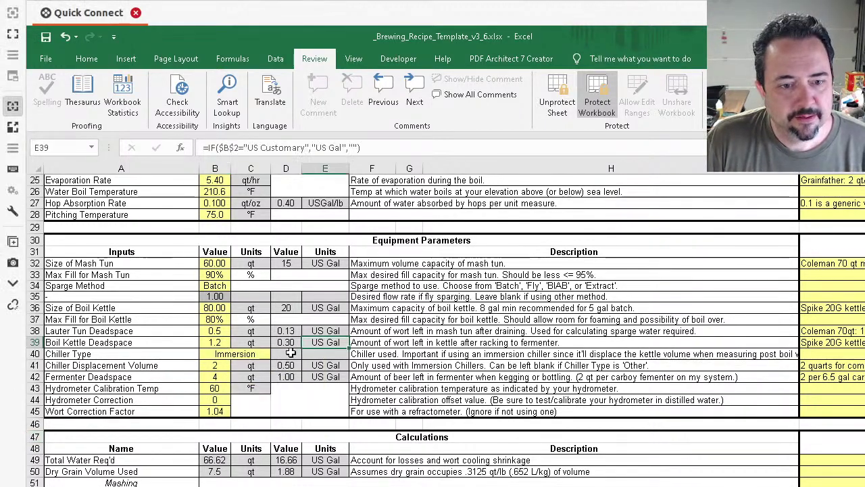
{"action": "left_click", "coordinate": [223, 353]}
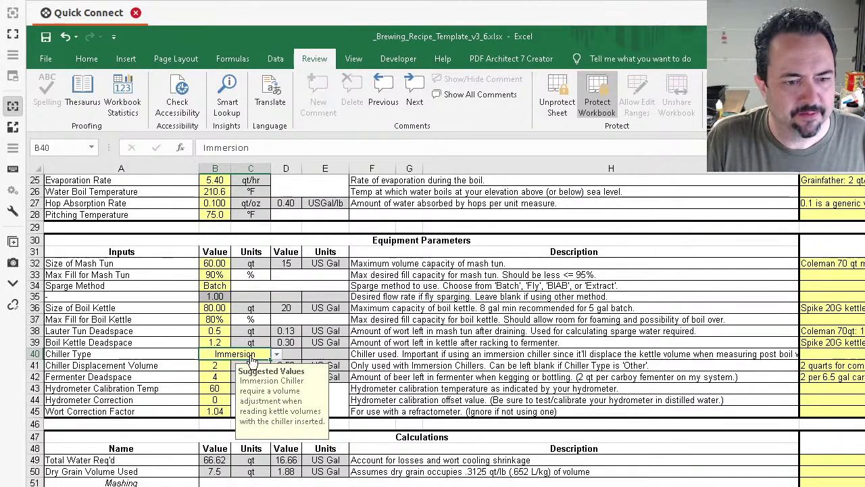
{"action": "key", "text": "Left"}
{"action": "left_click", "coordinate": [250, 357]}
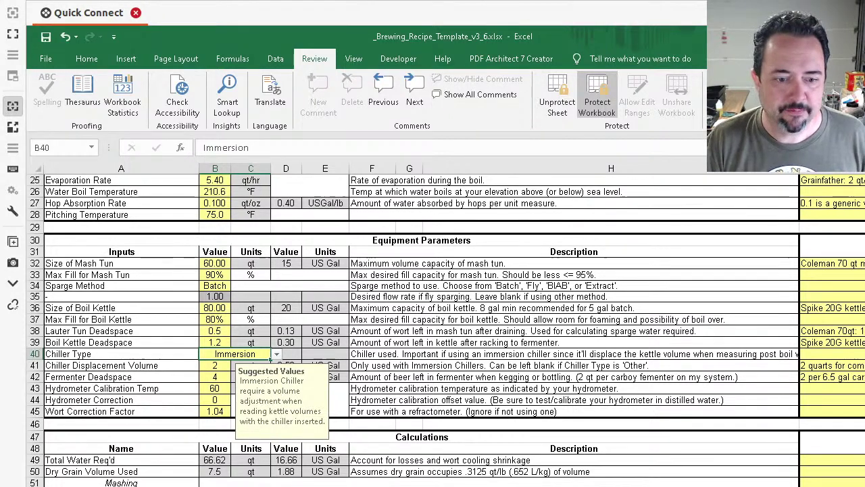
Step: Examine the Strike Water Volume, Strike Water Temp and Pre-Boil Volume rows under Brewing Process Parameters on the recipe sheet
{"action": "key", "text": "ctrl+Page_Up"}
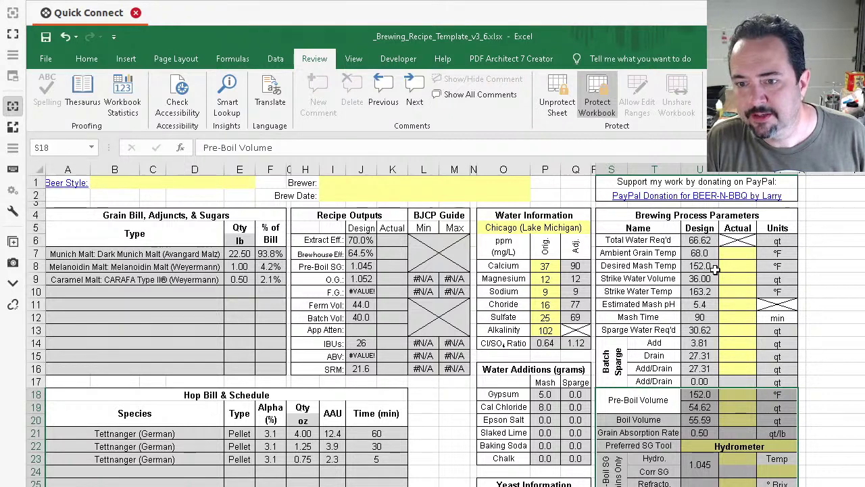
{"action": "left_click_drag", "start_coordinate": [653, 279], "coordinate": [774, 277]}
{"action": "left_click_drag", "start_coordinate": [646, 292], "coordinate": [776, 291]}
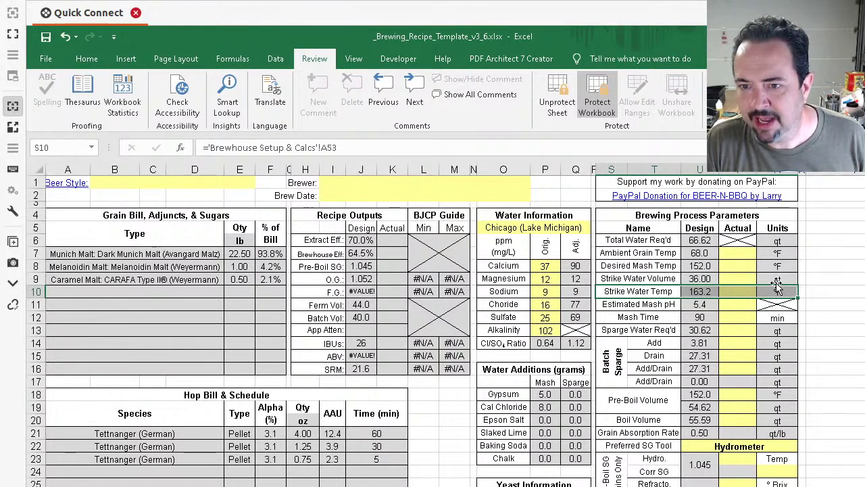
{"action": "left_click", "coordinate": [685, 394]}
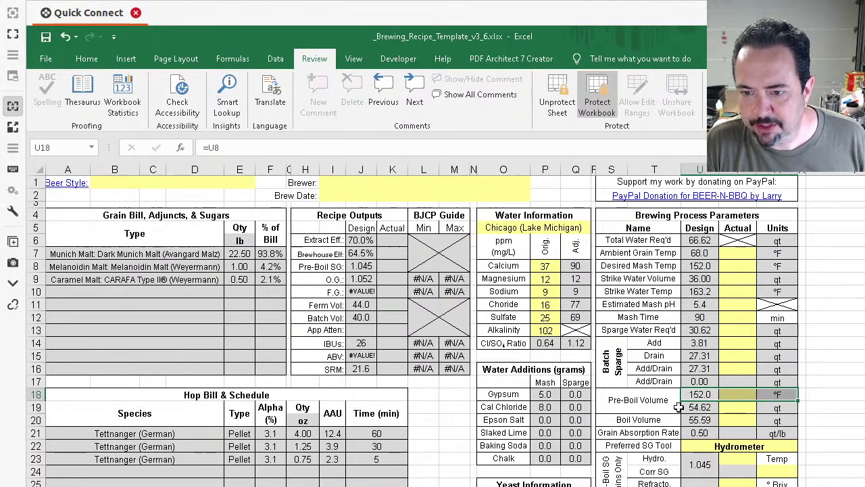
{"action": "left_click", "coordinate": [707, 408]}
{"action": "left_click_drag", "start_coordinate": [717, 408], "coordinate": [778, 408]}
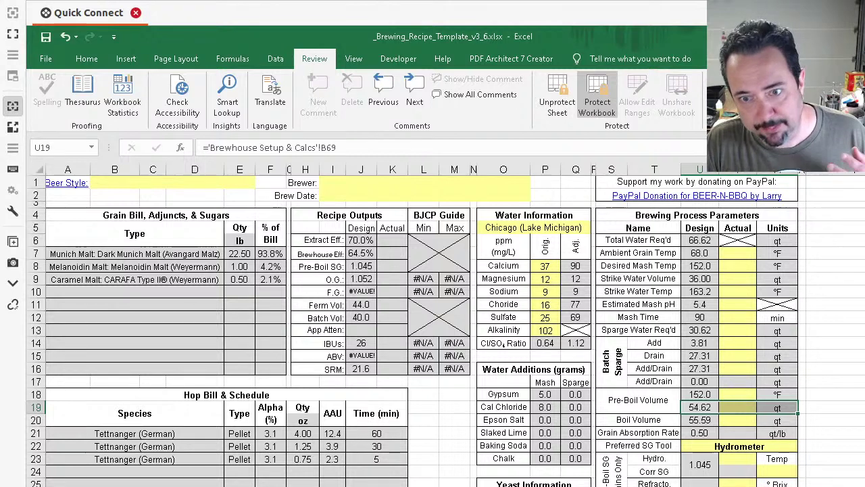
Step: Change the Chiller Type in Equipment Parameters to Other and check the Chiller Displacement Volume row below it
{"action": "key", "text": "ctrl+Page_Down"}
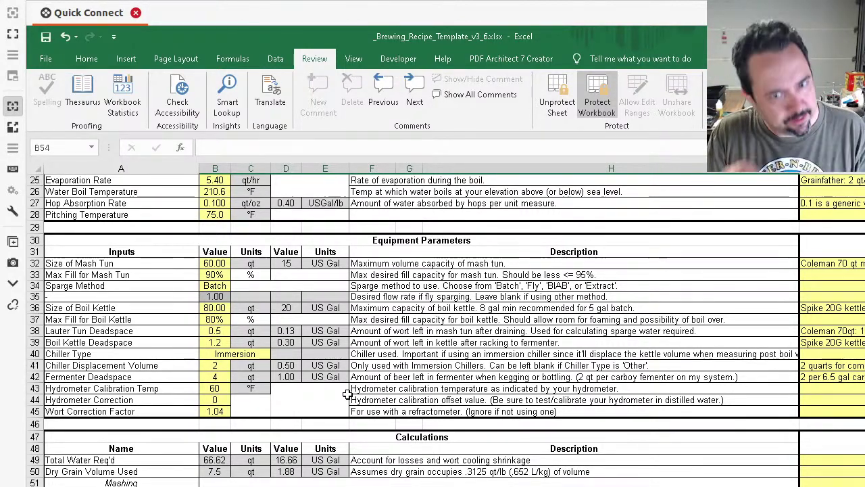
{"action": "left_click", "coordinate": [261, 351]}
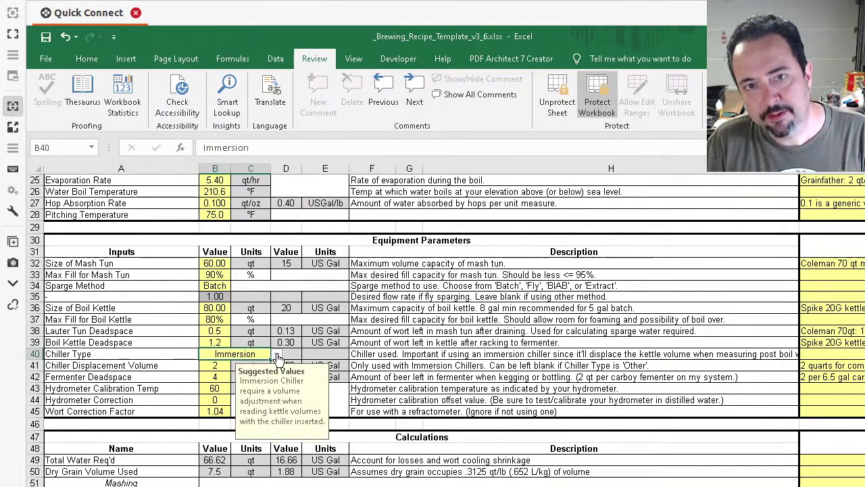
{"action": "left_click", "coordinate": [277, 355]}
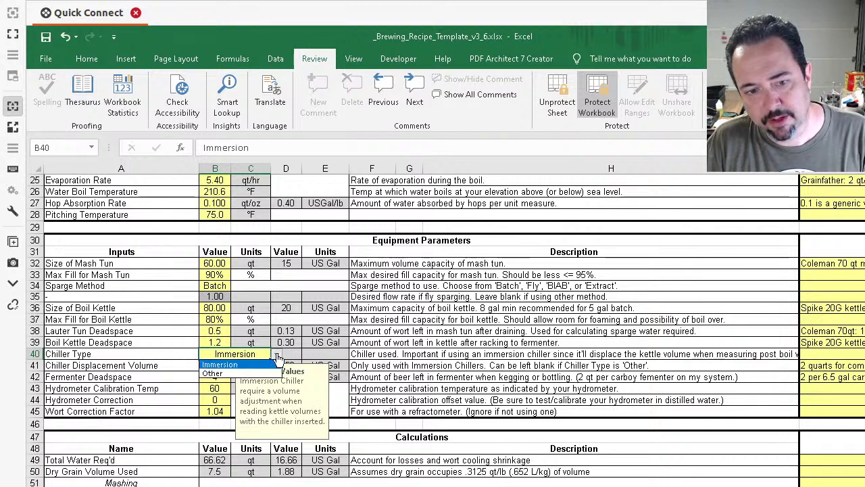
{"action": "left_click", "coordinate": [215, 375]}
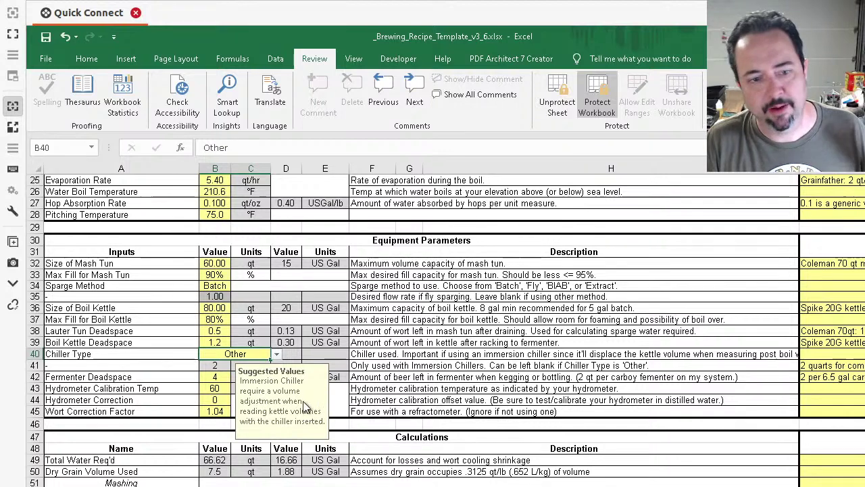
{"action": "left_click", "coordinate": [334, 323]}
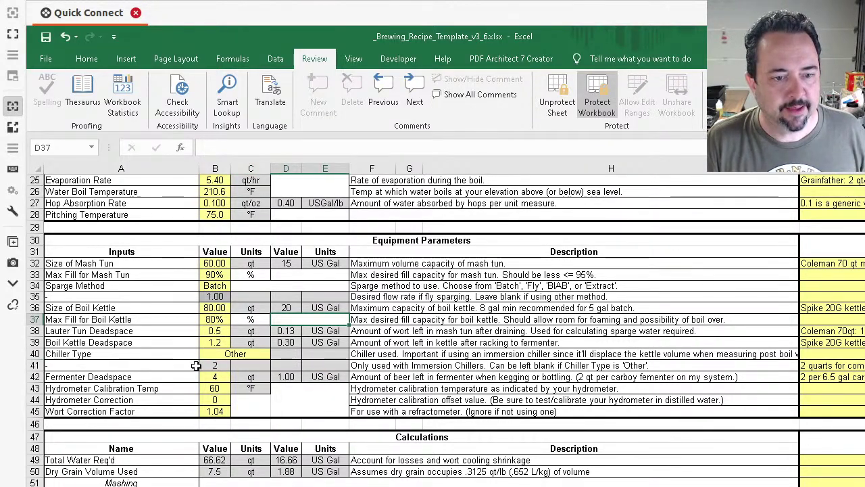
Step: Set the Chiller Type back to Immersion
{"action": "left_click", "coordinate": [270, 354]}
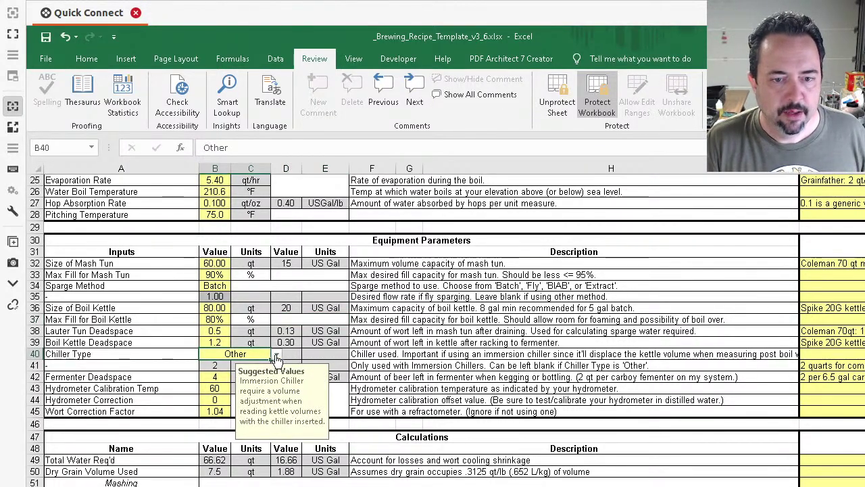
{"action": "left_click", "coordinate": [277, 354]}
{"action": "left_click", "coordinate": [238, 370]}
{"action": "left_click", "coordinate": [276, 354]}
{"action": "left_click", "coordinate": [215, 364]}
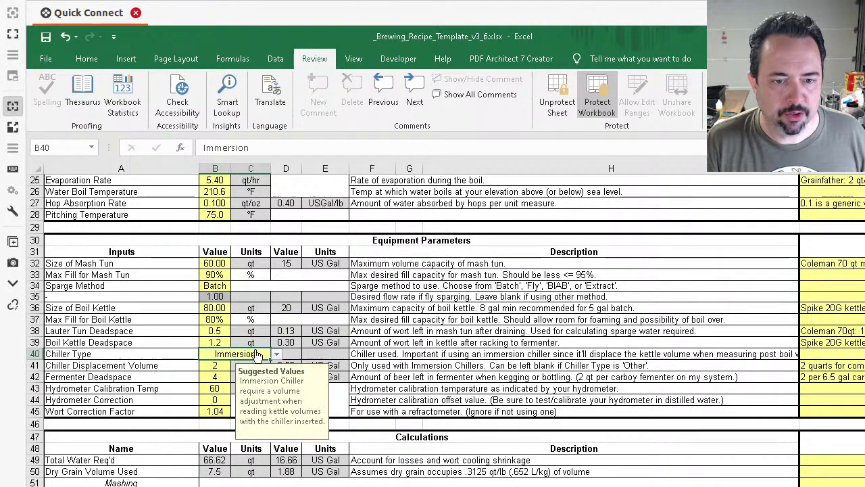
Step: Check the suggested Chiller Displacement Volume and examine the Post-Boil Volume with Immersion Chiller rows on the recipe sheet
{"action": "left_click", "coordinate": [220, 363]}
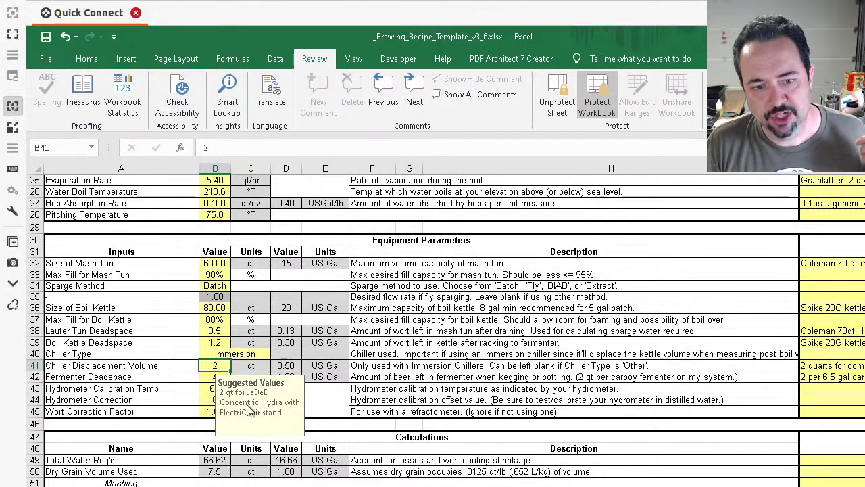
{"action": "left_click", "coordinate": [215, 354]}
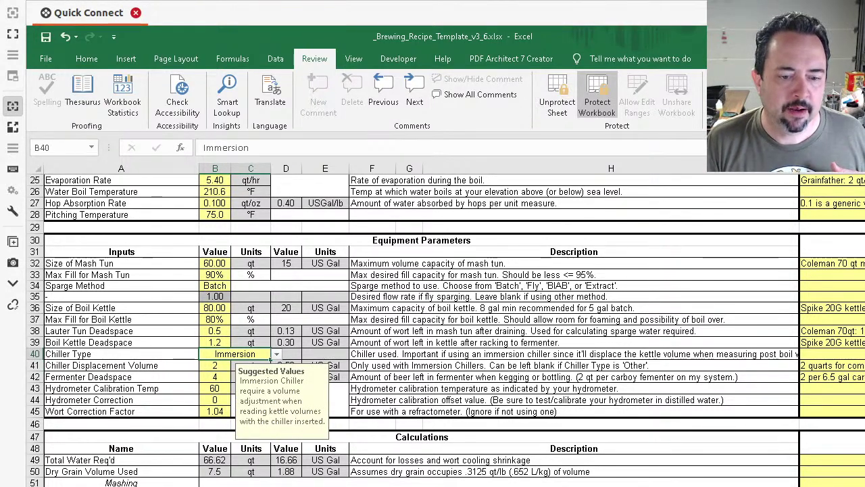
{"action": "key", "text": "ctrl+Page_Up"}
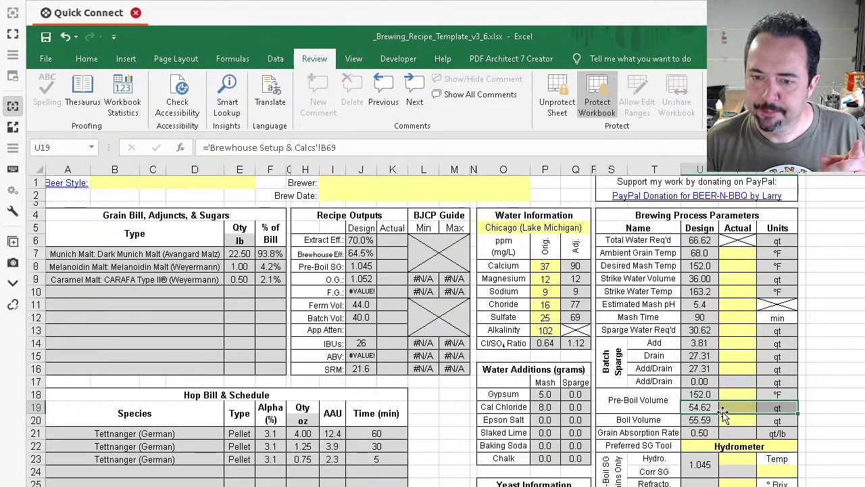
{"action": "scroll", "coordinate": [724, 414], "scroll_direction": "down", "scroll_amount": 3}
{"action": "scroll", "coordinate": [728, 363], "scroll_direction": "down", "scroll_amount": 3}
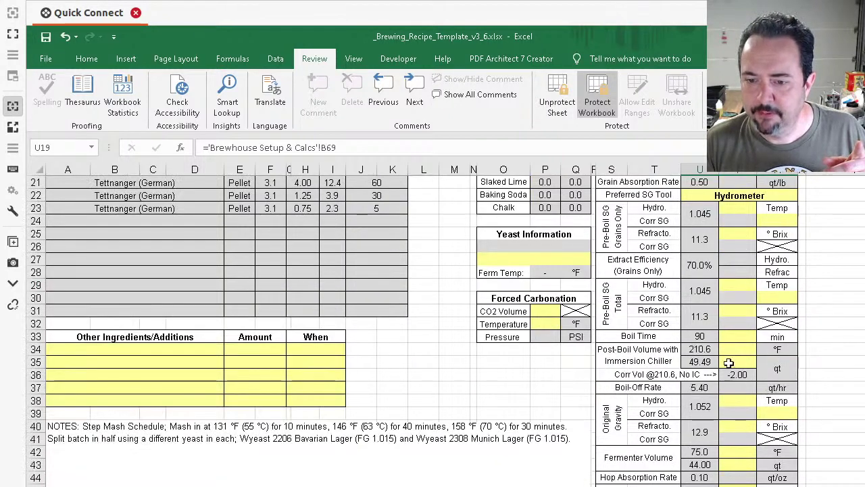
{"action": "left_click_drag", "start_coordinate": [646, 355], "coordinate": [797, 370]}
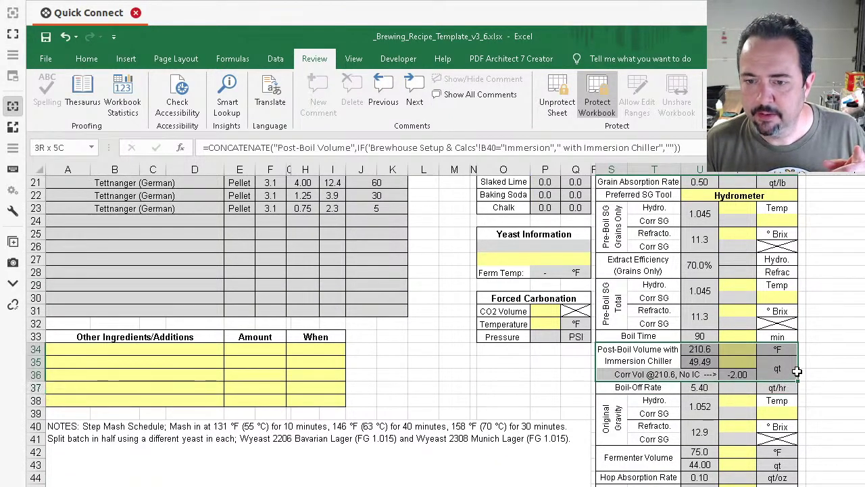
{"action": "left_click", "coordinate": [666, 352]}
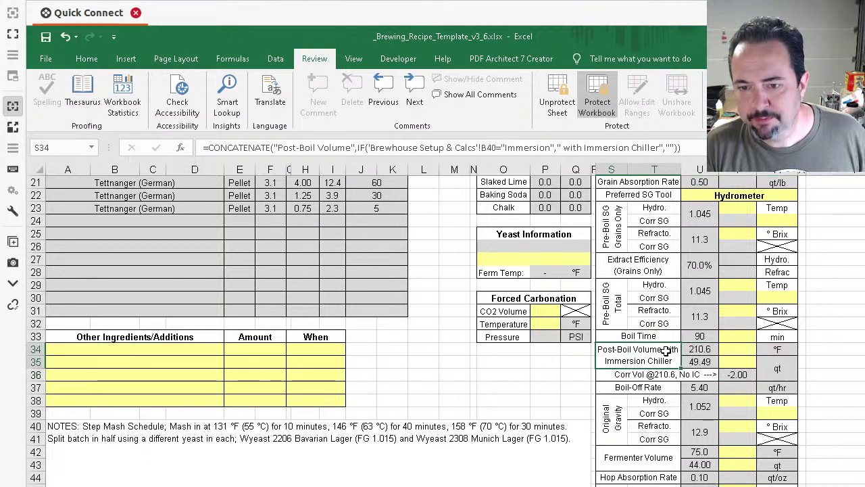
{"action": "left_click", "coordinate": [732, 349]}
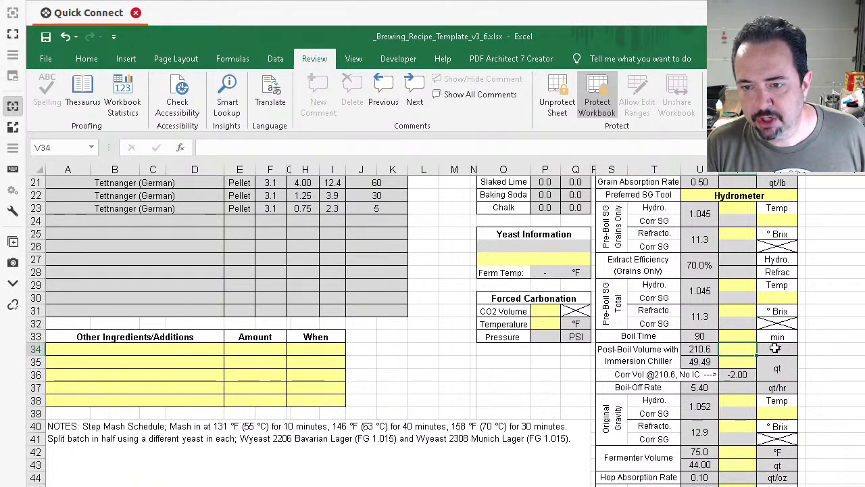
{"action": "left_click", "coordinate": [737, 363]}
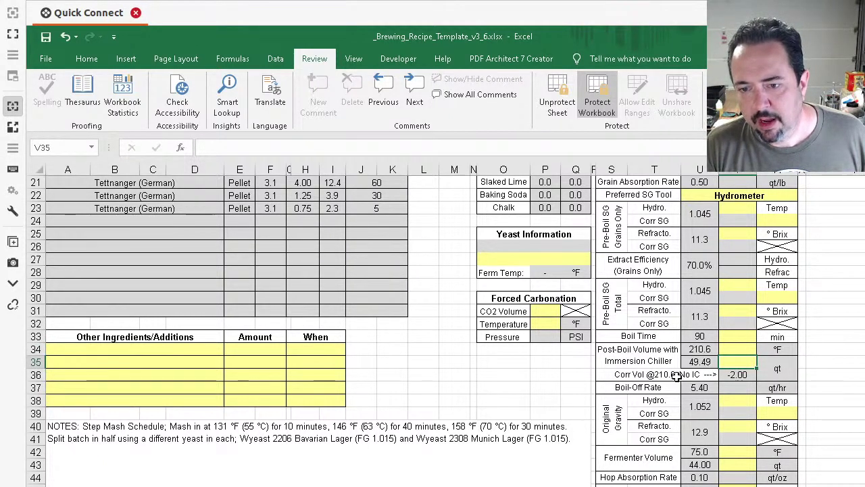
Step: Enter an actual post-boil temperature of 180 °F and an actual post-boil volume of 49 qt
{"action": "left_click", "coordinate": [738, 350]}
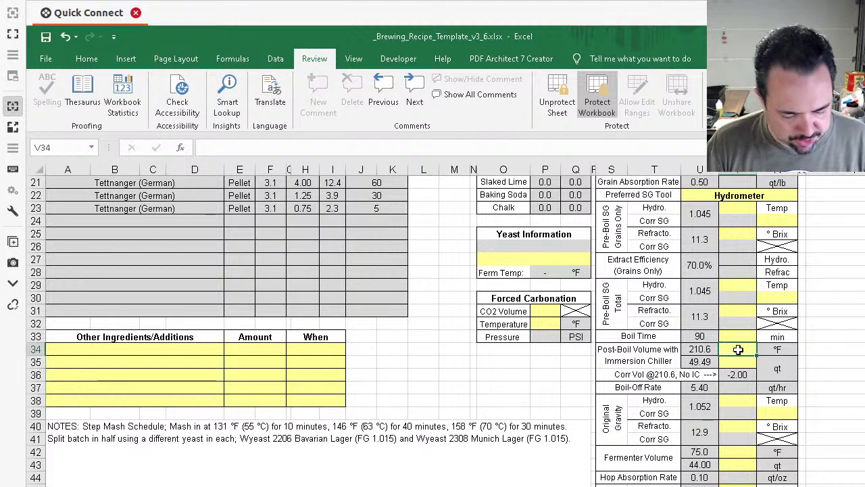
{"action": "type", "text": "180"}
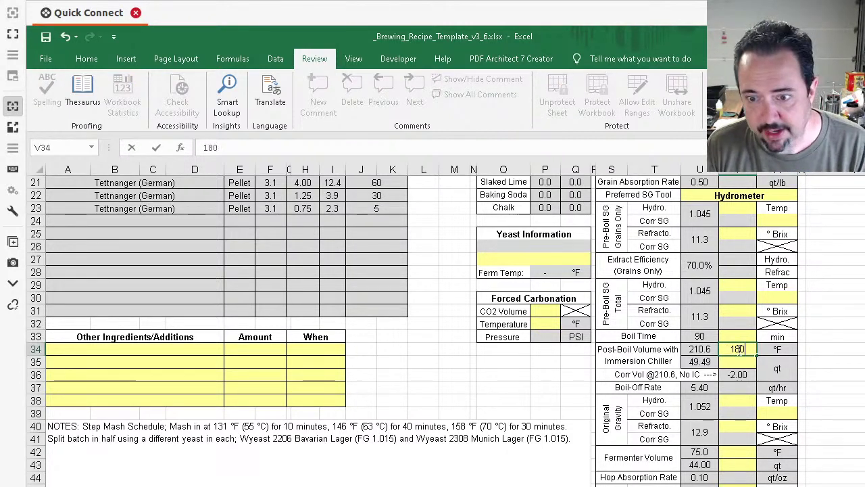
{"action": "key", "text": "Return"}
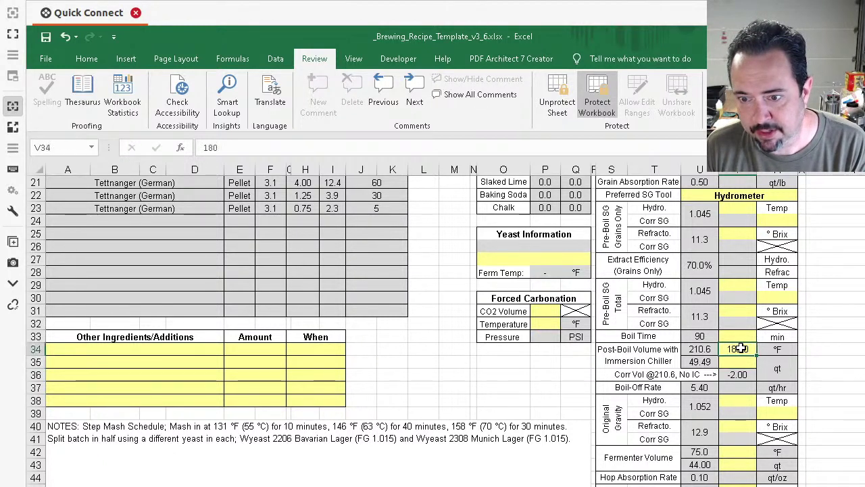
{"action": "type", "text": "49"}
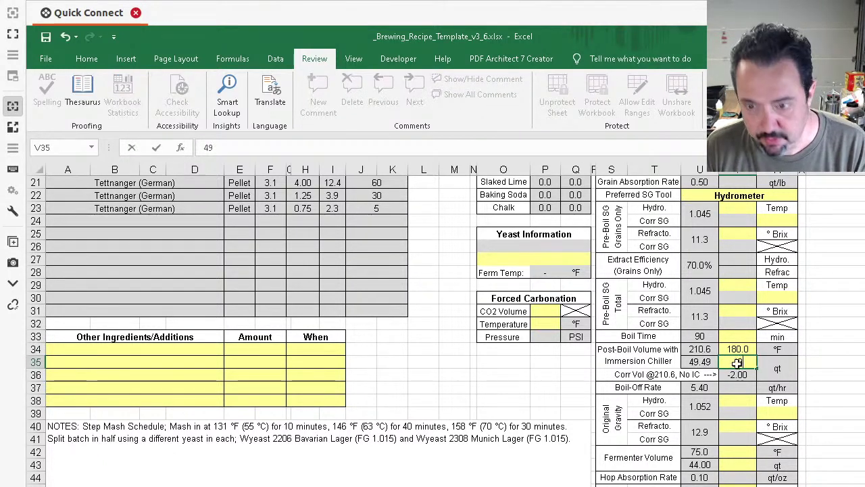
{"action": "key", "text": "Return"}
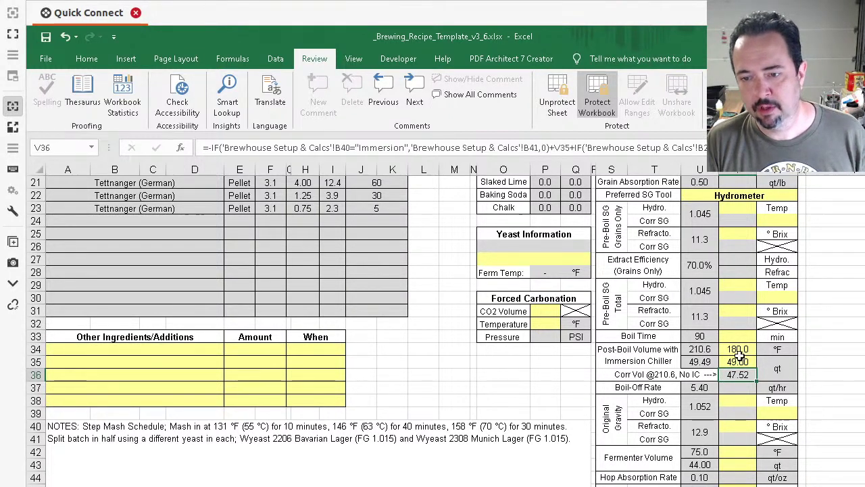
Step: Clear the actual post-boil temperature and volume entries
{"action": "left_click_drag", "start_coordinate": [739, 349], "coordinate": [740, 362]}
{"action": "key", "text": "Delete"}
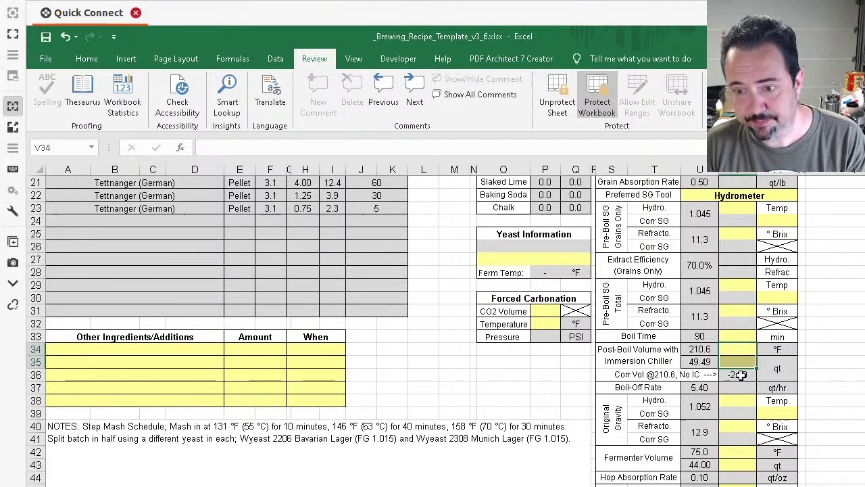
{"action": "left_click", "coordinate": [730, 386]}
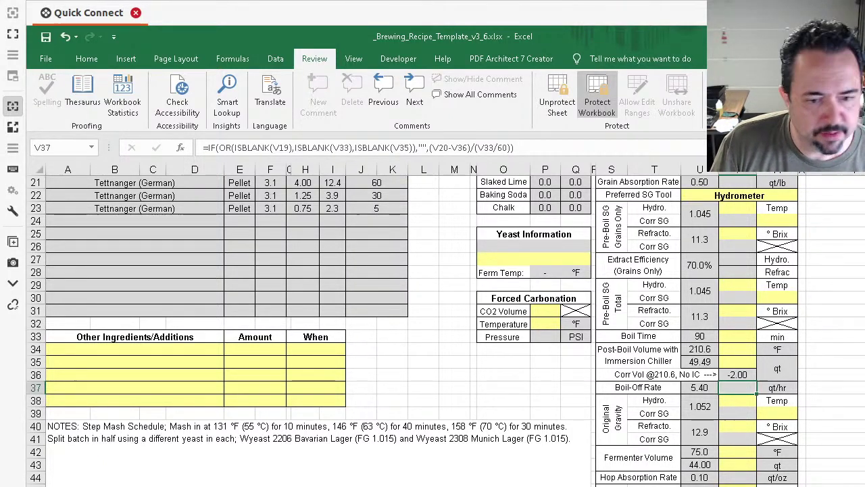
Step: Review the suggested values for Fermenter Deadspace and Hydrometer Calibration Temp in Equipment Parameters
{"action": "key", "text": "ctrl+Page_Up"}
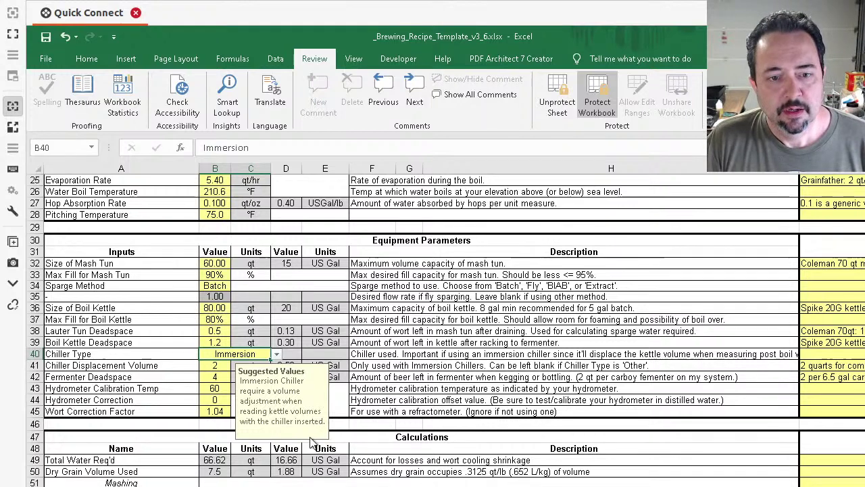
{"action": "left_click", "coordinate": [284, 319]}
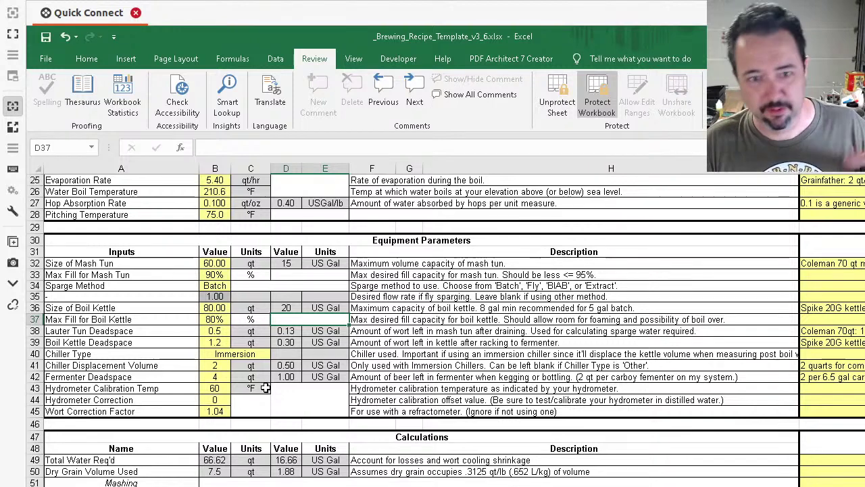
{"action": "left_click", "coordinate": [223, 379]}
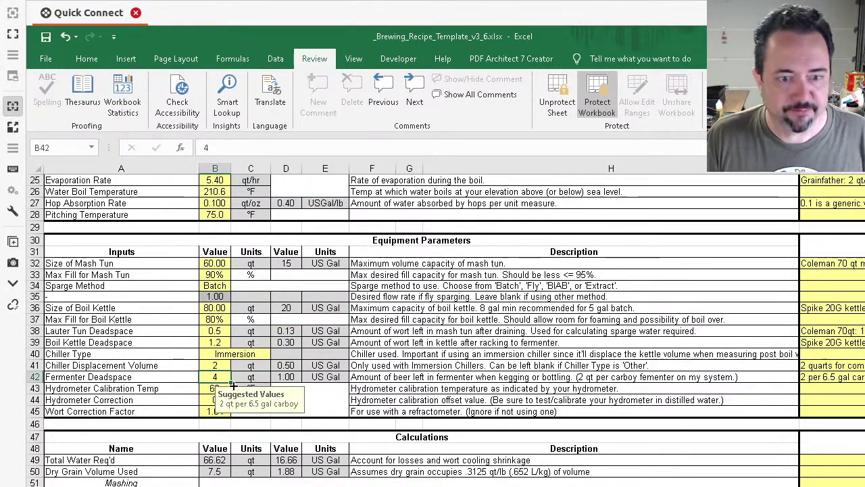
{"action": "scroll", "coordinate": [223, 379], "scroll_direction": "down", "scroll_amount": 3}
{"action": "left_click", "coordinate": [203, 272]}
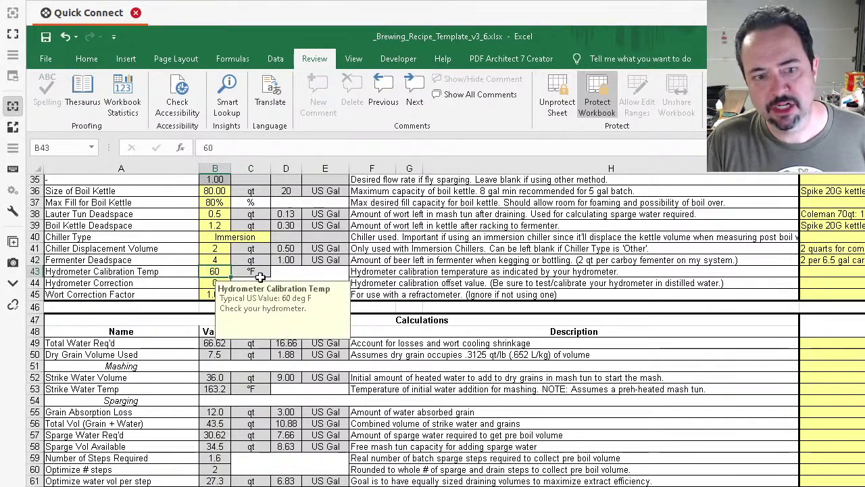
Step: Review the Hydrometer Correction and Wort Correction Factor inputs among the equipment parameters
{"action": "left_click", "coordinate": [206, 283]}
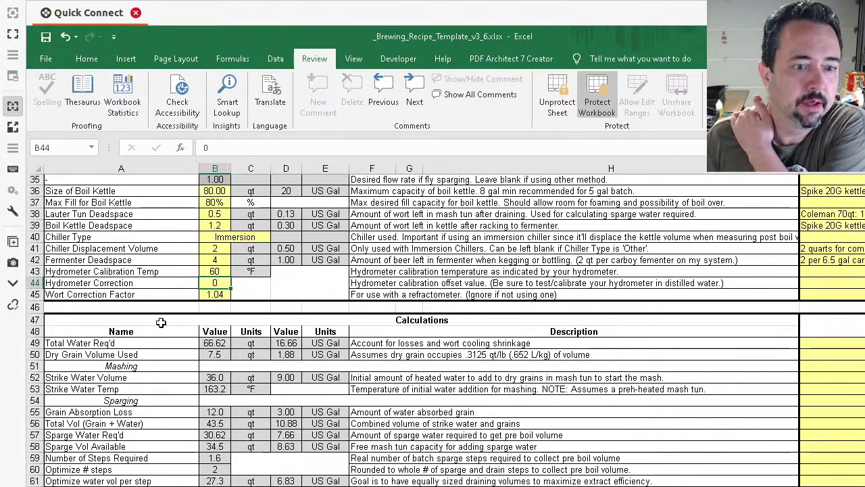
{"action": "left_click", "coordinate": [213, 295]}
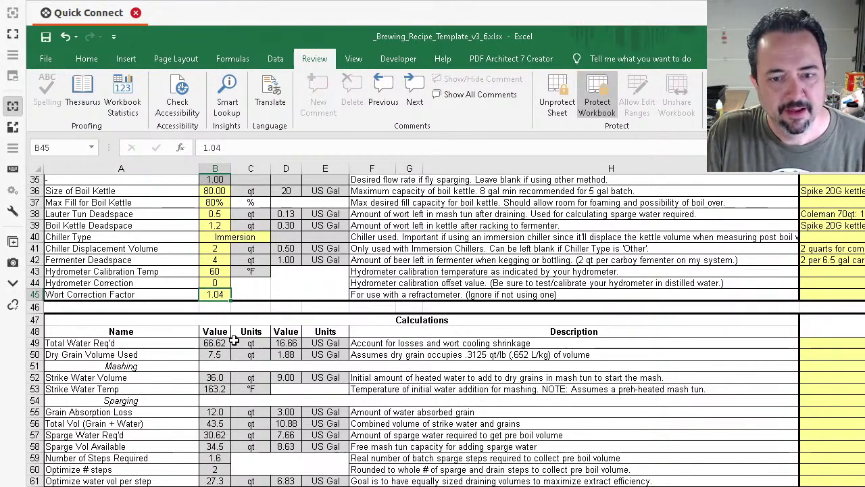
{"action": "scroll", "coordinate": [223, 325], "scroll_direction": "down", "scroll_amount": 3}
{"action": "scroll", "coordinate": [318, 405], "scroll_direction": "up", "scroll_amount": 15}
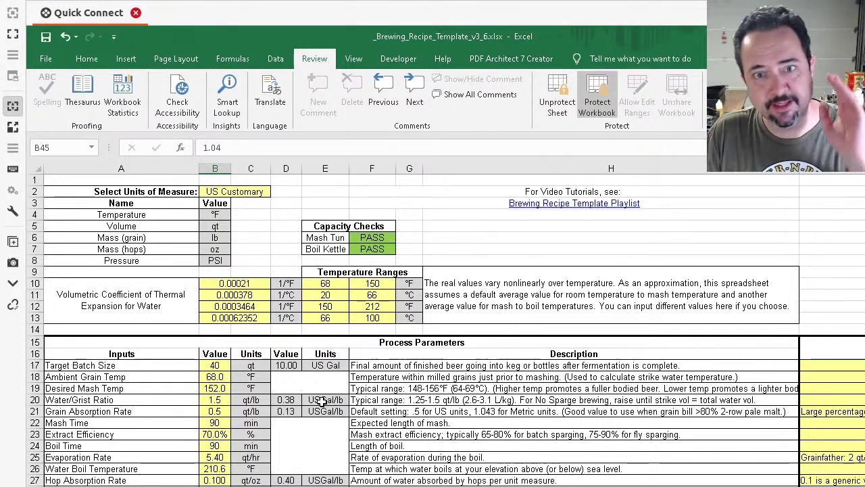
Step: Start saving a copy of the workbook under a new name in the Documents » Hobbies » Beer folder
{"action": "left_click", "coordinate": [46, 59]}
{"action": "left_click", "coordinate": [71, 245]}
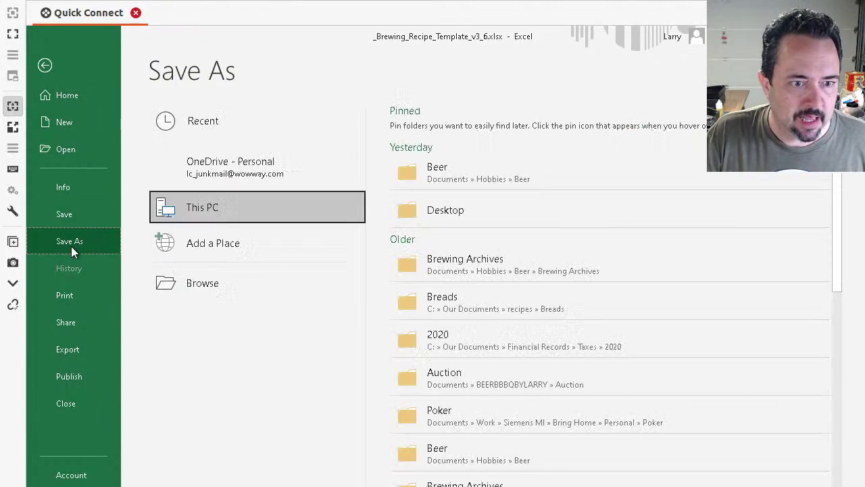
{"action": "left_click", "coordinate": [436, 174]}
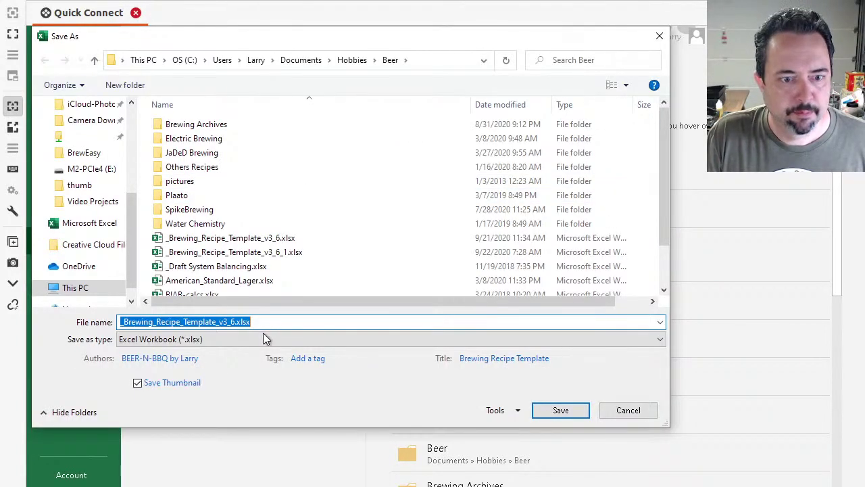
Step: Look through the archived recipe workbooks in the Brewing Archives folder and return to the Beer folder
{"action": "double_click", "coordinate": [205, 125]}
{"action": "scroll", "coordinate": [271, 169], "scroll_direction": "down", "scroll_amount": 20}
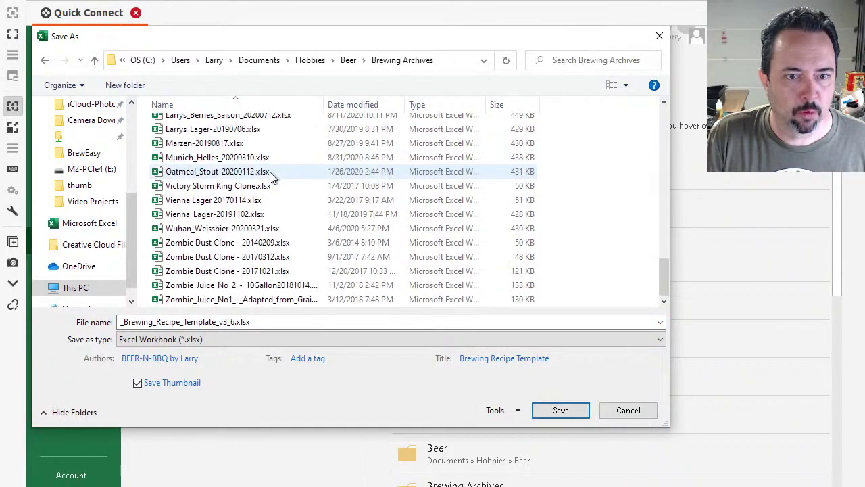
{"action": "scroll", "coordinate": [270, 172], "scroll_direction": "up", "scroll_amount": 20}
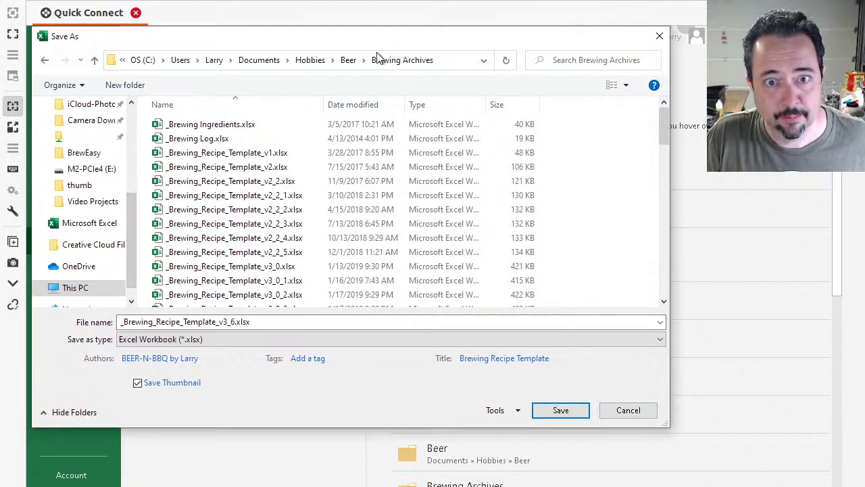
{"action": "left_click", "coordinate": [348, 60]}
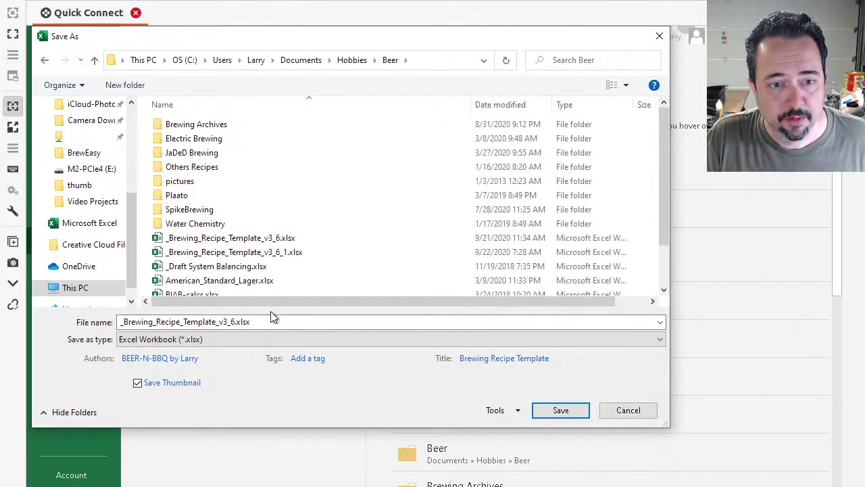
Step: Create a folder named Tutorial inside the Beer folder and open it as the save location
{"action": "left_click", "coordinate": [136, 86]}
{"action": "type", "text": "Tut"}
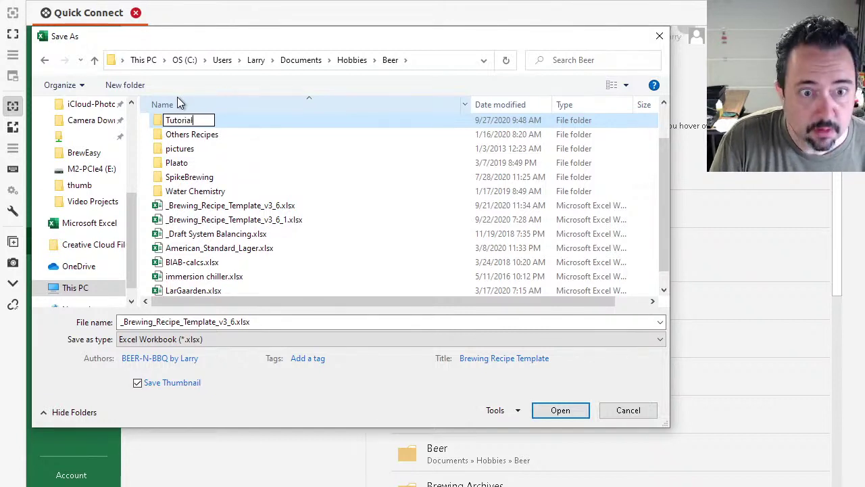
{"action": "type", "text": "orial"}
{"action": "key", "text": "Return"}
{"action": "key", "text": "Return"}
Step: Save the workbook copy in the Tutorial folder as Larrys Brew.xlsx
{"action": "left_click", "coordinate": [241, 322]}
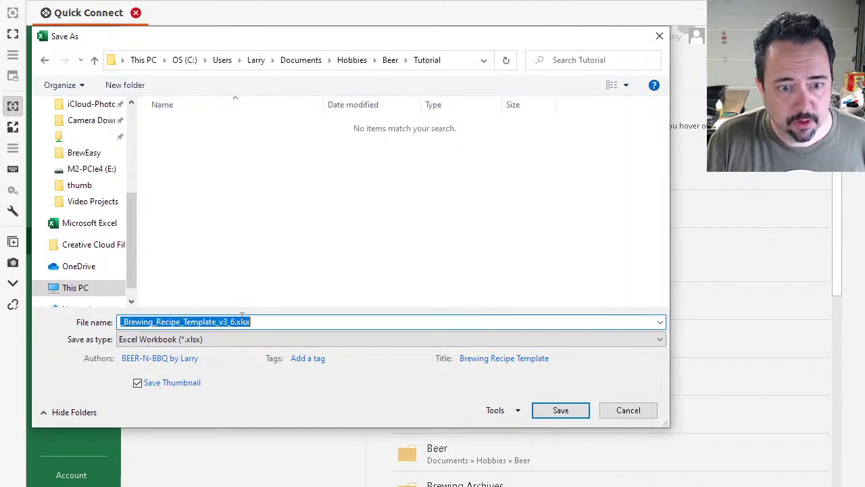
{"action": "left_click", "coordinate": [233, 323]}
{"action": "double_click", "coordinate": [178, 322]}
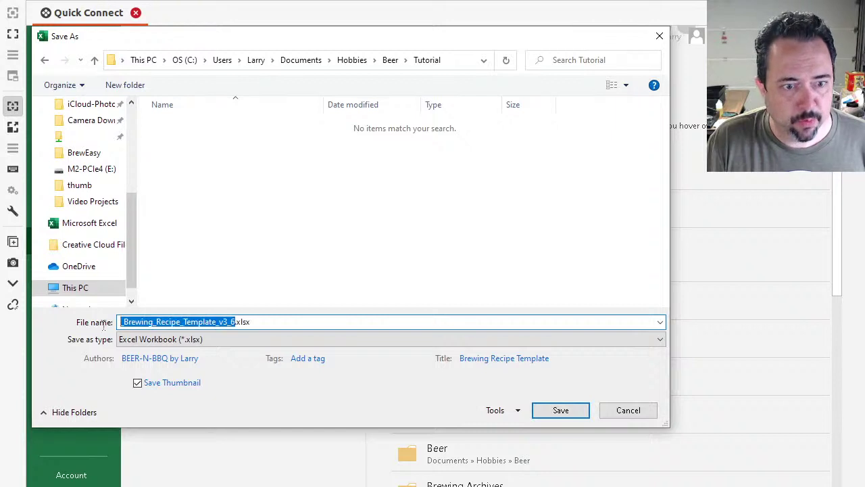
{"action": "type", "text": "Larrys Brew"}
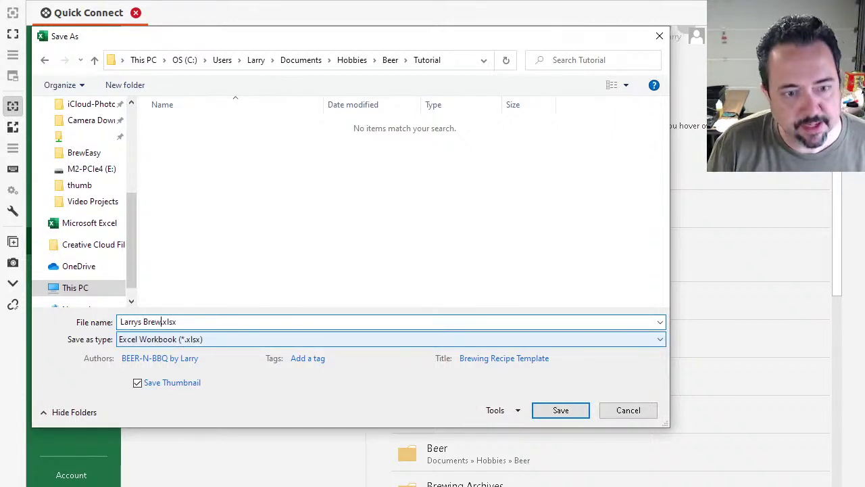
{"action": "left_click", "coordinate": [563, 409]}
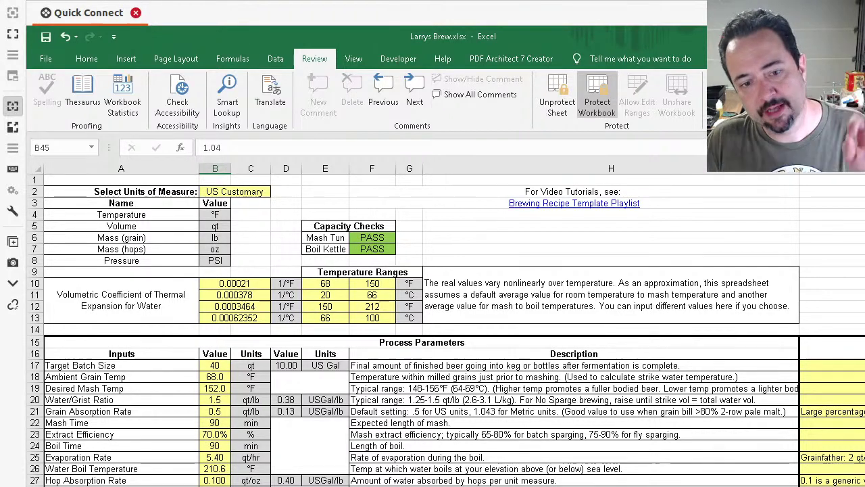
Step: Clear the Melanoidin Malt and CARAFA Type II caramel malt names and their amounts from the grain bill
{"action": "key", "text": "ctrl+Page_Down"}
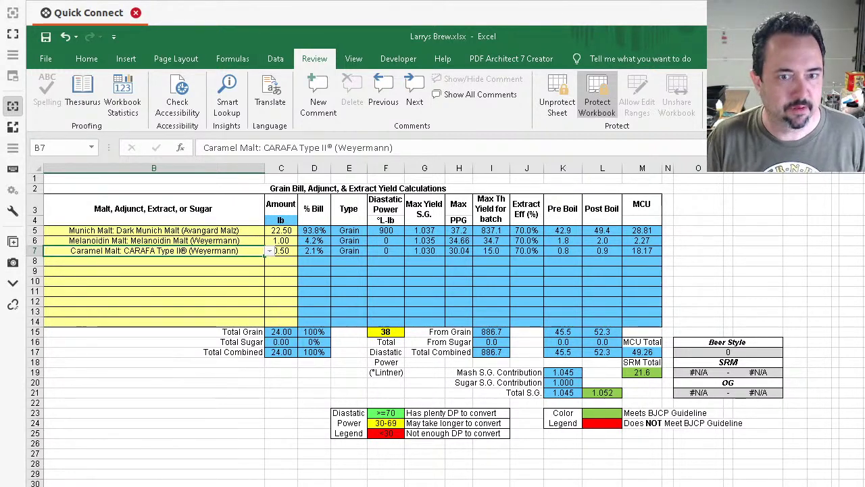
{"action": "left_click", "coordinate": [242, 240]}
{"action": "key", "text": "Delete"}
{"action": "left_click", "coordinate": [245, 251]}
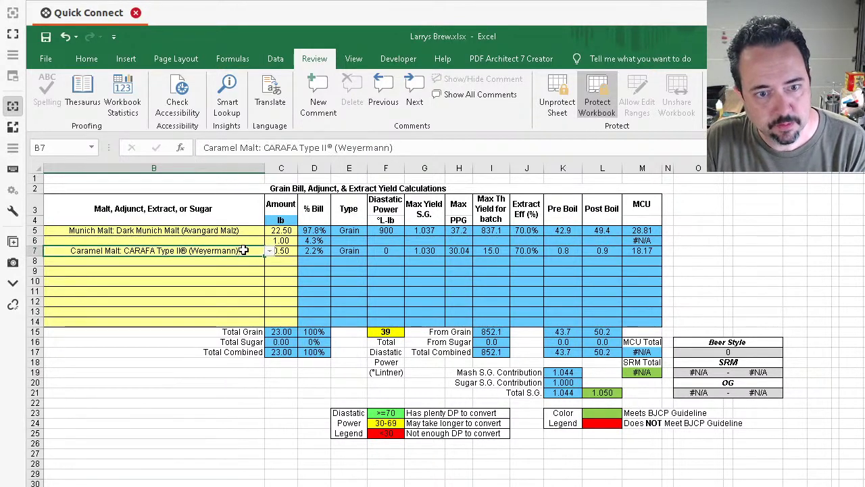
{"action": "key", "text": "Delete"}
{"action": "left_click", "coordinate": [281, 250]}
{"action": "key", "text": "Delete"}
{"action": "left_click", "coordinate": [281, 241]}
{"action": "key", "text": "Delete"}
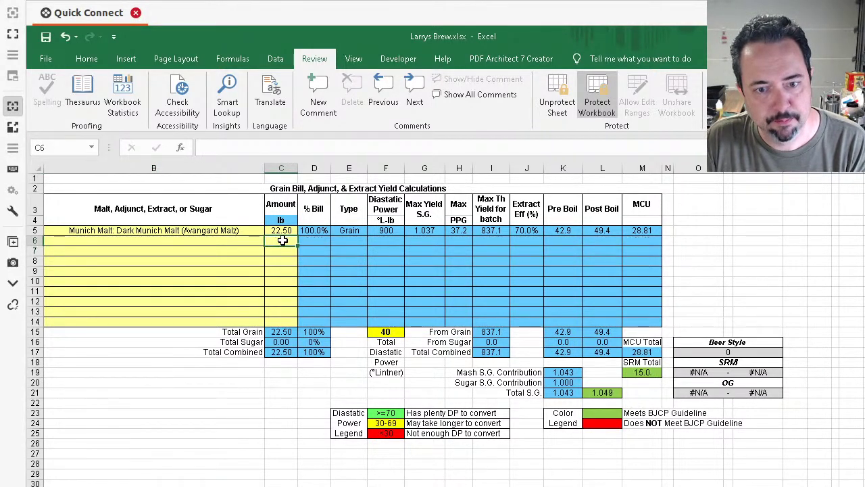
Step: Clear the Dark Munich Malt entry and its amount from the first row of the grain bill
{"action": "left_click", "coordinate": [223, 232]}
{"action": "key", "text": "Delete"}
{"action": "left_click", "coordinate": [282, 230]}
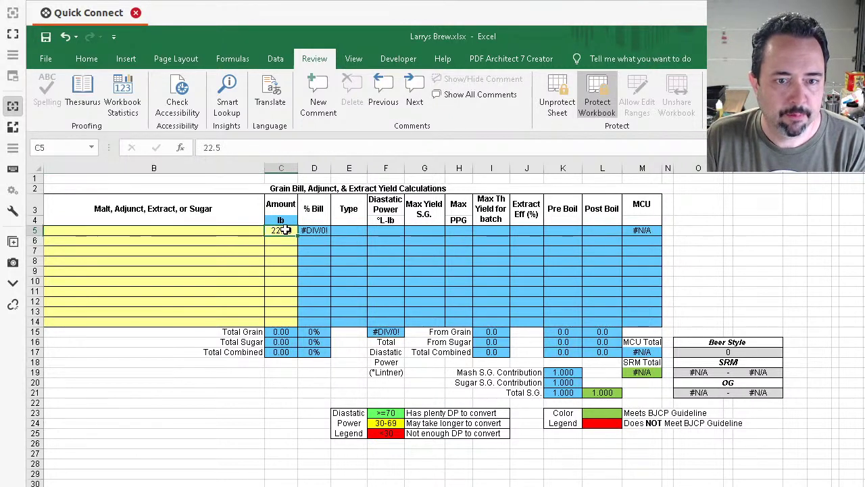
{"action": "key", "text": "Delete"}
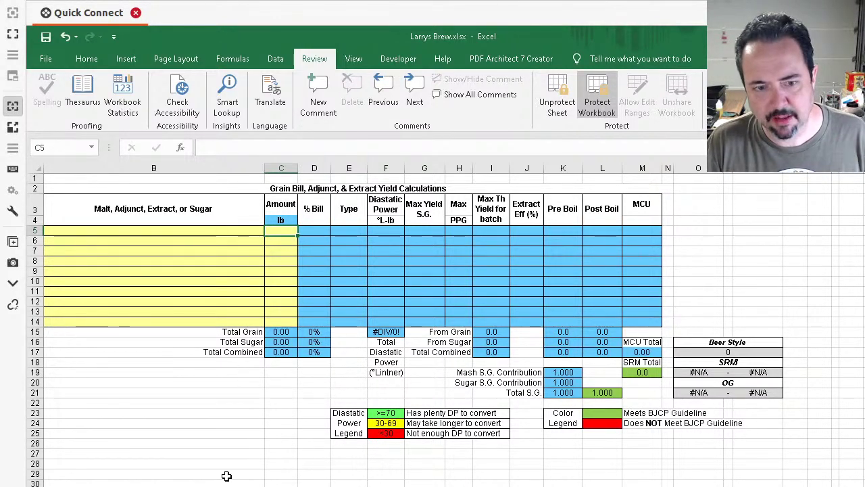
Step: Check the Target Batch Size in Process Parameters and return to the grain bill sheet
{"action": "key", "text": "ctrl+Page_Up"}
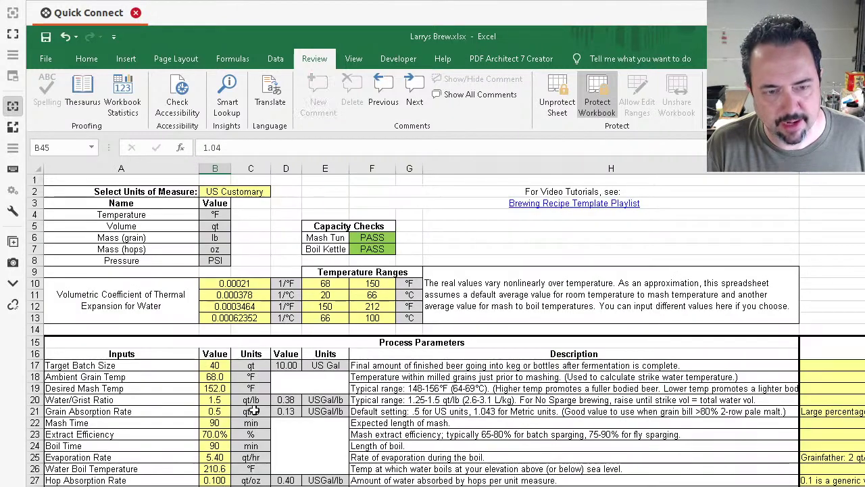
{"action": "left_click", "coordinate": [220, 366]}
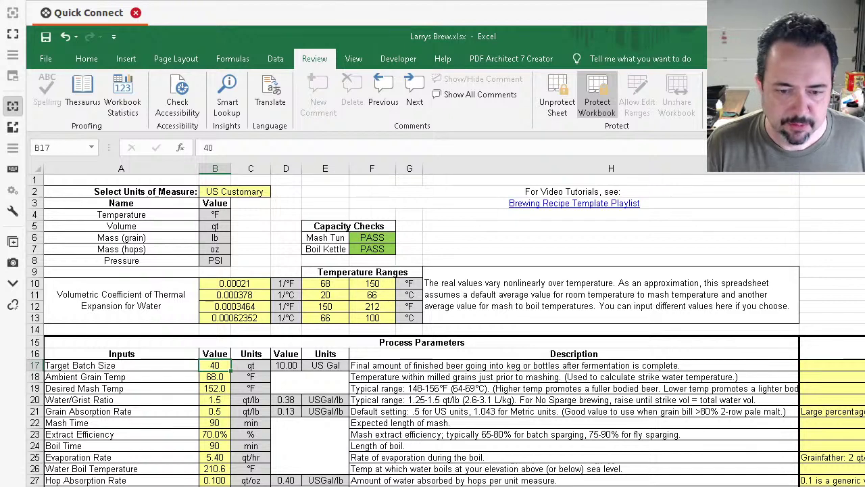
{"action": "key", "text": "ctrl+Page_Down"}
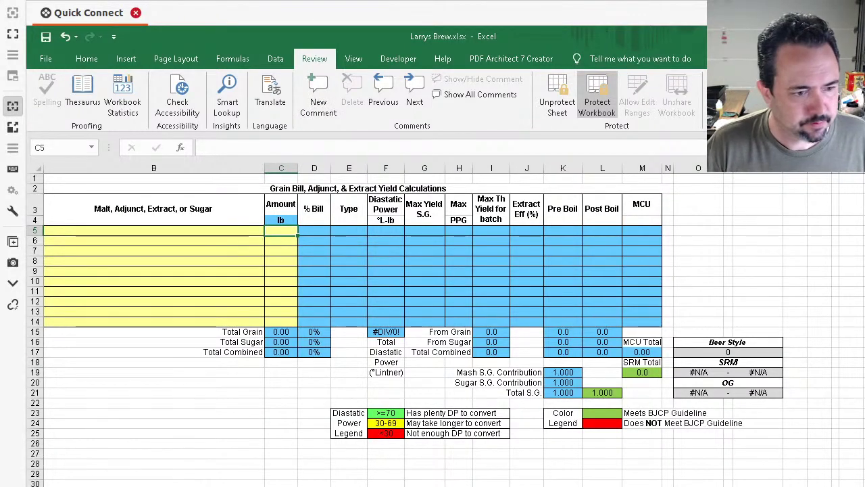
Step: Choose Pale Malt: Brewers Malt, 2-row (Briess) as the first ingredient of the grain bill
{"action": "left_click", "coordinate": [232, 230]}
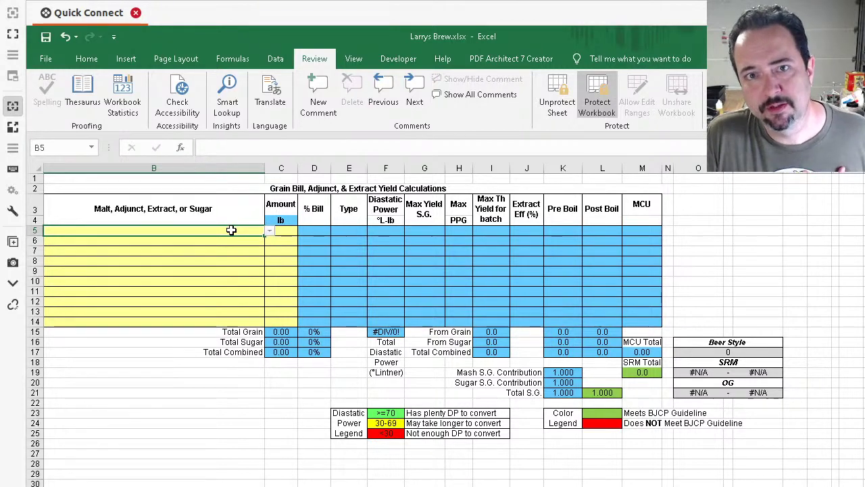
{"action": "left_click", "coordinate": [268, 234]}
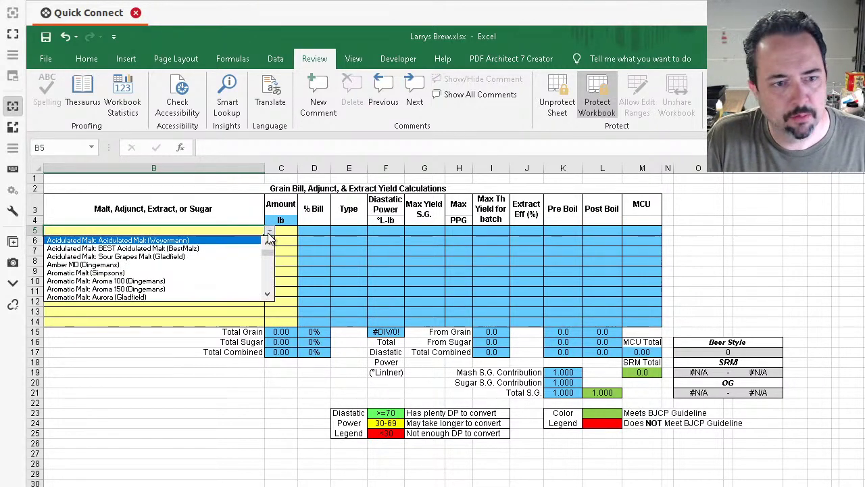
{"action": "left_click_drag", "start_coordinate": [268, 254], "coordinate": [270, 271]}
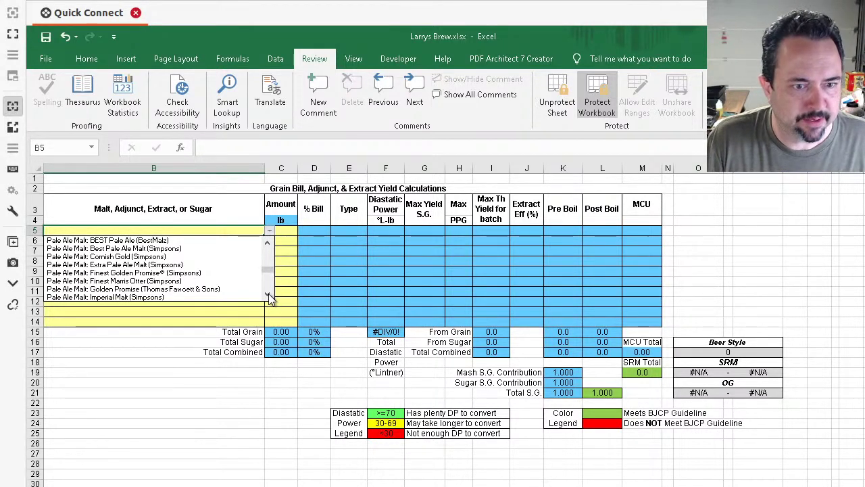
{"action": "left_click", "coordinate": [269, 296]}
{"action": "left_click", "coordinate": [269, 296]}
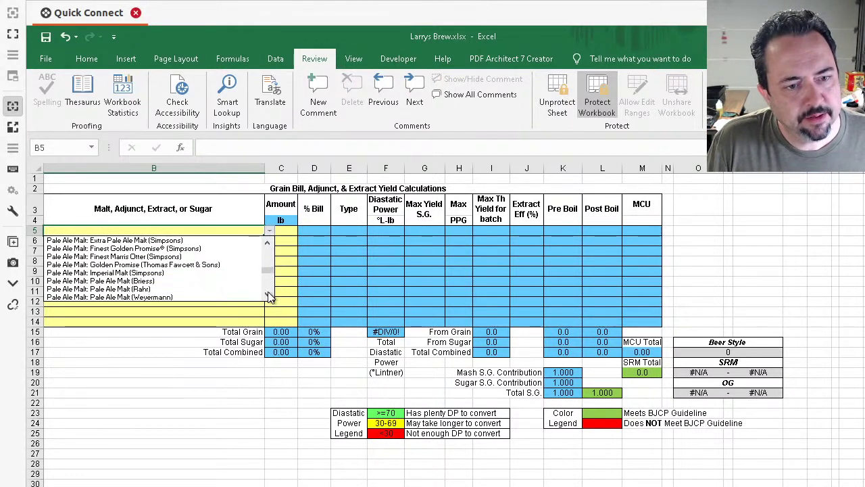
{"action": "left_click", "coordinate": [268, 296]}
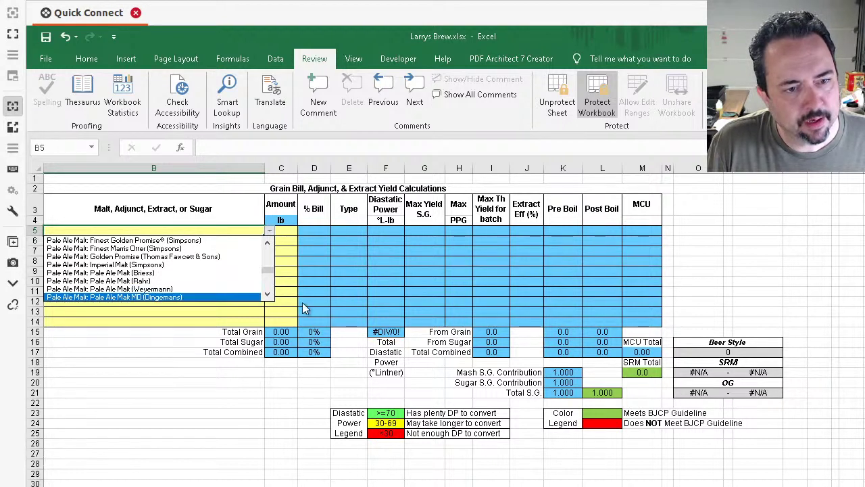
{"action": "scroll", "coordinate": [268, 247], "scroll_direction": "up", "scroll_amount": 3}
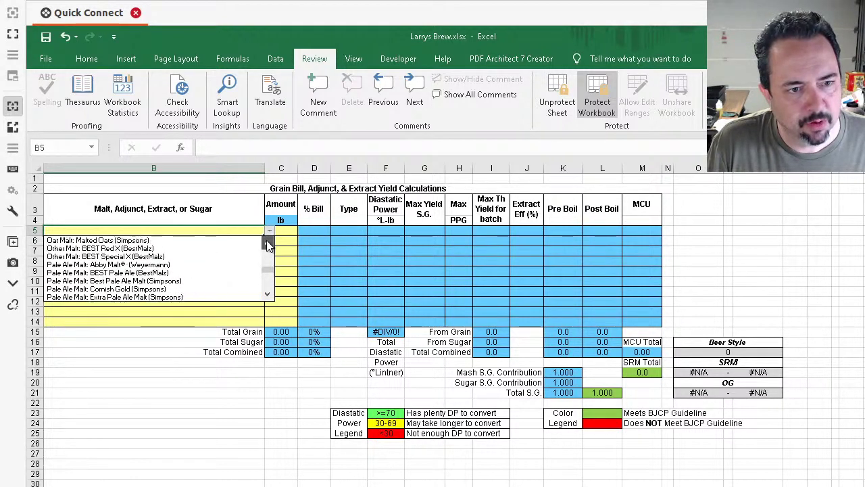
{"action": "left_click", "coordinate": [268, 296]}
{"action": "left_click", "coordinate": [268, 296]}
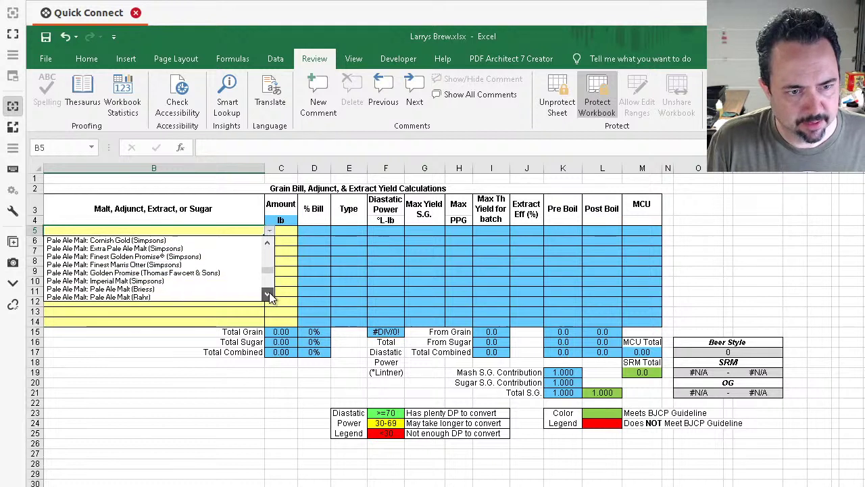
{"action": "left_click", "coordinate": [268, 296]}
{"action": "left_click", "coordinate": [268, 296]}
{"action": "left_click", "coordinate": [269, 296]}
{"action": "scroll", "coordinate": [268, 296], "scroll_direction": "down", "scroll_amount": 1}
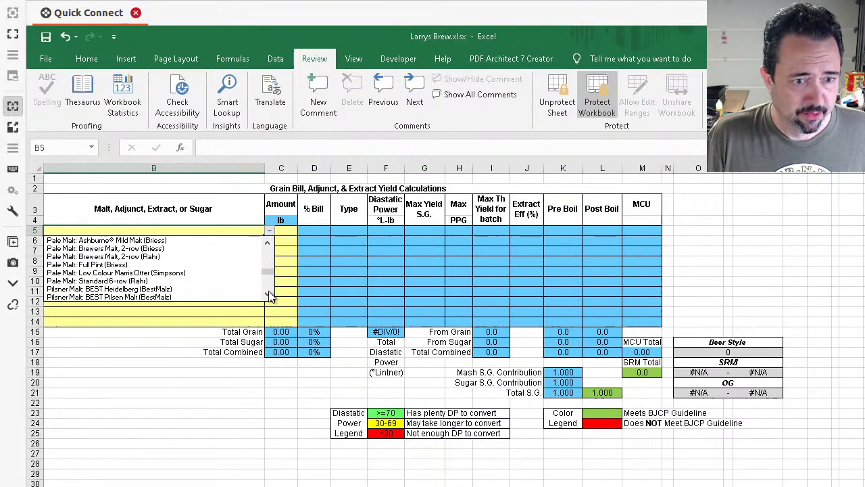
{"action": "left_click", "coordinate": [176, 248]}
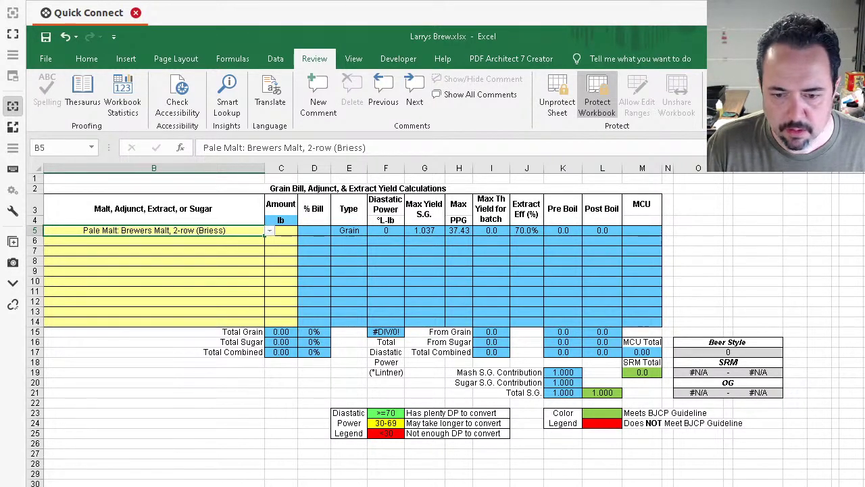
Step: Examine the ingredient table's malts, adjuncts and extracts with their extract, color and diastatic power columns
{"action": "key", "text": "ctrl+Page_Down"}
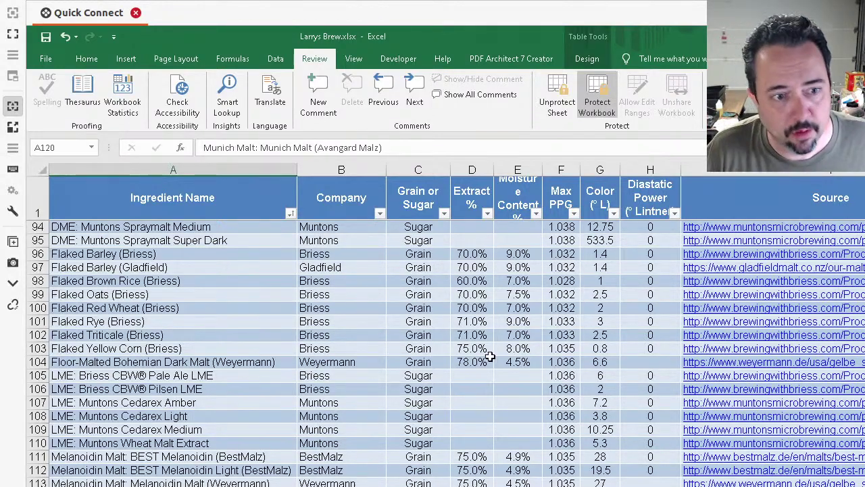
{"action": "scroll", "coordinate": [734, 280], "scroll_direction": "up", "scroll_amount": 17}
{"action": "scroll", "coordinate": [845, 234], "scroll_direction": "up", "scroll_amount": 1}
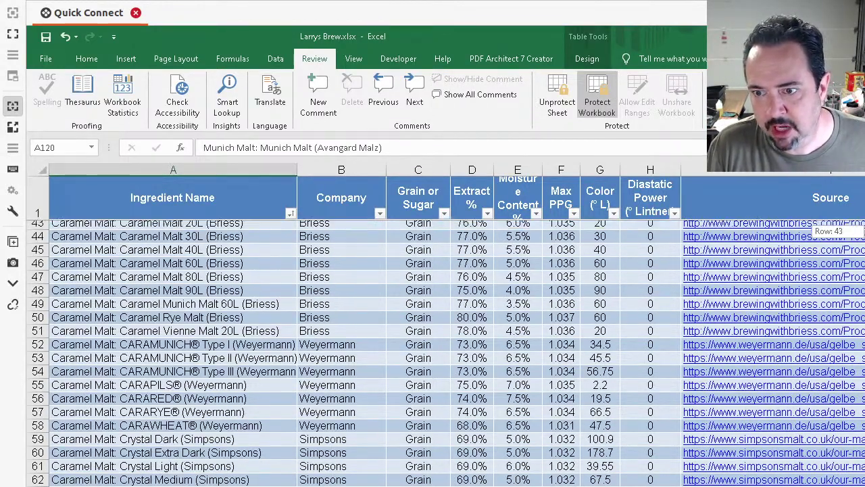
{"action": "scroll", "coordinate": [845, 234], "scroll_direction": "up", "scroll_amount": 14}
{"action": "scroll", "coordinate": [845, 234], "scroll_direction": "down", "scroll_amount": 19}
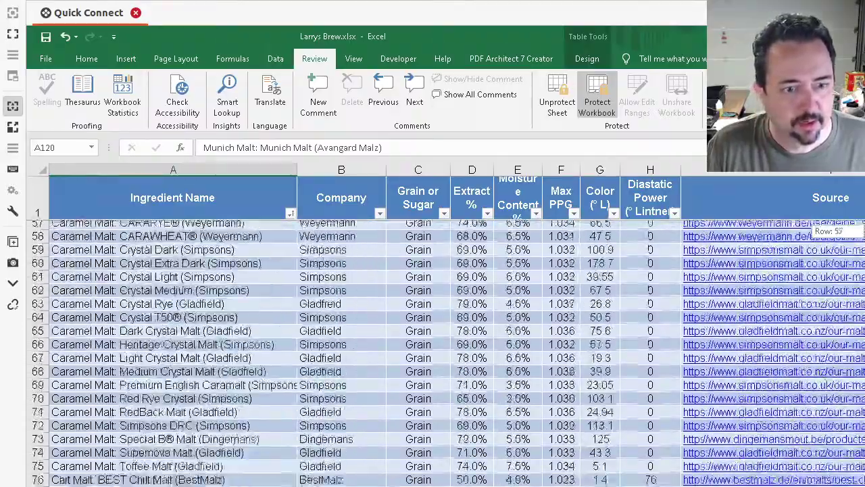
{"action": "scroll", "coordinate": [845, 234], "scroll_direction": "down", "scroll_amount": 18}
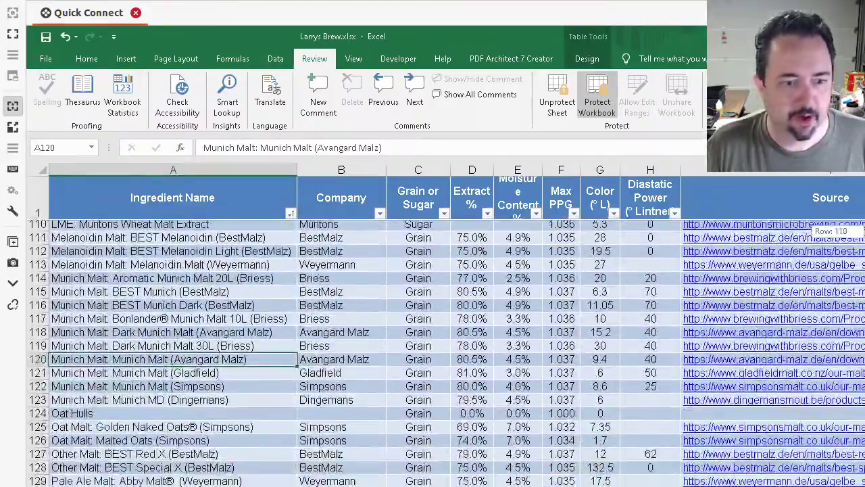
{"action": "scroll", "coordinate": [845, 234], "scroll_direction": "down", "scroll_amount": 16}
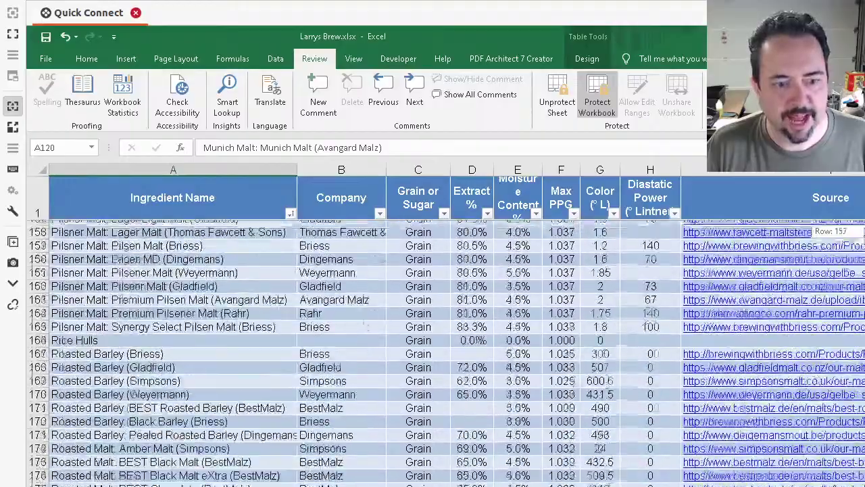
Step: Filter the ingredient table's Grain or Sugar column to show only Sugar entries and highlight the plain sugar rows
{"action": "scroll", "coordinate": [845, 233], "scroll_direction": "down", "scroll_amount": 18}
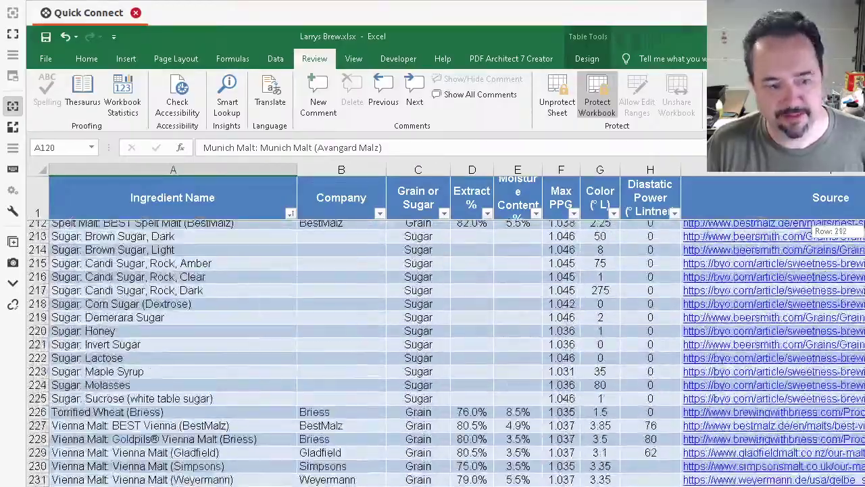
{"action": "scroll", "coordinate": [845, 234], "scroll_direction": "down", "scroll_amount": 7}
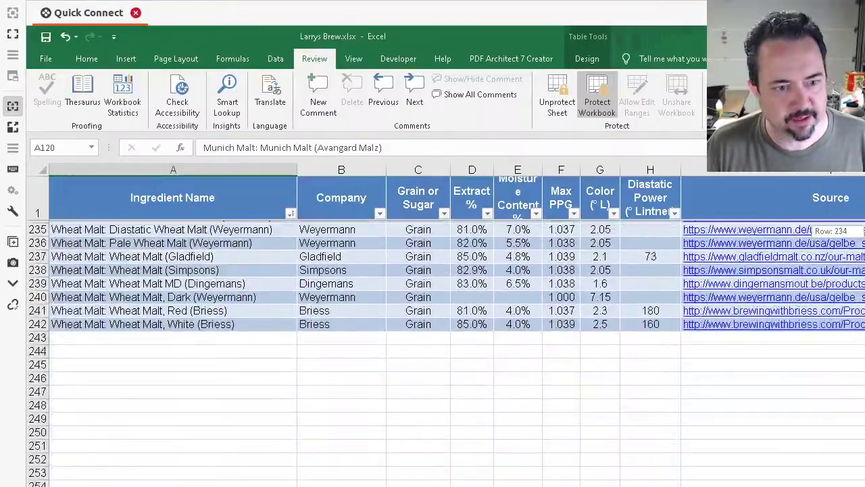
{"action": "scroll", "coordinate": [845, 234], "scroll_direction": "up", "scroll_amount": 20}
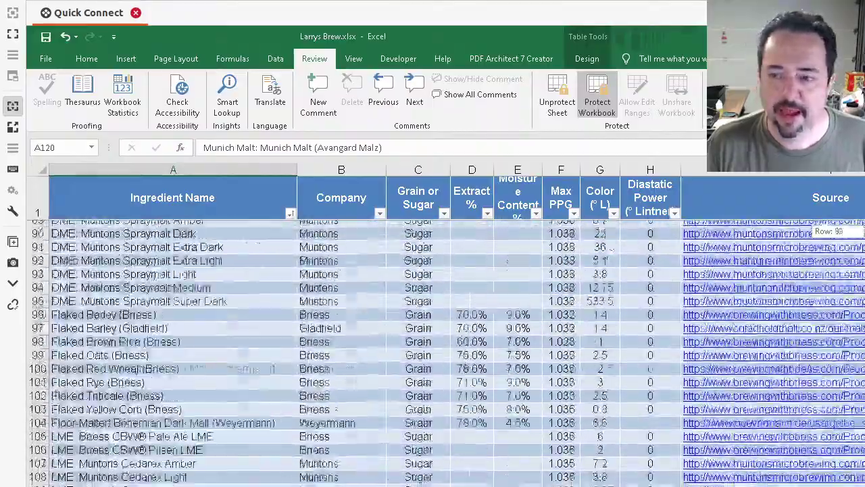
{"action": "scroll", "coordinate": [845, 234], "scroll_direction": "up", "scroll_amount": 20}
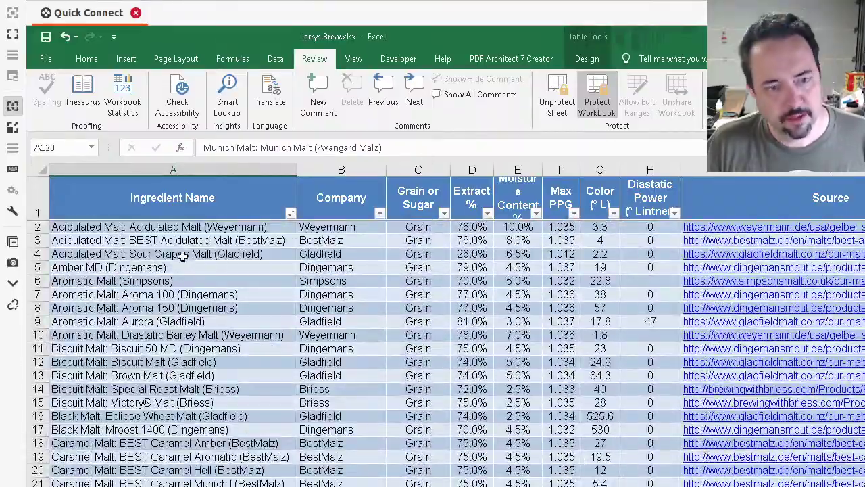
{"action": "left_click", "coordinate": [444, 213]}
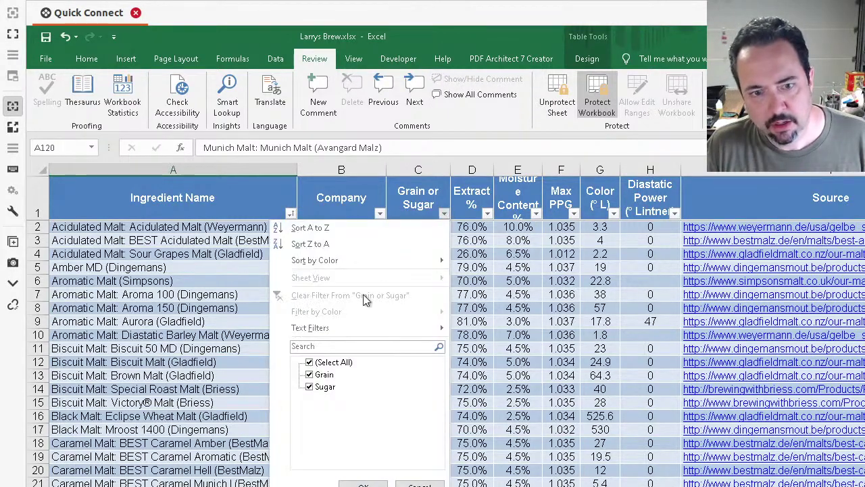
{"action": "left_click", "coordinate": [310, 363]}
{"action": "left_click", "coordinate": [310, 386]}
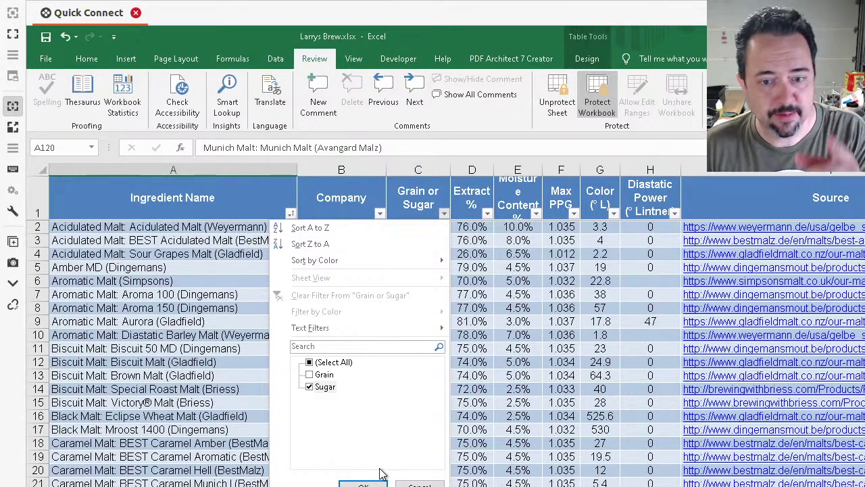
{"action": "left_click", "coordinate": [365, 485]}
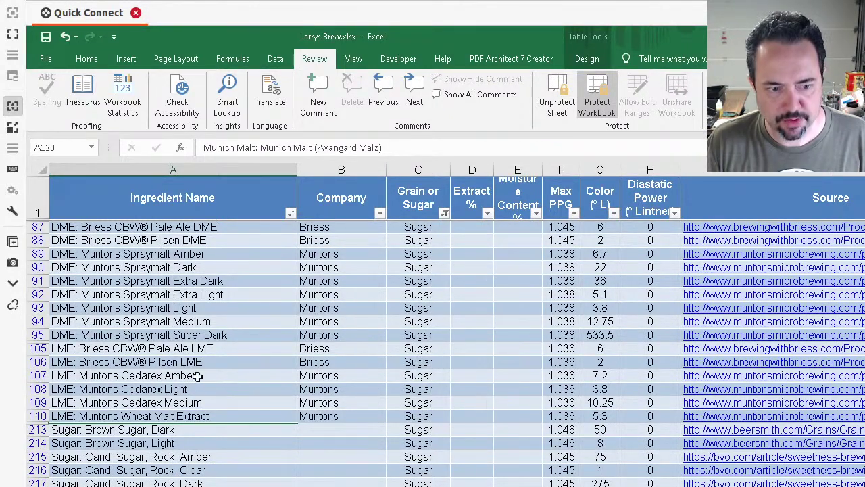
{"action": "left_click_drag", "start_coordinate": [175, 431], "coordinate": [237, 484]}
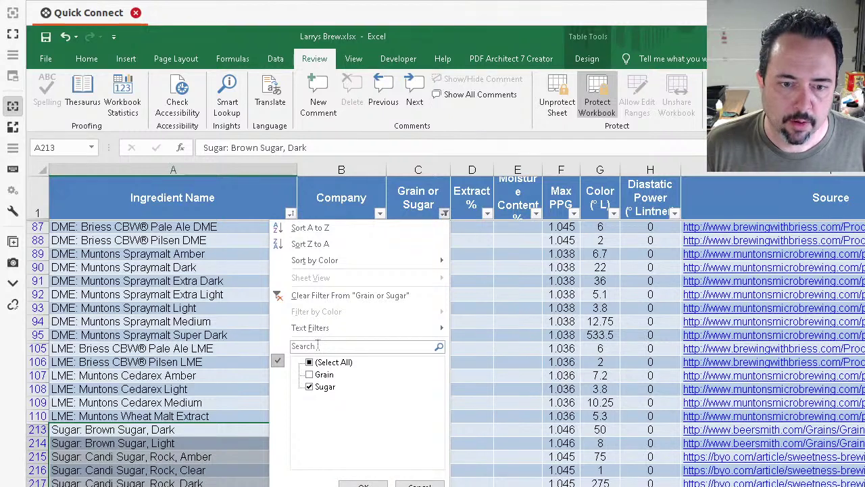
Step: Switch the Grain or Sugar filter to show only Grain entries, and restore the full ingredient list
{"action": "left_click", "coordinate": [310, 387]}
{"action": "left_click", "coordinate": [310, 374]}
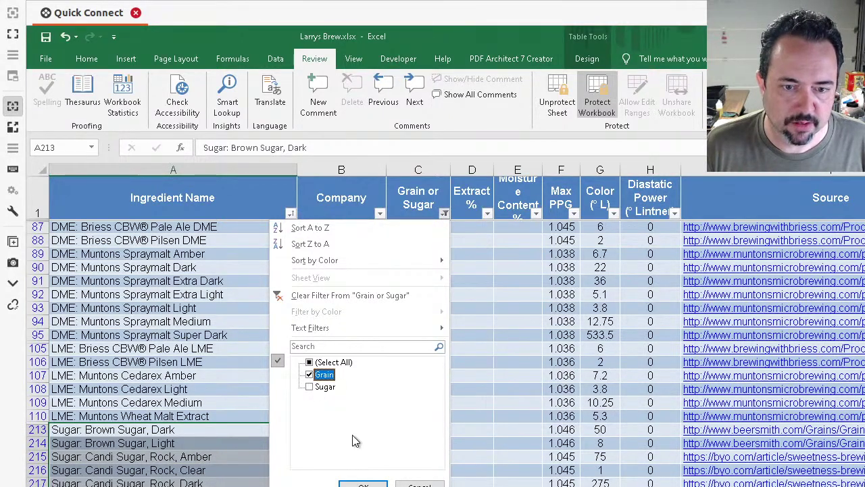
{"action": "left_click", "coordinate": [359, 482]}
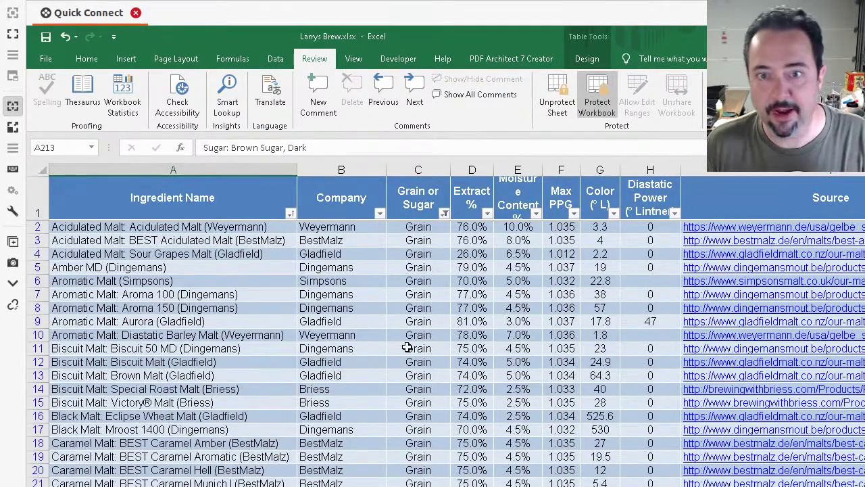
{"action": "left_click", "coordinate": [444, 214]}
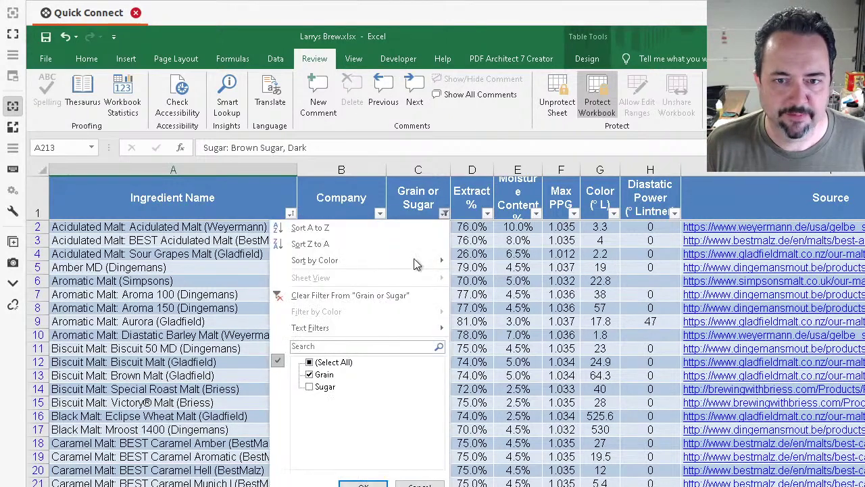
{"action": "left_click", "coordinate": [309, 362]}
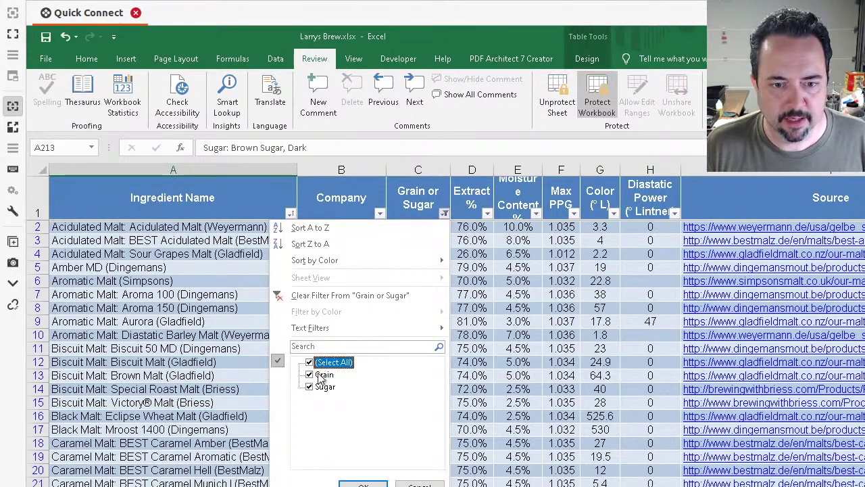
{"action": "left_click", "coordinate": [378, 486]}
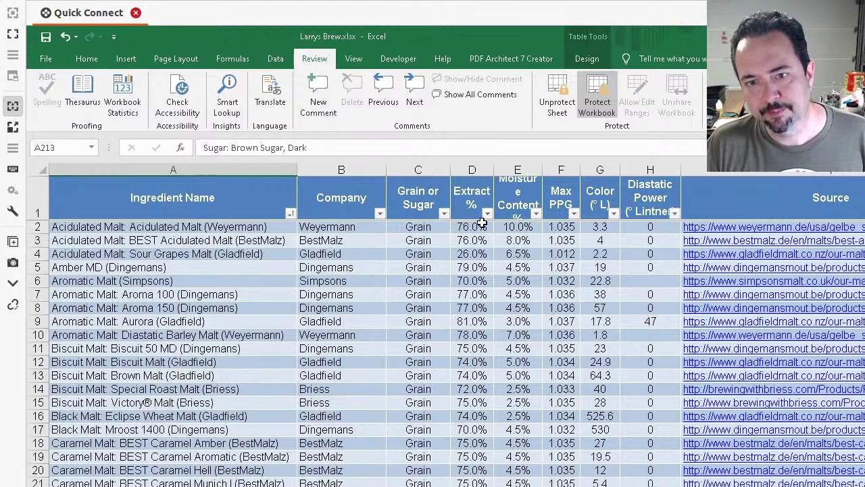
Step: Examine the Extract %, Moisture Content % and Max PPG columns and the source links of the ingredient table
{"action": "left_click_drag", "start_coordinate": [481, 227], "coordinate": [556, 236]}
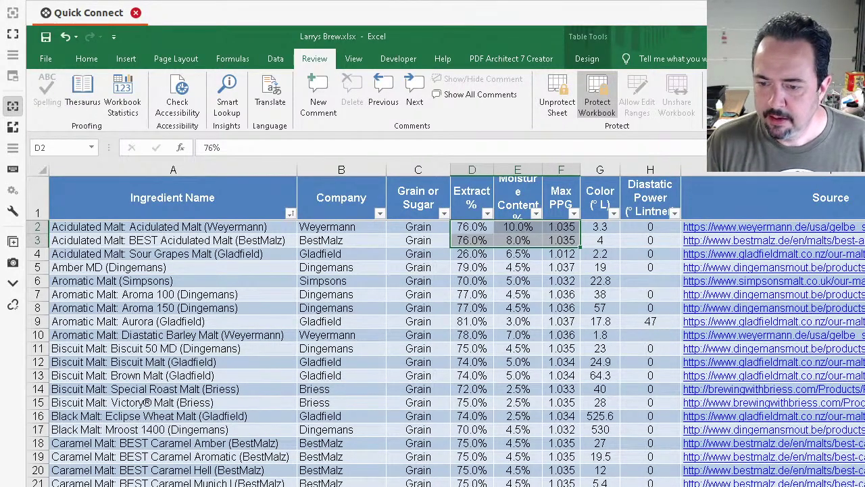
{"action": "scroll", "coordinate": [597, 233], "scroll_direction": "right", "scroll_amount": 1}
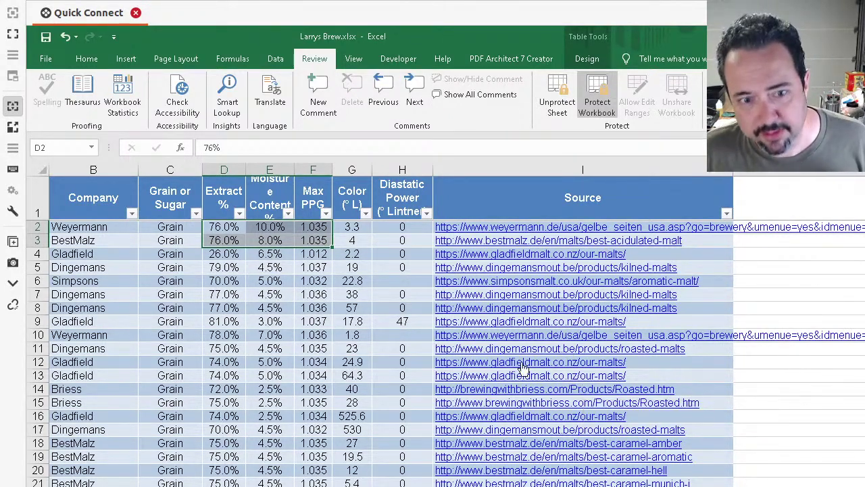
{"action": "scroll", "coordinate": [621, 346], "scroll_direction": "left", "scroll_amount": 3}
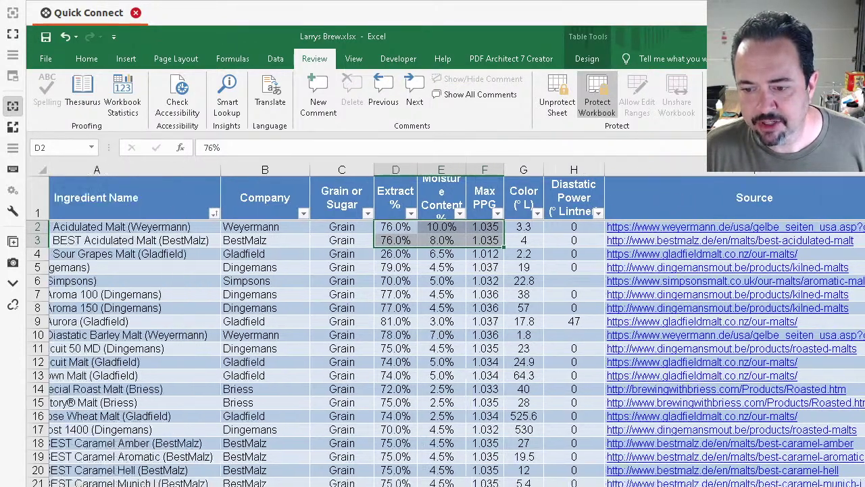
Step: Inspect the Extract % values and the Max PPG formula with the ingredient sheet unprotected, and restore its protection without a password
{"action": "left_click", "coordinate": [552, 86]}
{"action": "left_click", "coordinate": [486, 307]}
{"action": "left_click", "coordinate": [473, 254]}
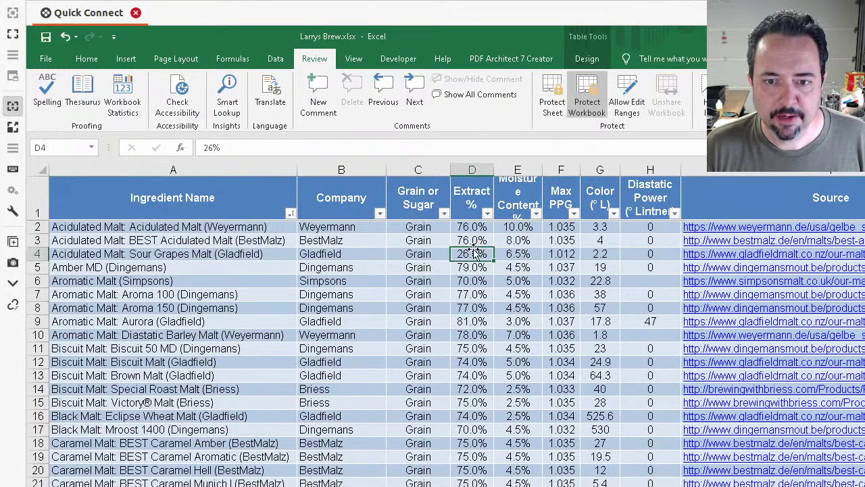
{"action": "left_click", "coordinate": [482, 293]}
{"action": "left_click", "coordinate": [484, 361]}
{"action": "left_click", "coordinate": [493, 444]}
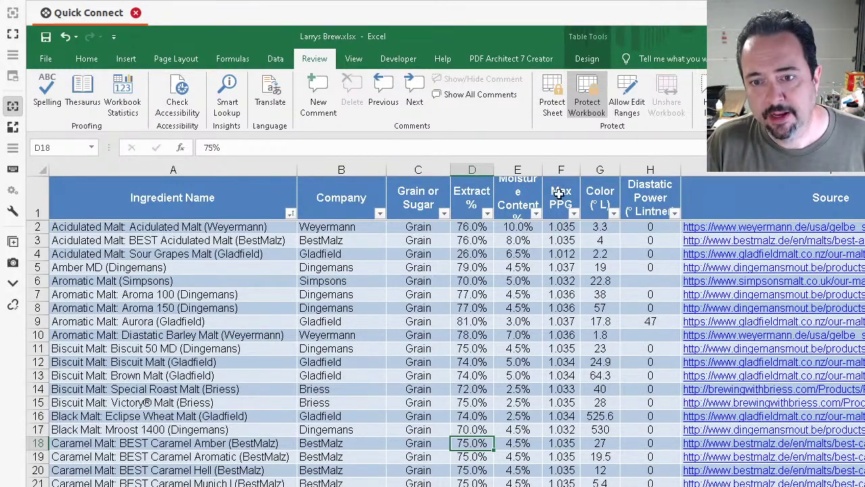
{"action": "left_click", "coordinate": [564, 170]}
{"action": "left_click", "coordinate": [570, 244]}
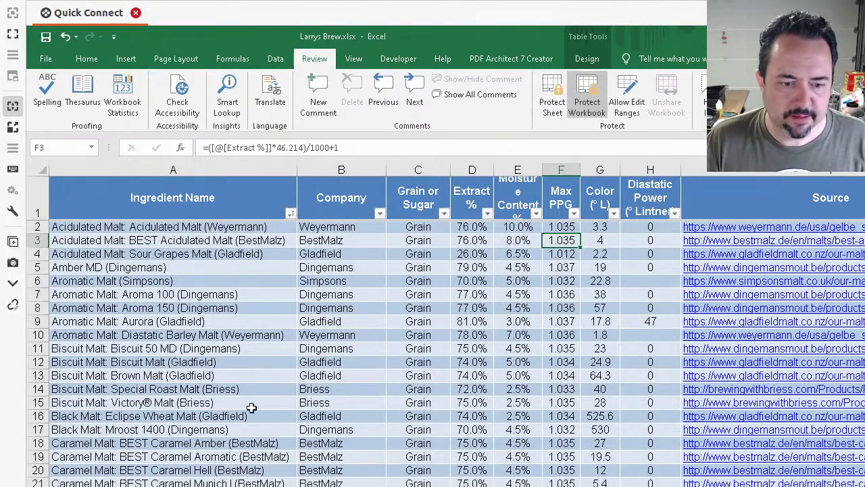
{"action": "left_click", "coordinate": [553, 94]}
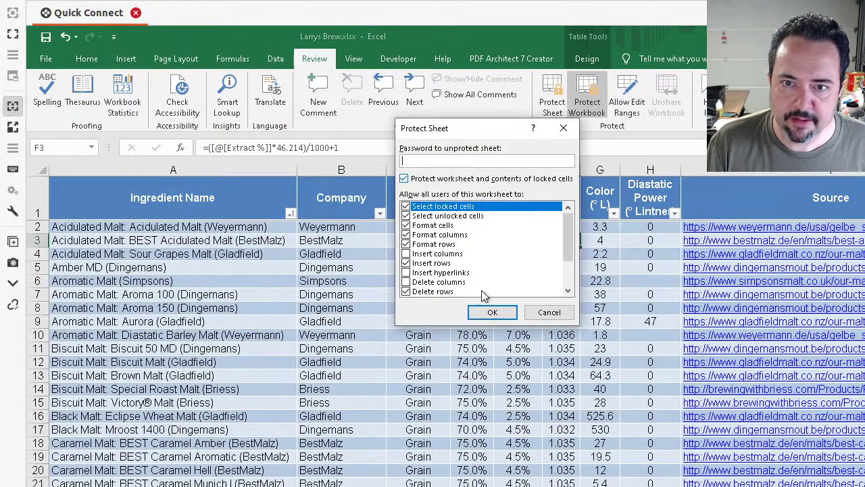
{"action": "left_click", "coordinate": [482, 311]}
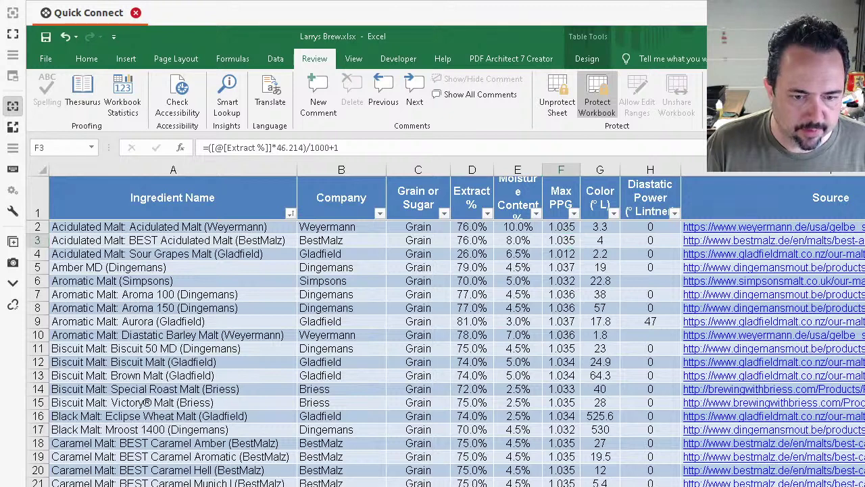
Step: Return to the grain bill sheet and set the amount of Pale Malt: Brewers Malt, 2-row (Briess) to 20 lb
{"action": "key", "text": "ctrl+Page_Up"}
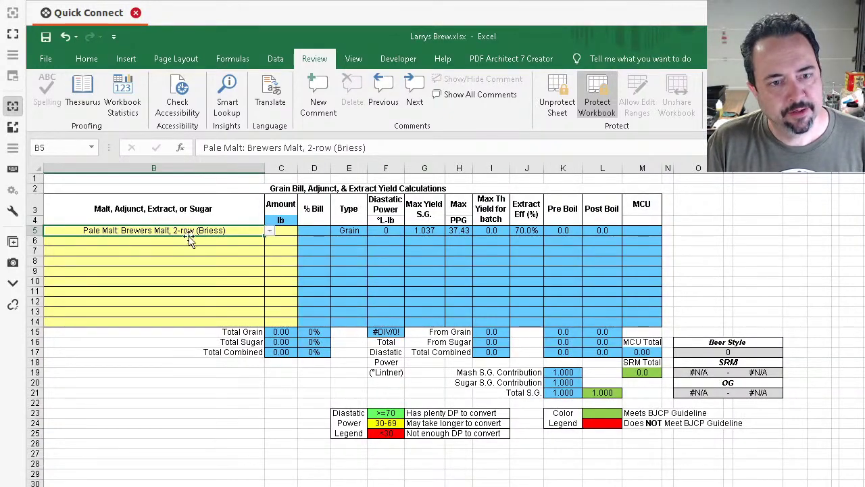
{"action": "left_click", "coordinate": [292, 230]}
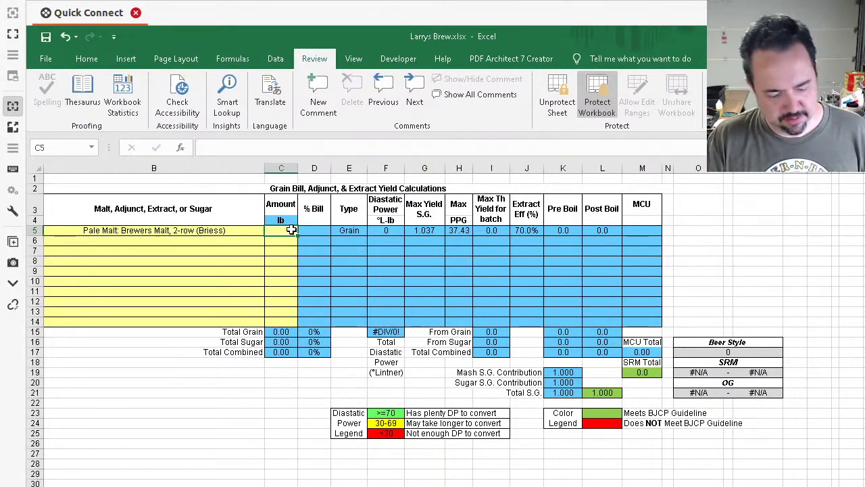
{"action": "type", "text": "20"}
{"action": "key", "text": "Return"}
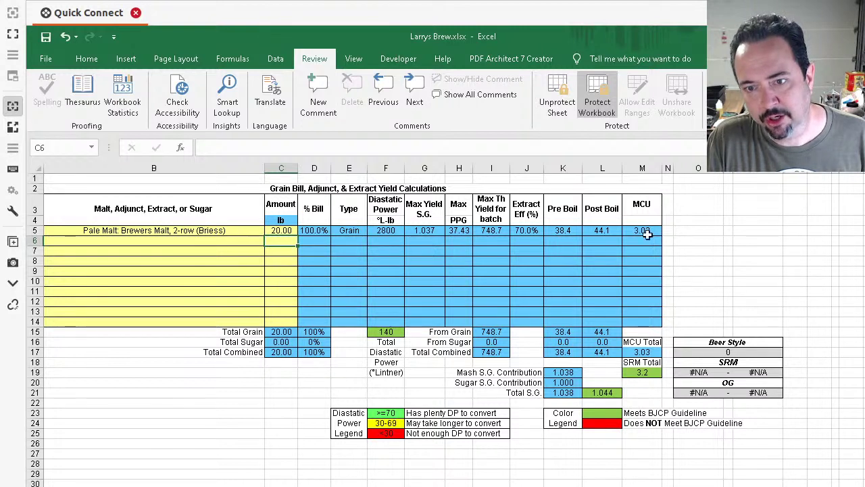
Step: Add Caramel Malt: BEST Caramel Munich I (BestMalz) as the second grain bill ingredient with an amount of 2 lb
{"action": "left_click", "coordinate": [253, 238]}
{"action": "left_click", "coordinate": [270, 243]}
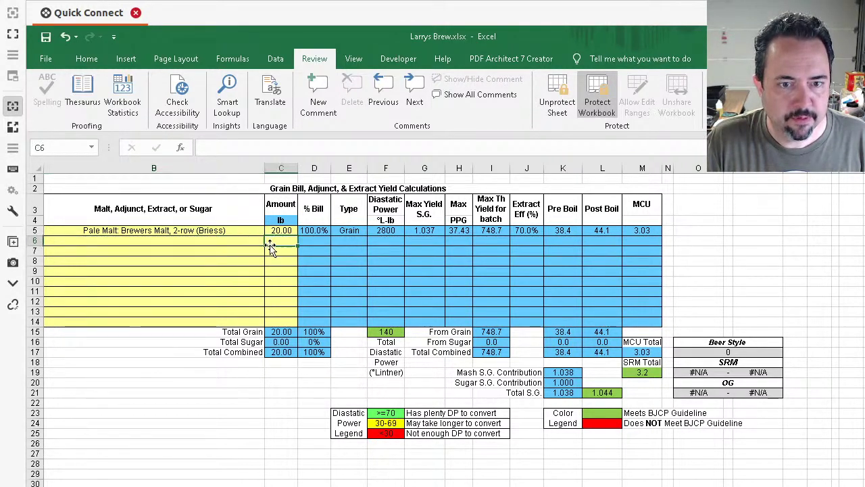
{"action": "left_click", "coordinate": [261, 242]}
{"action": "left_click", "coordinate": [269, 241]}
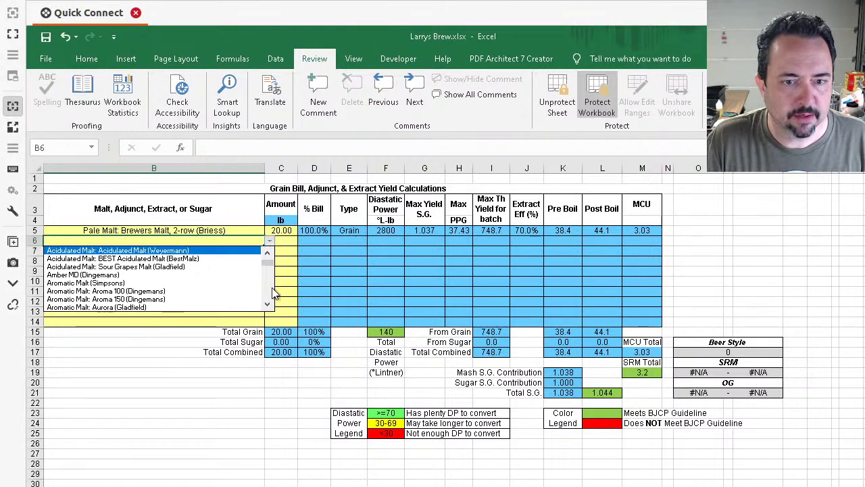
{"action": "scroll", "coordinate": [269, 290], "scroll_direction": "down", "scroll_amount": 6}
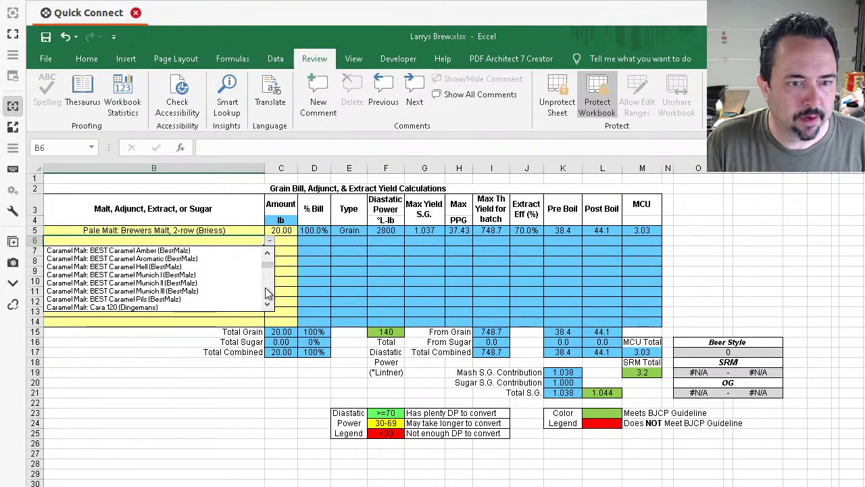
{"action": "left_click", "coordinate": [177, 275]}
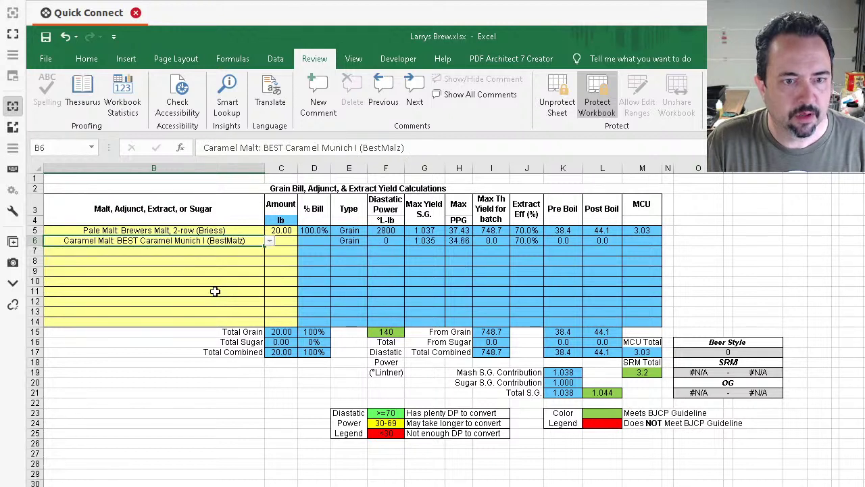
{"action": "left_click", "coordinate": [282, 242]}
{"action": "type", "text": "2"}
{"action": "key", "text": "ctrl+Return"}
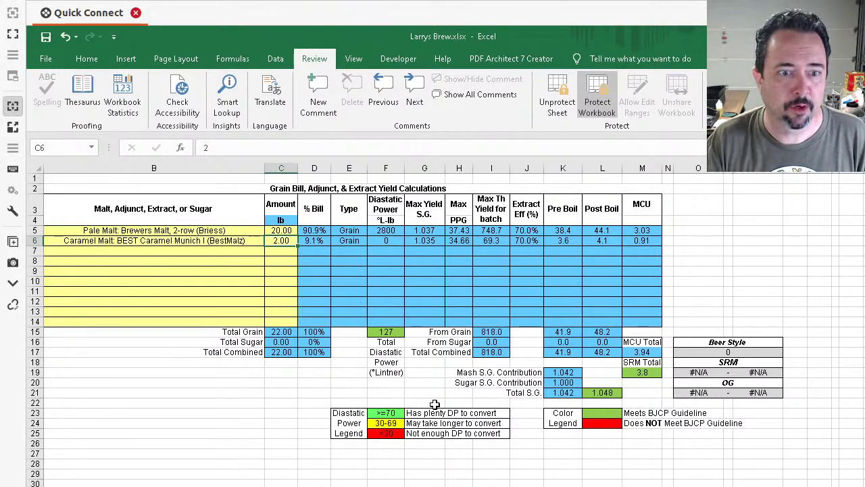
{"action": "left_click", "coordinate": [237, 241]}
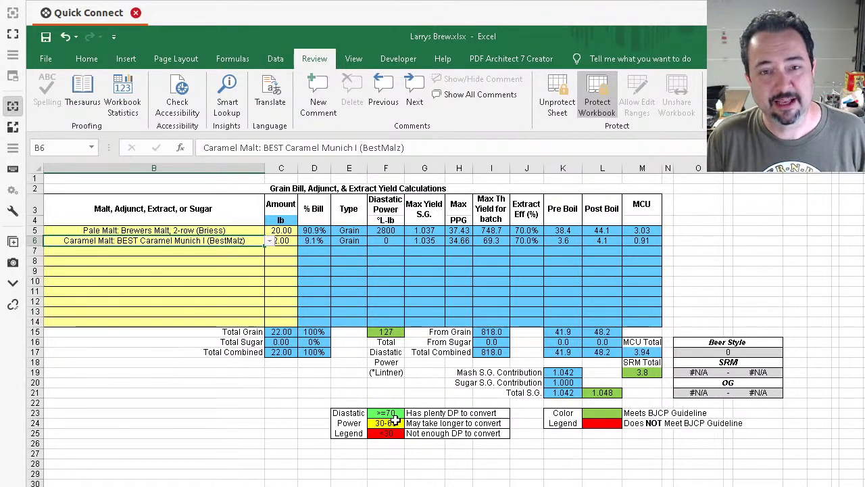
Step: Set the beer style on the recipe sheet to 18B. American Pale Ale
{"action": "left_click", "coordinate": [255, 253]}
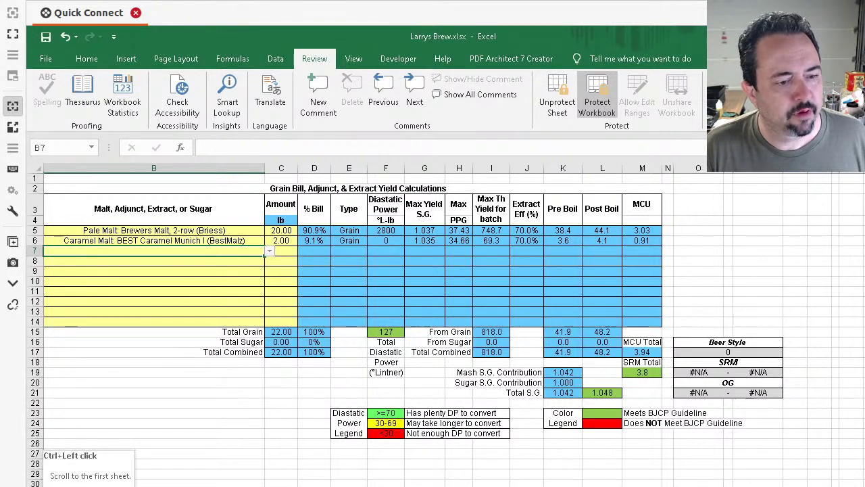
{"action": "key", "text": "ctrl+Page_Up"}
{"action": "scroll", "coordinate": [159, 229], "scroll_direction": "up", "scroll_amount": 7}
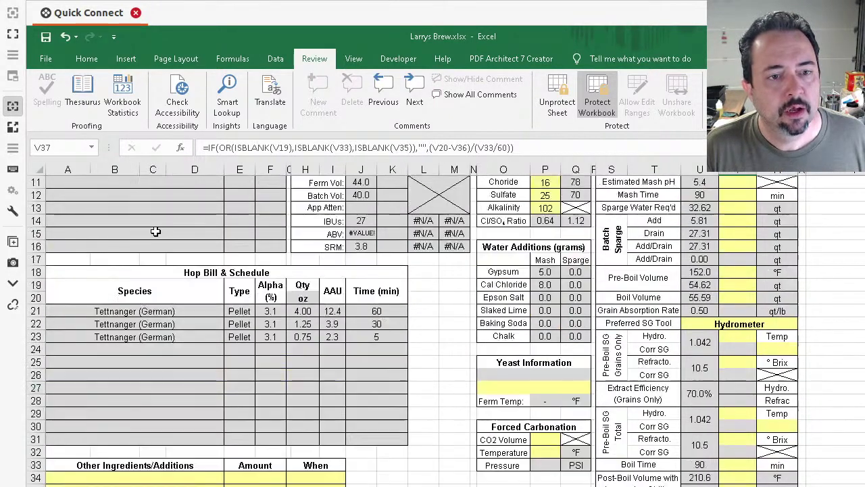
{"action": "left_click", "coordinate": [195, 185]}
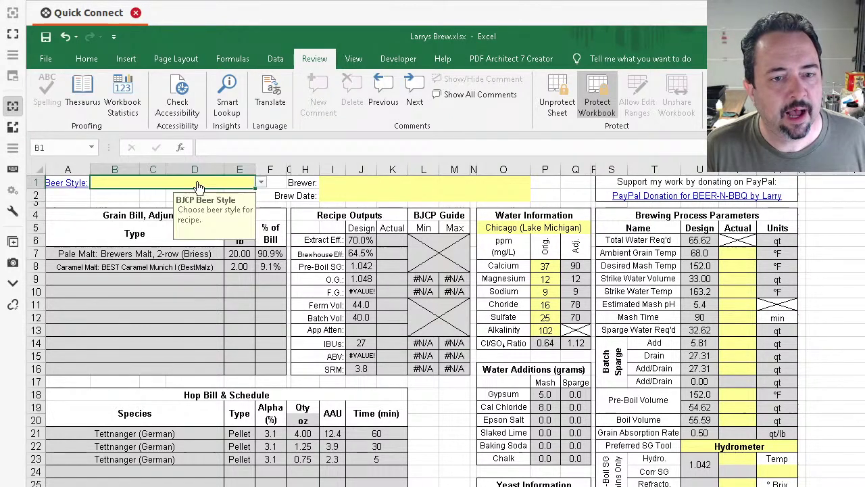
{"action": "left_click", "coordinate": [259, 184]}
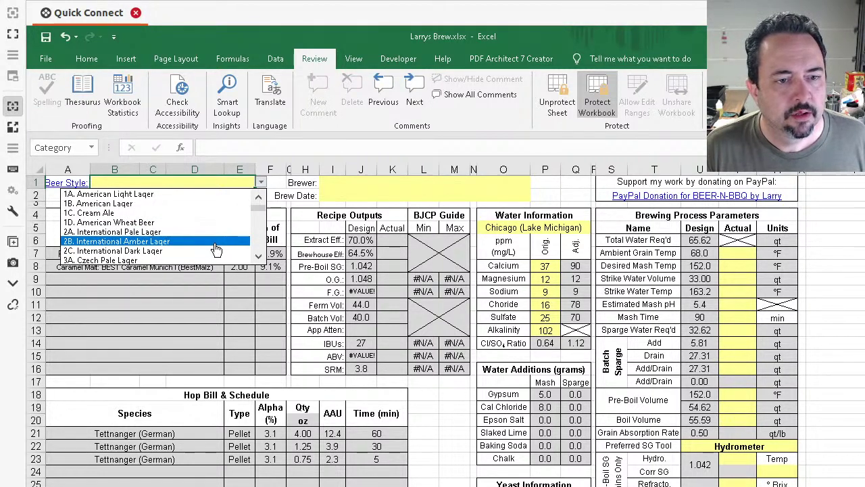
{"action": "scroll", "coordinate": [263, 230], "scroll_direction": "down", "scroll_amount": 3}
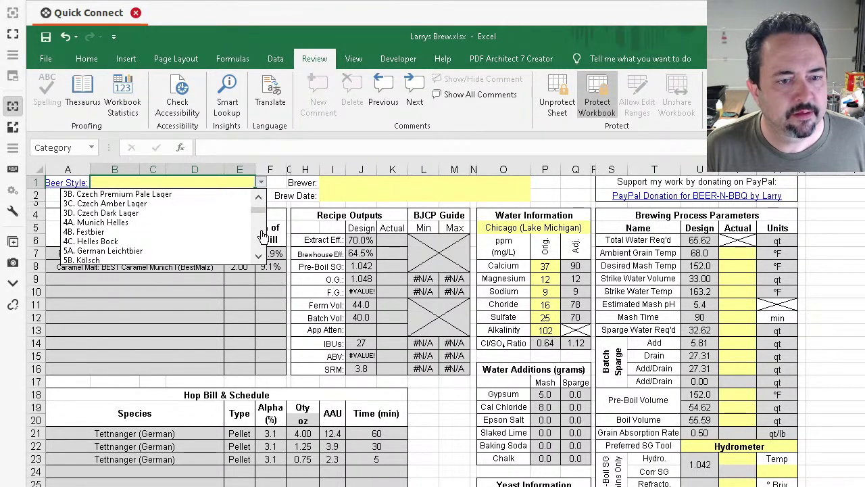
{"action": "scroll", "coordinate": [261, 237], "scroll_direction": "down", "scroll_amount": 2}
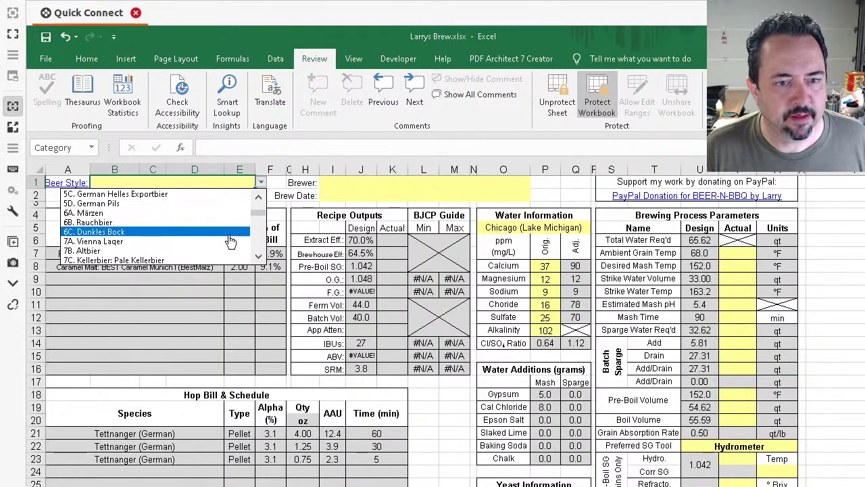
{"action": "scroll", "coordinate": [260, 244], "scroll_direction": "down", "scroll_amount": 3}
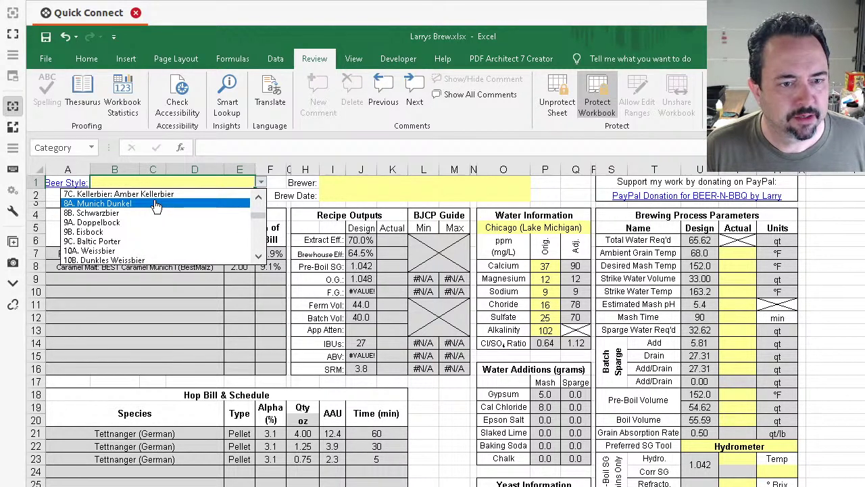
{"action": "scroll", "coordinate": [264, 242], "scroll_direction": "down", "scroll_amount": 3}
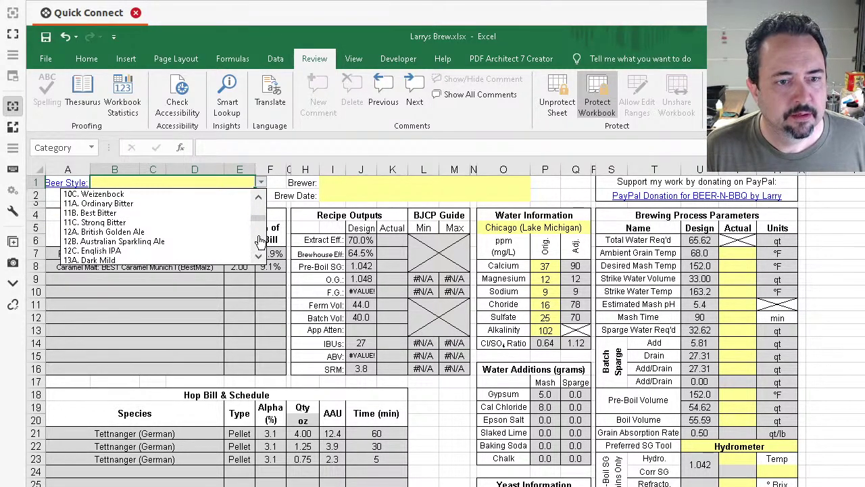
{"action": "scroll", "coordinate": [261, 242], "scroll_direction": "down", "scroll_amount": 3}
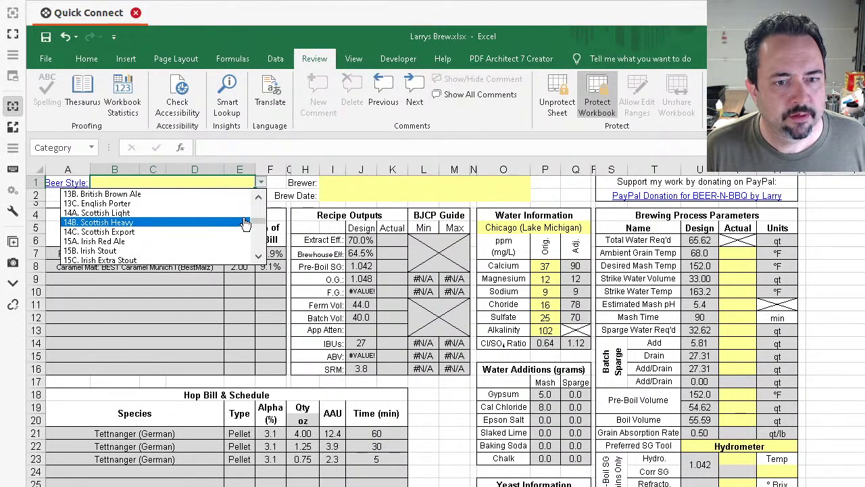
{"action": "scroll", "coordinate": [262, 227], "scroll_direction": "down", "scroll_amount": 3}
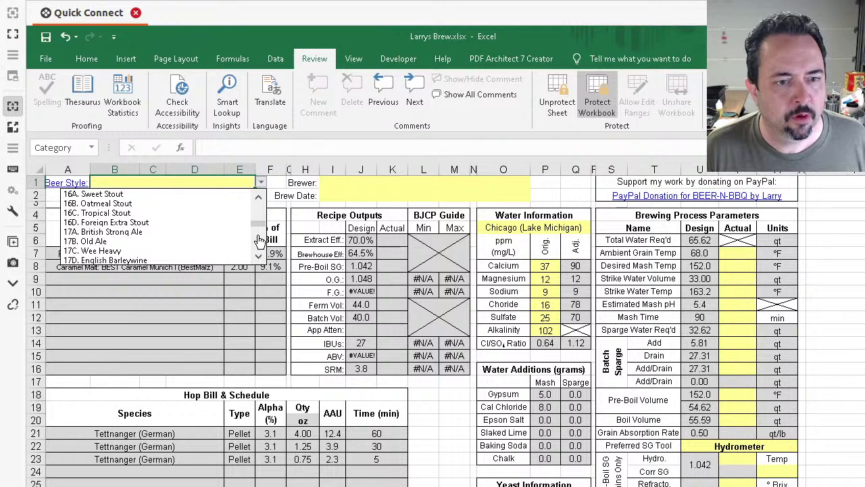
{"action": "scroll", "coordinate": [260, 242], "scroll_direction": "down", "scroll_amount": 3}
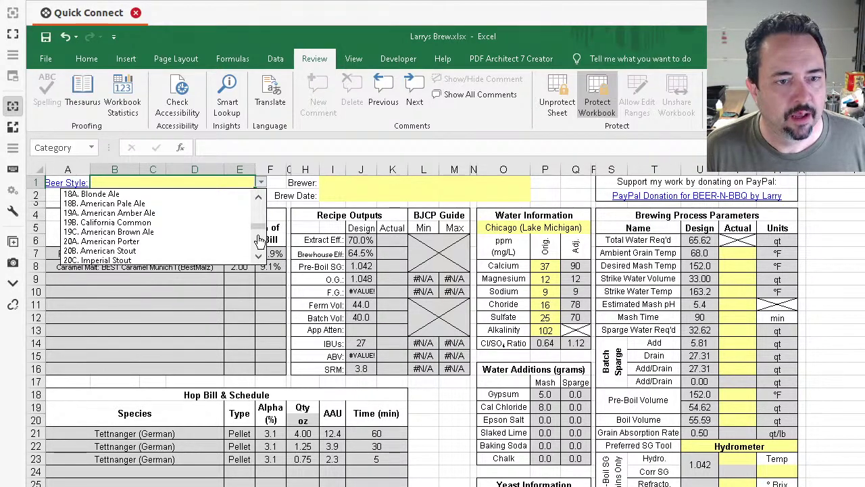
{"action": "left_click", "coordinate": [155, 203]}
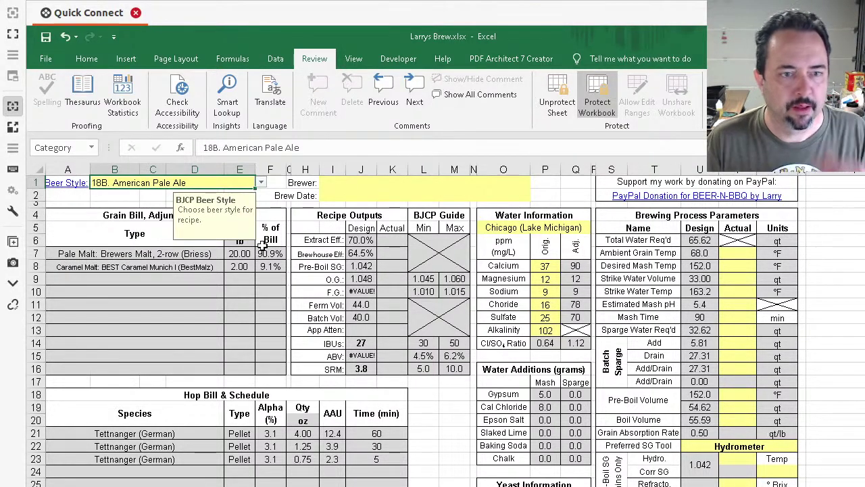
Step: Compare the design O.G., F.G. and ABV on the recipe sheet with the BJCP guide, and return to the grain bill sheet
{"action": "left_click", "coordinate": [310, 331]}
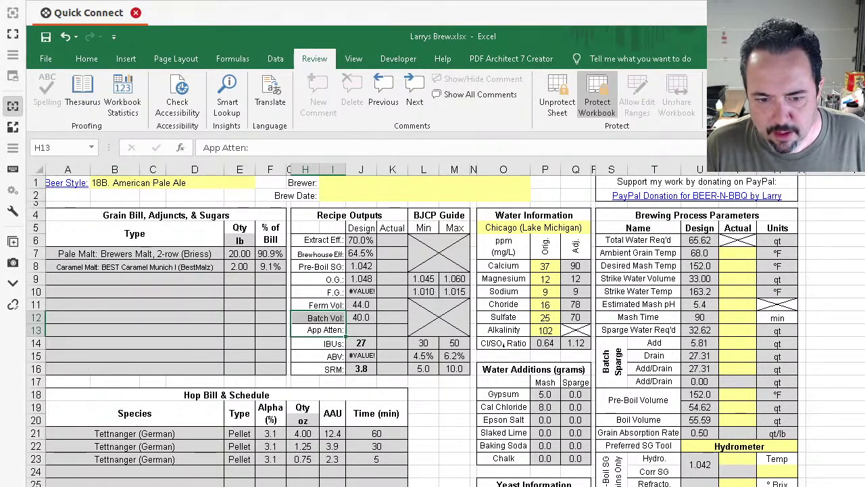
{"action": "key", "text": "ctrl+Page_Down"}
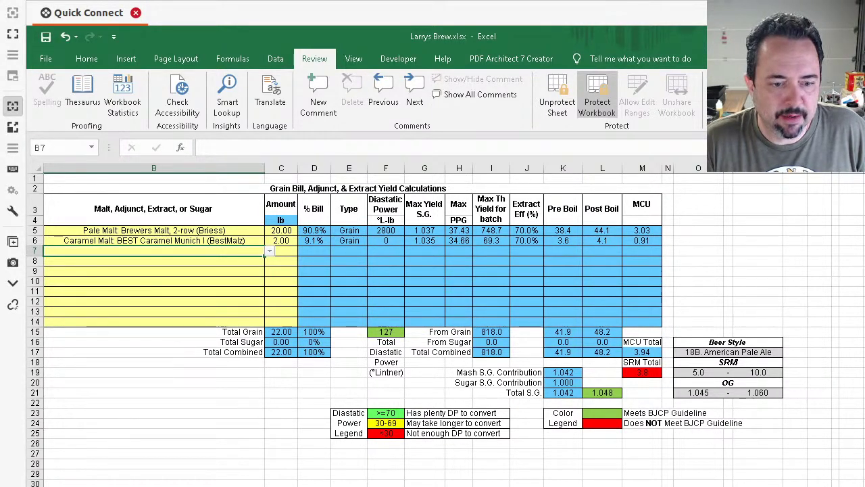
{"action": "key", "text": "ctrl+Page_Up"}
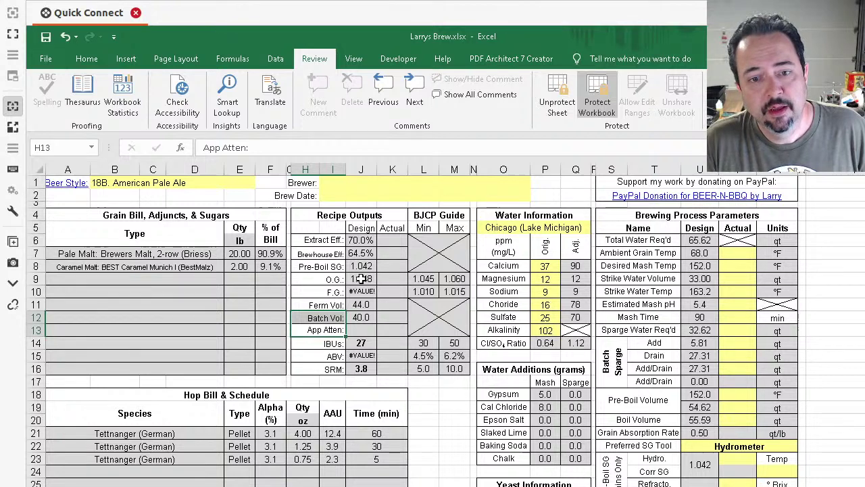
{"action": "left_click", "coordinate": [430, 280]}
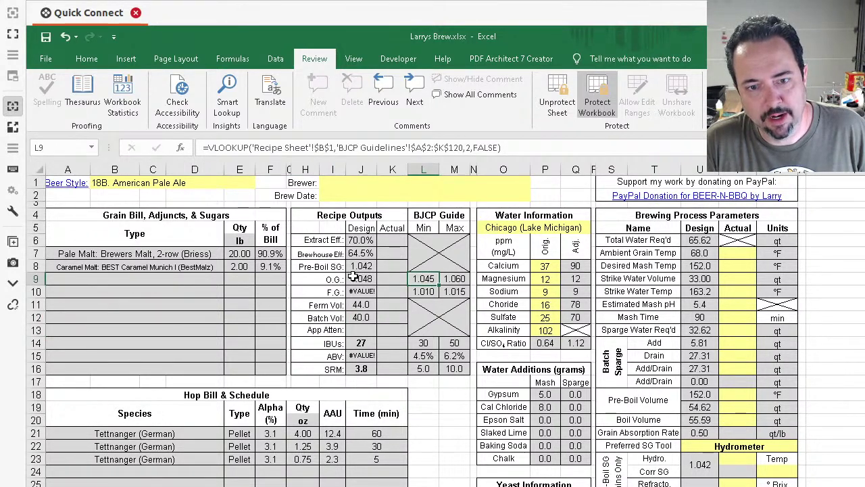
{"action": "left_click", "coordinate": [355, 277]}
{"action": "left_click", "coordinate": [362, 293]}
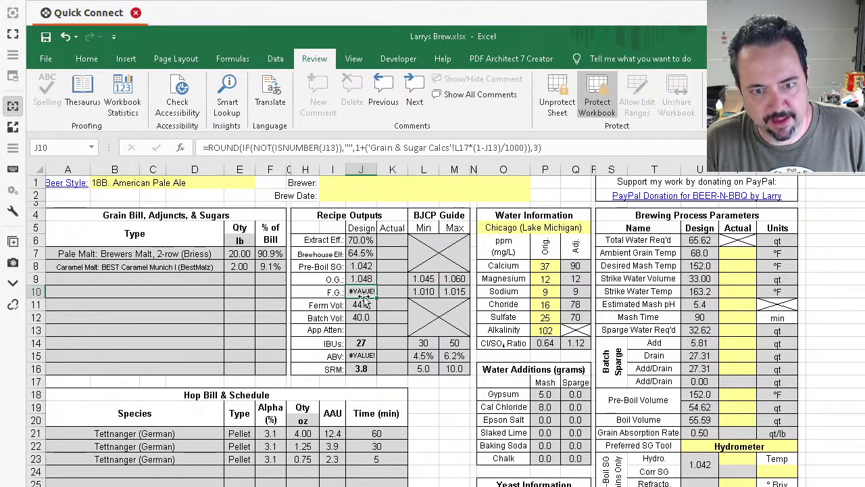
{"action": "left_click", "coordinate": [363, 357]}
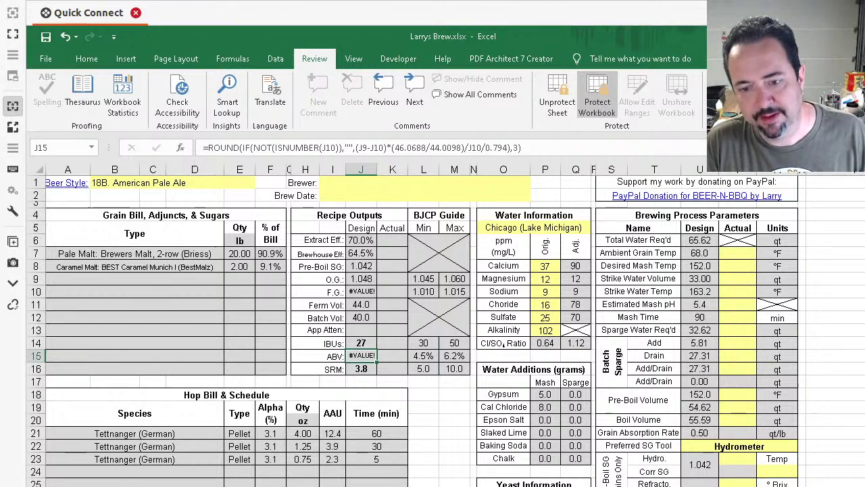
{"action": "left_click", "coordinate": [360, 484]}
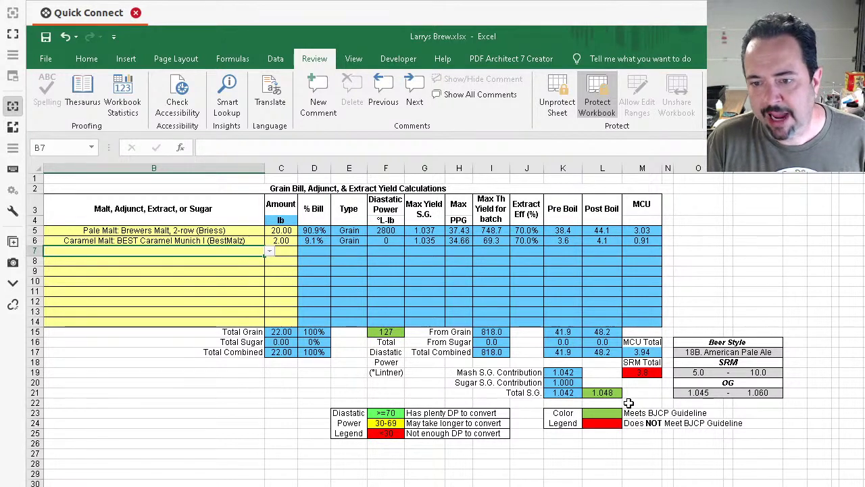
Step: Try amounts of 4 lb and 5 lb for the BEST Caramel Munich I malt
{"action": "left_click", "coordinate": [283, 244]}
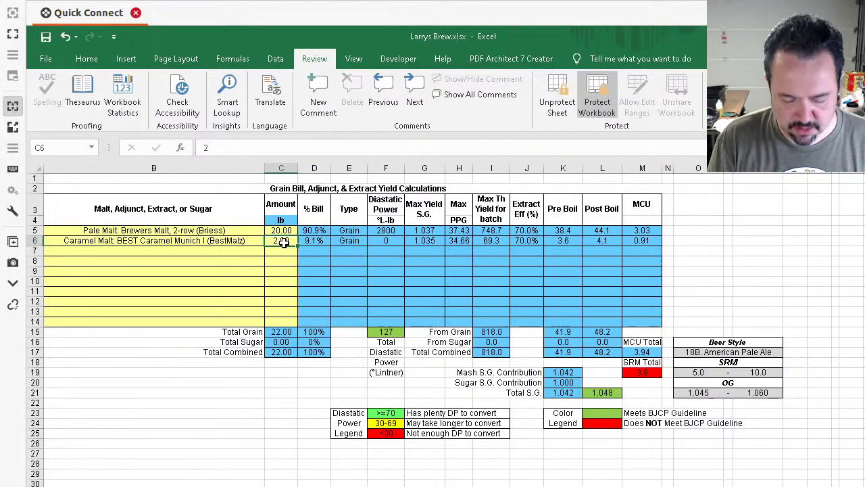
{"action": "type", "text": "4"}
{"action": "key", "text": "Return"}
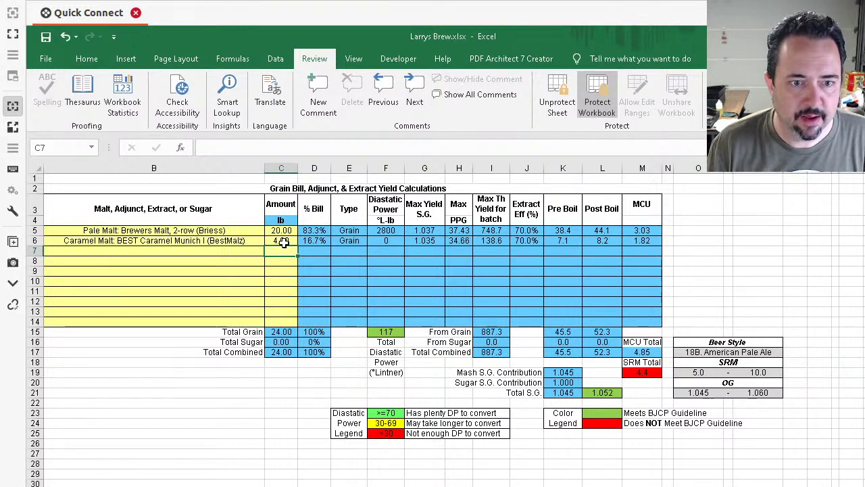
{"action": "left_click", "coordinate": [283, 243]}
{"action": "type", "text": "5"}
{"action": "key", "text": "Return"}
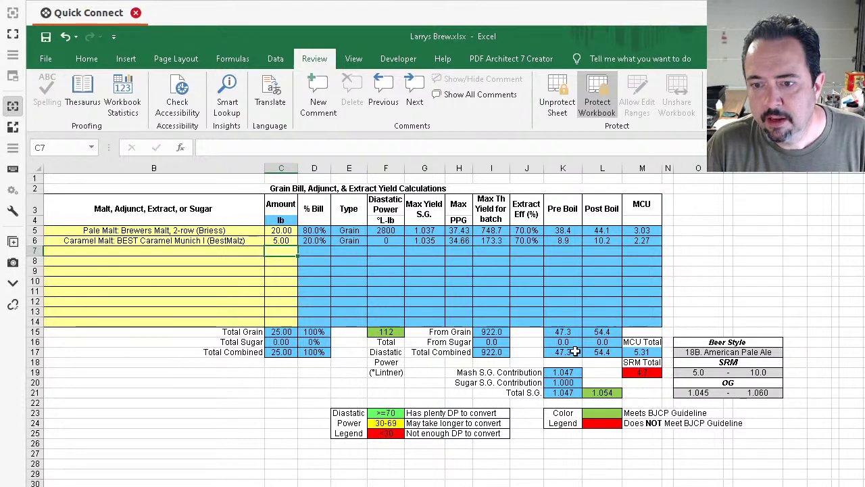
Step: Replace the second grain bill ingredient with Caramel Malt: Caramel Munich Malt 60L (Briess) and set its amount to 2 lb
{"action": "left_click", "coordinate": [243, 242]}
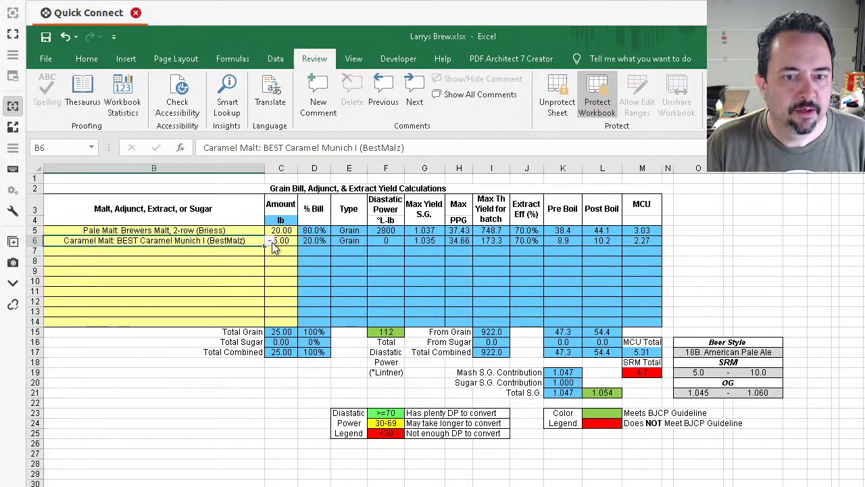
{"action": "left_click", "coordinate": [270, 241]}
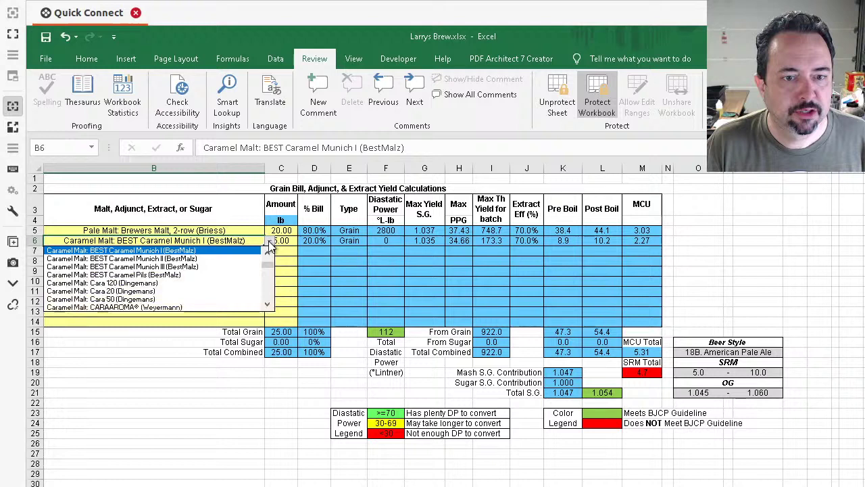
{"action": "left_click", "coordinate": [270, 284]}
{"action": "left_click_drag", "start_coordinate": [270, 268], "coordinate": [274, 293]}
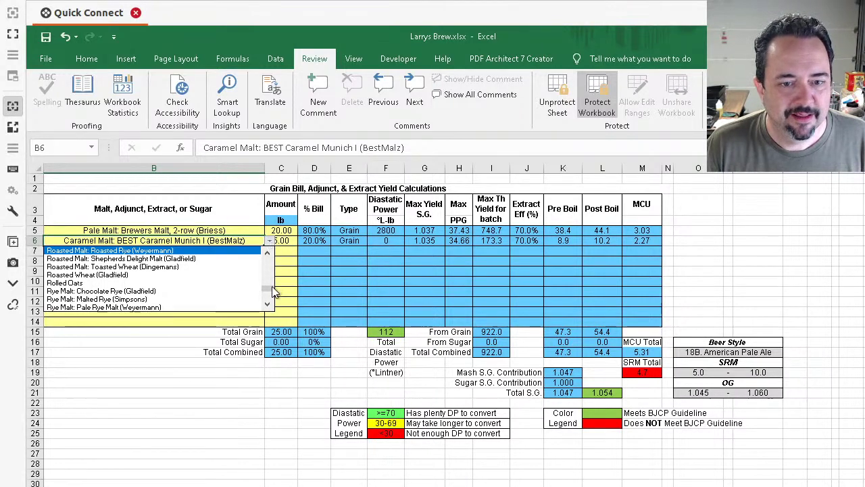
{"action": "left_click_drag", "start_coordinate": [273, 290], "coordinate": [266, 278]}
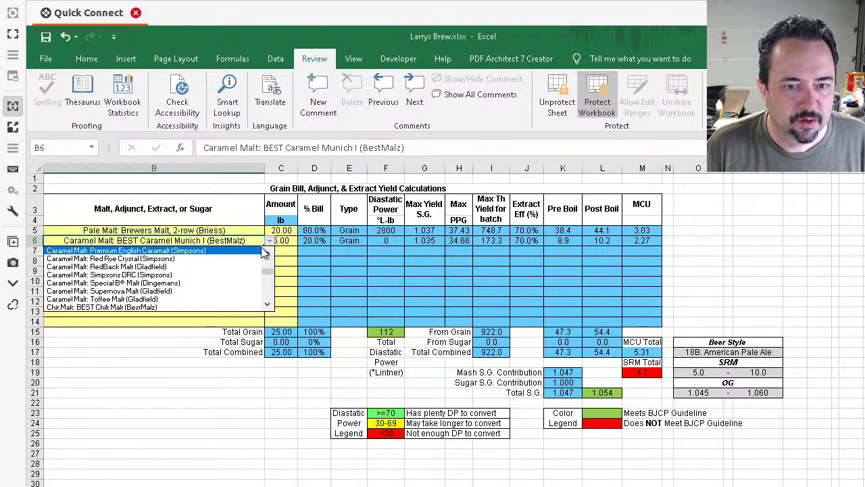
{"action": "left_click_drag", "start_coordinate": [269, 257], "coordinate": [271, 257]}
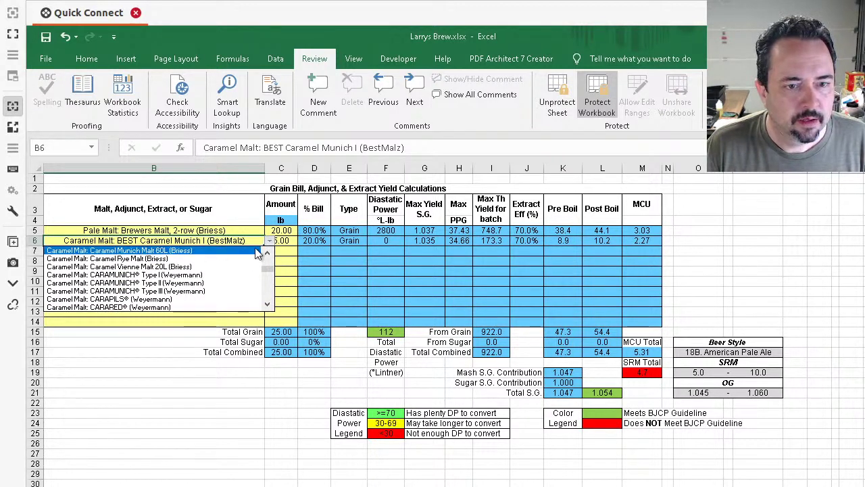
{"action": "left_click", "coordinate": [227, 250]}
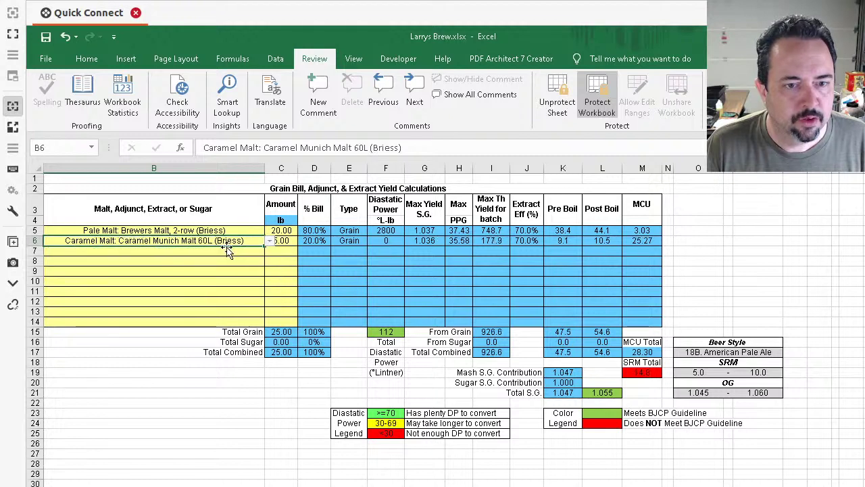
{"action": "left_click", "coordinate": [284, 242]}
{"action": "type", "text": "2"}
{"action": "key", "text": "Return"}
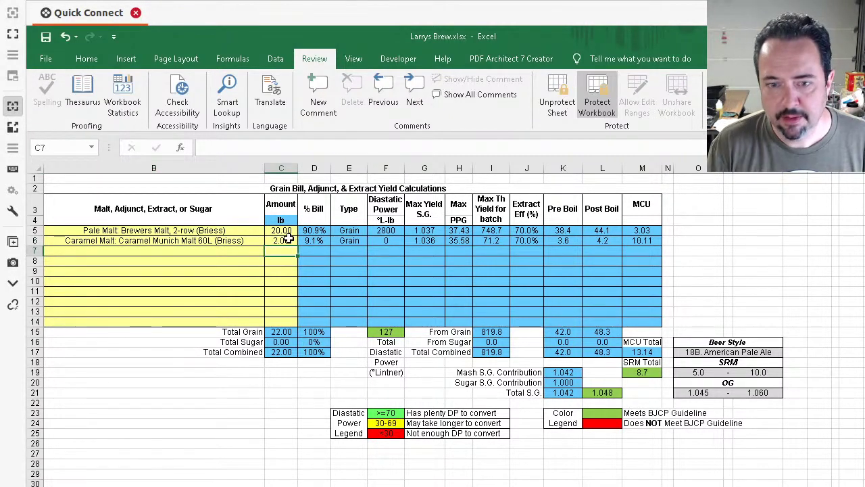
{"action": "left_click", "coordinate": [289, 240]}
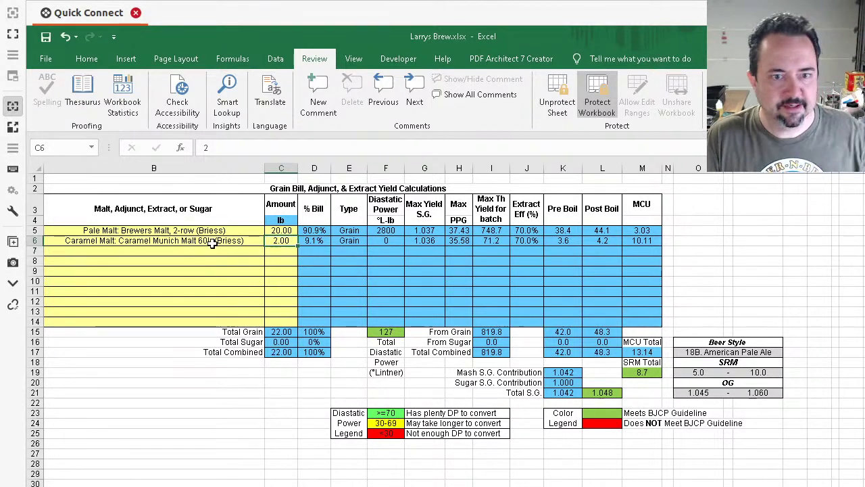
{"action": "left_click", "coordinate": [147, 240]}
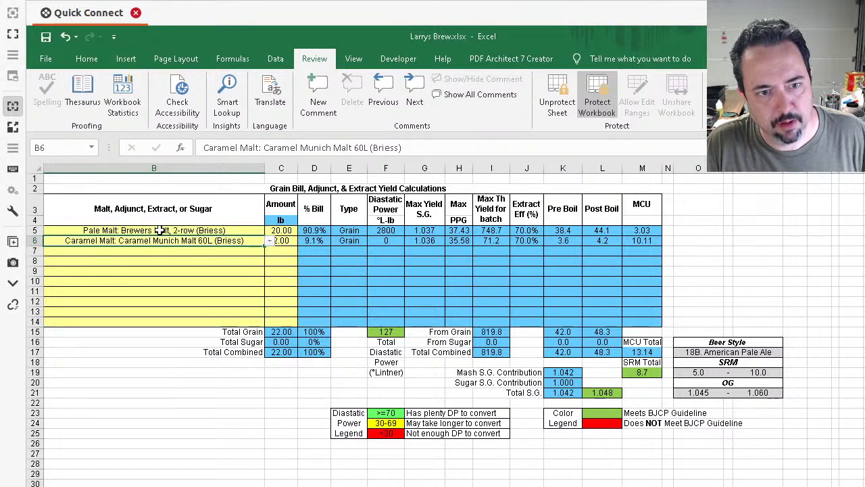
{"action": "left_click", "coordinate": [159, 231]}
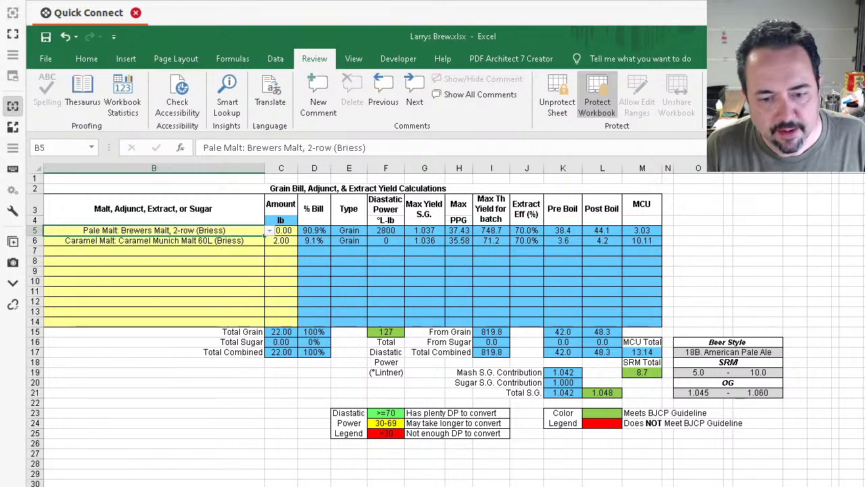
Step: Clear the time, type, species, alpha and quantity of the three Tettnanger (German) additions on the hops sheet
{"action": "key", "text": "ctrl+Page_Down"}
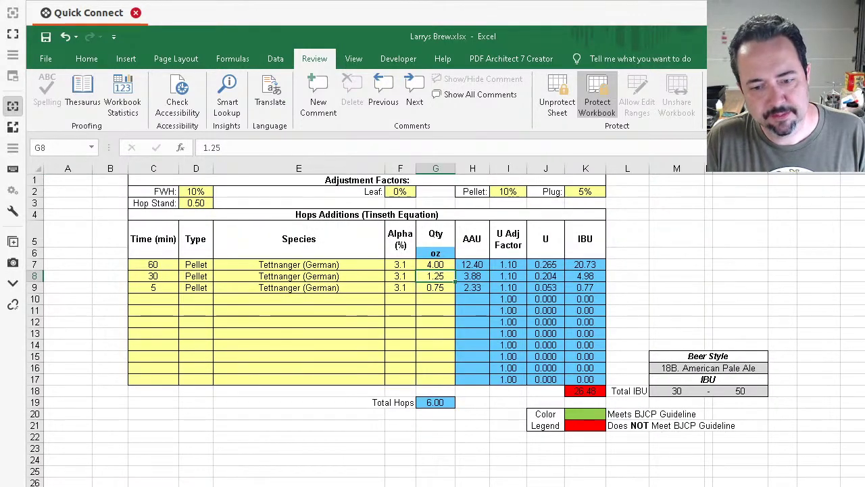
{"action": "left_click_drag", "start_coordinate": [375, 265], "coordinate": [429, 286]}
{"action": "left_click", "coordinate": [373, 309]}
{"action": "key", "text": "Delete"}
{"action": "key", "text": "Delete"}
{"action": "left_click_drag", "start_coordinate": [154, 268], "coordinate": [196, 288]}
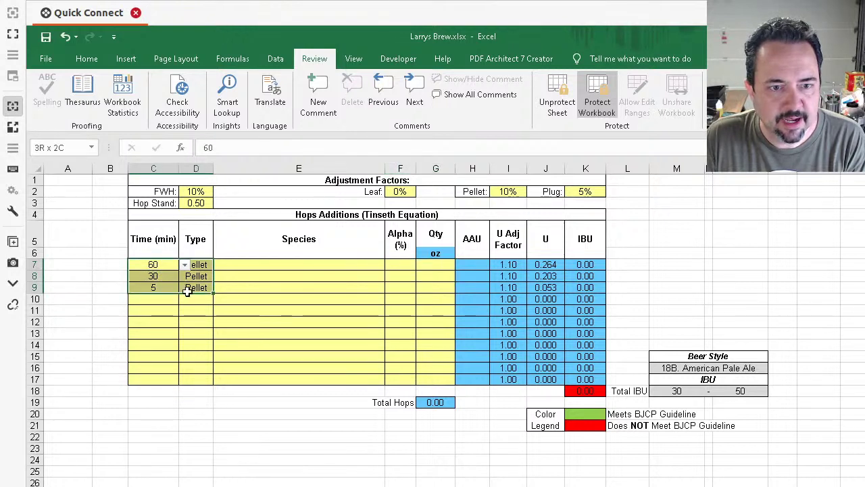
{"action": "key", "text": "Delete"}
{"action": "left_click", "coordinate": [205, 302]}
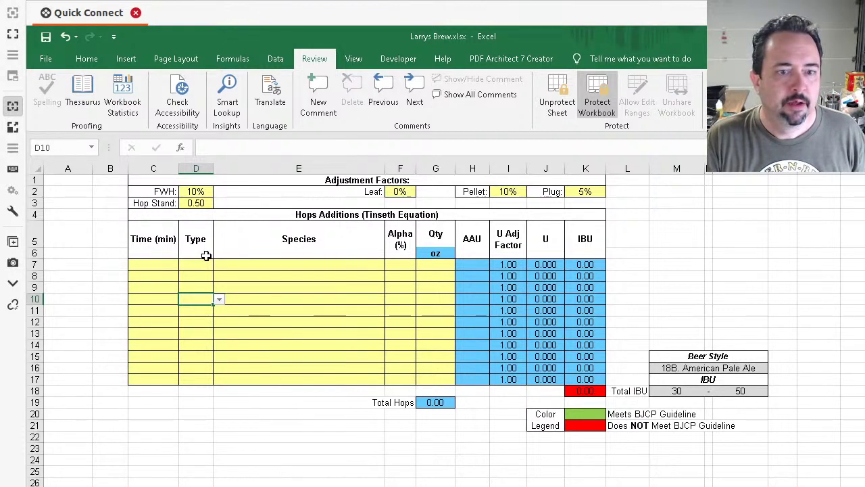
Step: Choose Azacca® (U.S.) as the species of the first hop addition and set its type to Pellet
{"action": "left_click", "coordinate": [253, 265]}
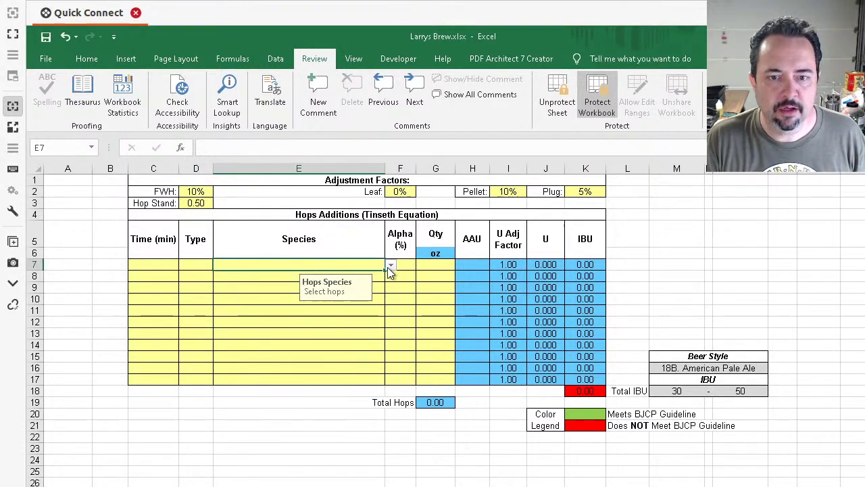
{"action": "left_click", "coordinate": [391, 265]}
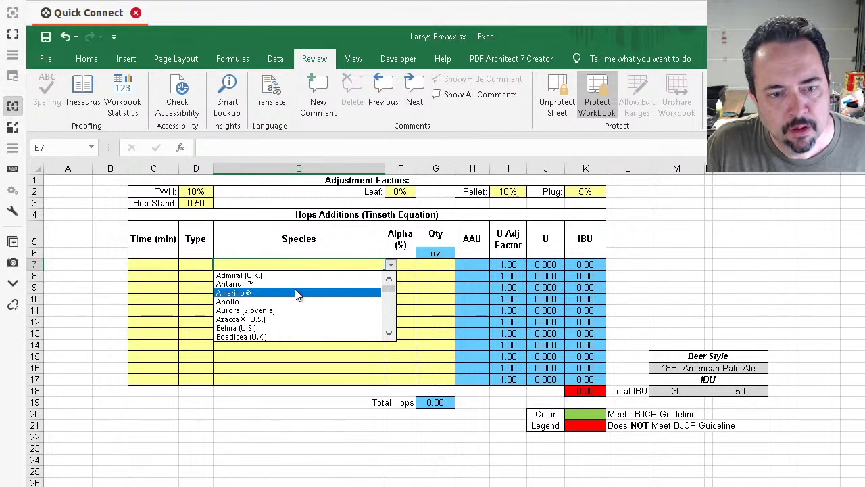
{"action": "left_click", "coordinate": [238, 319]}
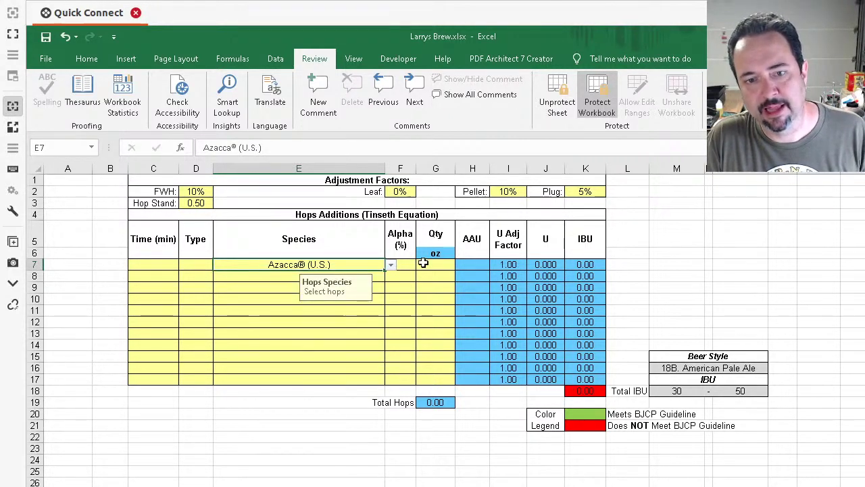
{"action": "left_click", "coordinate": [198, 265]}
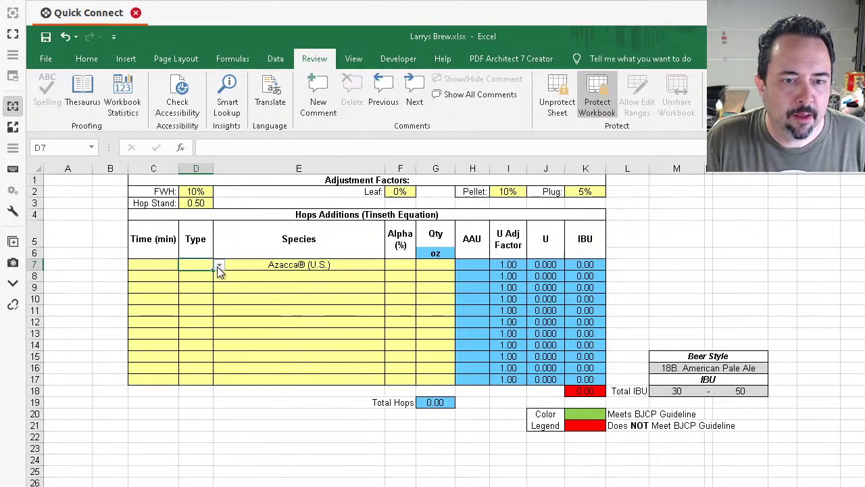
{"action": "left_click", "coordinate": [219, 265]}
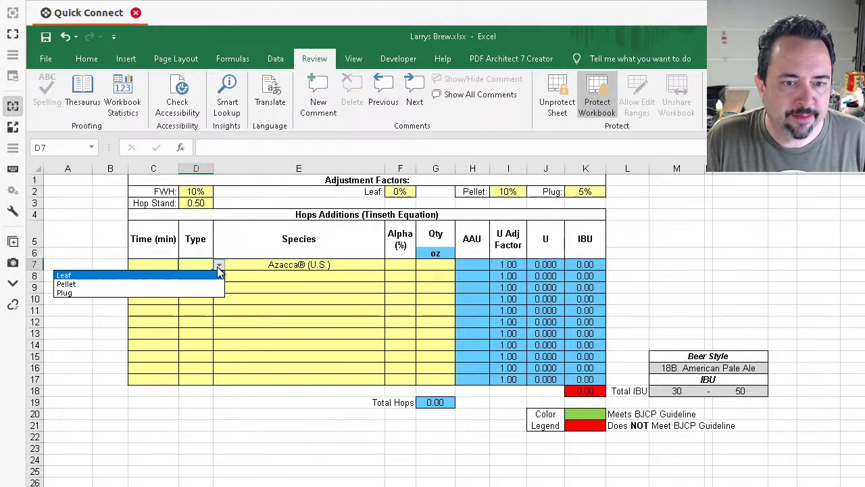
{"action": "left_click", "coordinate": [77, 277]}
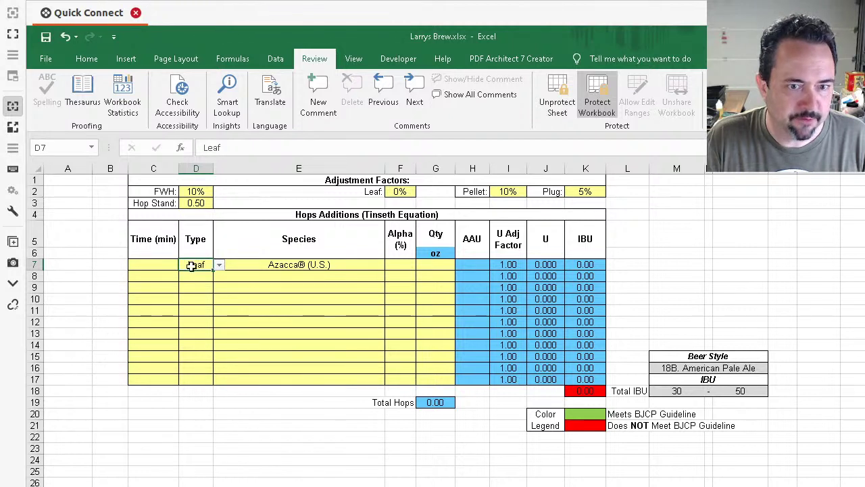
{"action": "left_click", "coordinate": [221, 270]}
{"action": "left_click", "coordinate": [211, 269]}
{"action": "left_click", "coordinate": [219, 265]}
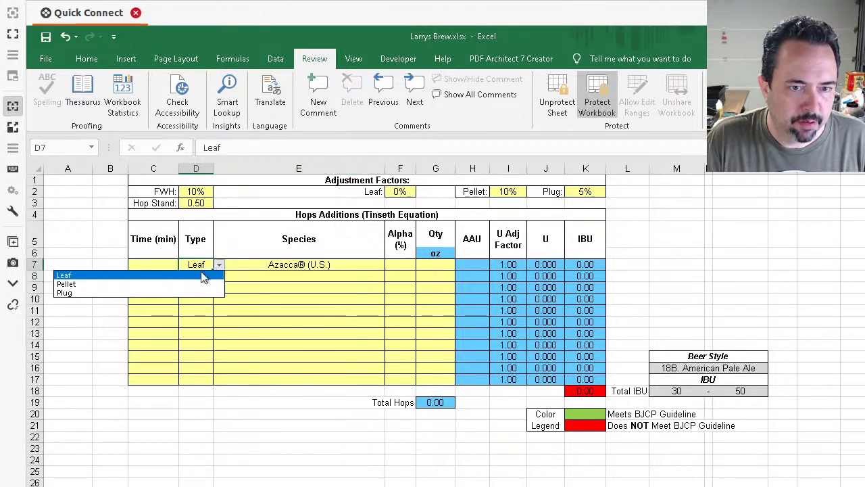
{"action": "left_click", "coordinate": [81, 285]}
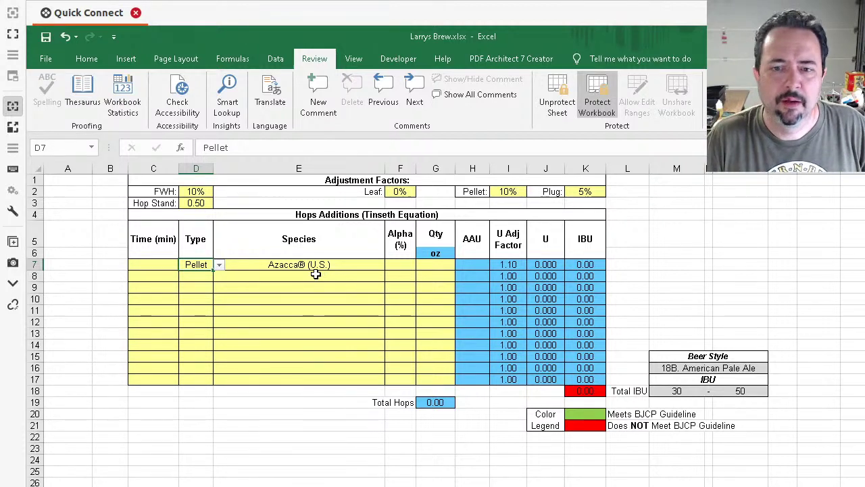
Step: Read the notes on the Leaf and Pellet hop adjustment factors
{"action": "left_click", "coordinate": [512, 192]}
{"action": "left_click", "coordinate": [409, 191]}
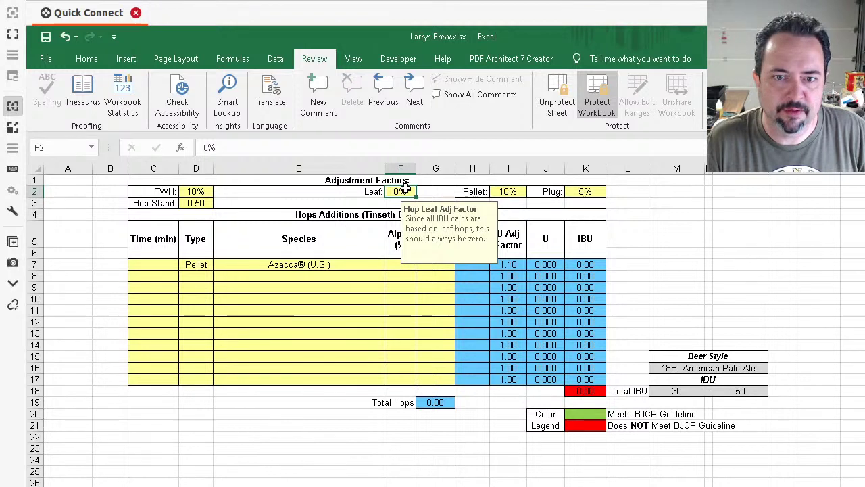
{"action": "left_click", "coordinate": [509, 191]}
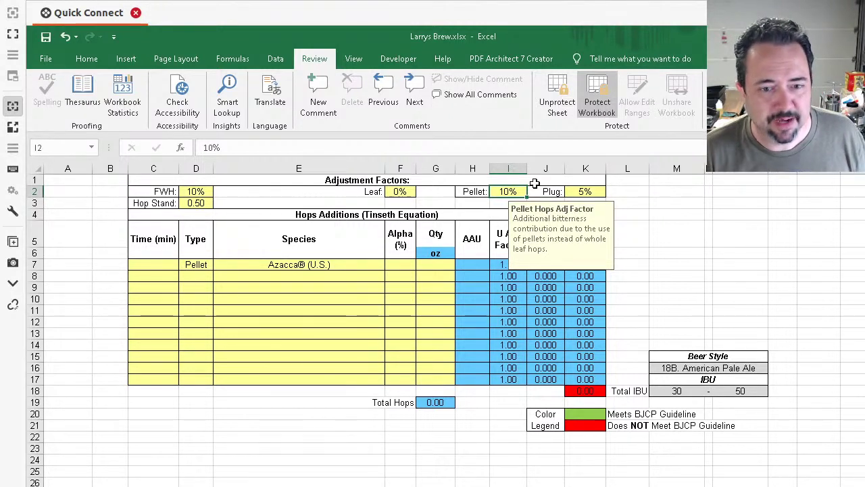
Step: Set the first hop addition's time to FWH and view the note on the FWH adjustment factor
{"action": "left_click", "coordinate": [167, 264]}
{"action": "left_click", "coordinate": [185, 265]}
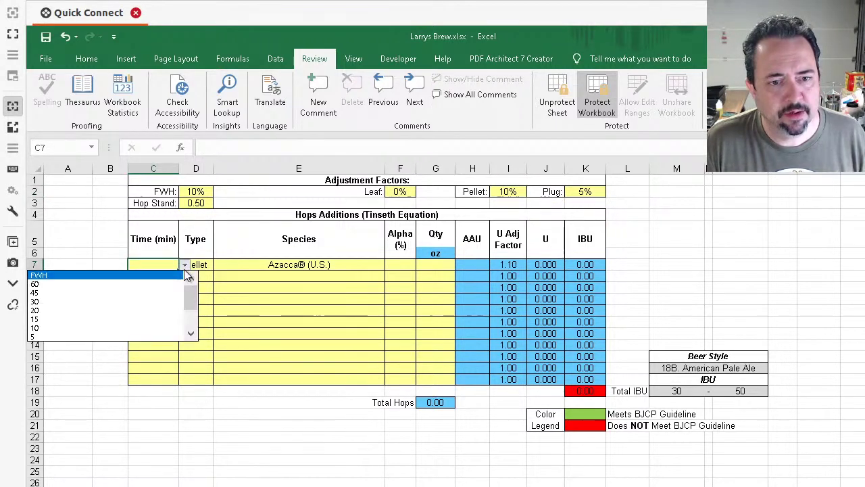
{"action": "left_click", "coordinate": [66, 277]}
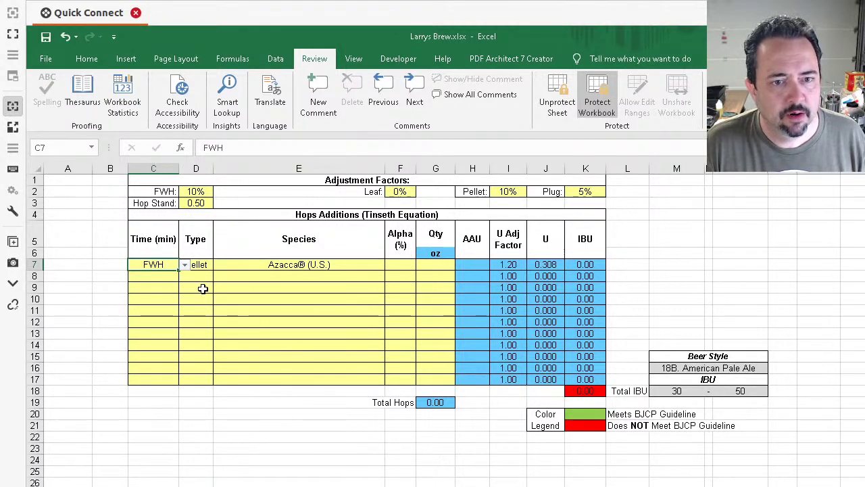
{"action": "left_click", "coordinate": [202, 191]}
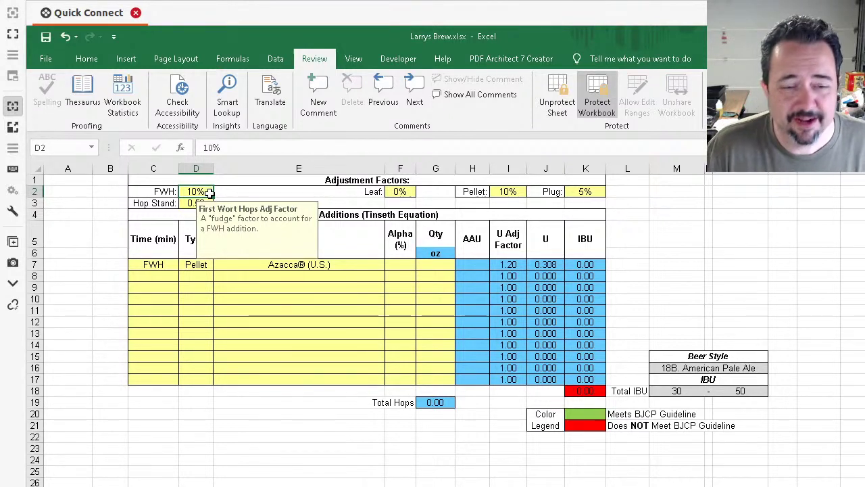
Step: Give the FWH Azacca® addition an alpha of 4.5% and a quantity of 1 oz
{"action": "left_click", "coordinate": [403, 265]}
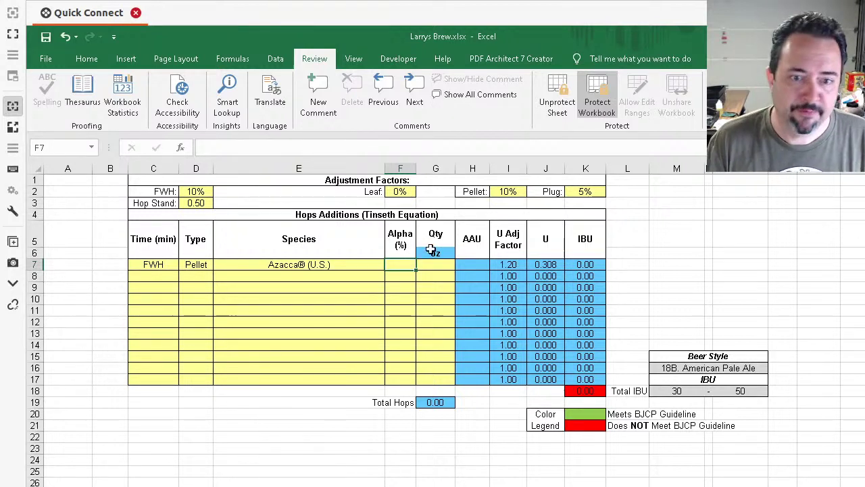
{"action": "type", "text": "4.5"}
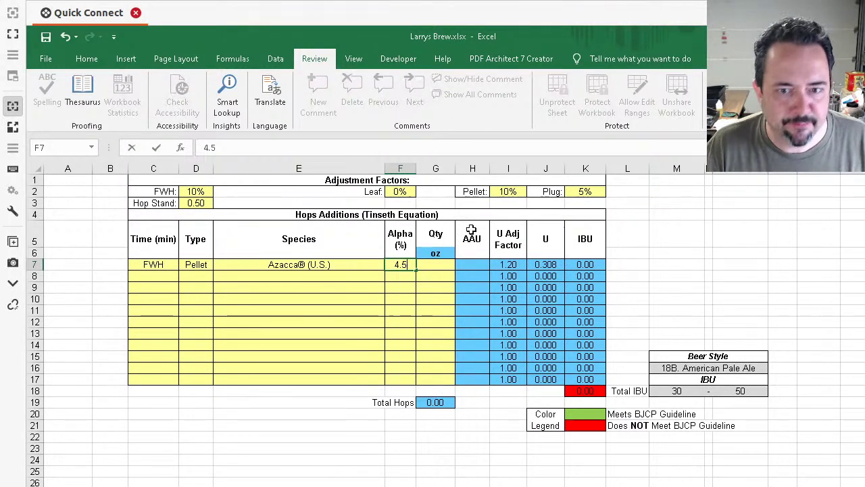
{"action": "left_click", "coordinate": [419, 267]}
{"action": "type", "text": "1"}
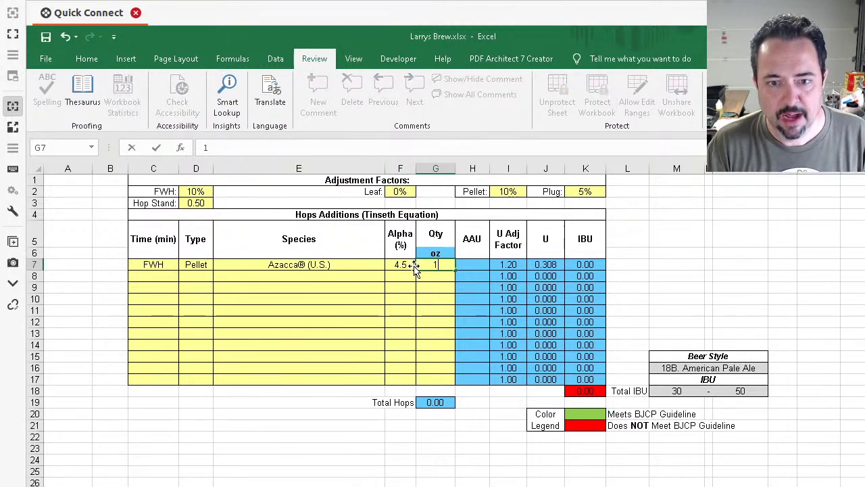
{"action": "key", "text": "Return"}
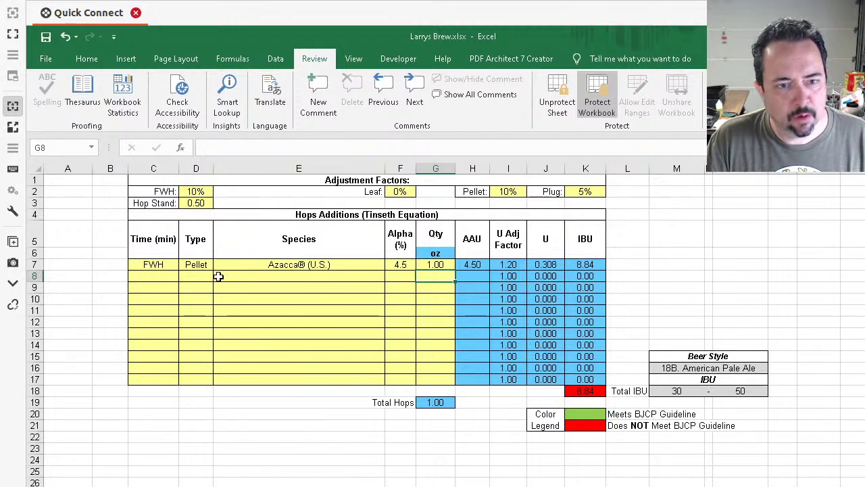
Step: Start a second hop addition with a time of 60 minutes and the type Pellet
{"action": "left_click", "coordinate": [169, 276]}
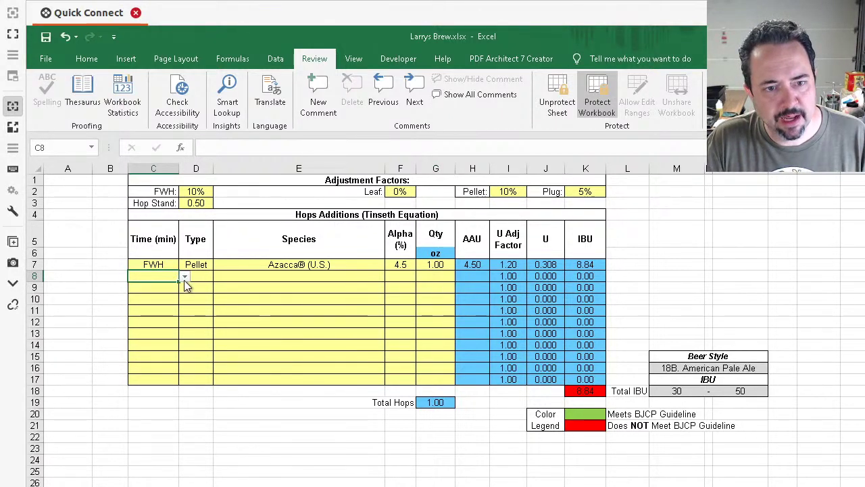
{"action": "left_click", "coordinate": [185, 277]}
{"action": "left_click", "coordinate": [105, 301]}
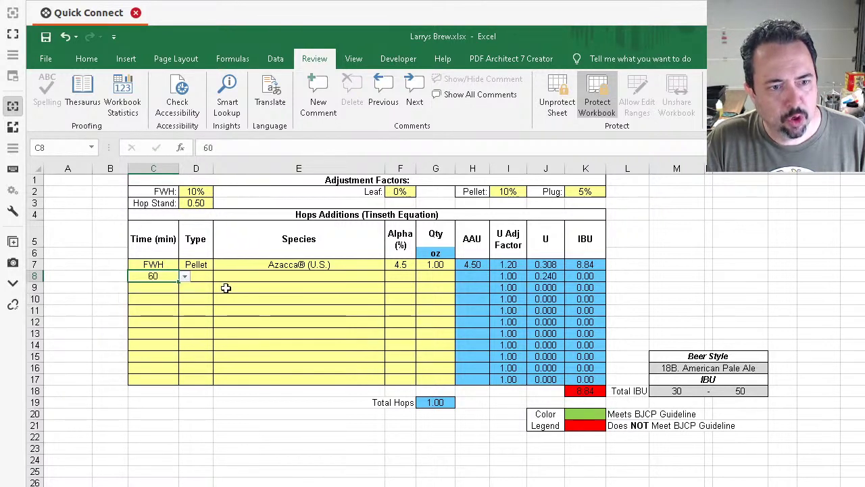
{"action": "left_click", "coordinate": [208, 278]}
{"action": "left_click", "coordinate": [218, 276]}
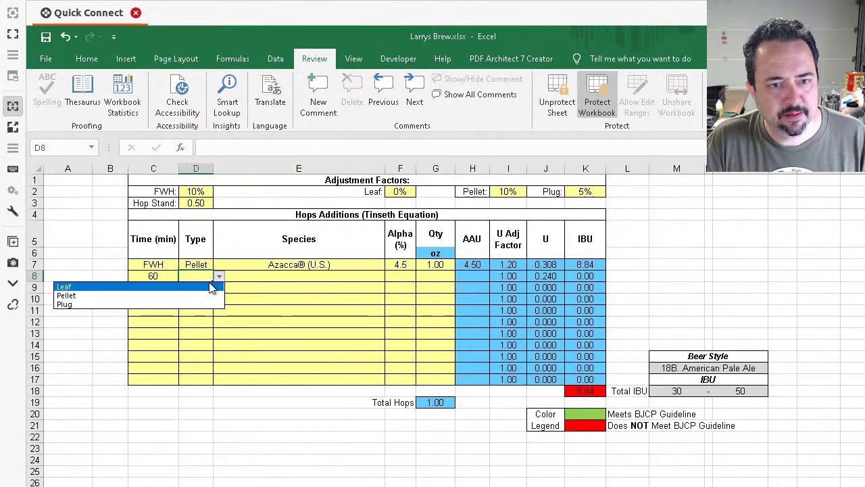
{"action": "left_click", "coordinate": [174, 296]}
Step: Complete the 60-minute addition with species Azacca® (U.S.), 4.5% alpha and a quantity of 1 oz
{"action": "left_click", "coordinate": [261, 275]}
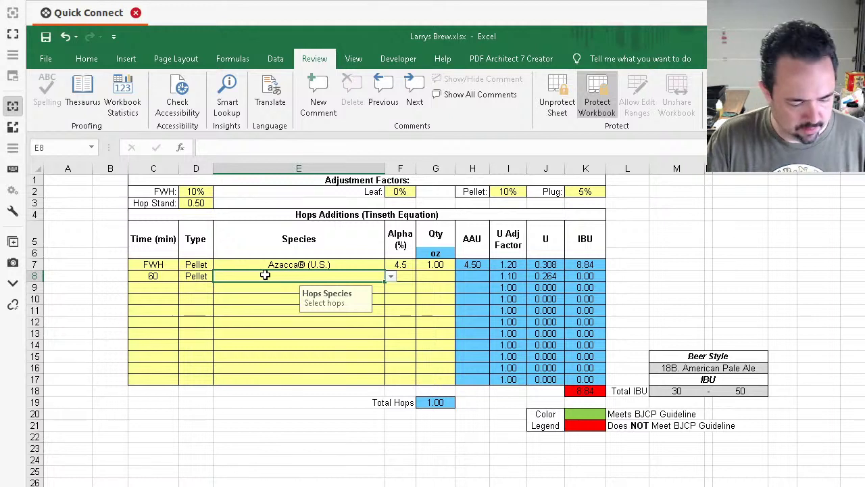
{"action": "type", "text": "azacca® (U.S."}
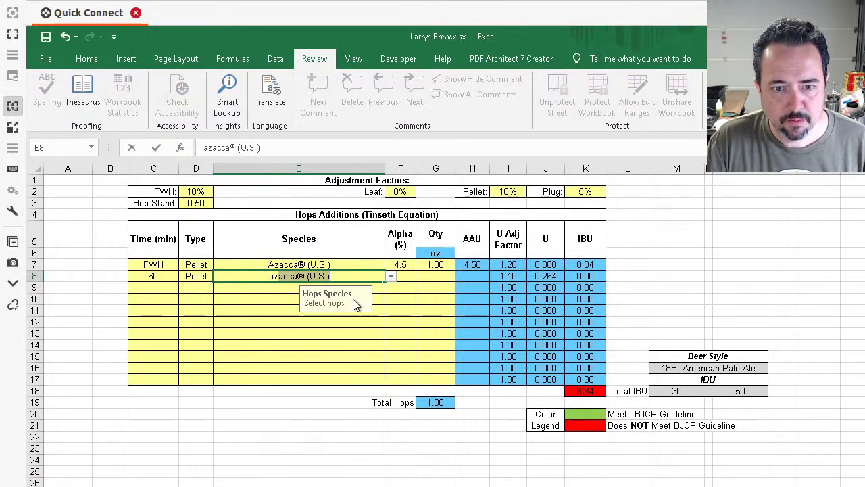
{"action": "left_click", "coordinate": [391, 277]}
{"action": "key", "text": "Escape"}
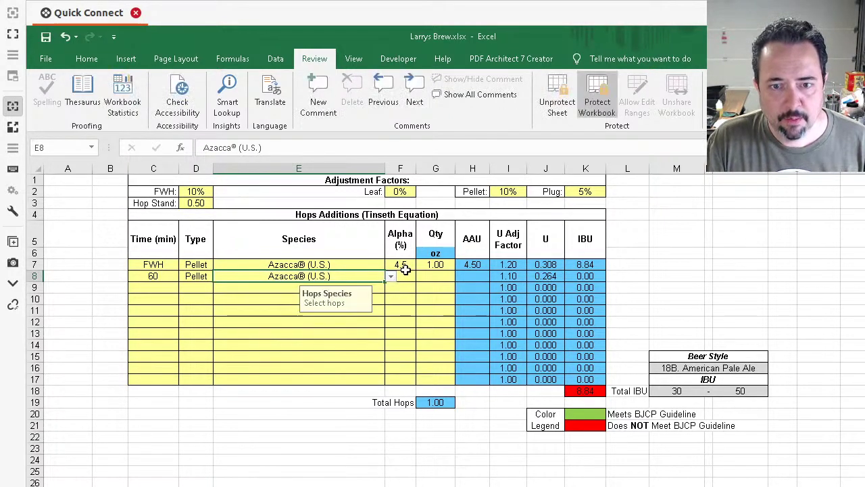
{"action": "left_click", "coordinate": [406, 276]}
{"action": "type", "text": "4.5"}
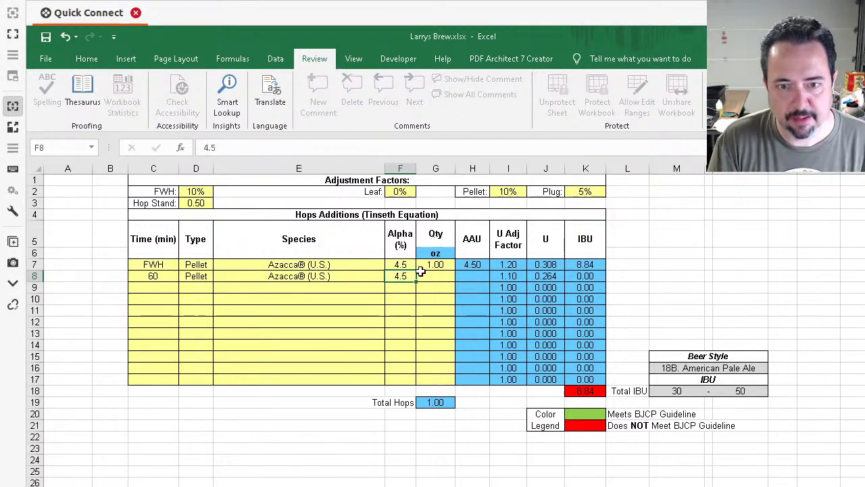
{"action": "key", "text": "Return"}
{"action": "left_click", "coordinate": [426, 274]}
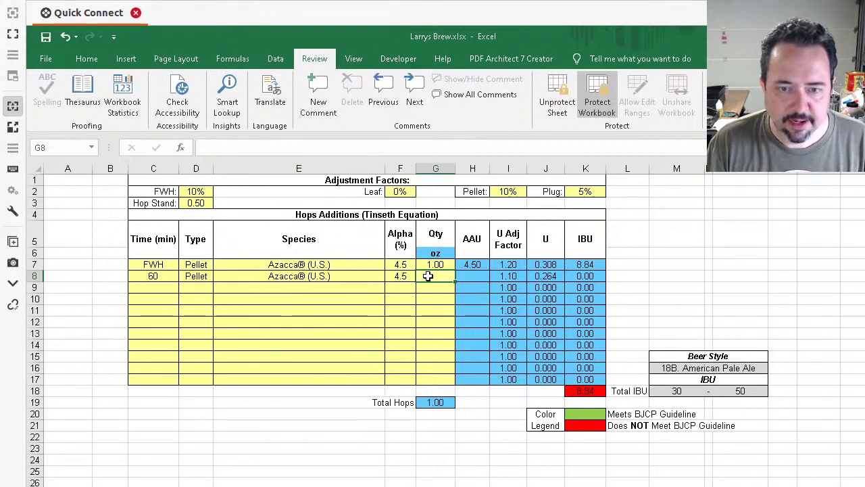
{"action": "type", "text": "1"}
{"action": "key", "text": "Return"}
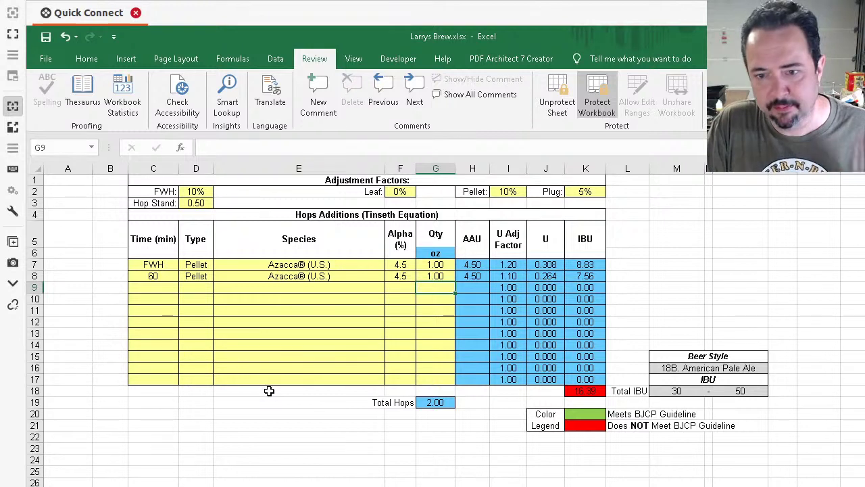
Step: Start a third hop addition with a time of 20 minutes and the type Pellet
{"action": "left_click", "coordinate": [156, 290]}
{"action": "left_click", "coordinate": [184, 290]}
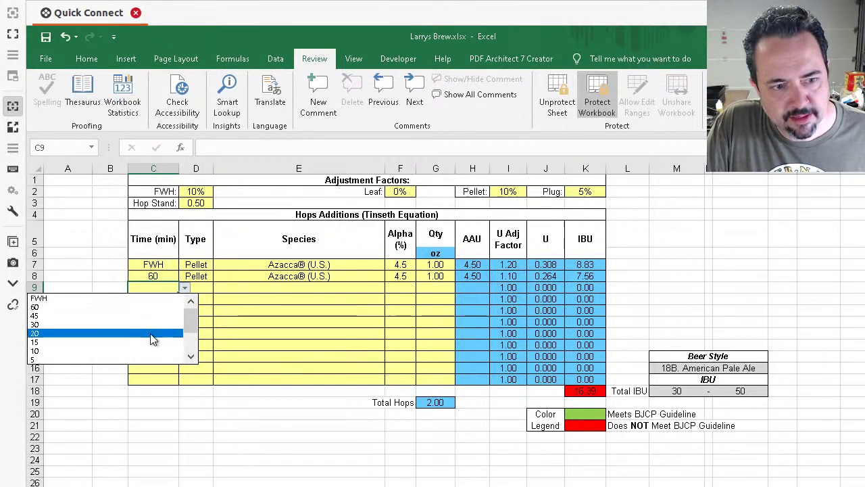
{"action": "left_click", "coordinate": [153, 339]}
{"action": "left_click", "coordinate": [203, 288]}
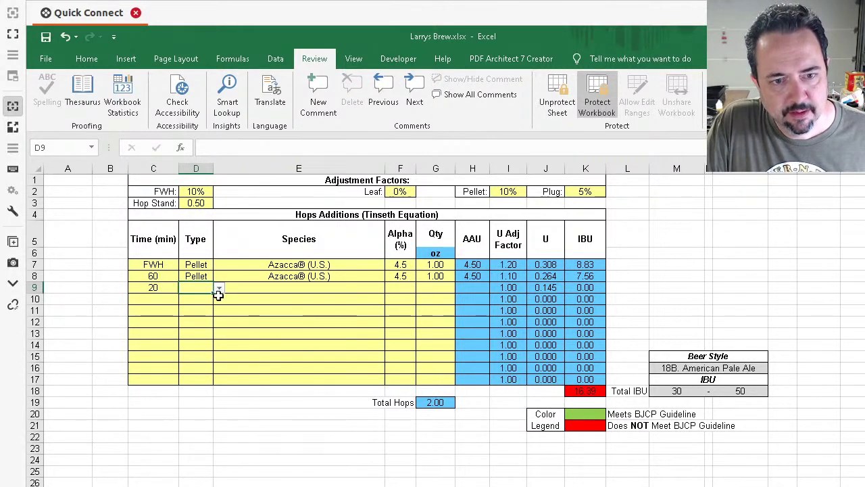
{"action": "left_click", "coordinate": [219, 289]}
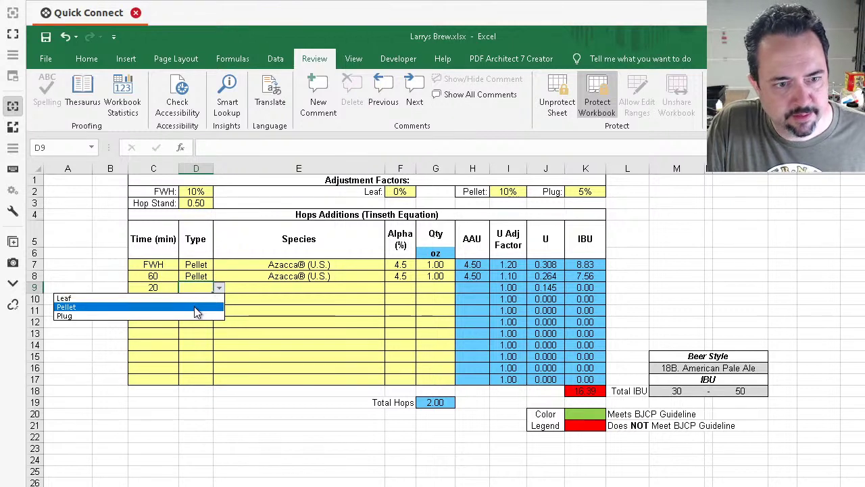
{"action": "left_click", "coordinate": [196, 310]}
Step: Complete the 20-minute addition with species Azacca® (U.S.), 4.5% alpha and a quantity of 1 oz
{"action": "left_click", "coordinate": [237, 288]}
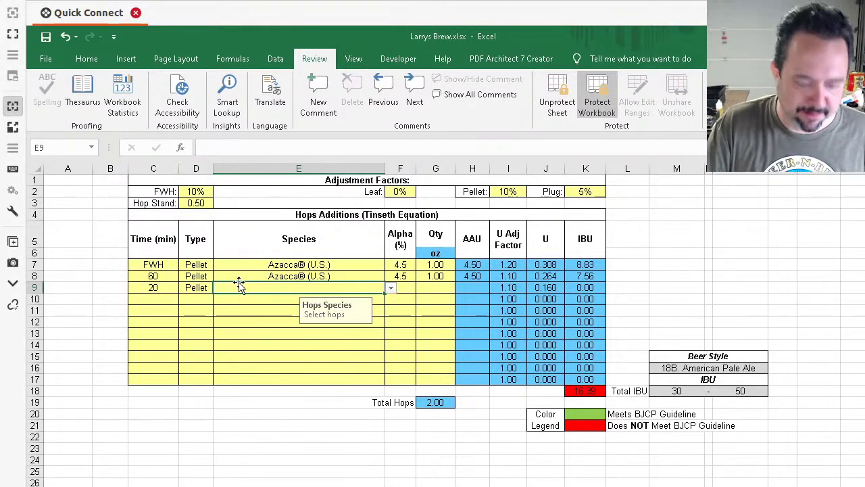
{"action": "type", "text": "azacca® (U.S."}
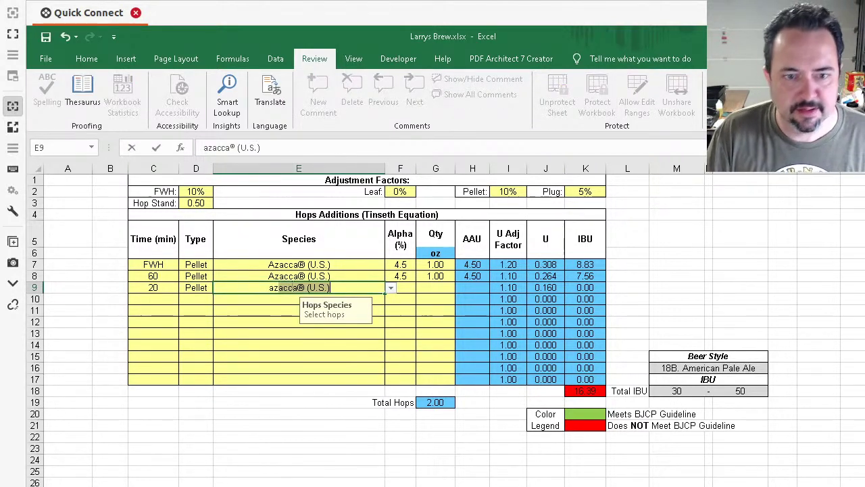
{"action": "left_click", "coordinate": [413, 287]}
{"action": "type", "text": "4.5"}
{"action": "key", "text": "Return"}
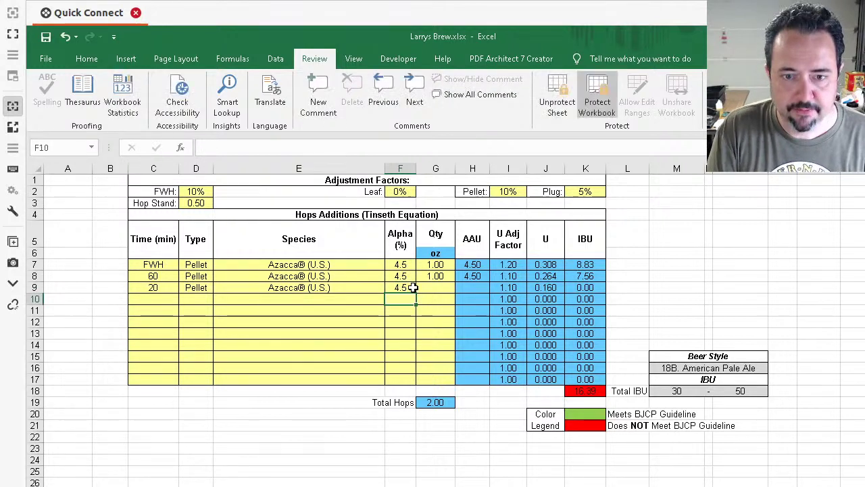
{"action": "left_click", "coordinate": [433, 288]}
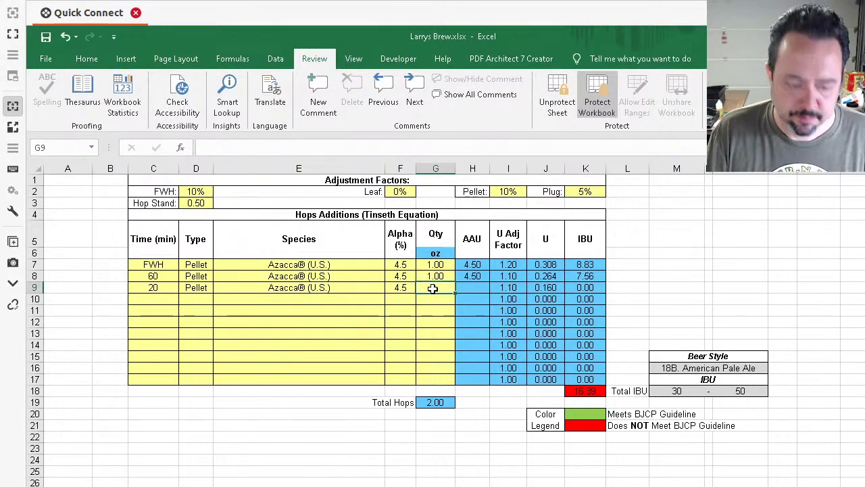
{"action": "type", "text": "1"}
{"action": "key", "text": "Return"}
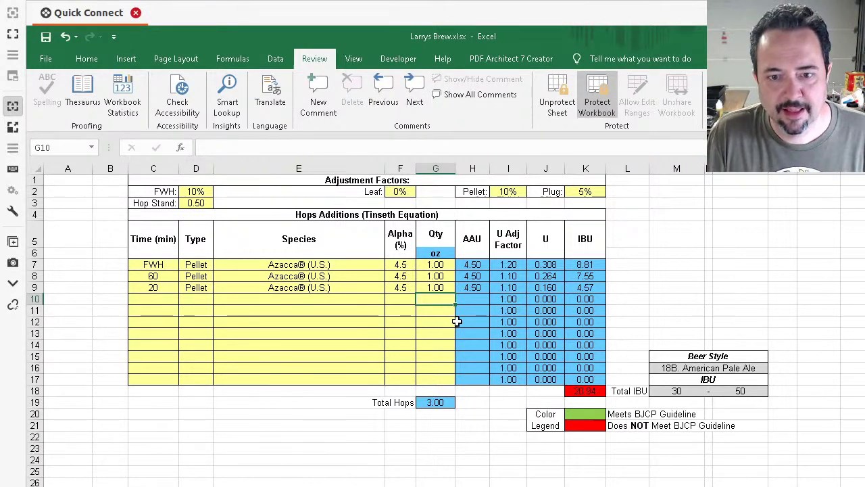
Step: Start a fourth hop addition with a time of 5 minutes and the type Pellet
{"action": "left_click", "coordinate": [162, 303]}
{"action": "left_click", "coordinate": [182, 300]}
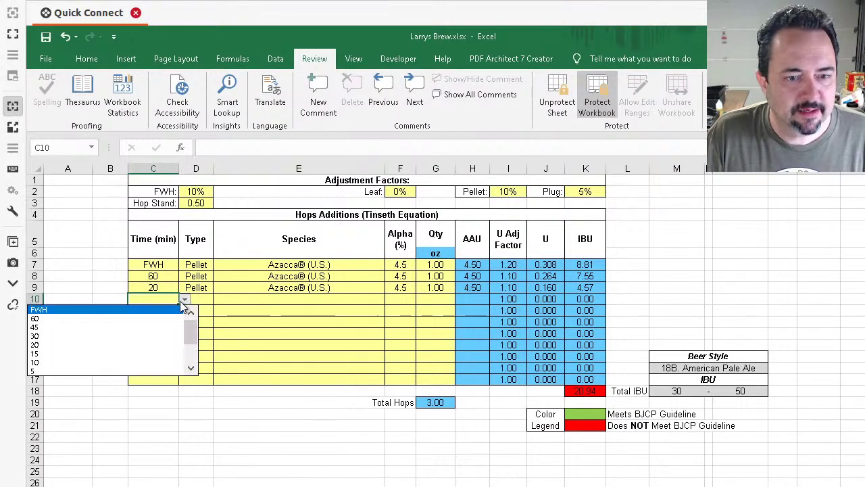
{"action": "left_click_drag", "start_coordinate": [192, 340], "coordinate": [191, 355]}
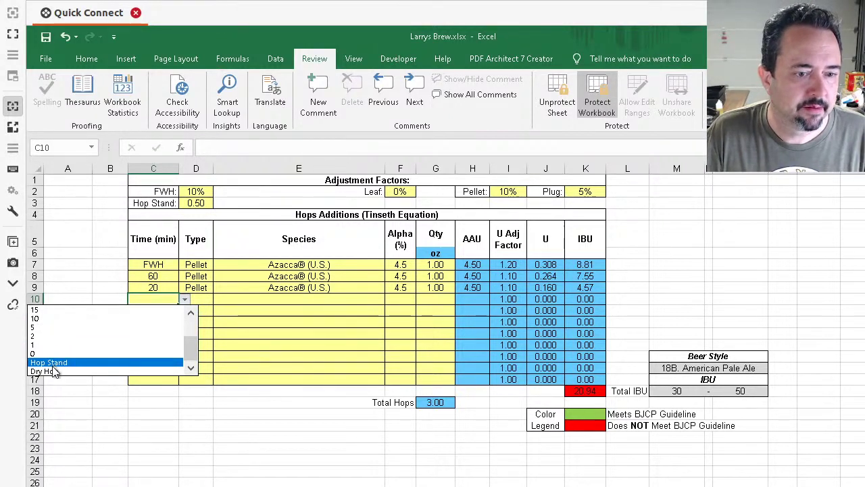
{"action": "left_click", "coordinate": [59, 328]}
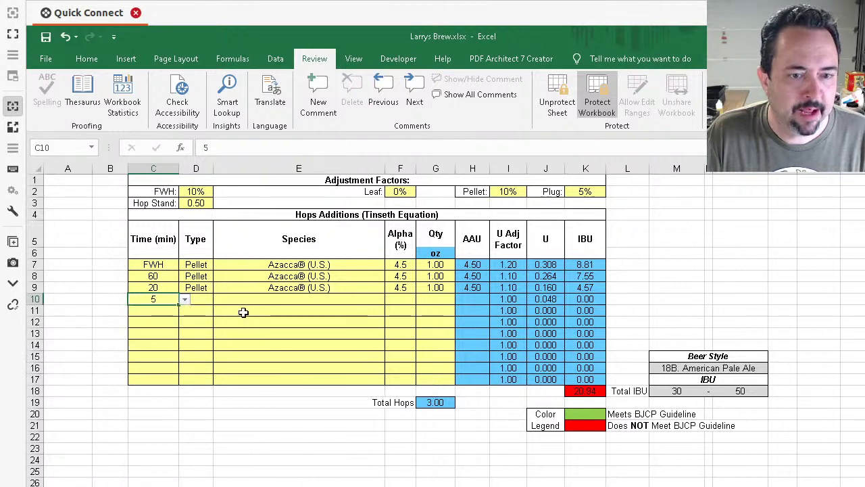
{"action": "left_click", "coordinate": [203, 299]}
{"action": "left_click", "coordinate": [219, 299]}
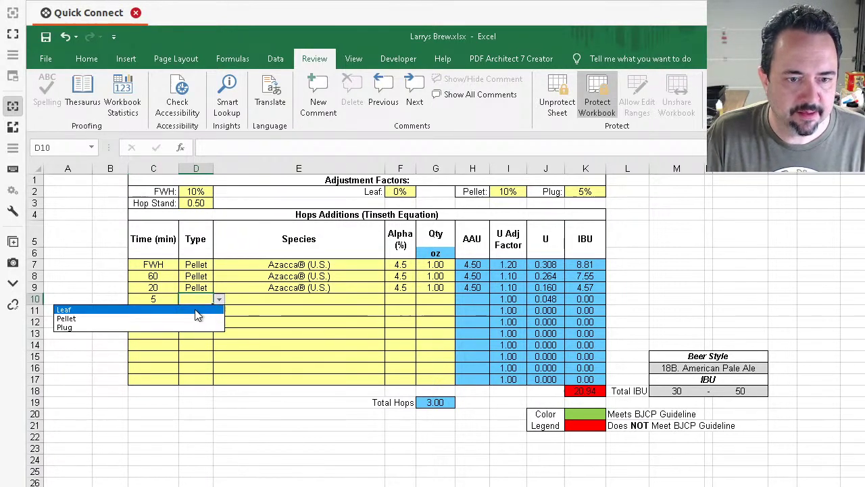
{"action": "left_click", "coordinate": [161, 319]}
Step: Complete the 5-minute addition with species Azacca® (U.S.), 4.5% alpha and a quantity of 1 oz
{"action": "left_click", "coordinate": [250, 304]}
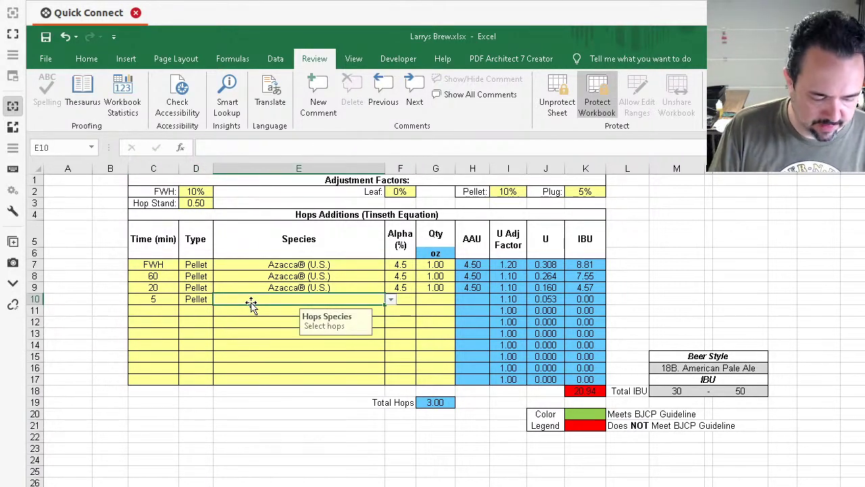
{"action": "type", "text": "azacca® (U.S."}
{"action": "left_click", "coordinate": [413, 295]}
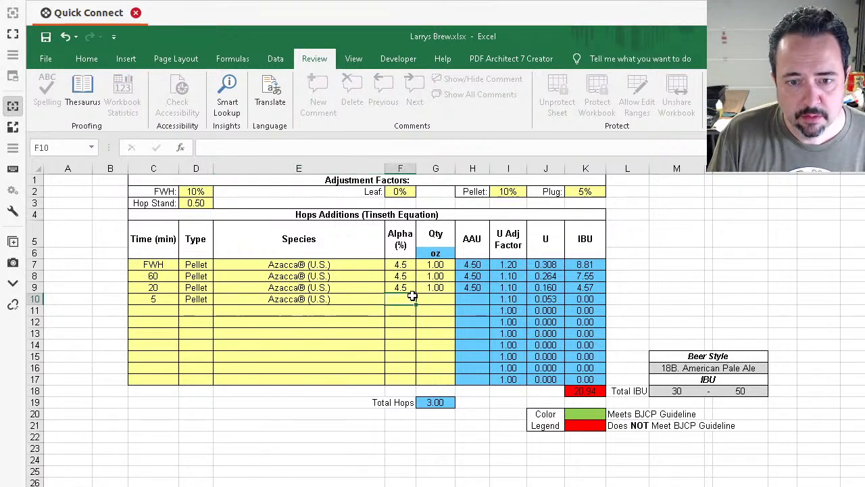
{"action": "type", "text": "4.5"}
{"action": "key", "text": "Return"}
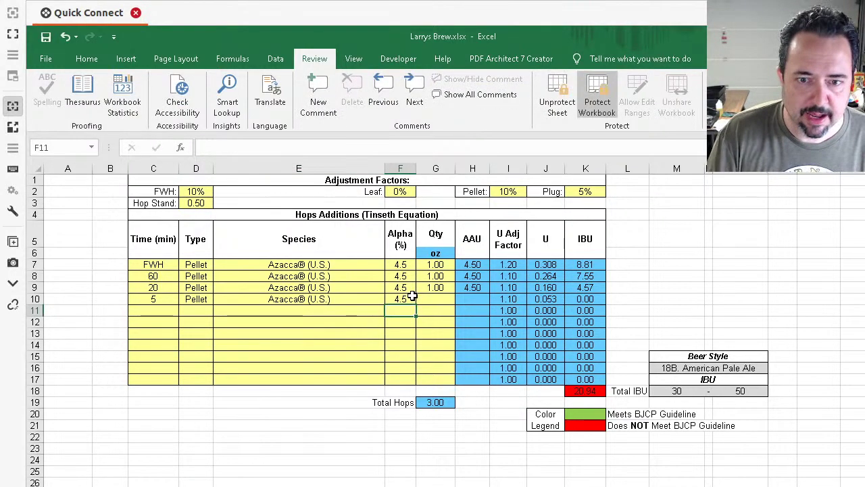
{"action": "left_click", "coordinate": [424, 295]}
{"action": "type", "text": "1"}
{"action": "key", "text": "Return"}
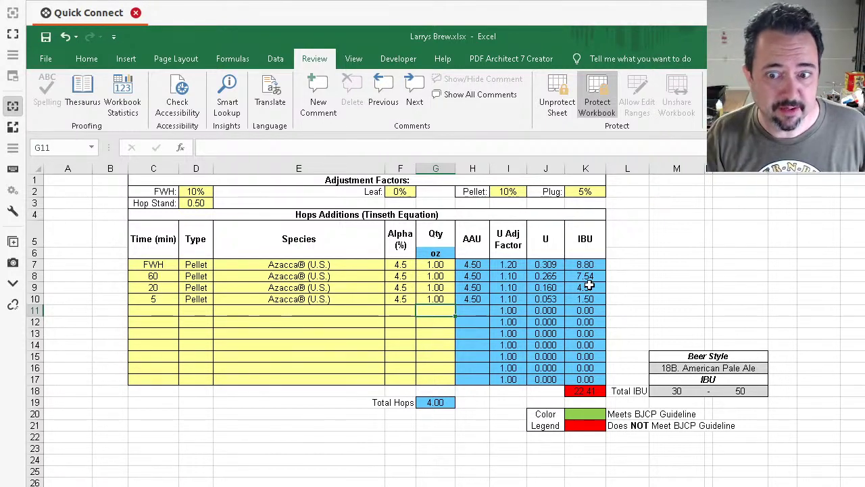
Step: Start a fifth hop addition in row 11 with Hop Stand as its time
{"action": "left_click", "coordinate": [174, 309]}
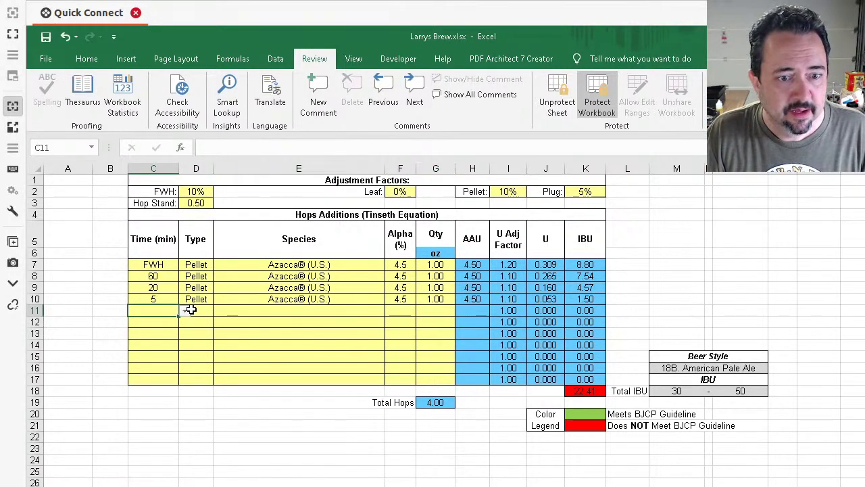
{"action": "left_click", "coordinate": [185, 310]}
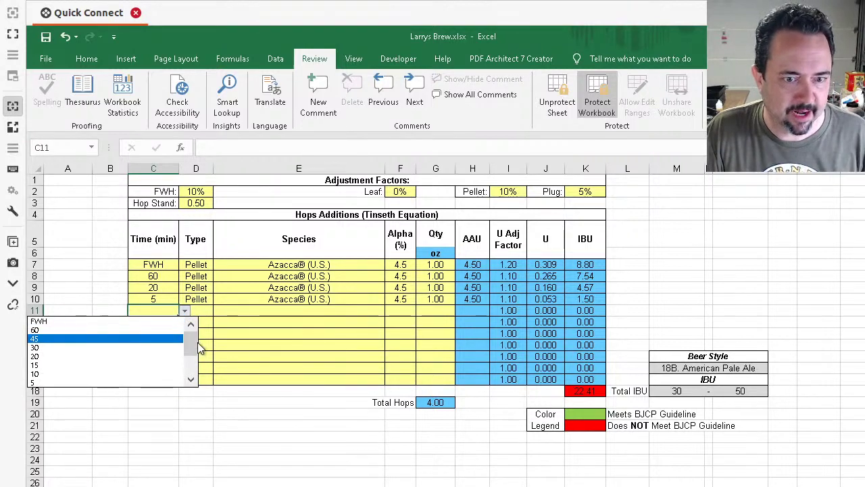
{"action": "scroll", "coordinate": [196, 348], "scroll_direction": "down", "scroll_amount": 3}
{"action": "key", "text": "Escape"}
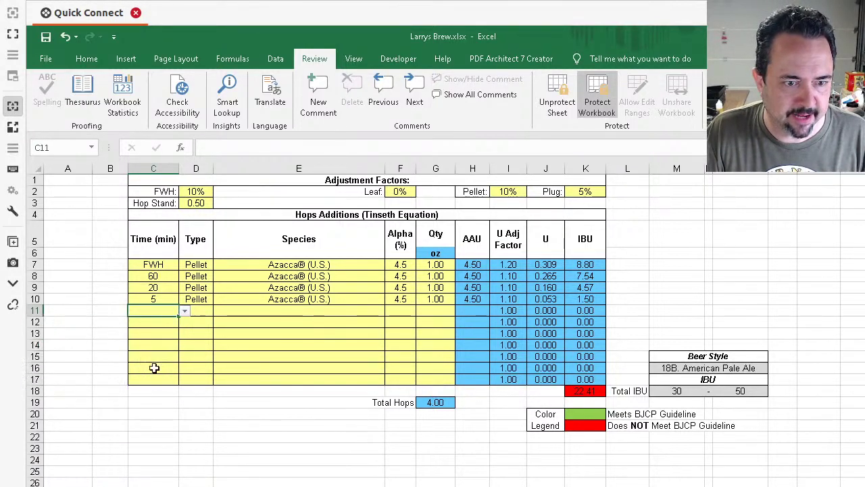
{"action": "left_click", "coordinate": [185, 309]}
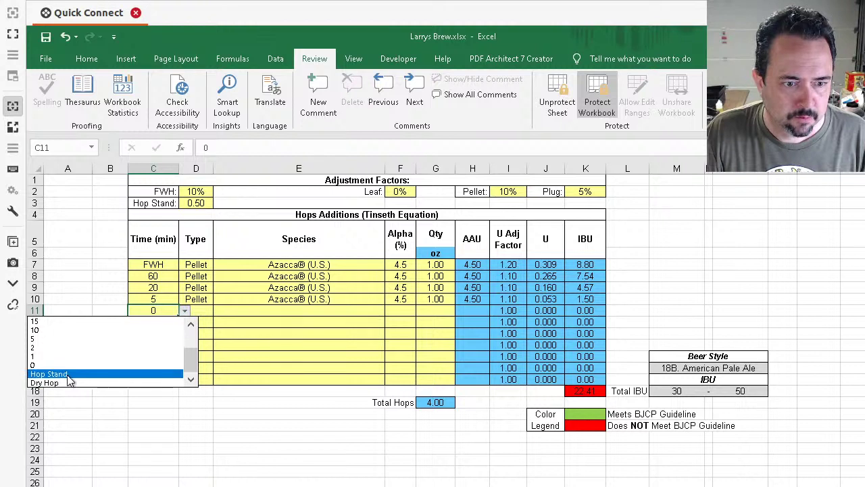
{"action": "left_click", "coordinate": [67, 375]}
Step: Set the hop stand's duration to 20 minutes in cell B11, beside the Hop Stand entry
{"action": "left_click", "coordinate": [120, 313]}
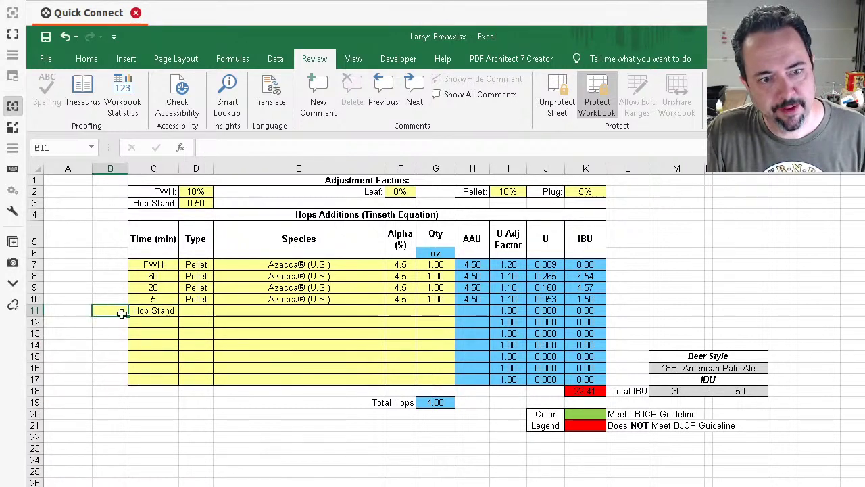
{"action": "left_click", "coordinate": [201, 312]}
{"action": "left_click", "coordinate": [113, 319]}
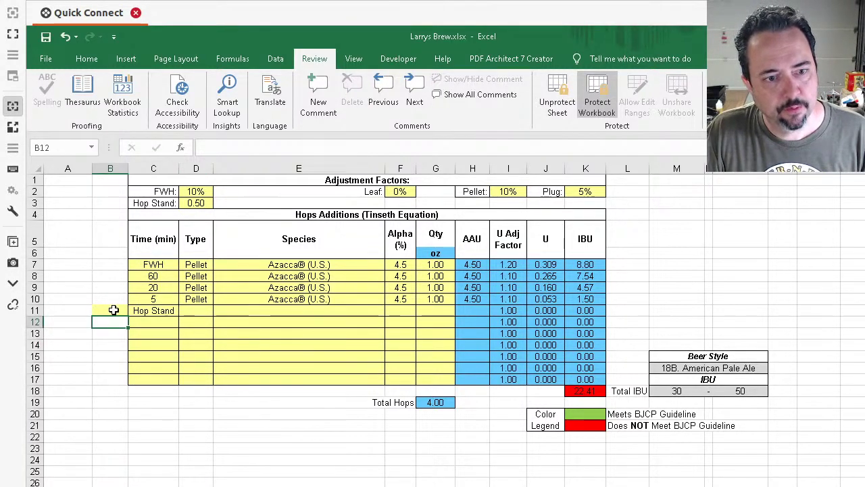
{"action": "left_click", "coordinate": [114, 310]}
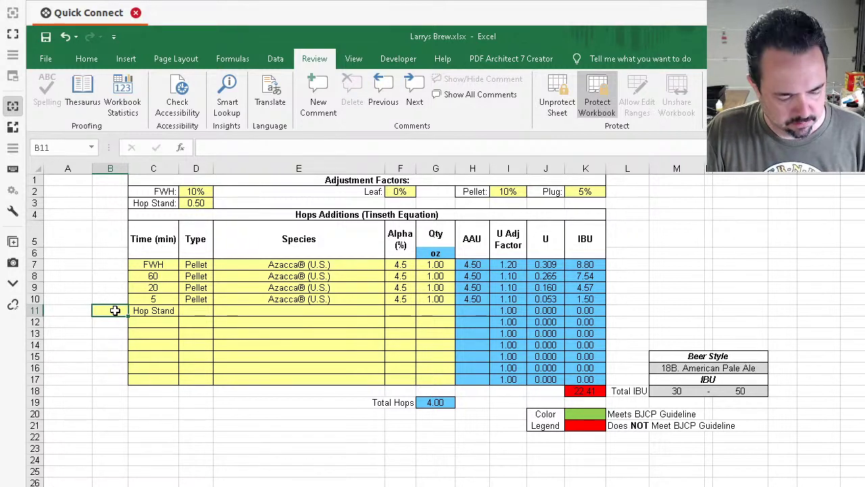
{"action": "type", "text": "20"}
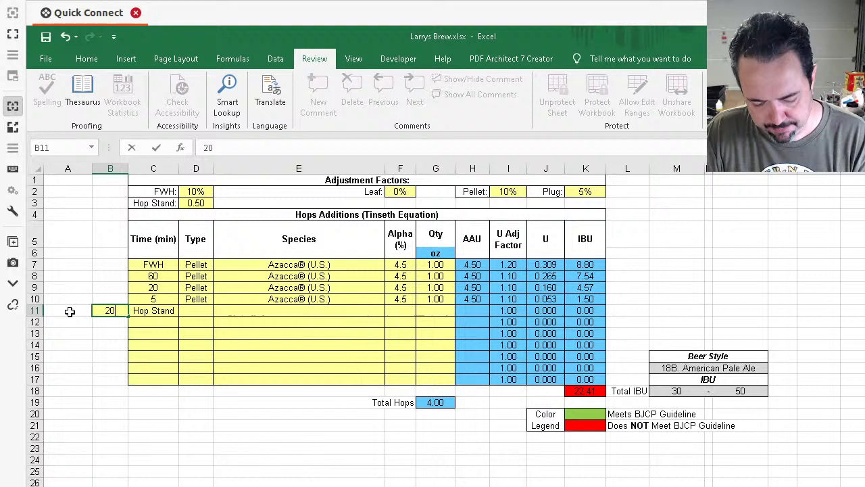
{"action": "key", "text": "Return"}
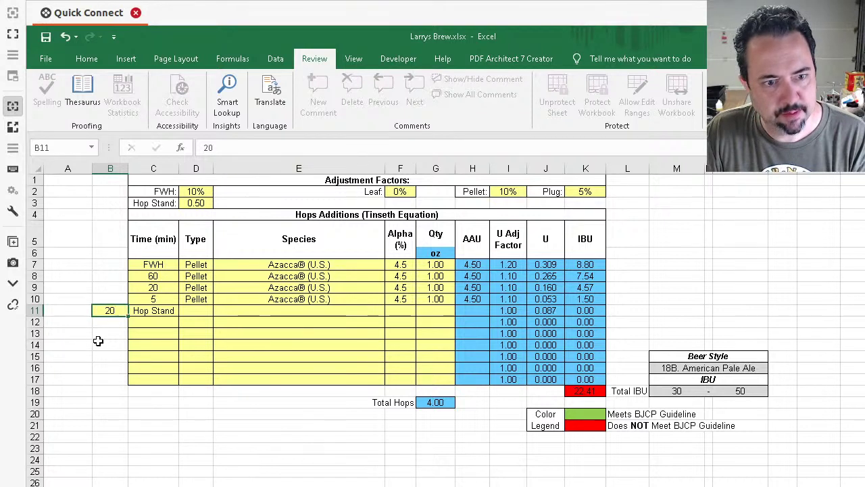
Step: Set the hop stand addition's type to Pellet and its species to Azacca® (U.S.)
{"action": "left_click", "coordinate": [188, 315]}
{"action": "left_click", "coordinate": [220, 311]}
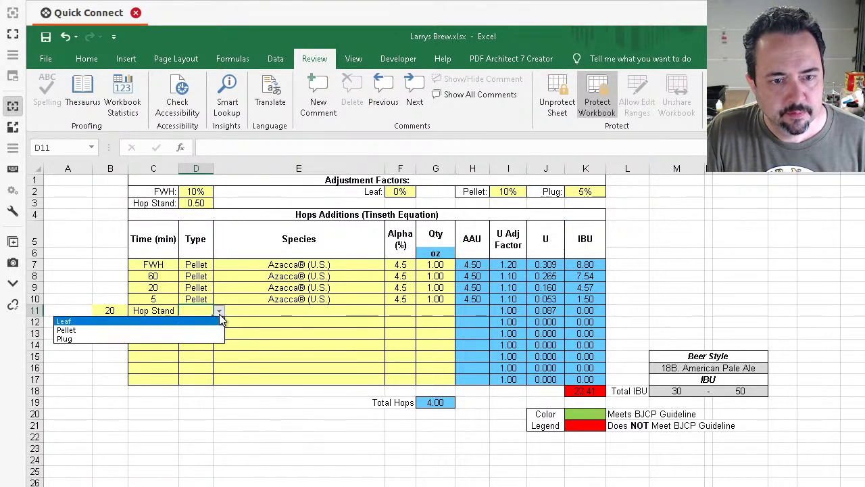
{"action": "left_click", "coordinate": [156, 330]}
{"action": "left_click", "coordinate": [284, 311]}
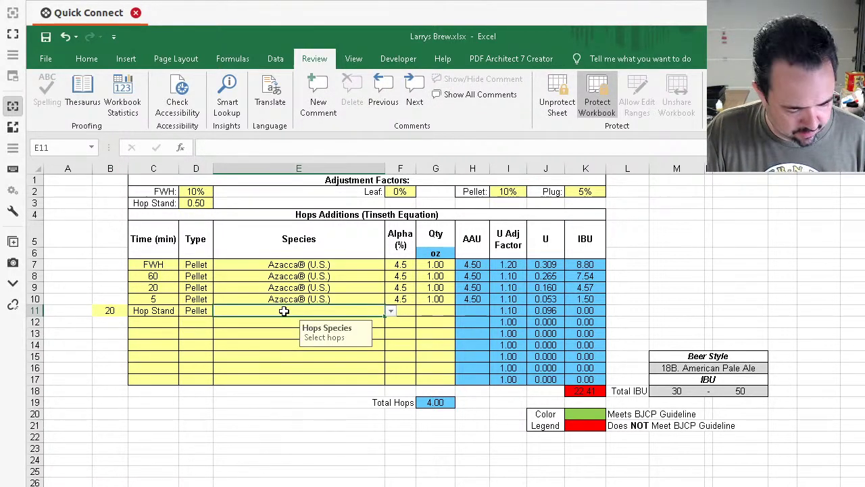
{"action": "type", "text": "acca® (U.S."}
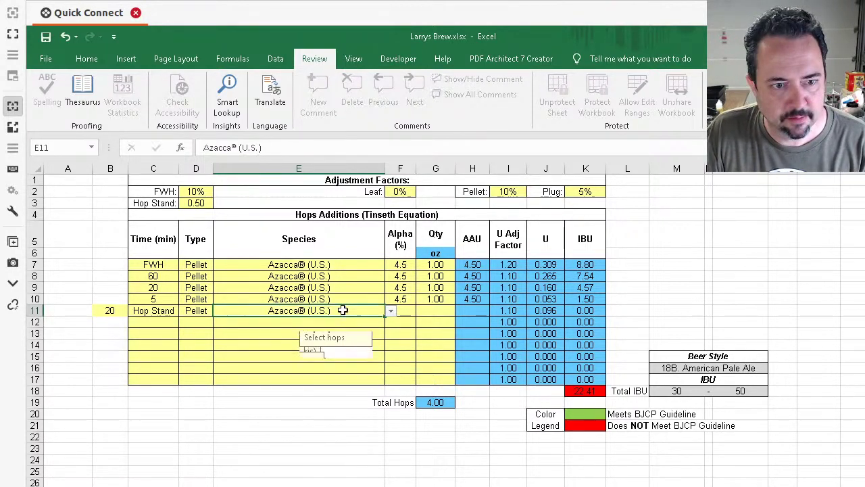
{"action": "key", "text": "Return"}
Step: Enter 4.5% alpha and a quantity of 1 oz for the hop stand addition
{"action": "left_click", "coordinate": [414, 310]}
{"action": "type", "text": "4.5"}
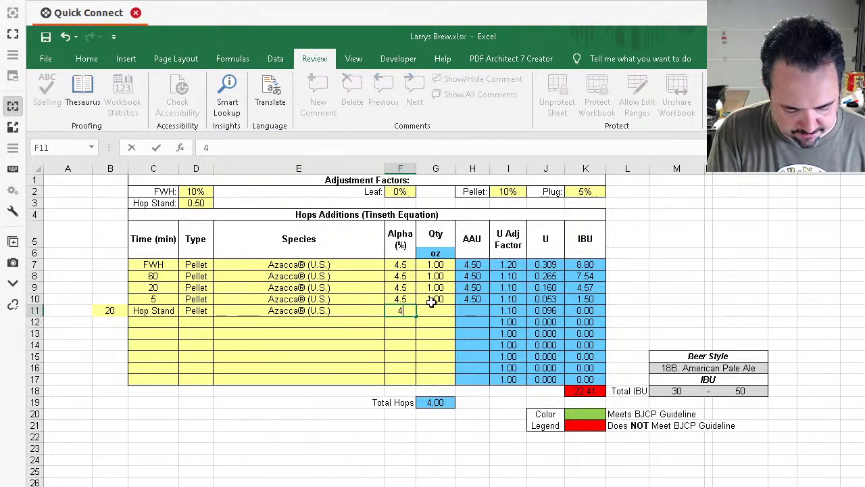
{"action": "key", "text": "Return"}
{"action": "left_click", "coordinate": [443, 311]}
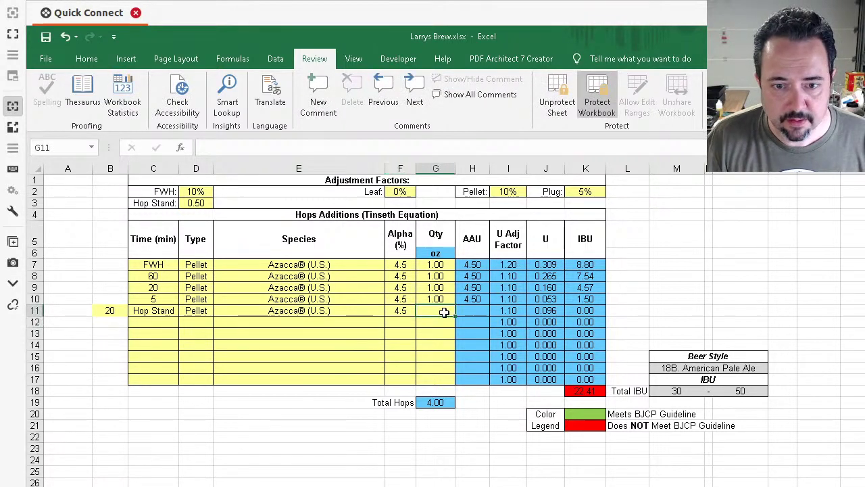
{"action": "type", "text": "1"}
{"action": "key", "text": "Return"}
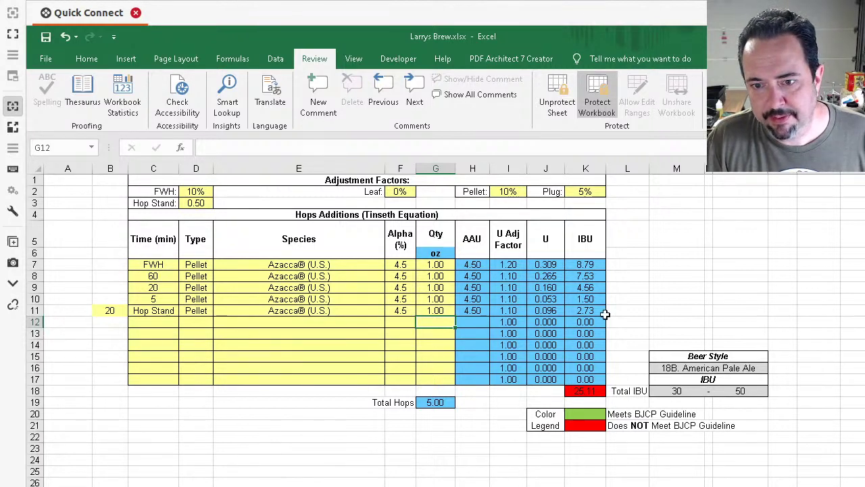
Step: Clear the entire hop stand addition from row 11, including its 20-minute duration in B11
{"action": "left_click_drag", "start_coordinate": [437, 311], "coordinate": [147, 311]}
{"action": "key", "text": "Delete"}
{"action": "left_click", "coordinate": [113, 310]}
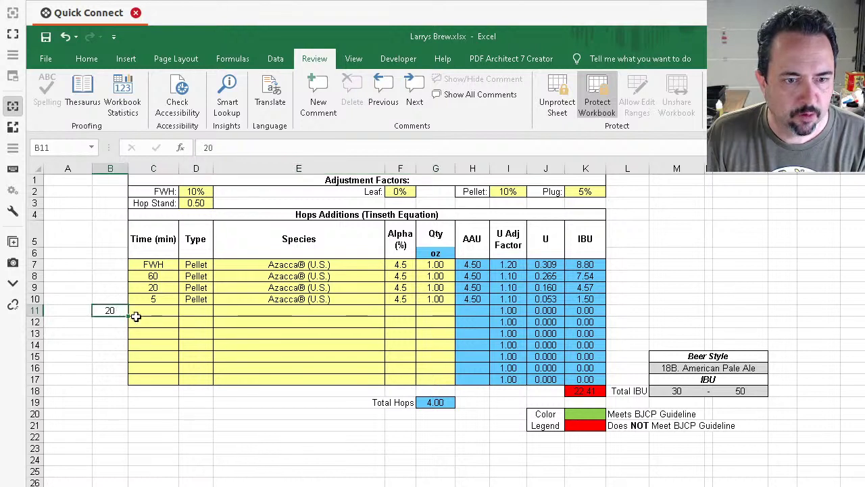
{"action": "key", "text": "Delete"}
{"action": "left_click", "coordinate": [186, 320]}
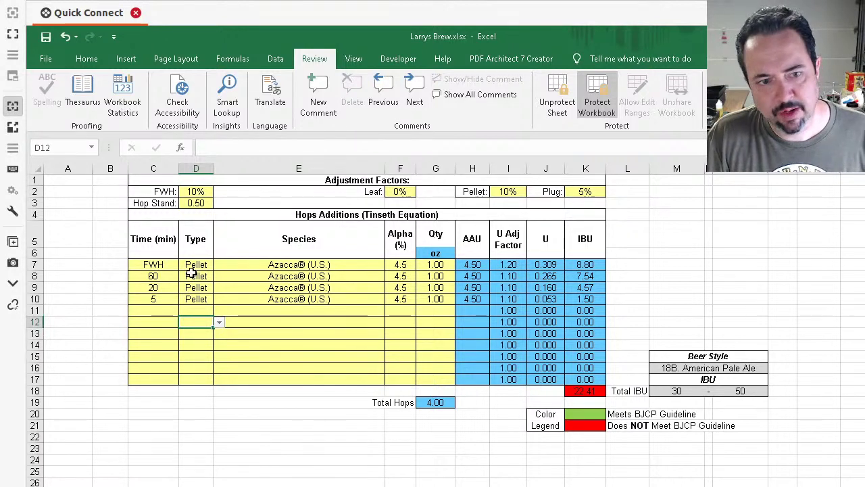
Step: Try a quantity of 2 oz for the 60-minute Azacca® addition and settle on 2.5 oz
{"action": "left_click", "coordinate": [165, 276]}
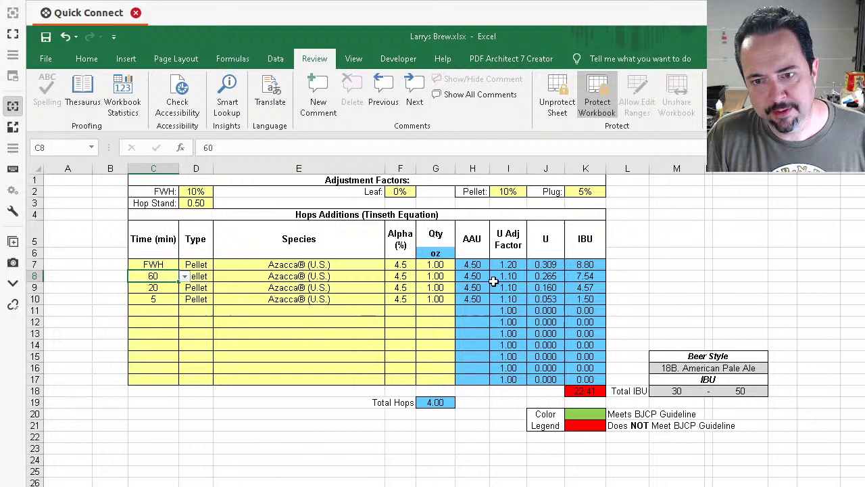
{"action": "left_click", "coordinate": [441, 276]}
{"action": "type", "text": "2"}
{"action": "key", "text": "Return"}
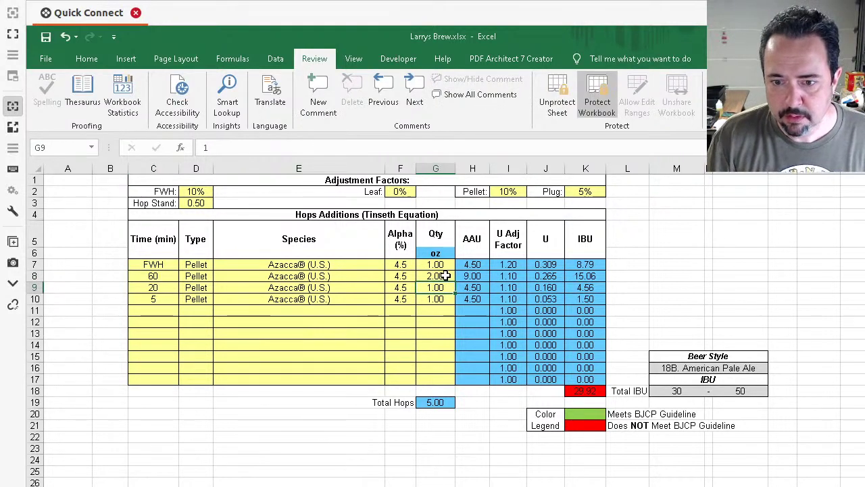
{"action": "left_click", "coordinate": [441, 276]}
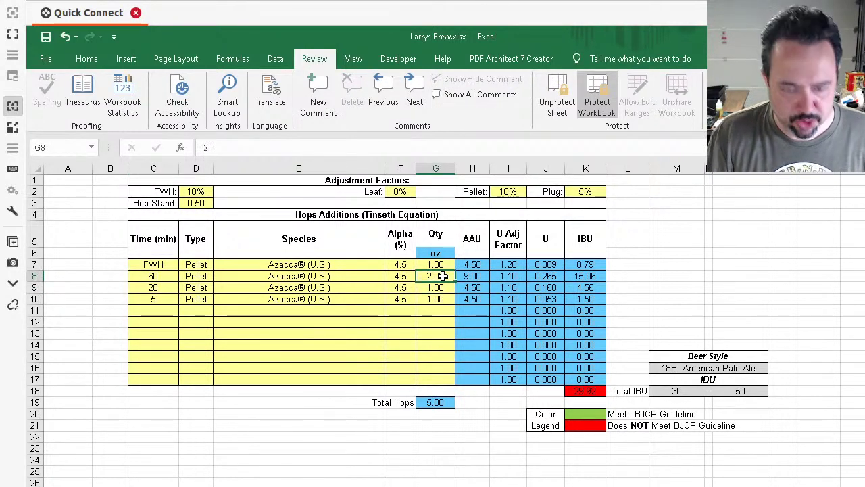
{"action": "type", "text": "2.5"}
{"action": "key", "text": "Return"}
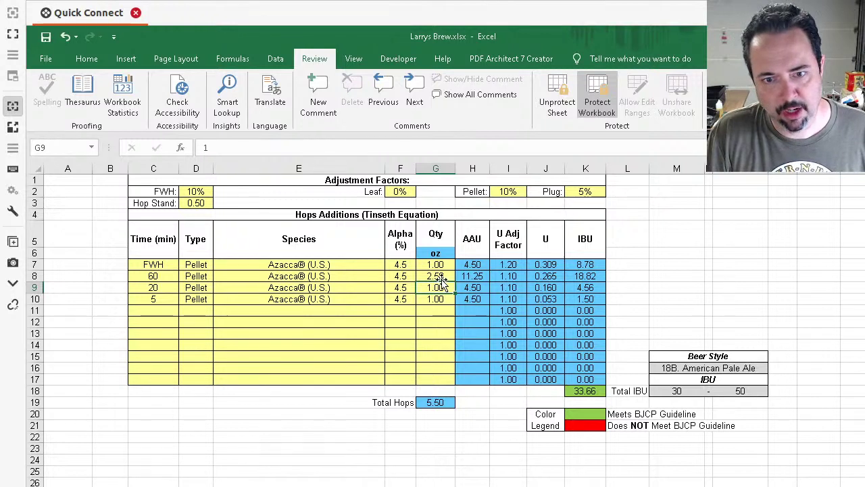
Step: Open the recipe sheet and review the Hop Bill & Schedule entries and their addition times
{"action": "left_click", "coordinate": [155, 277]}
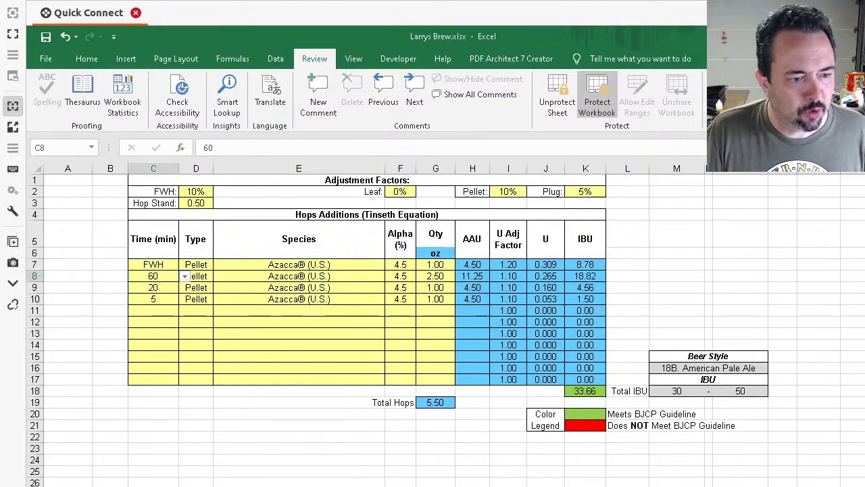
{"action": "key", "text": "ctrl+Page_Up"}
{"action": "left_click", "coordinate": [184, 315]}
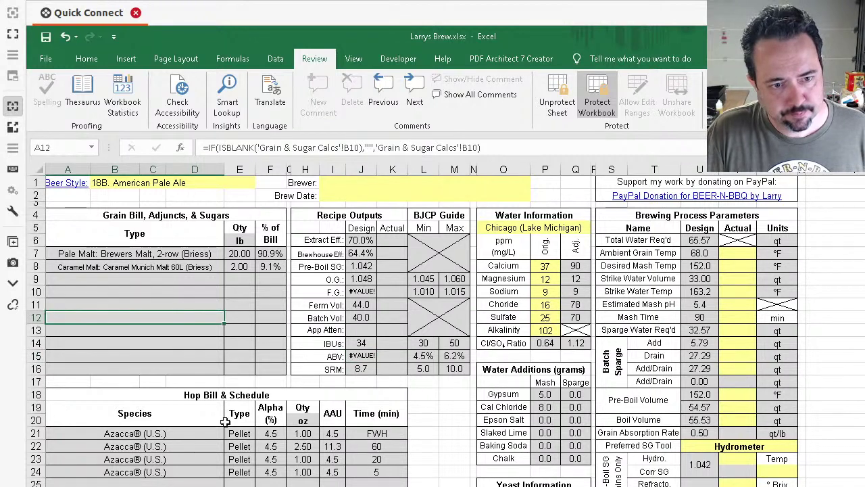
{"action": "left_click_drag", "start_coordinate": [108, 432], "coordinate": [390, 474]}
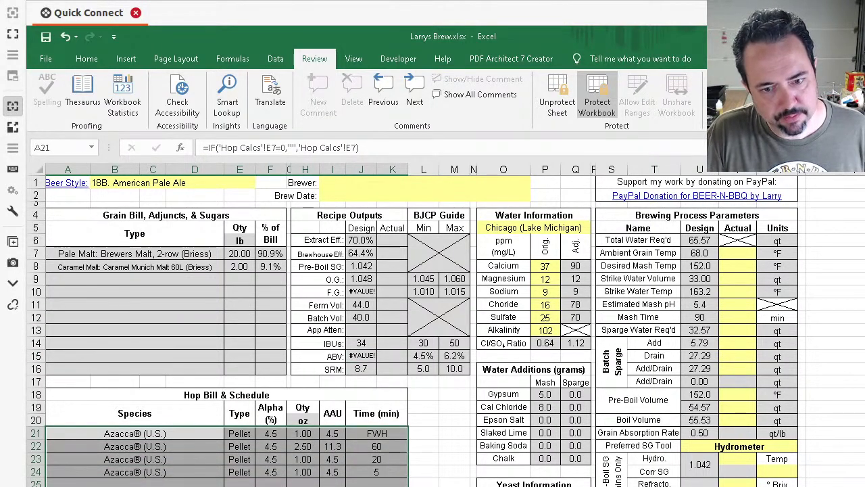
{"action": "left_click", "coordinate": [389, 457]}
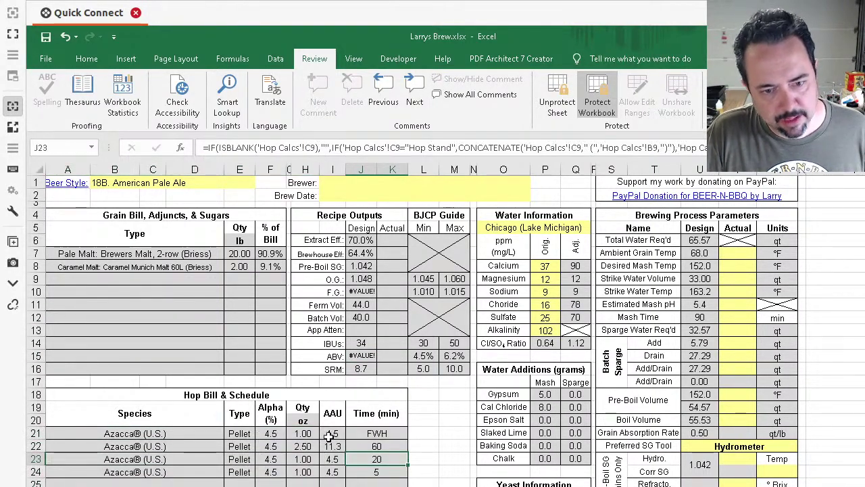
{"action": "left_click", "coordinate": [379, 449]}
{"action": "left_click", "coordinate": [377, 460]}
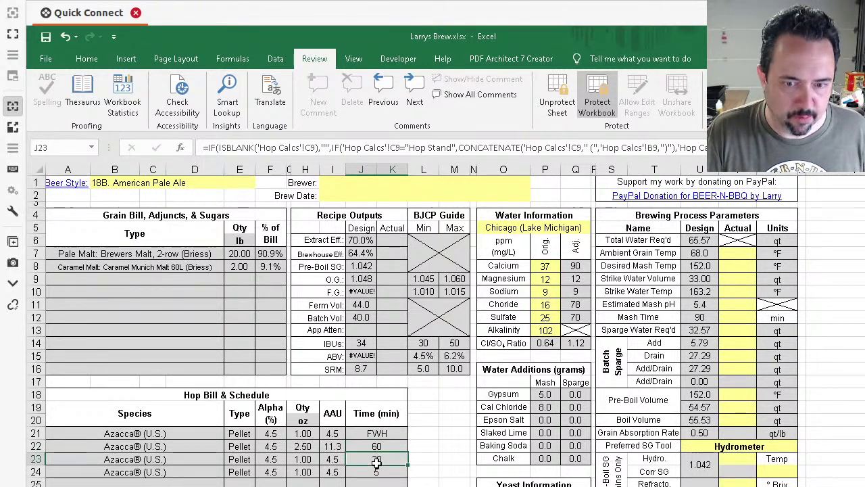
{"action": "left_click", "coordinate": [375, 469]}
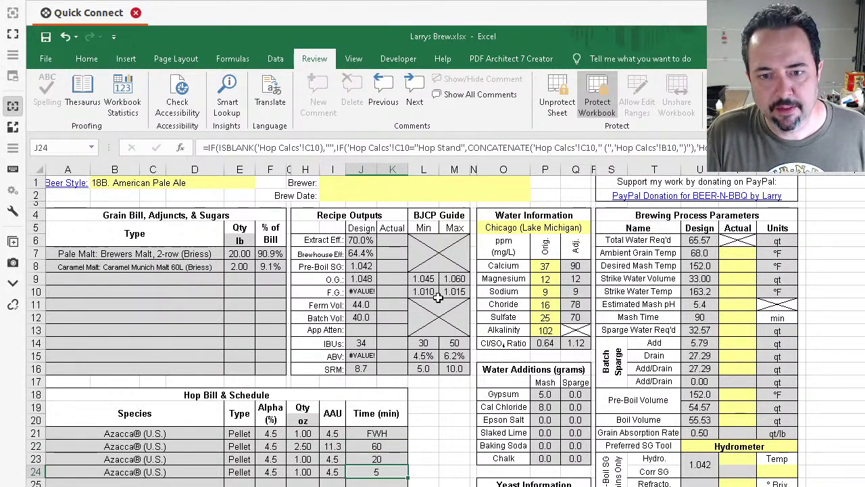
Step: Check the design O.G., IBUs, SRM, F.G. and ABV in Recipe Outputs against the BJCP guide
{"action": "left_click", "coordinate": [356, 278]}
{"action": "left_click", "coordinate": [423, 278]}
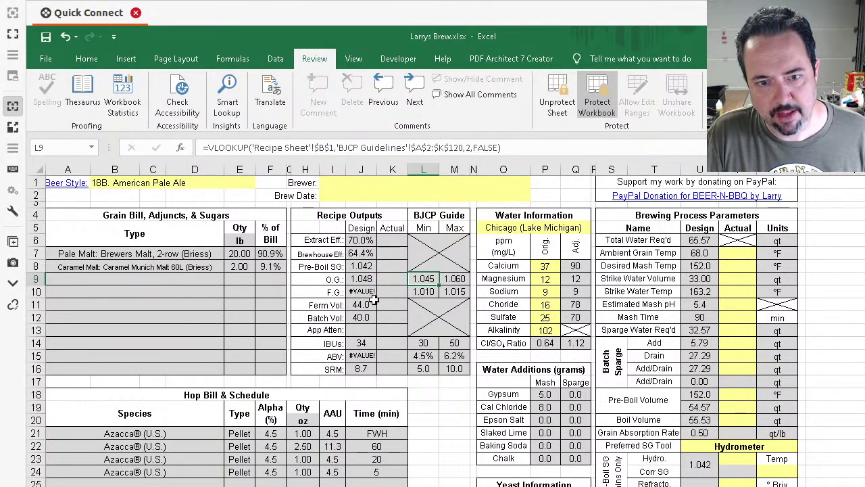
{"action": "left_click", "coordinate": [359, 342]}
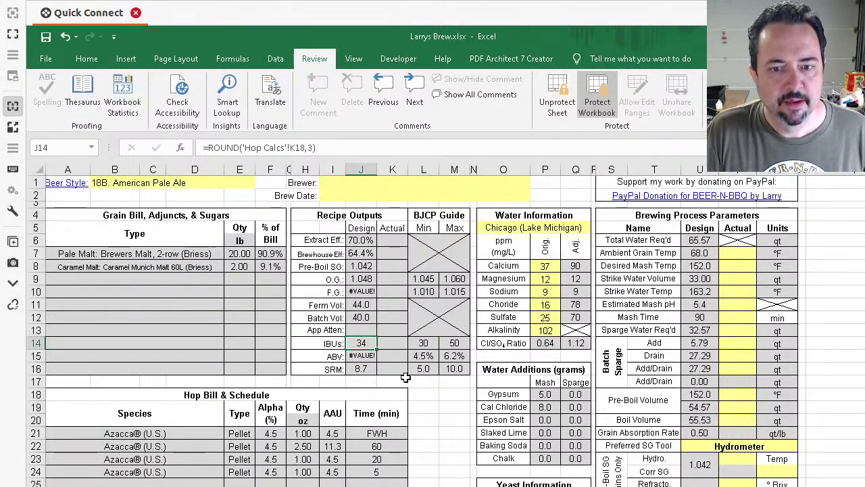
{"action": "left_click", "coordinate": [365, 368]}
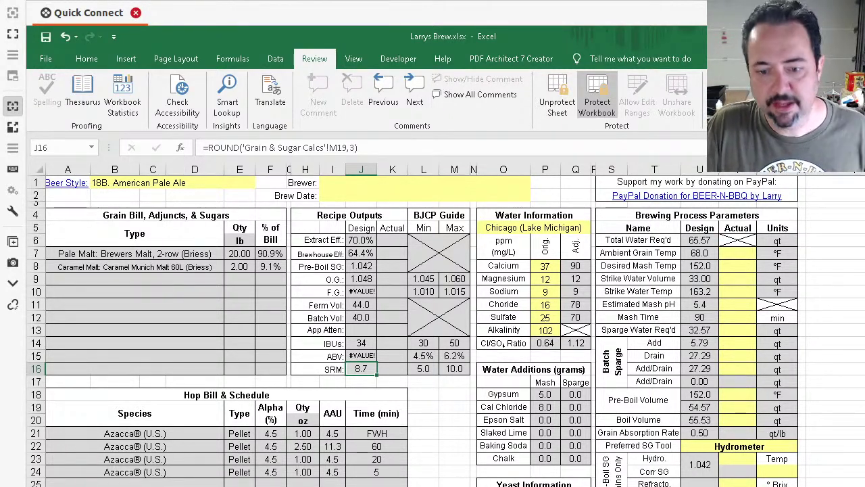
{"action": "left_click", "coordinate": [365, 293]}
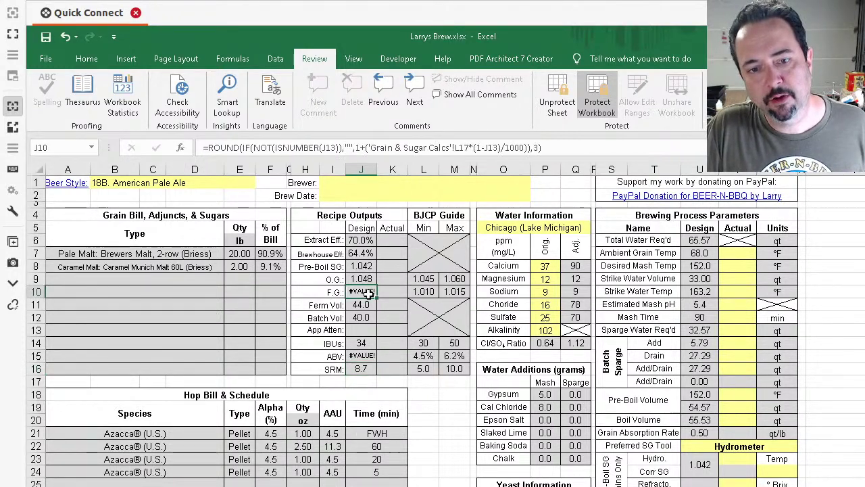
{"action": "left_click", "coordinate": [365, 354]}
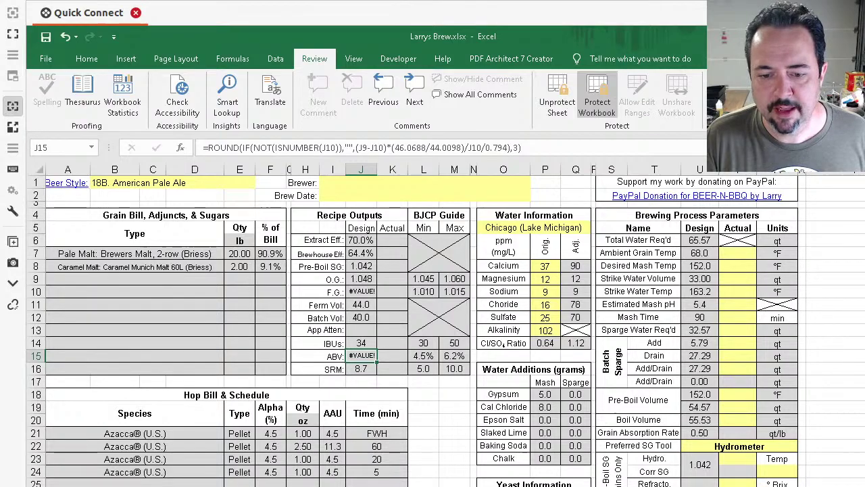
Step: View the hop reference list with alpha acids and substitutions, and return to the yeast list
{"action": "key", "text": "ctrl+Page_Down"}
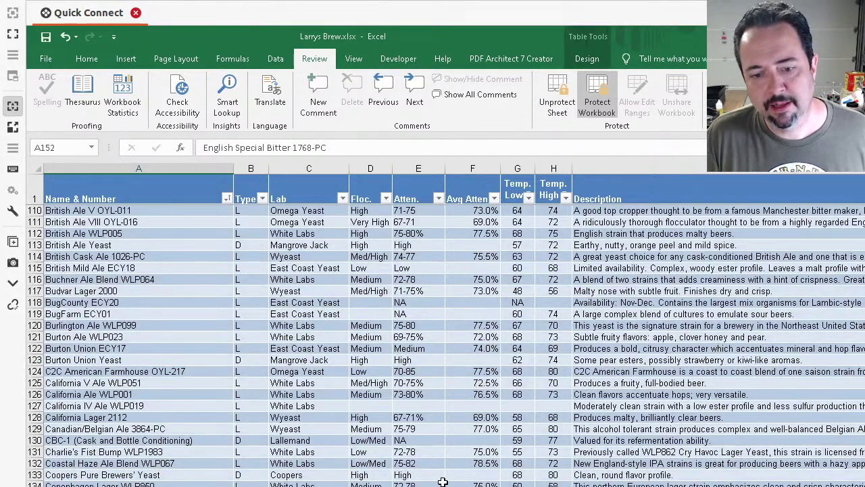
{"action": "key", "text": "ctrl+Page_Down"}
{"action": "scroll", "coordinate": [454, 423], "scroll_direction": "up", "scroll_amount": 20}
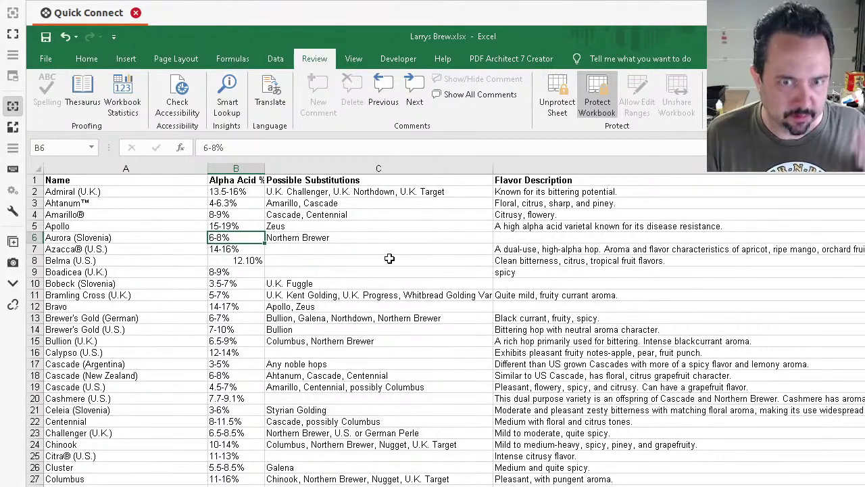
{"action": "key", "text": "ctrl+Page_Up"}
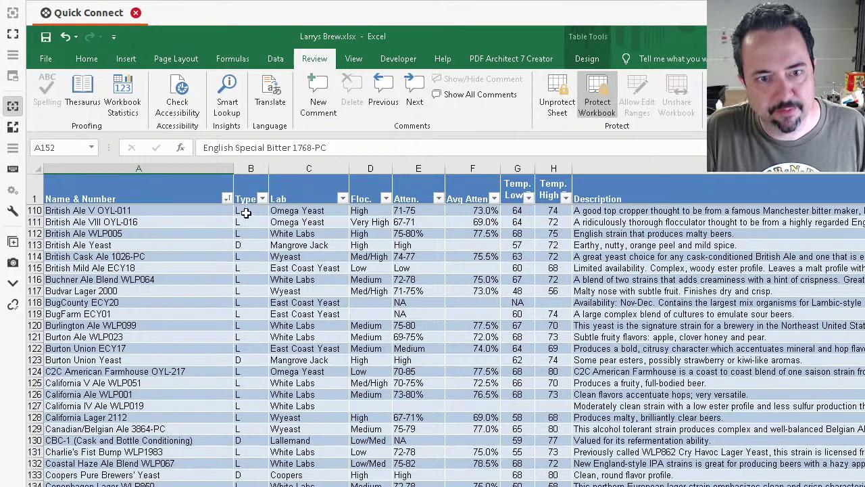
Step: Filter the yeast list by lab to show only Lallemand strains
{"action": "left_click", "coordinate": [343, 199]}
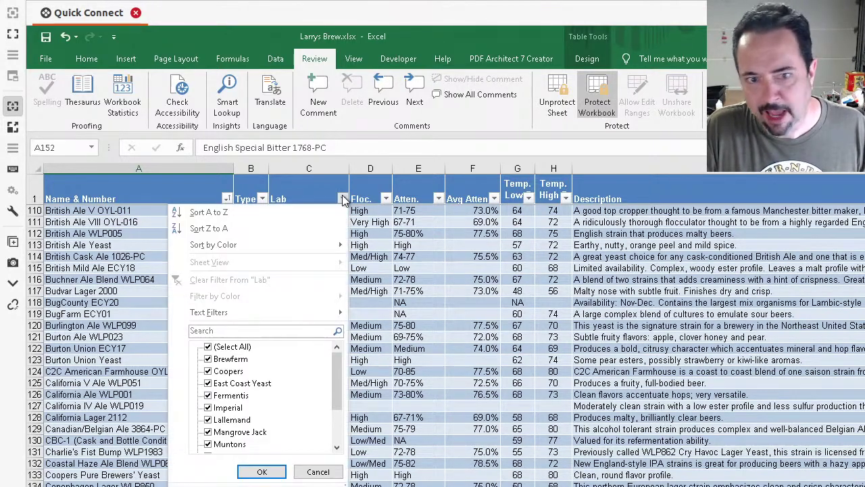
{"action": "left_click", "coordinate": [208, 347]}
{"action": "left_click", "coordinate": [208, 420]}
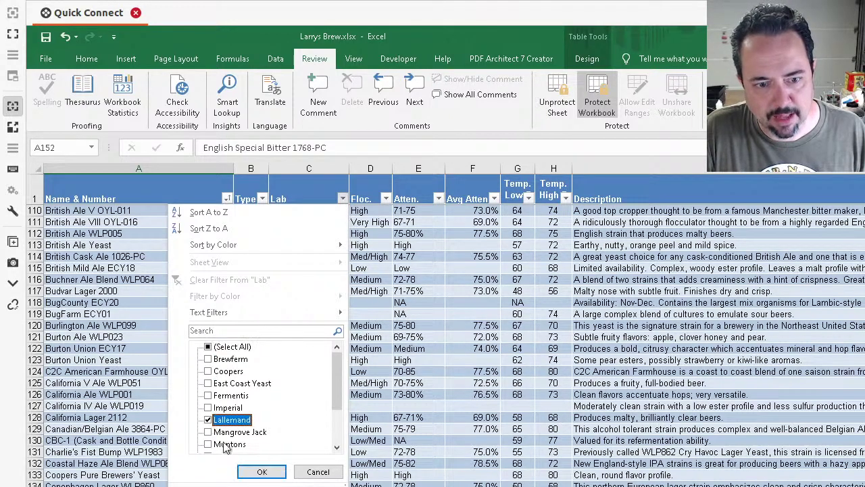
{"action": "left_click", "coordinate": [262, 472]}
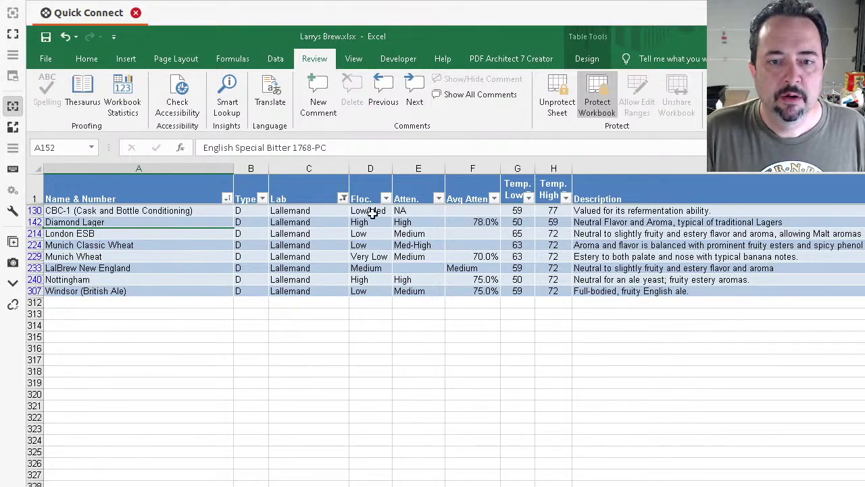
Step: Reset the yeast list's Lab filter so that all labs are included
{"action": "left_click", "coordinate": [343, 198]}
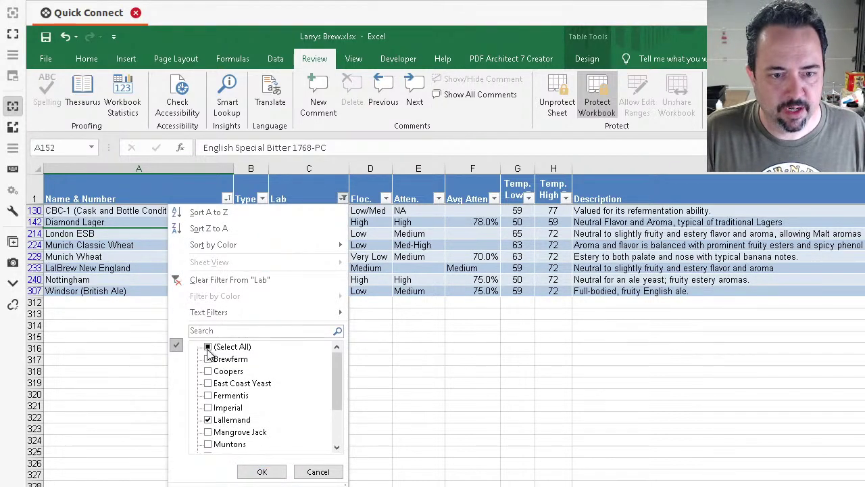
{"action": "left_click", "coordinate": [208, 348]}
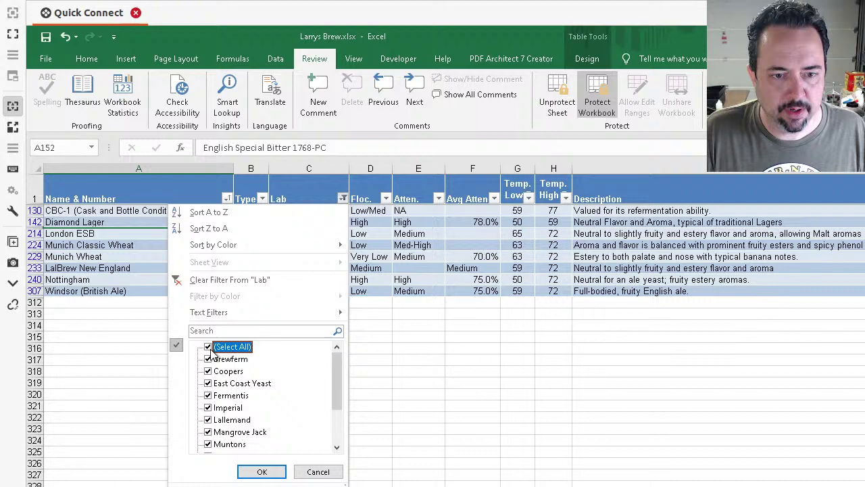
{"action": "left_click", "coordinate": [262, 472]}
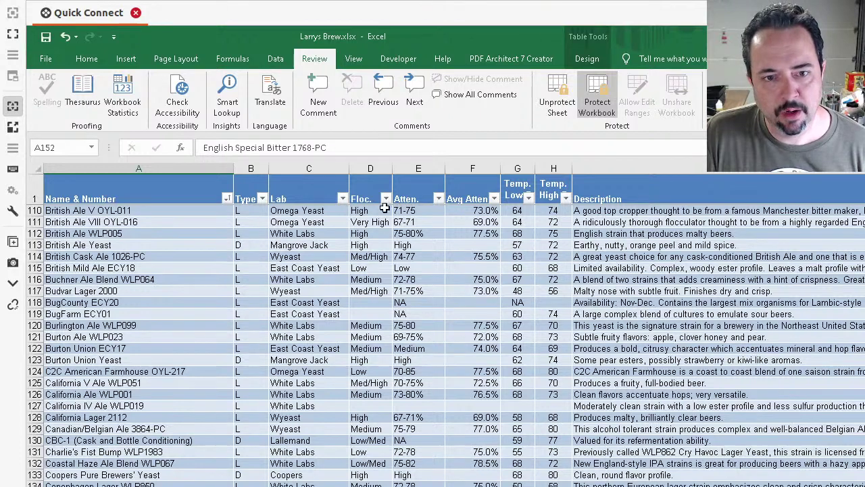
Step: Filter the yeast list to type D only, excluding type L, and browse to the SafAle strains
{"action": "left_click", "coordinate": [262, 198]}
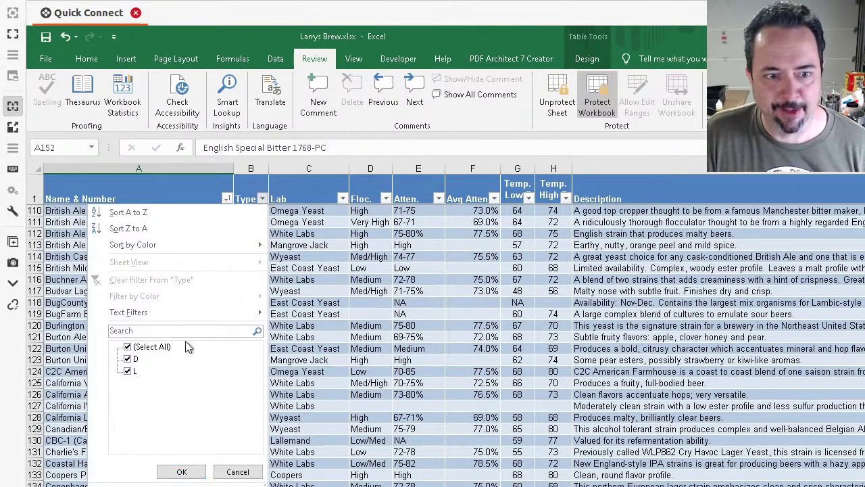
{"action": "left_click", "coordinate": [129, 372]}
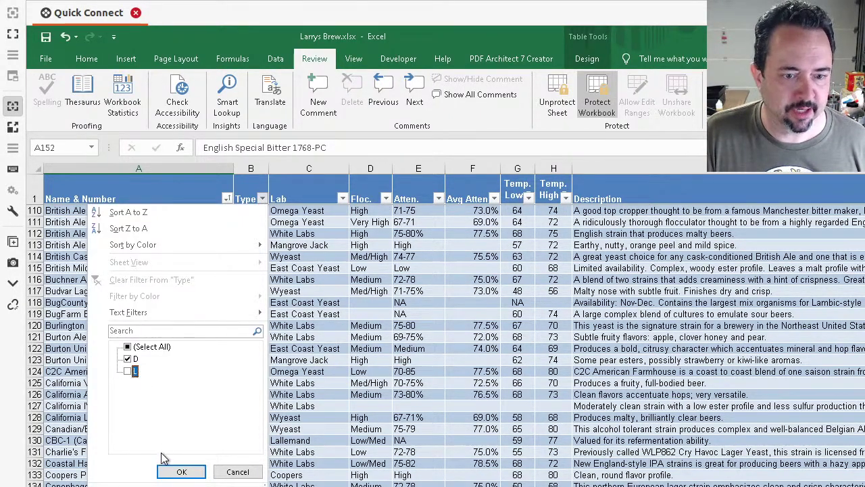
{"action": "left_click", "coordinate": [180, 471]}
{"action": "scroll", "coordinate": [463, 430], "scroll_direction": "down", "scroll_amount": 10}
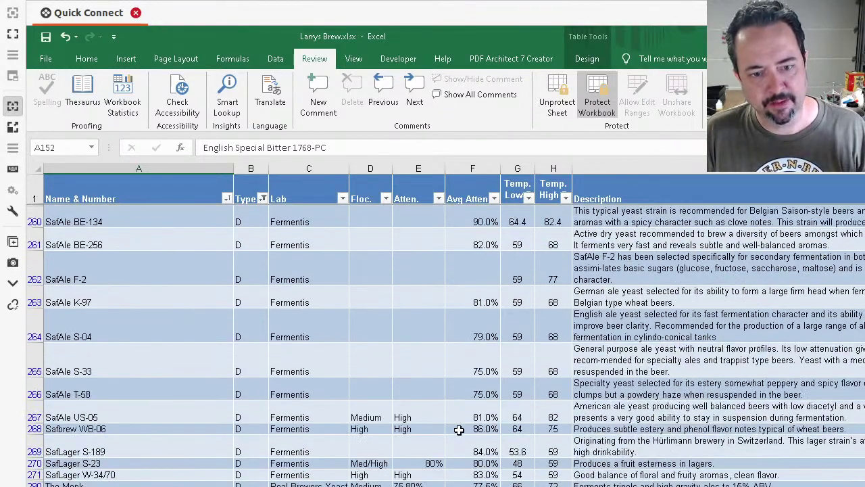
{"action": "scroll", "coordinate": [460, 430], "scroll_direction": "up", "scroll_amount": 12}
{"action": "scroll", "coordinate": [459, 431], "scroll_direction": "up", "scroll_amount": 1}
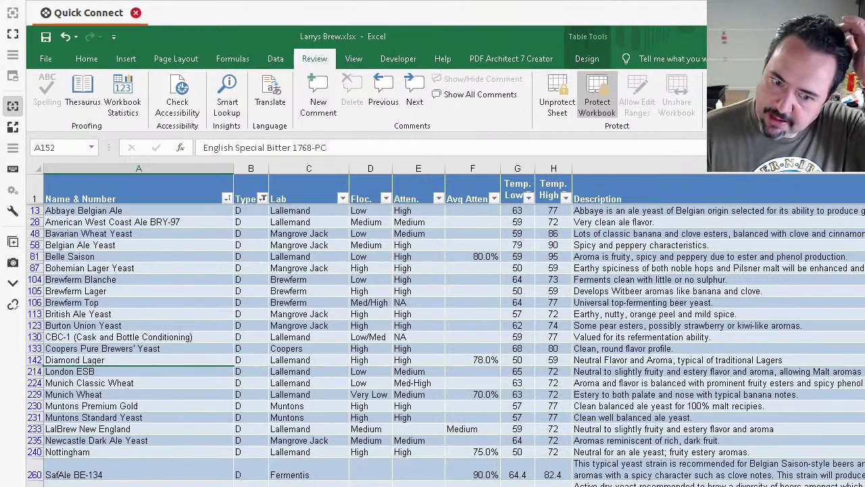
{"action": "left_click", "coordinate": [262, 199]}
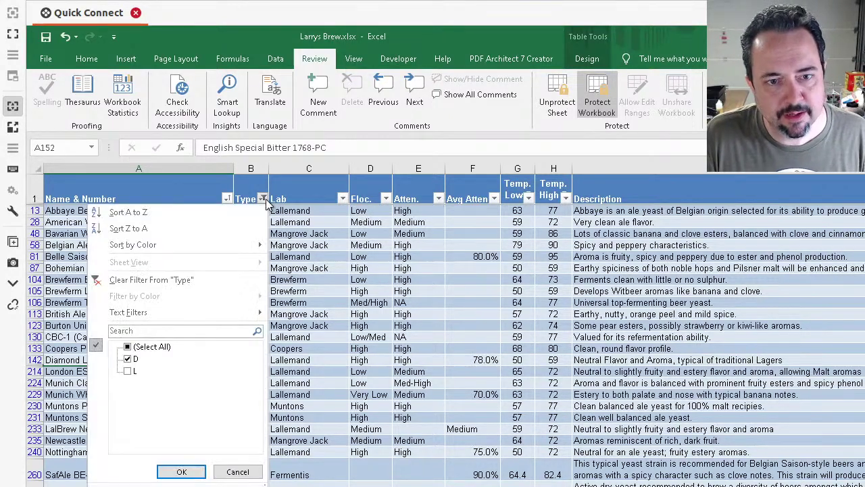
{"action": "left_click", "coordinate": [142, 370]}
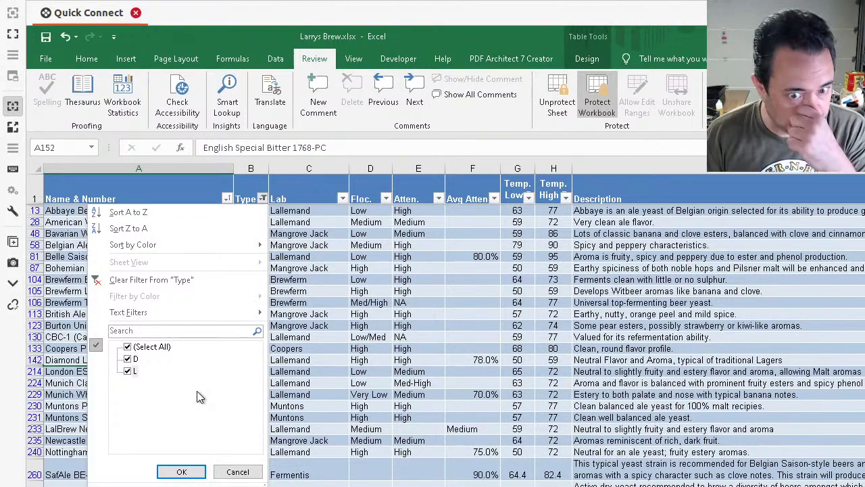
{"action": "left_click", "coordinate": [237, 472]}
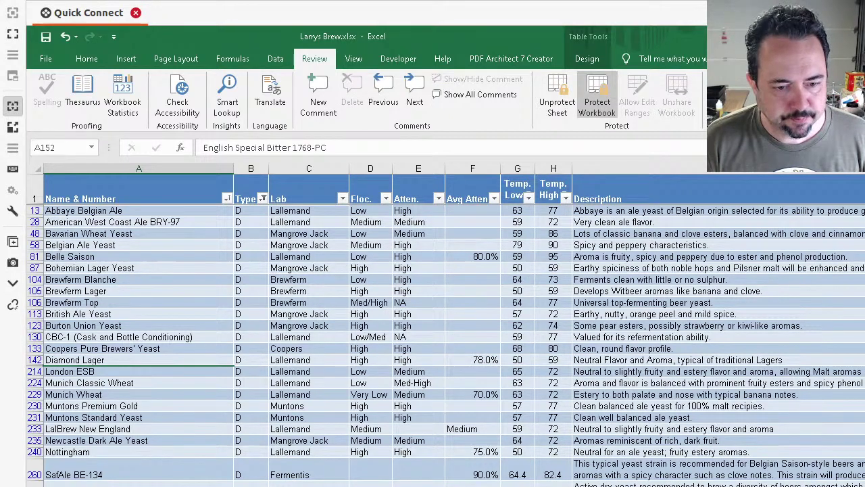
Step: Choose American Ale 1056 as the yeast in the recipe sheet's Yeast Information section and check its fermentation temperature
{"action": "key", "text": "ctrl+Page_Up"}
{"action": "scroll", "coordinate": [581, 451], "scroll_direction": "down", "scroll_amount": 3}
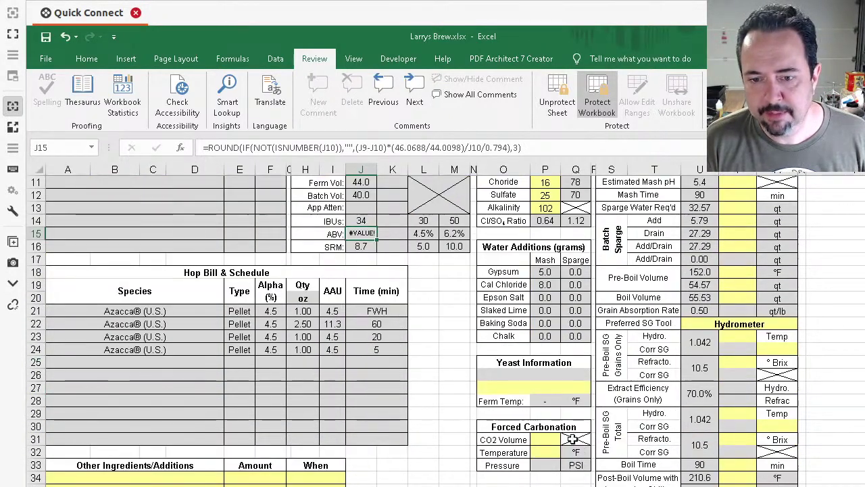
{"action": "left_click", "coordinate": [552, 389]}
{"action": "left_click", "coordinate": [597, 389]}
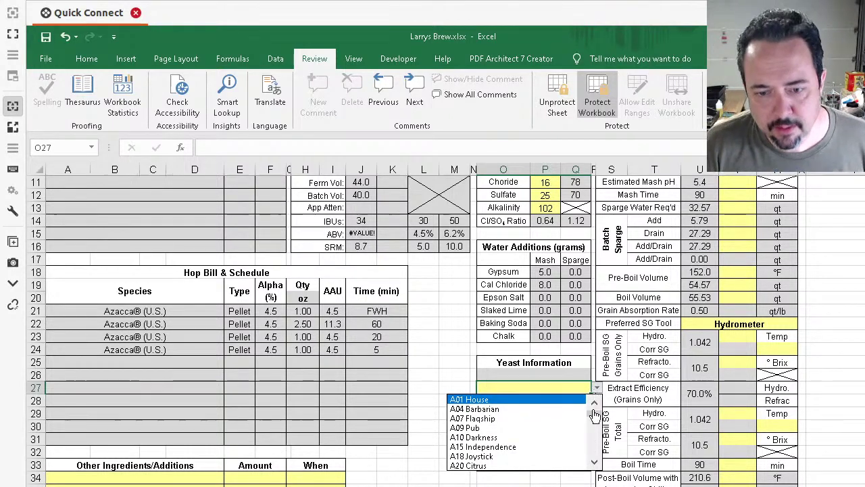
{"action": "left_click", "coordinate": [594, 415]}
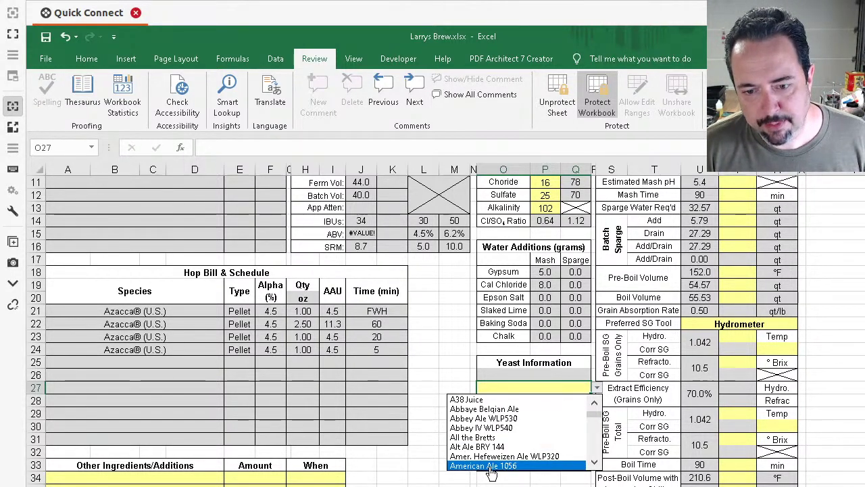
{"action": "left_click", "coordinate": [519, 466]}
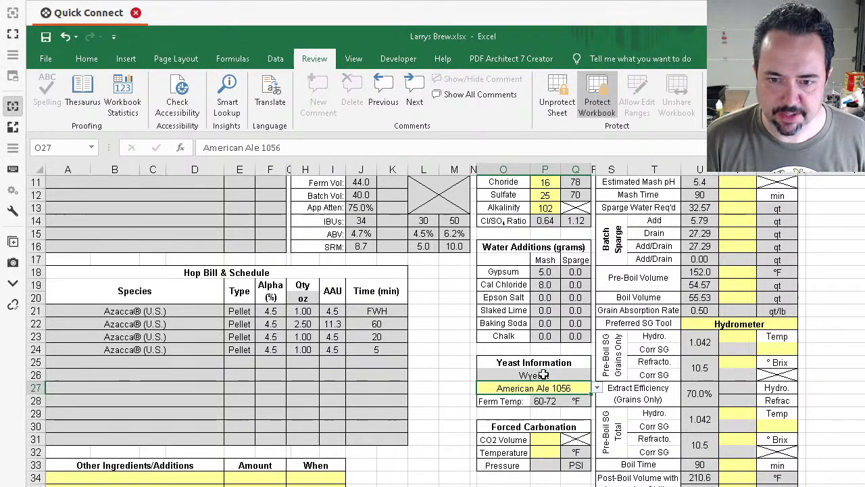
{"action": "left_click", "coordinate": [545, 403]}
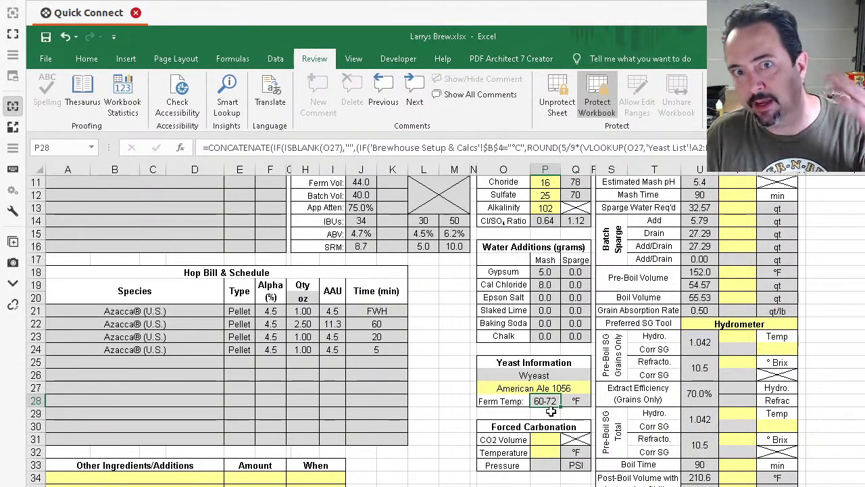
Step: Compare the design O.G., F.G. and ABV in the recipe outputs with the BJCP minimum and maximum values
{"action": "scroll", "coordinate": [549, 383], "scroll_direction": "up", "scroll_amount": 4}
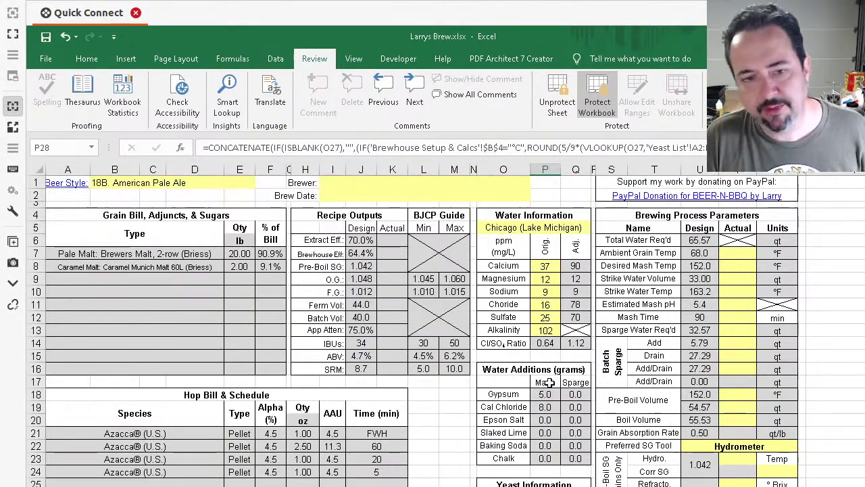
{"action": "left_click", "coordinate": [368, 293]}
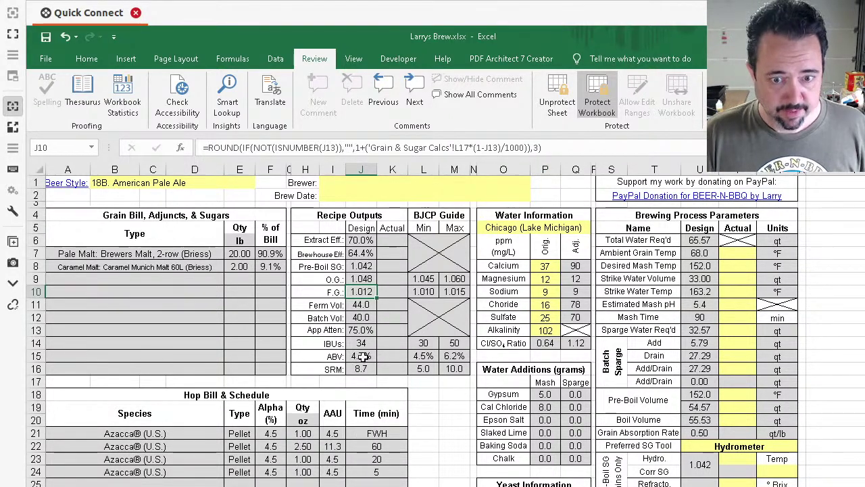
{"action": "left_click", "coordinate": [361, 357]}
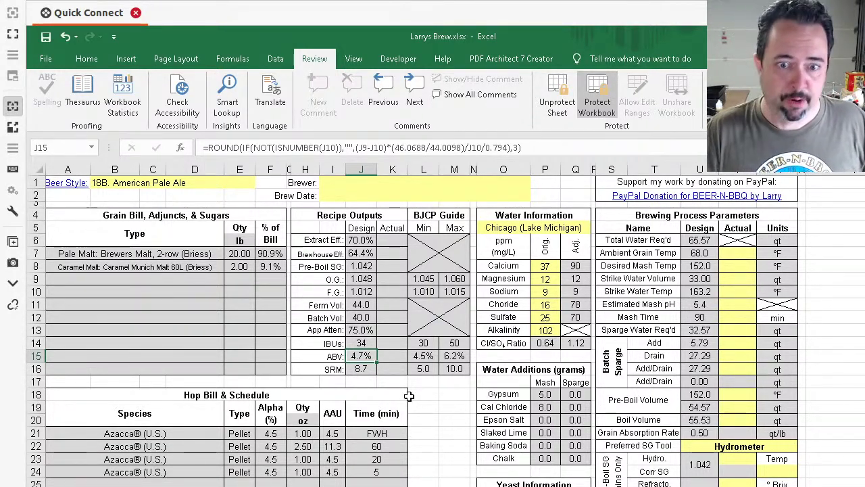
{"action": "left_click", "coordinate": [432, 280]}
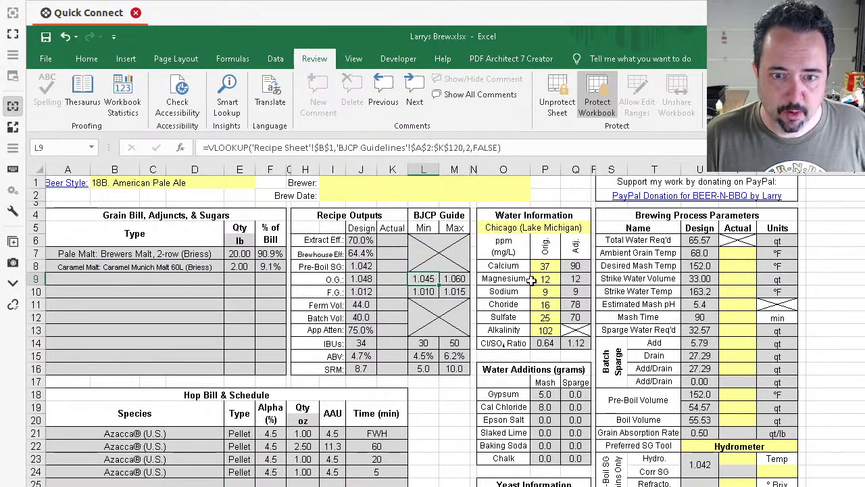
{"action": "left_click", "coordinate": [458, 279]}
{"action": "left_click", "coordinate": [358, 283]}
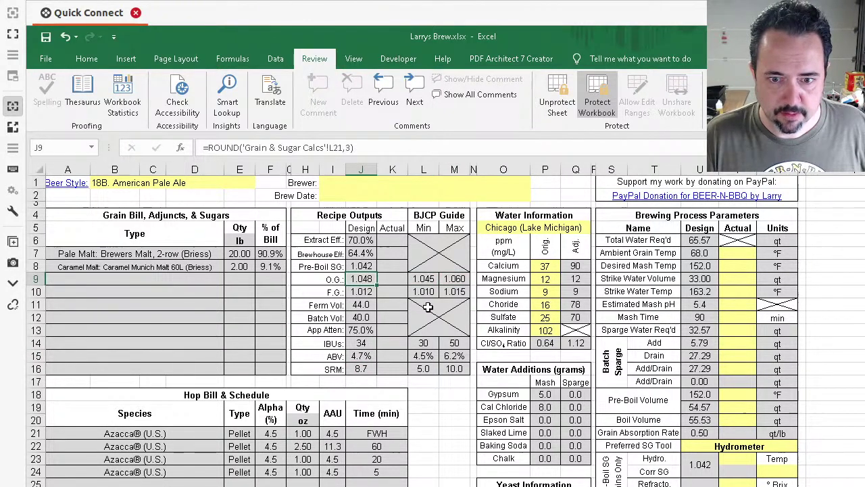
{"action": "left_click", "coordinate": [458, 356]}
{"action": "mouse_move", "coordinate": [427, 282]}
{"action": "left_mouse_down"}
{"action": "mouse_move", "coordinate": [459, 281]}
{"action": "mouse_move", "coordinate": [358, 282]}
{"action": "mouse_move", "coordinate": [436, 280]}
{"action": "mouse_move", "coordinate": [426, 279]}
{"action": "left_mouse_up"}
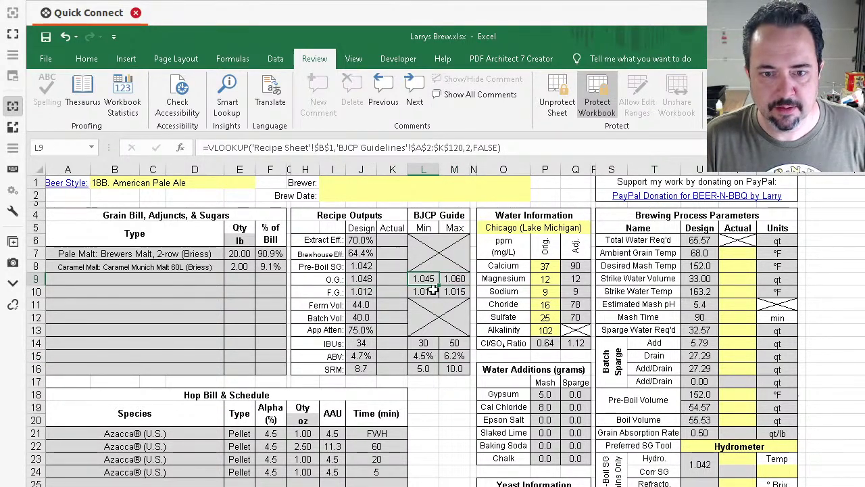
{"action": "left_click", "coordinate": [376, 279]}
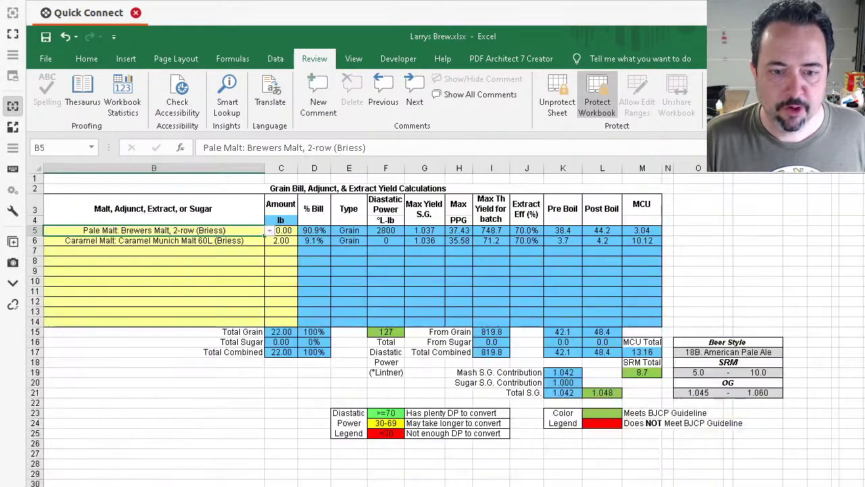
Step: Set the amount of Pale Malt: Brewers Malt, 2-row (Briess) to 30 lb in the grain bill calculations
{"action": "key", "text": "ctrl+Page_Down"}
{"action": "left_click", "coordinate": [281, 231]}
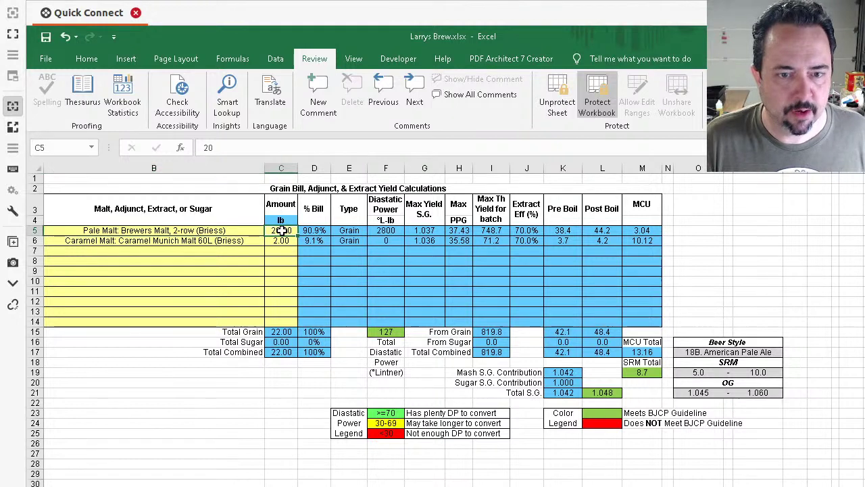
{"action": "type", "text": "30"}
{"action": "key", "text": "Return"}
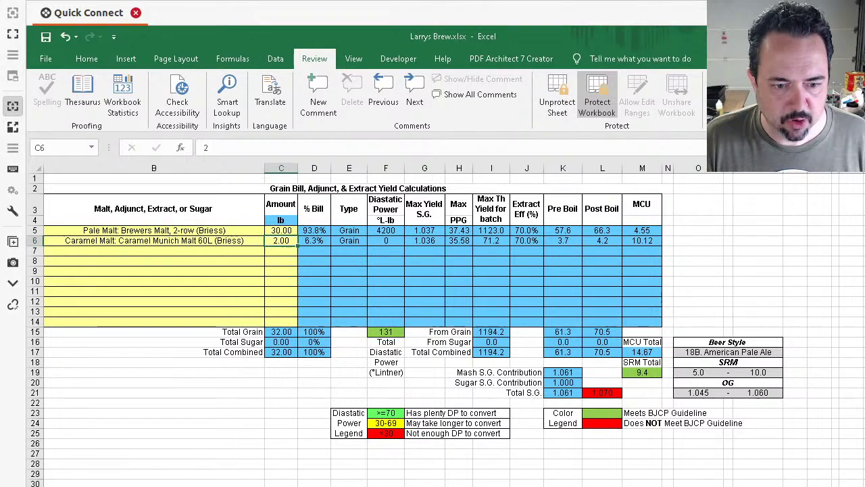
Step: Check the recipe sheet's O.G. and F.G. against the BJCP guide and look over its hop, yeast and carbonation sections
{"action": "key", "text": "ctrl+Page_Up"}
{"action": "left_click", "coordinate": [497, 305]}
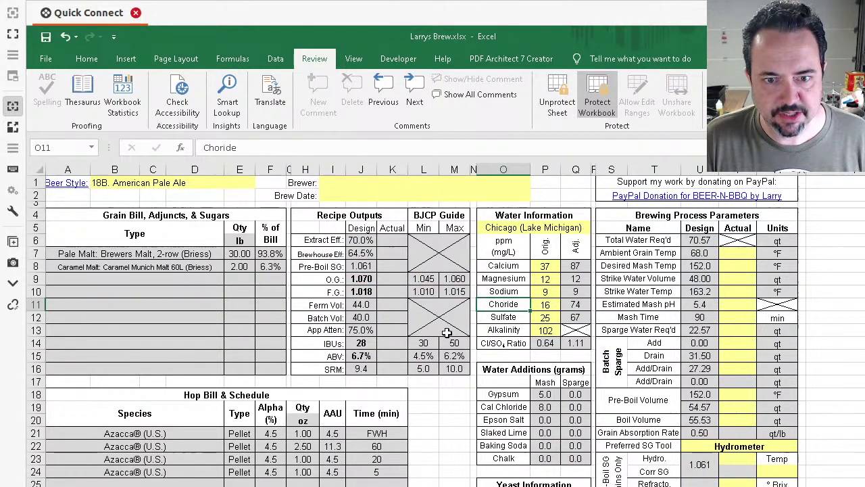
{"action": "left_click", "coordinate": [363, 279]}
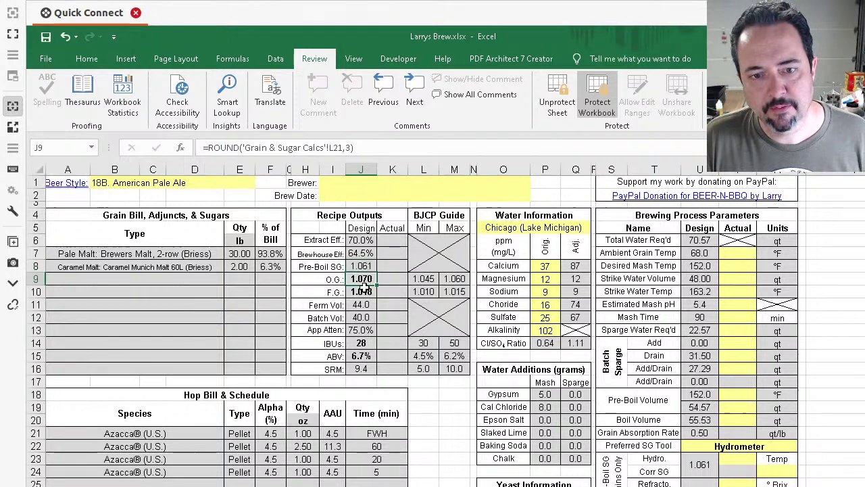
{"action": "left_click", "coordinate": [364, 290]}
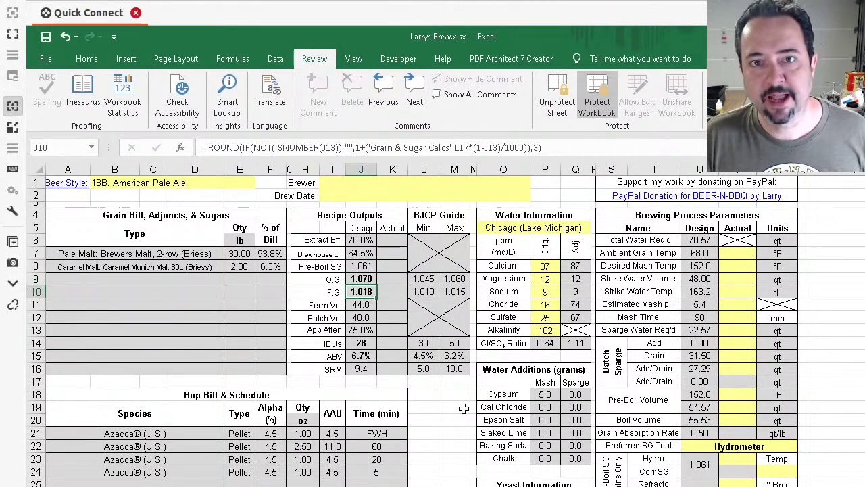
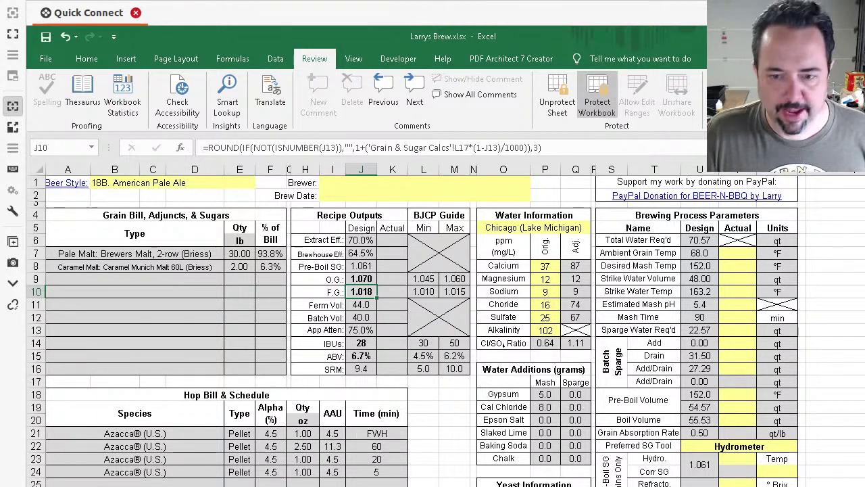
{"action": "scroll", "coordinate": [447, 331], "scroll_direction": "down", "scroll_amount": 1}
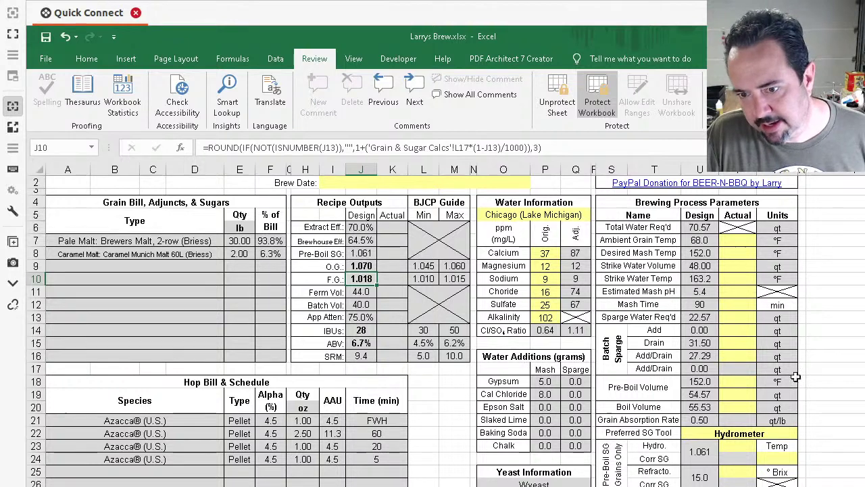
{"action": "scroll", "coordinate": [446, 331], "scroll_direction": "down", "scroll_amount": 3}
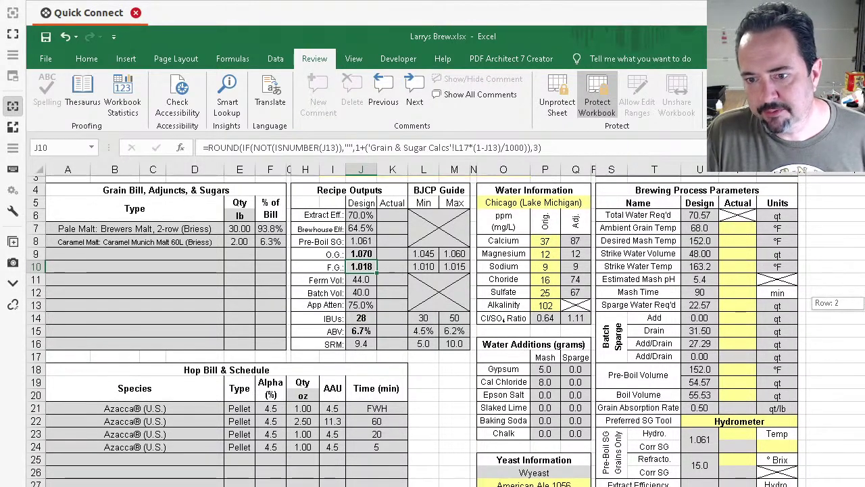
{"action": "scroll", "coordinate": [446, 331], "scroll_direction": "down", "scroll_amount": 2}
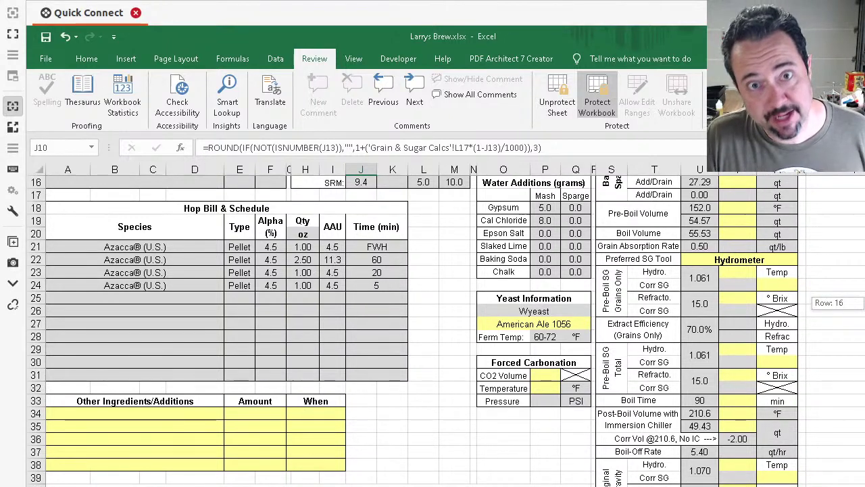
{"action": "scroll", "coordinate": [446, 332], "scroll_direction": "up", "scroll_amount": 3}
{"action": "scroll", "coordinate": [446, 331], "scroll_direction": "up", "scroll_amount": 2}
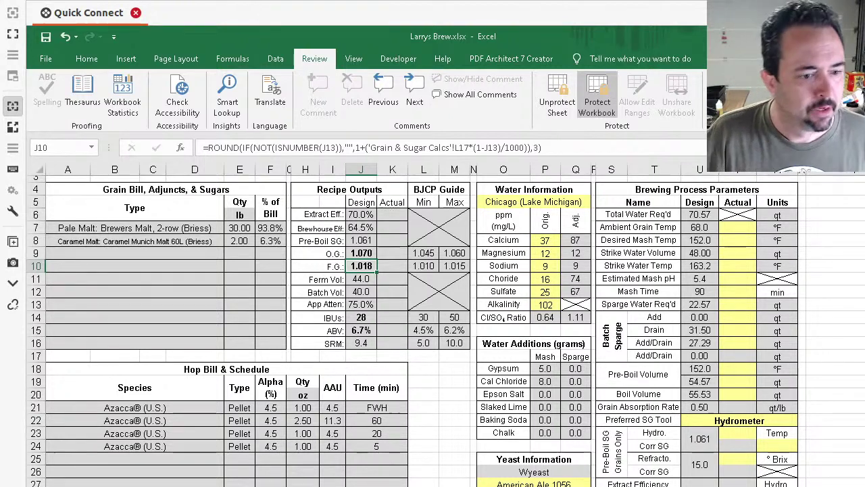
Step: Examine the recipe sheet's original water profile, the mash pH calculator and the metric water calculator down to its references
{"action": "left_click", "coordinate": [600, 376]}
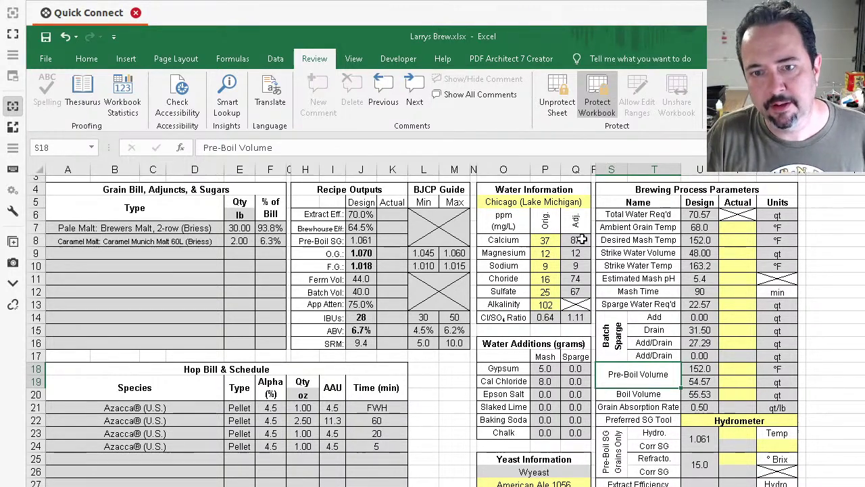
{"action": "left_click_drag", "start_coordinate": [547, 245], "coordinate": [553, 309]}
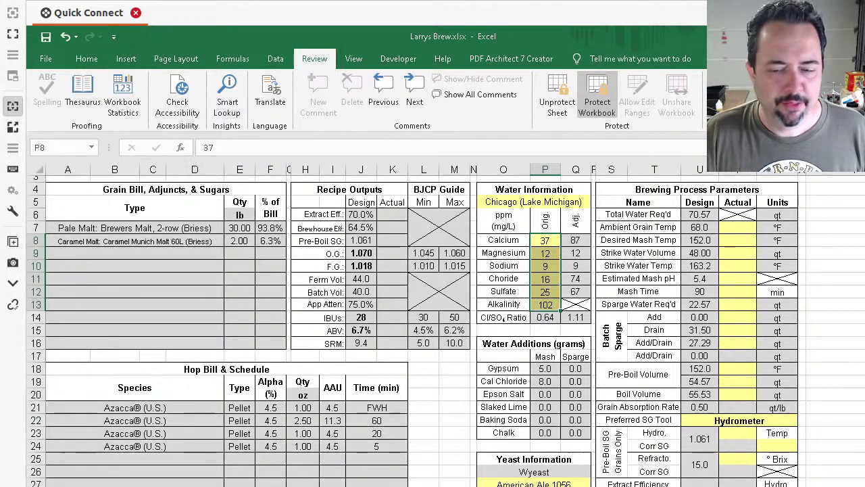
{"action": "key", "text": "ctrl+Page_Down"}
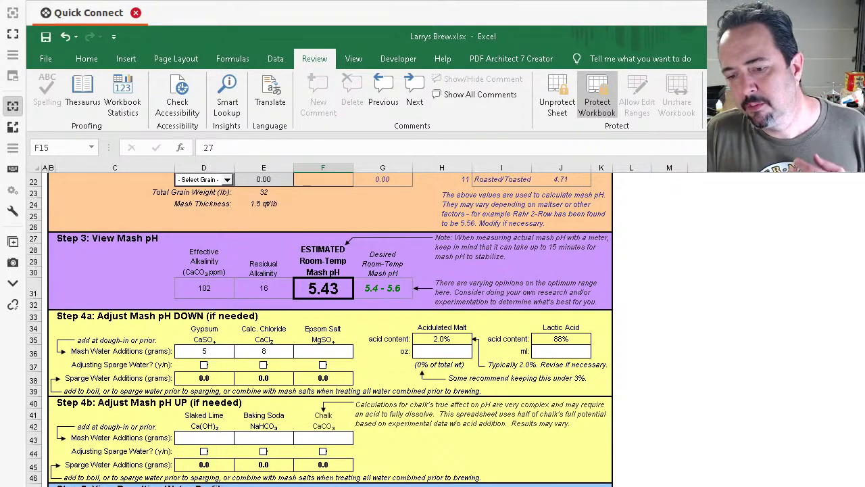
{"action": "key", "text": "ctrl+Page_Down"}
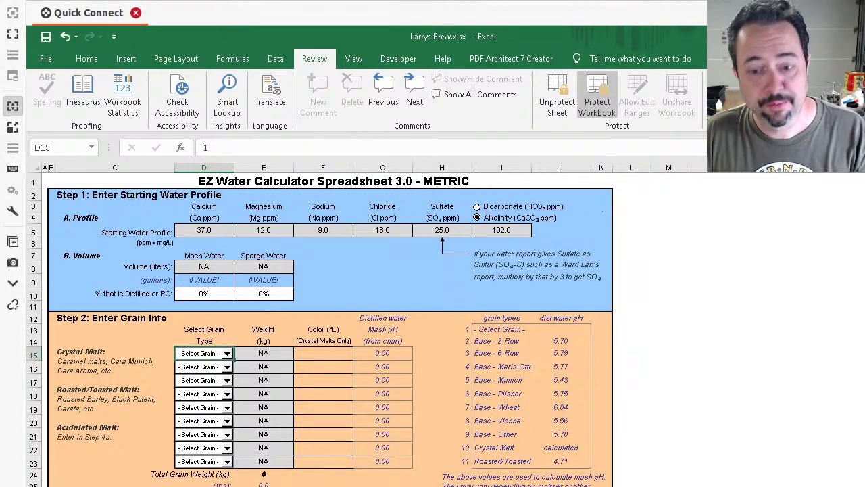
{"action": "scroll", "coordinate": [331, 329], "scroll_direction": "down", "scroll_amount": 13}
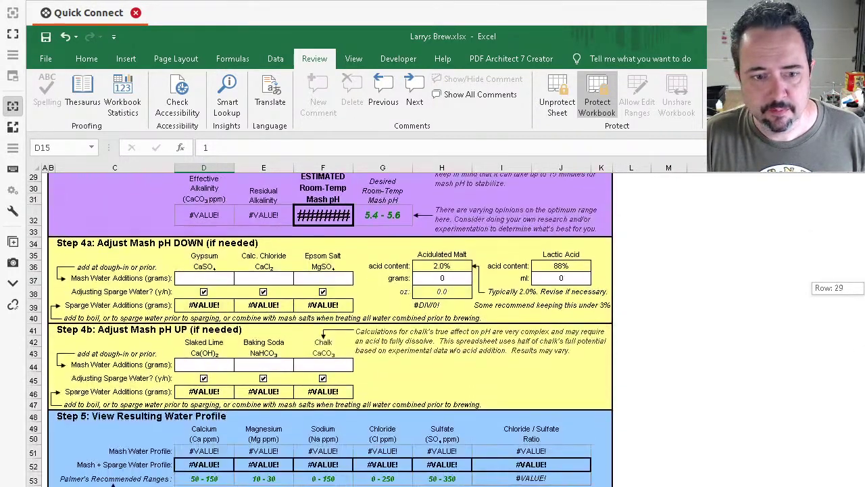
{"action": "scroll", "coordinate": [115, 402], "scroll_direction": "down", "scroll_amount": 2}
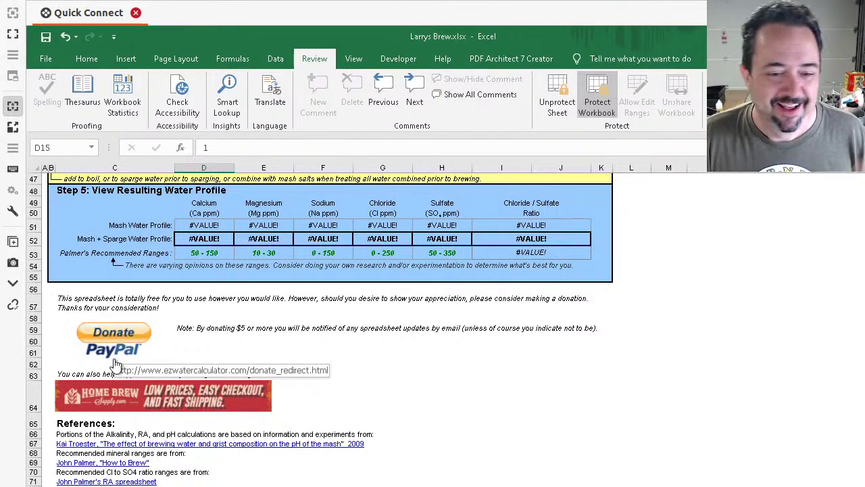
Step: Return to the recipe sheet's water information and reopen the non-metric water calculator at the mash pH section
{"action": "key", "text": "ctrl+Home"}
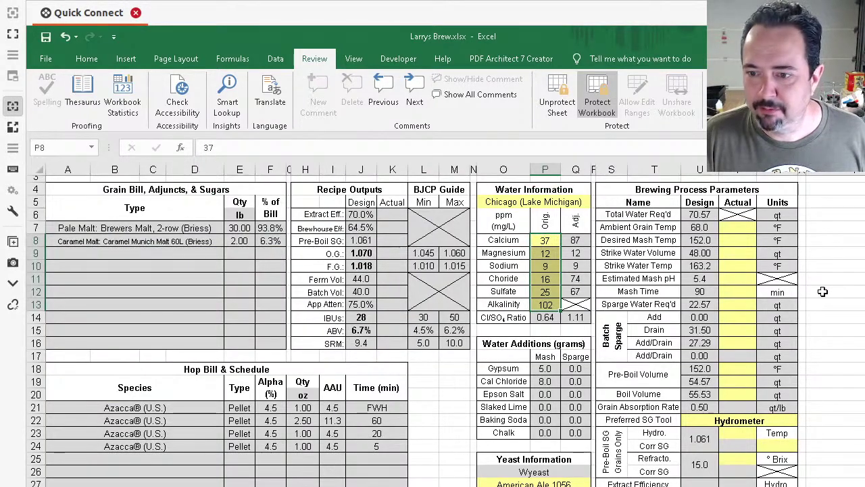
{"action": "left_click_drag", "start_coordinate": [859, 287], "coordinate": [859, 274]}
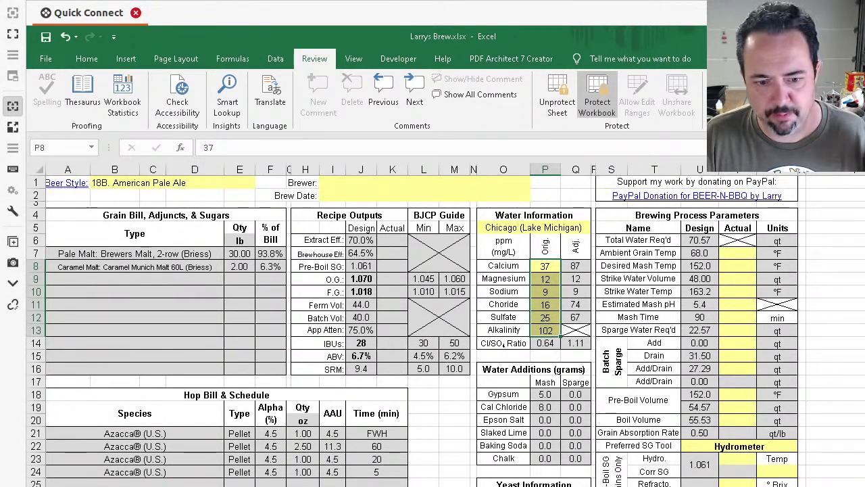
{"action": "key", "text": "ctrl+Page_Down"}
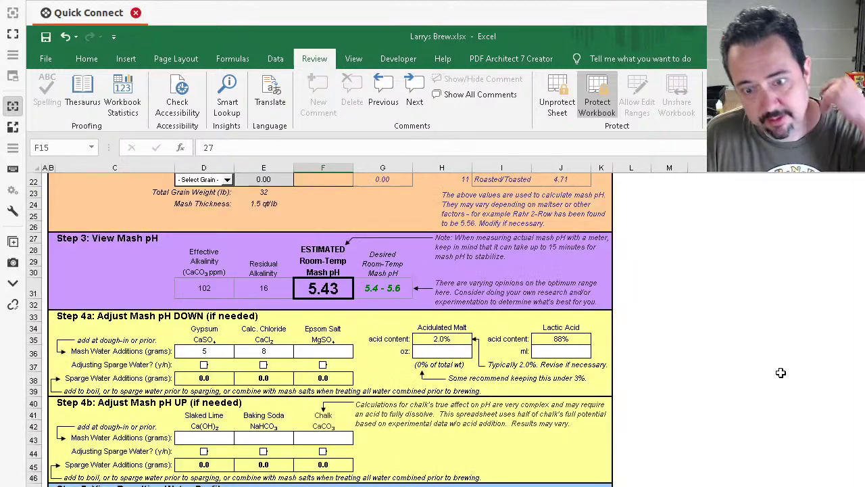
Step: Look over the non-metric water calculator's resulting water profile, mash additions, grain info and starting water profile
{"action": "scroll", "coordinate": [330, 330], "scroll_direction": "down", "scroll_amount": 8}
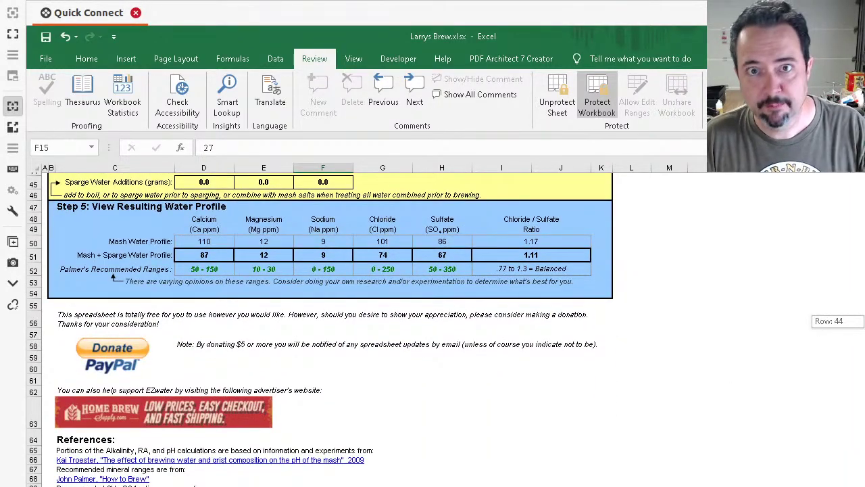
{"action": "scroll", "coordinate": [330, 330], "scroll_direction": "up", "scroll_amount": 8}
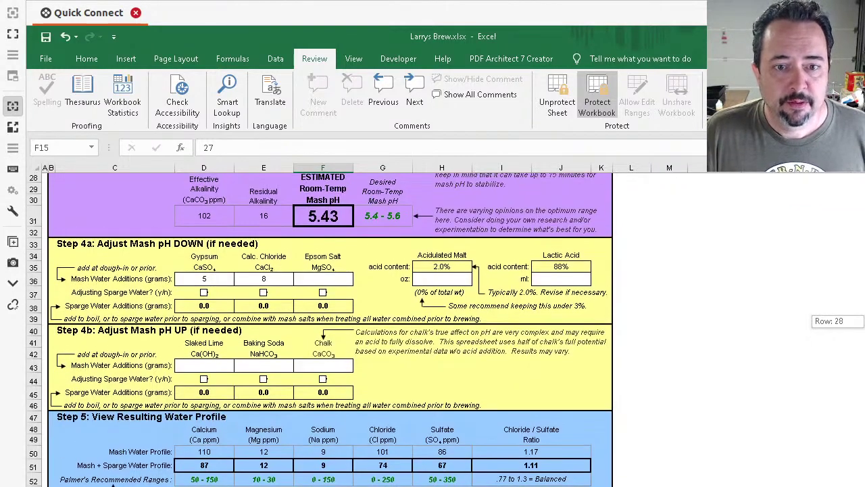
{"action": "scroll", "coordinate": [330, 330], "scroll_direction": "up", "scroll_amount": 5}
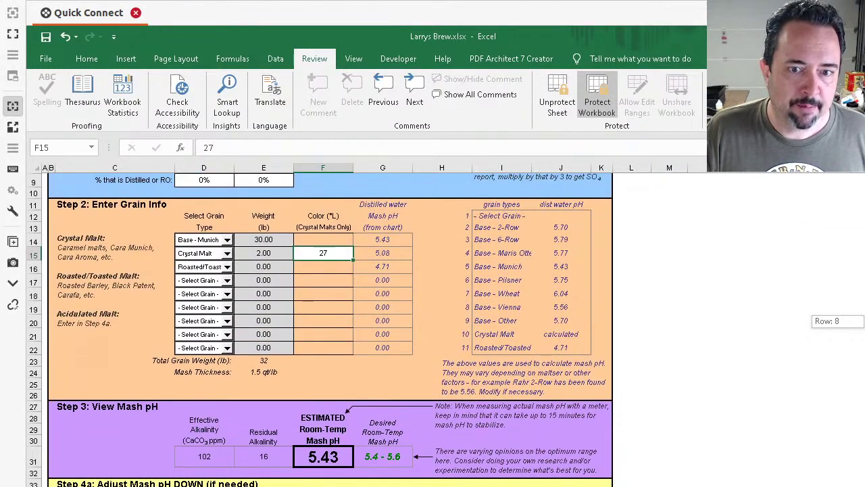
{"action": "scroll", "coordinate": [742, 353], "scroll_direction": "up", "scroll_amount": 3}
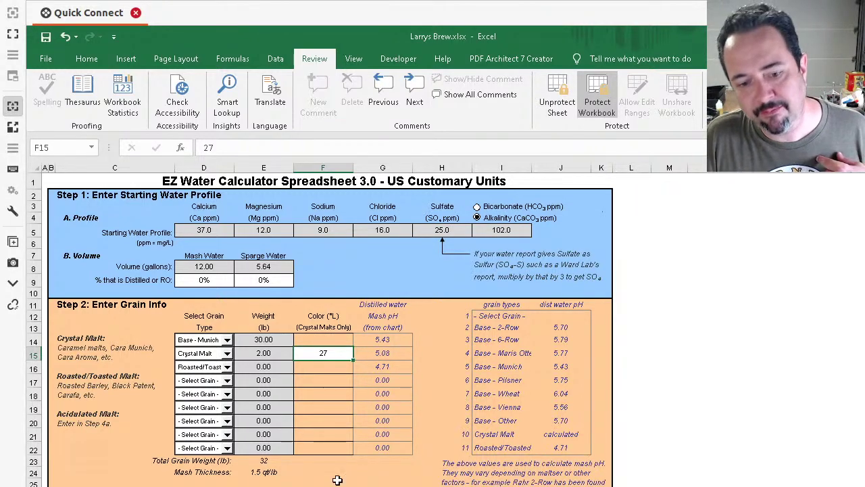
Step: Examine the original and adjusted water values from calcium through alkalinity in the recipe sheet's water information
{"action": "key", "text": "ctrl+Page_Up"}
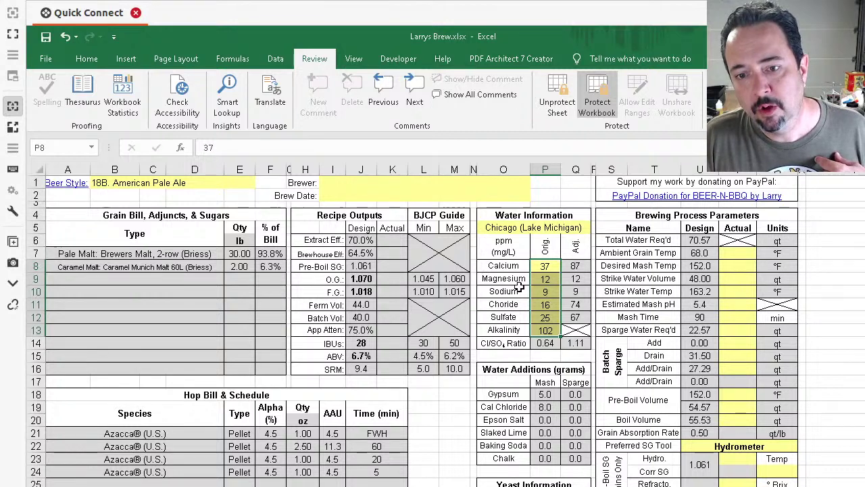
{"action": "left_click", "coordinate": [519, 287]}
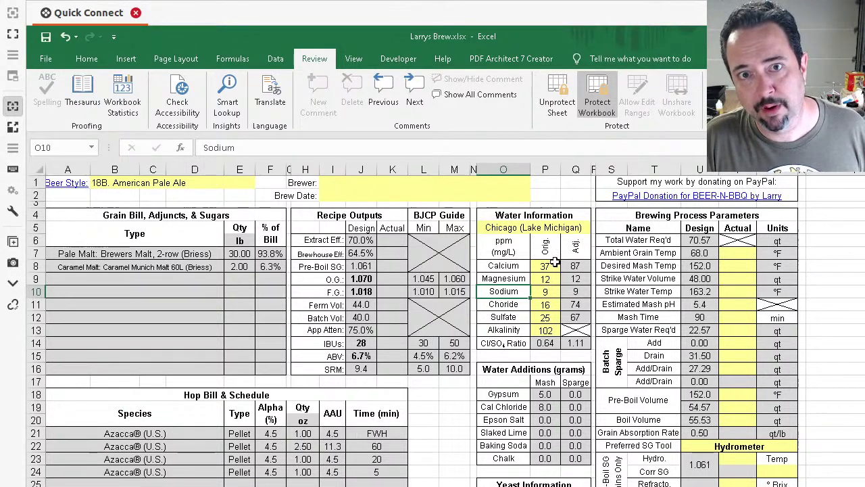
{"action": "left_click_drag", "start_coordinate": [556, 263], "coordinate": [551, 331]}
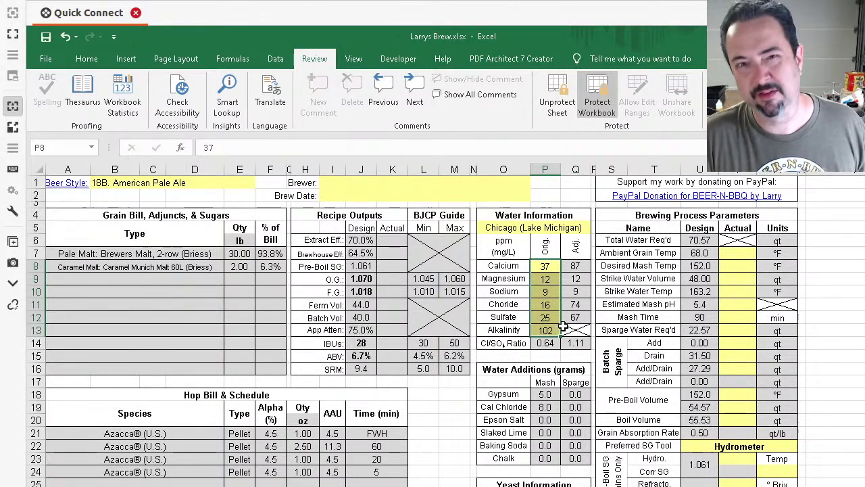
{"action": "left_click", "coordinate": [572, 267]}
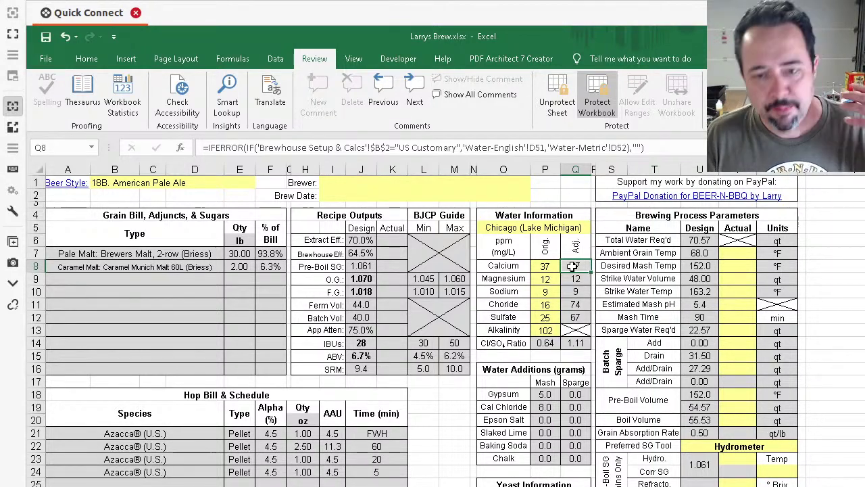
{"action": "left_click_drag", "start_coordinate": [545, 267], "coordinate": [549, 330]}
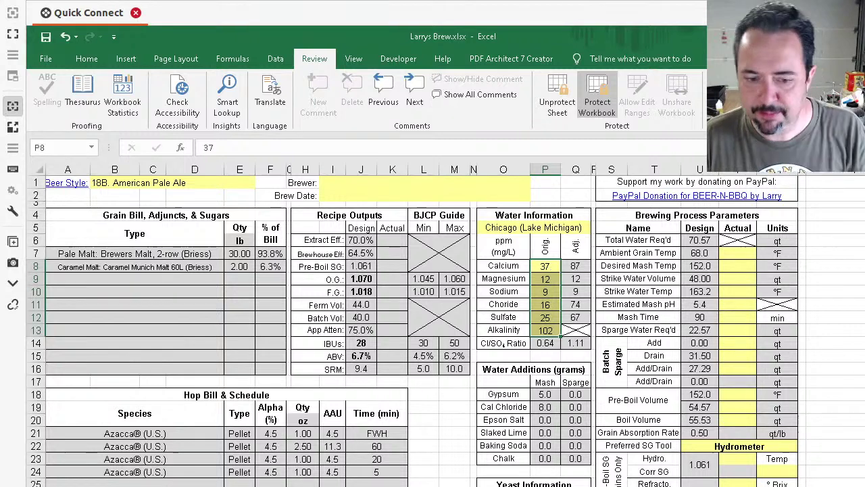
Step: Compare the water calculator's volumes with the mashing and sparging water calculations on the brewhouse setup sheet, and return to the calculator
{"action": "key", "text": "ctrl+Page_Down"}
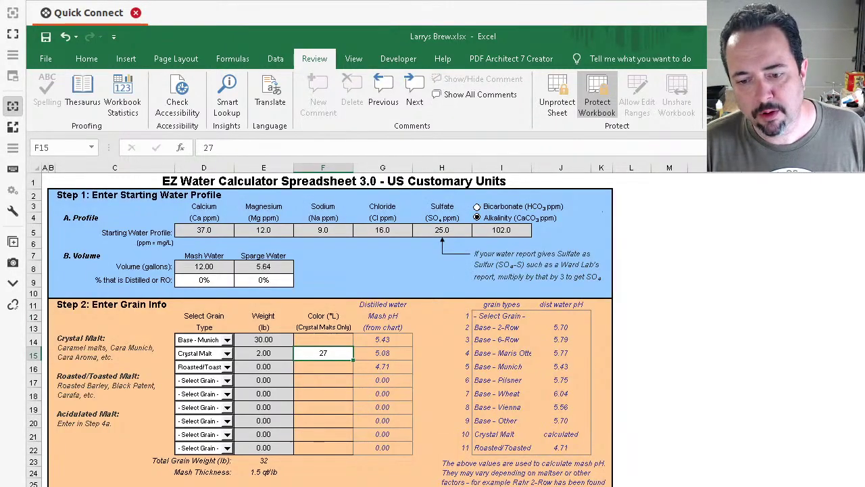
{"action": "key", "text": "ctrl+Page_Down"}
{"action": "key", "text": "ctrl+Page_Up"}
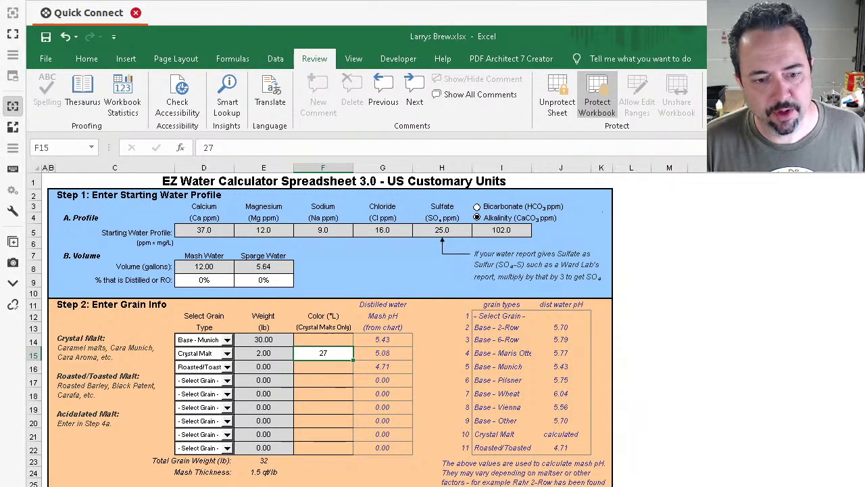
{"action": "key", "text": "ctrl+Page_Down"}
{"action": "scroll", "coordinate": [230, 436], "scroll_direction": "down", "scroll_amount": 10}
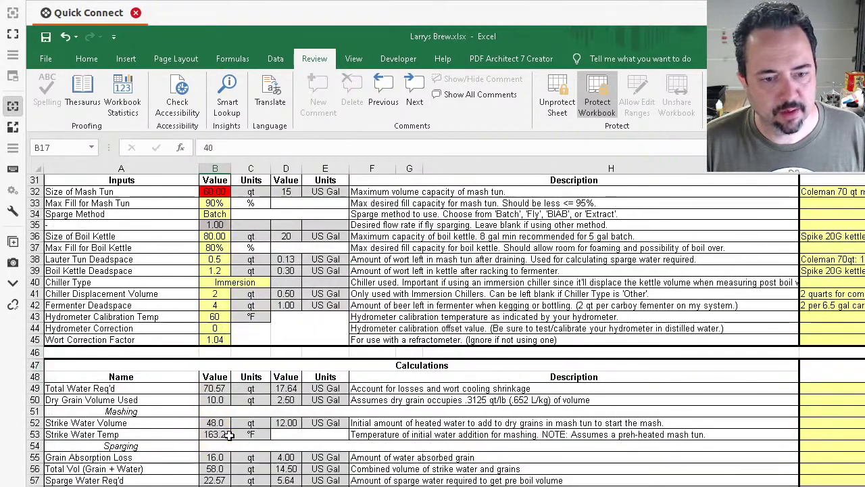
{"action": "scroll", "coordinate": [230, 436], "scroll_direction": "down", "scroll_amount": 7}
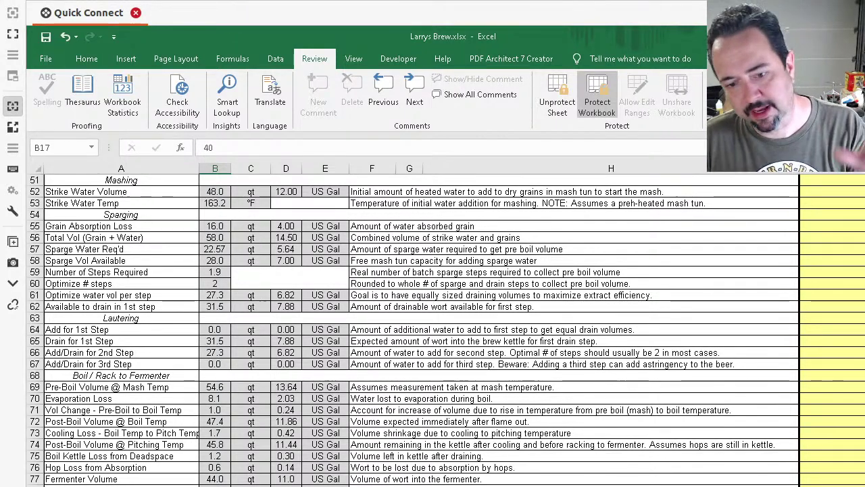
{"action": "key", "text": "ctrl+Page_Up"}
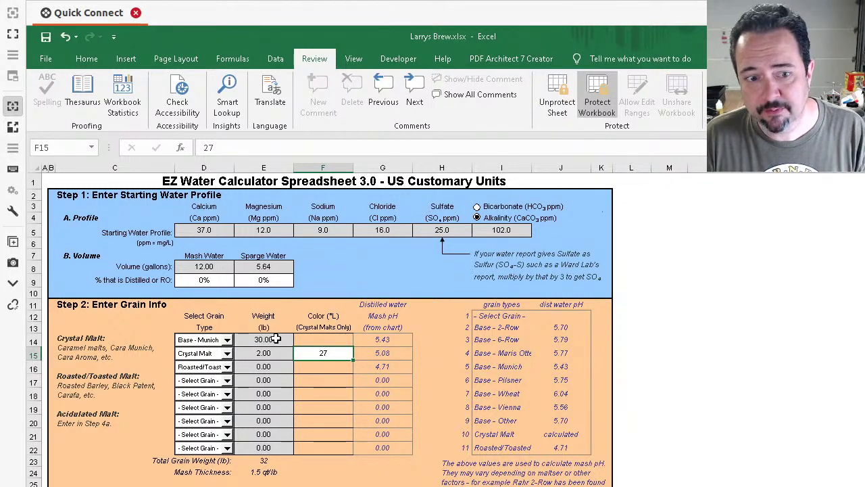
Step: Set the 30 lb grain's type to Base - 2-Row and reset the unused Roasted/Toasted row to - Select Grain -
{"action": "left_click", "coordinate": [228, 339]}
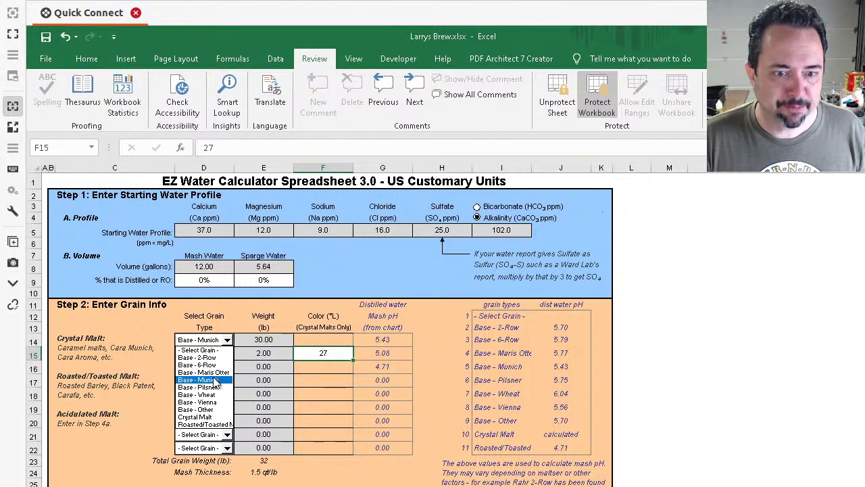
{"action": "left_click", "coordinate": [215, 357]}
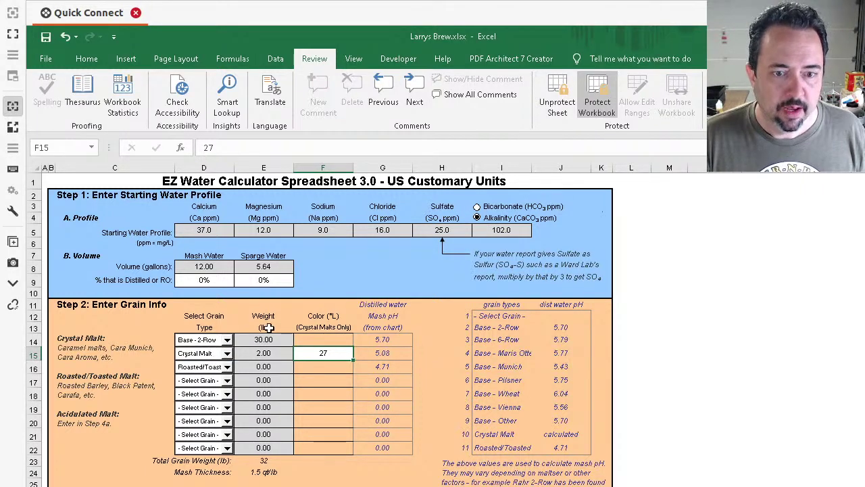
{"action": "left_click", "coordinate": [227, 353]}
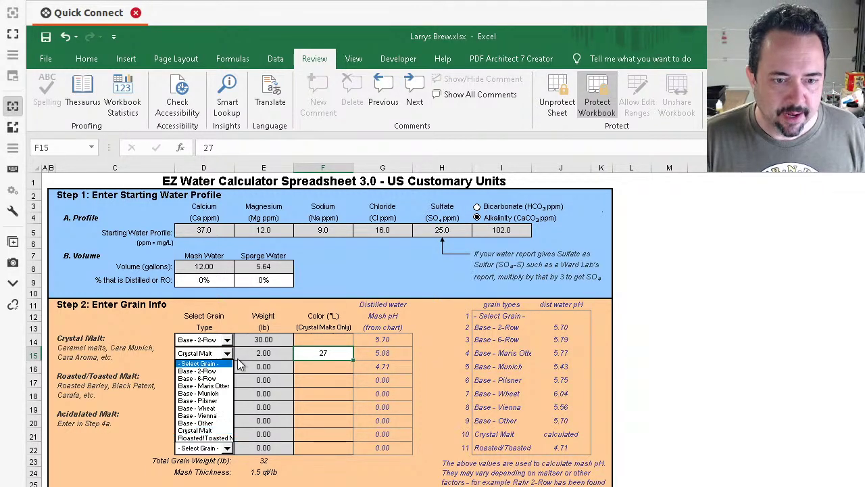
{"action": "left_click", "coordinate": [282, 336]}
{"action": "left_click", "coordinate": [227, 366]}
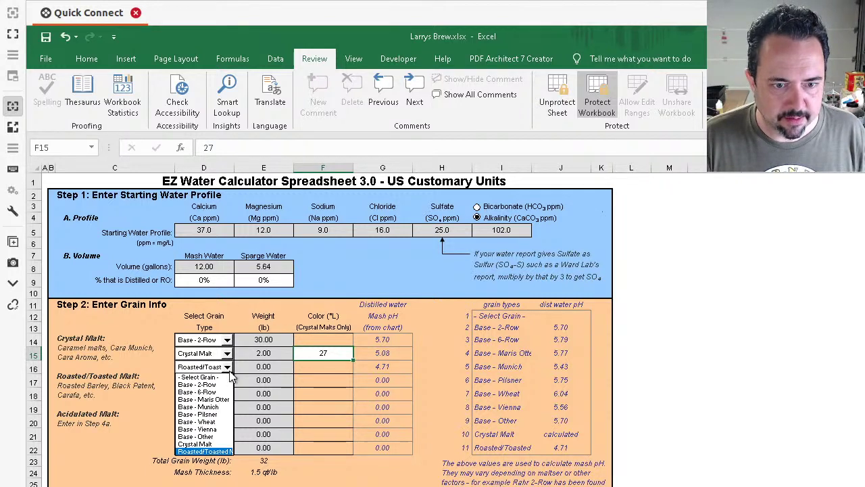
{"action": "left_click", "coordinate": [229, 377]}
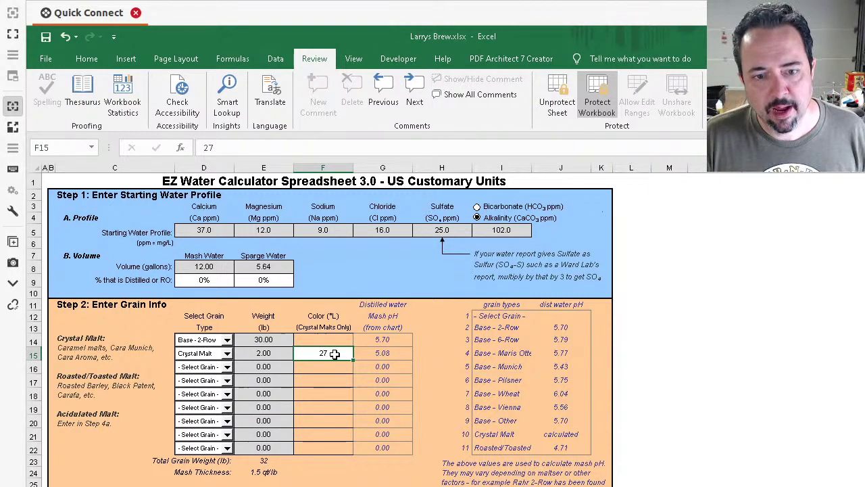
Step: Set the crystal malt's color to 60 °L and collapse the ribbon to give the mash pH section more room
{"action": "type", "text": "60"}
{"action": "key", "text": "Return"}
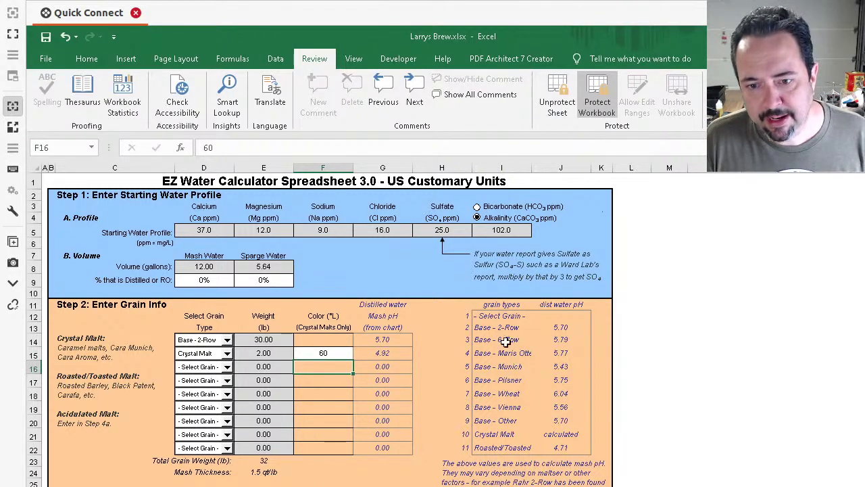
{"action": "scroll", "coordinate": [464, 363], "scroll_direction": "down", "scroll_amount": 3}
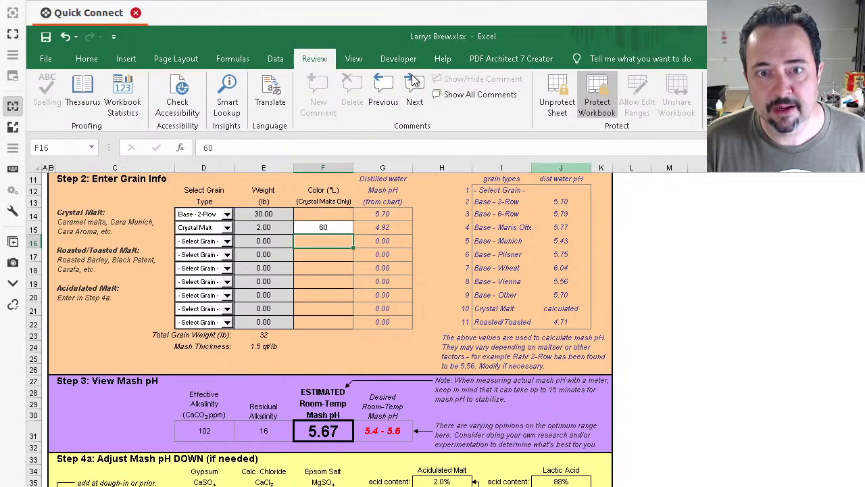
{"action": "double_click", "coordinate": [314, 59]}
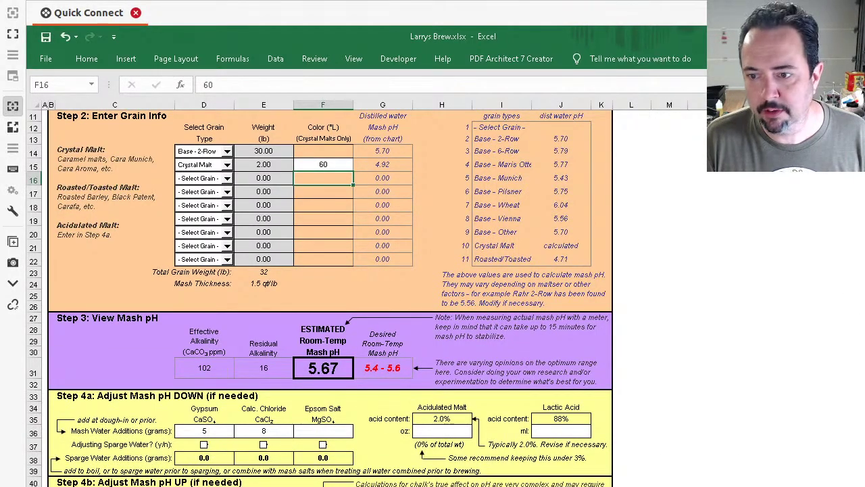
Step: Try a crystal malt color of 0 °L to test its effect on mash pH, and restore it to 60 °L
{"action": "left_click", "coordinate": [336, 164]}
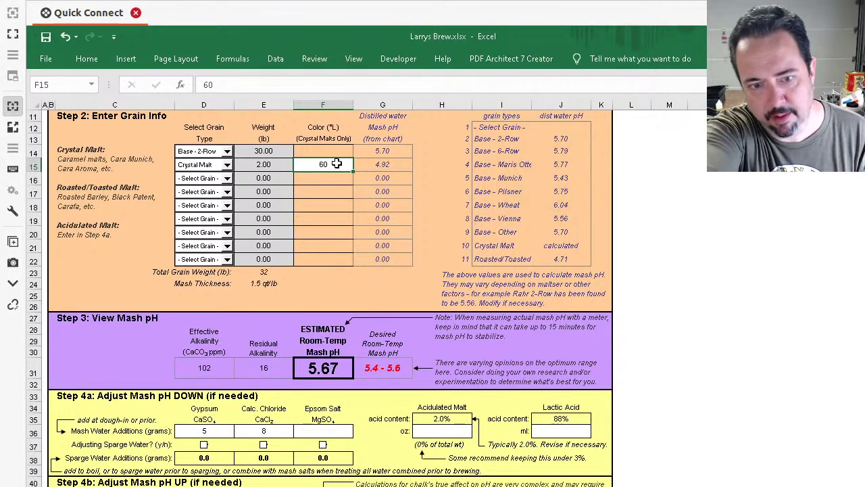
{"action": "type", "text": "0"}
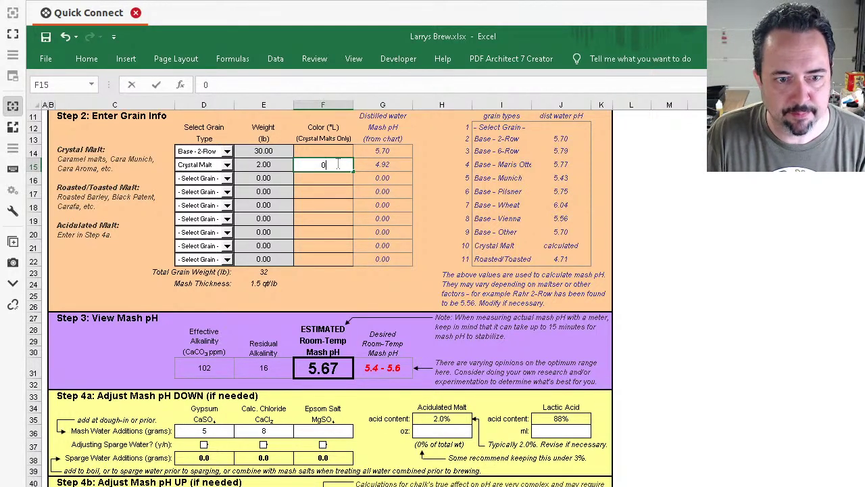
{"action": "key", "text": "Return"}
{"action": "left_click", "coordinate": [337, 163]}
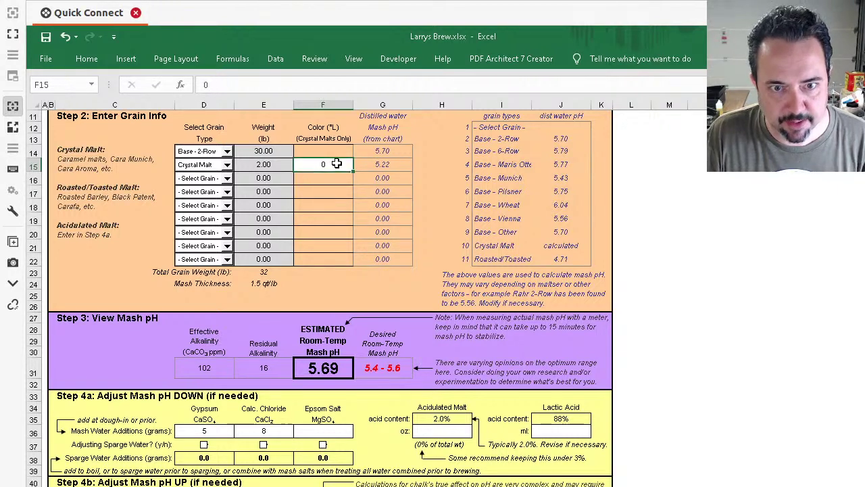
{"action": "type", "text": "6"}
{"action": "key", "text": "Return"}
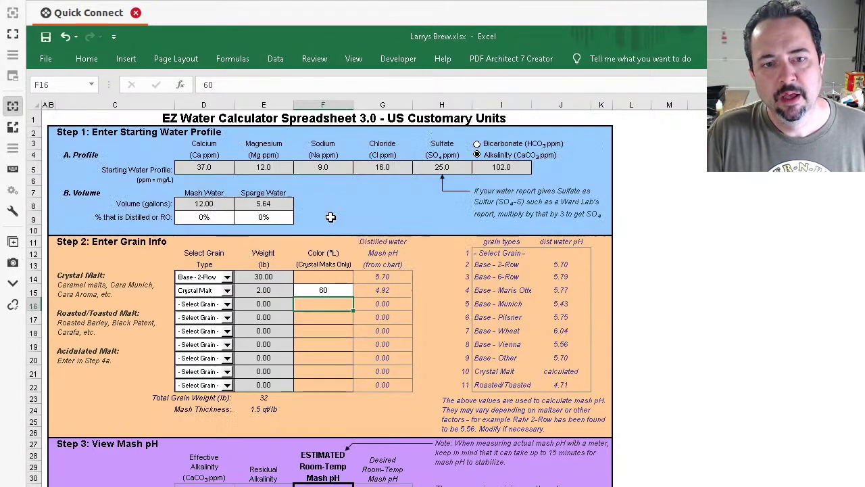
Step: Examine the water calculator from the starting profile and grain info through mash pH and its adjustments to the resulting water profile
{"action": "scroll", "coordinate": [331, 215], "scroll_direction": "up", "scroll_amount": 4}
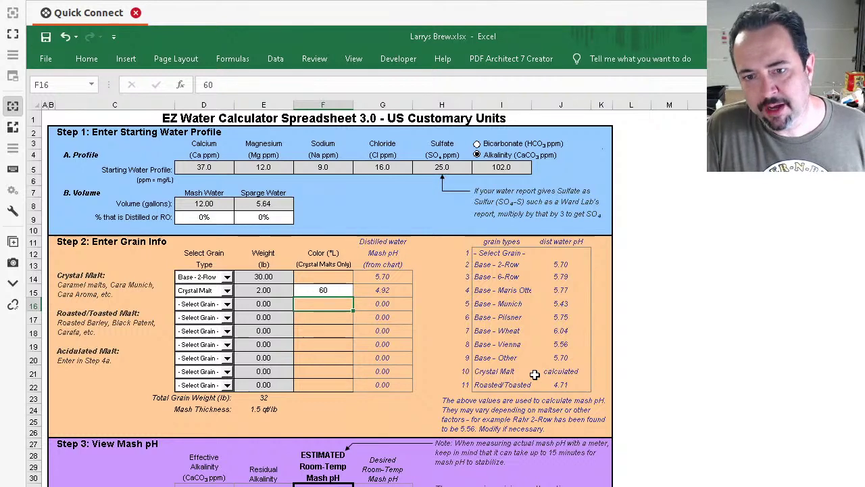
{"action": "scroll", "coordinate": [320, 298], "scroll_direction": "down", "scroll_amount": 1}
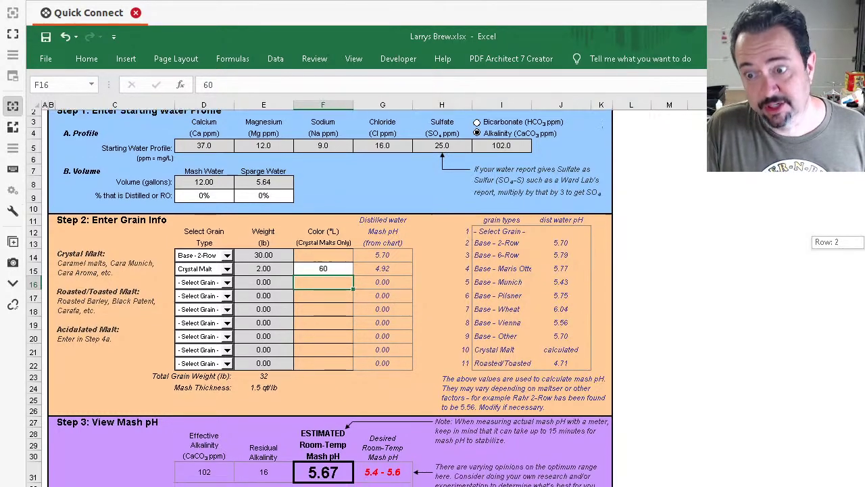
{"action": "scroll", "coordinate": [319, 298], "scroll_direction": "down", "scroll_amount": 1}
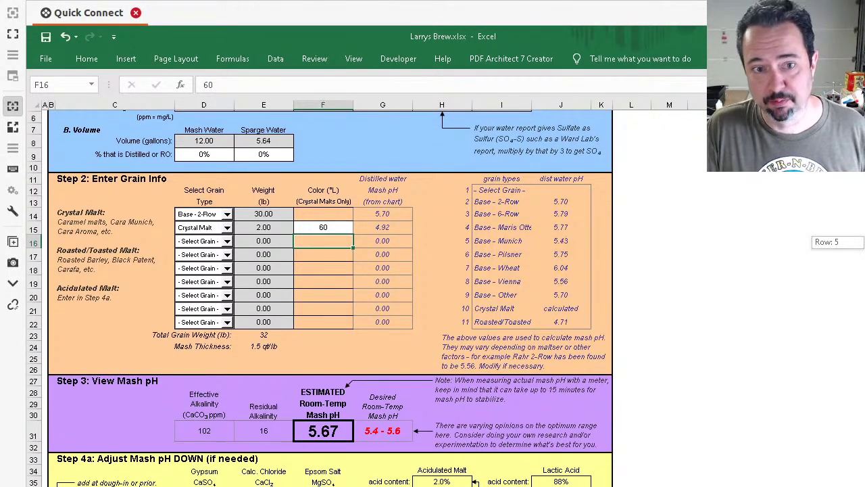
{"action": "scroll", "coordinate": [319, 297], "scroll_direction": "down", "scroll_amount": 1}
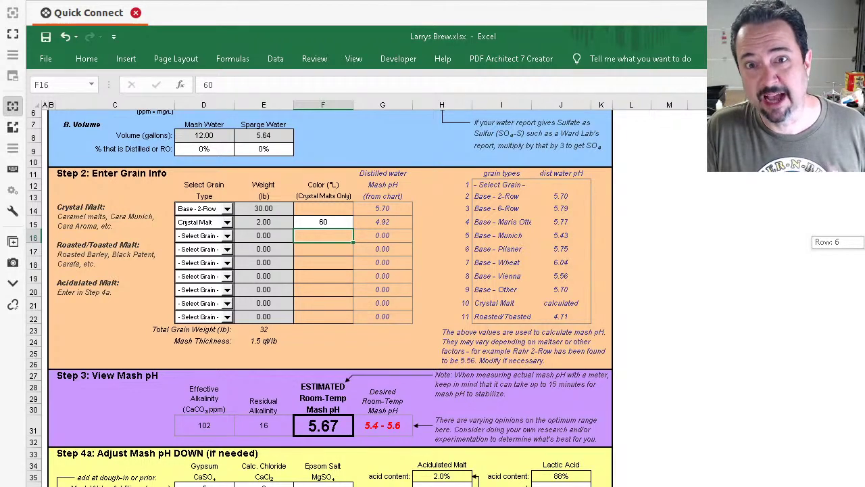
{"action": "scroll", "coordinate": [320, 297], "scroll_direction": "down", "scroll_amount": 1}
{"action": "scroll", "coordinate": [320, 298], "scroll_direction": "down", "scroll_amount": 3}
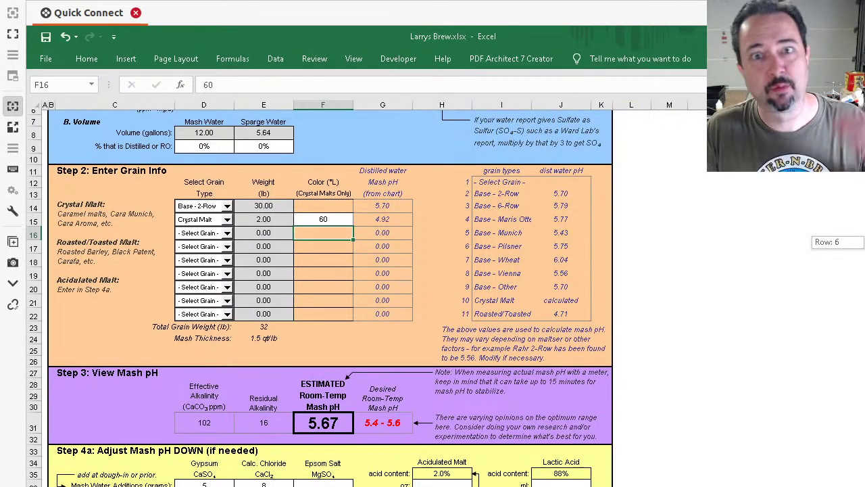
{"action": "scroll", "coordinate": [320, 297], "scroll_direction": "down", "scroll_amount": 1}
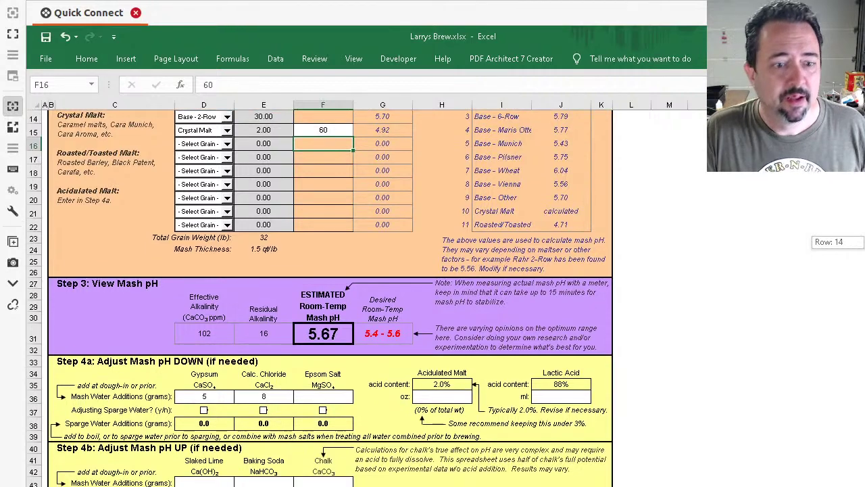
{"action": "scroll", "coordinate": [320, 297], "scroll_direction": "down", "scroll_amount": 3}
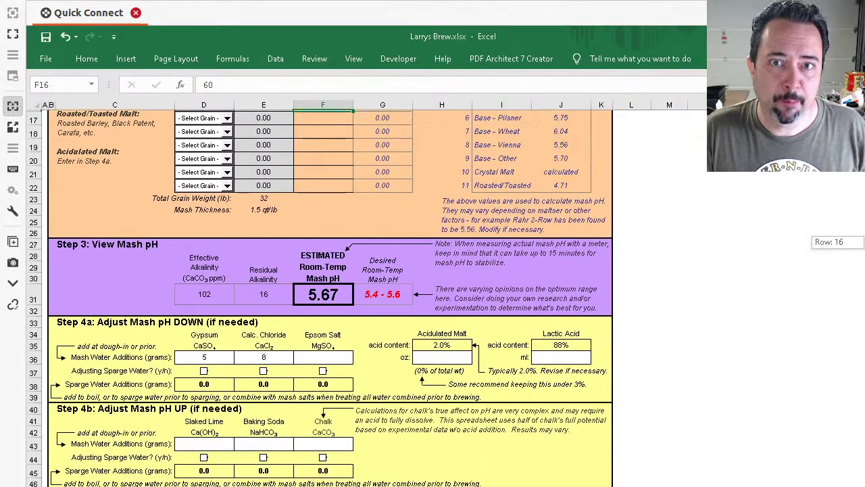
{"action": "scroll", "coordinate": [320, 297], "scroll_direction": "down", "scroll_amount": 2}
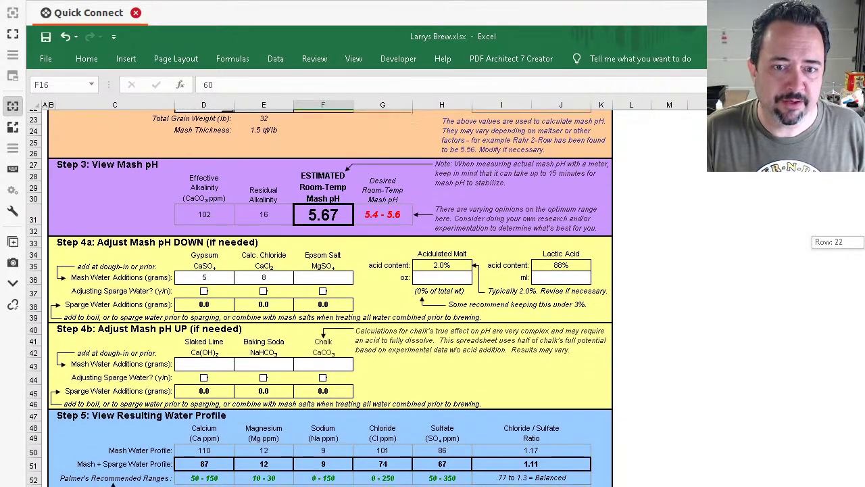
{"action": "scroll", "coordinate": [320, 297], "scroll_direction": "down", "scroll_amount": 1}
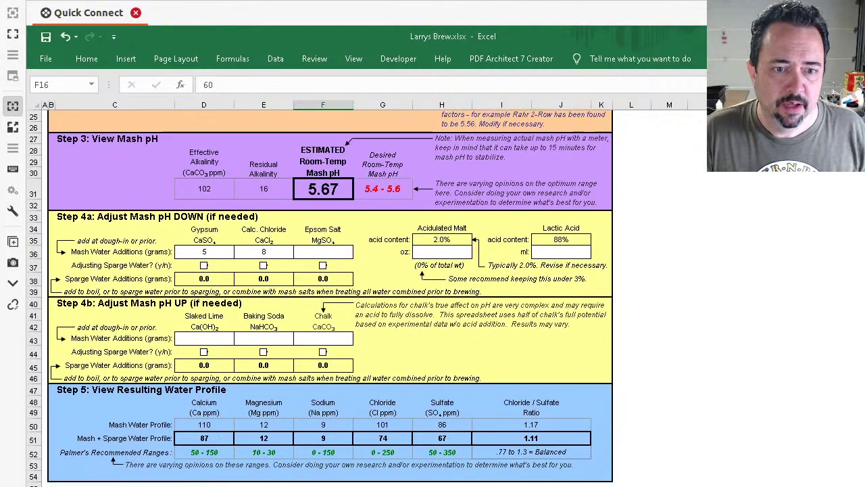
Step: Clear the gypsum and calcium chloride mash water additions in Step 4a
{"action": "left_click", "coordinate": [215, 252]}
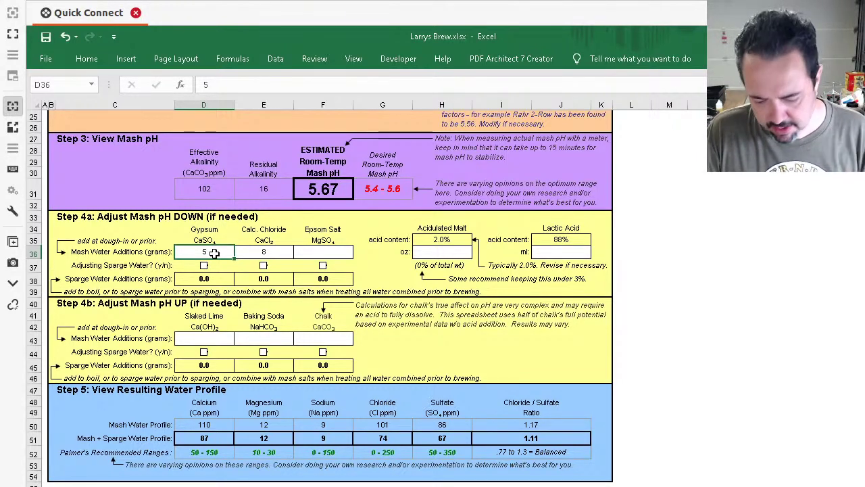
{"action": "key", "text": "Delete"}
{"action": "left_click", "coordinate": [259, 253]}
{"action": "key", "text": "Delete"}
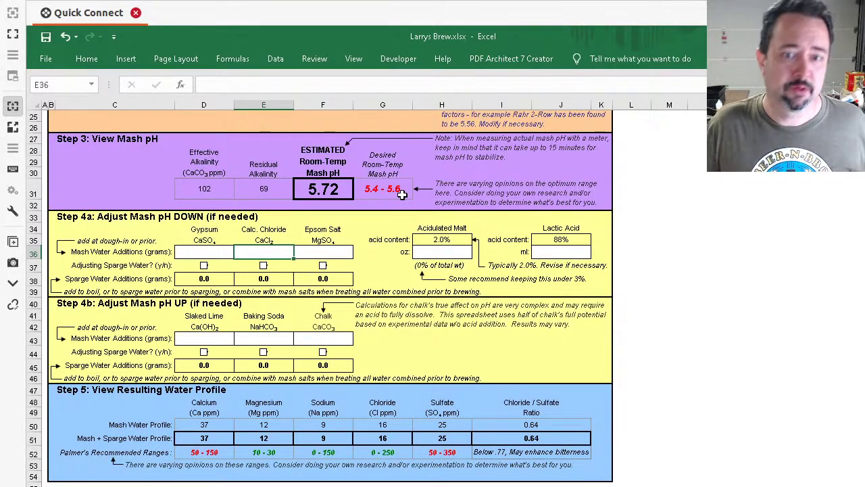
Step: Try acidulated malt additions of 3 oz and 6 oz to test their effect on mash pH, and clear the amount
{"action": "left_click", "coordinate": [442, 250]}
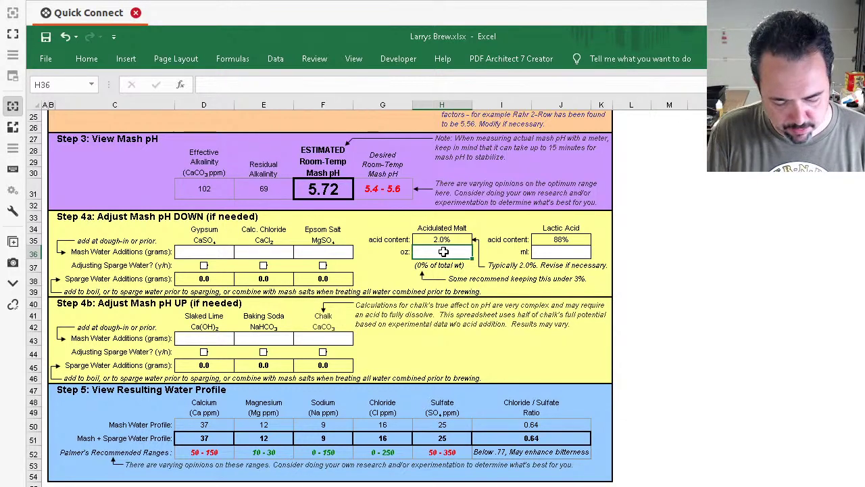
{"action": "type", "text": "1"}
{"action": "key", "text": "Tab"}
{"action": "left_click", "coordinate": [443, 251]}
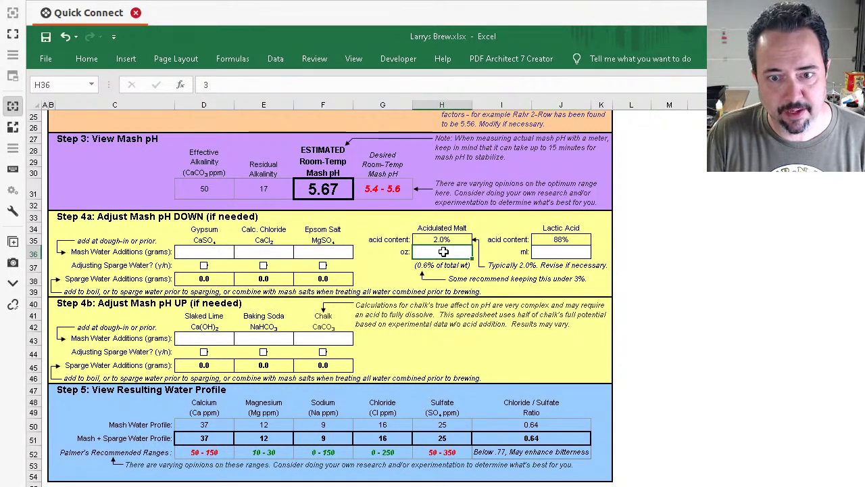
{"action": "type", "text": "6"}
{"action": "key", "text": "Tab"}
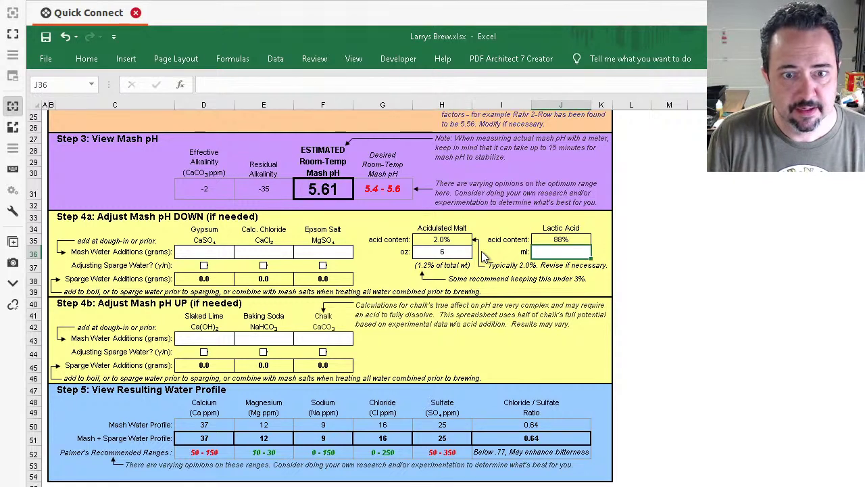
{"action": "left_click", "coordinate": [450, 248]}
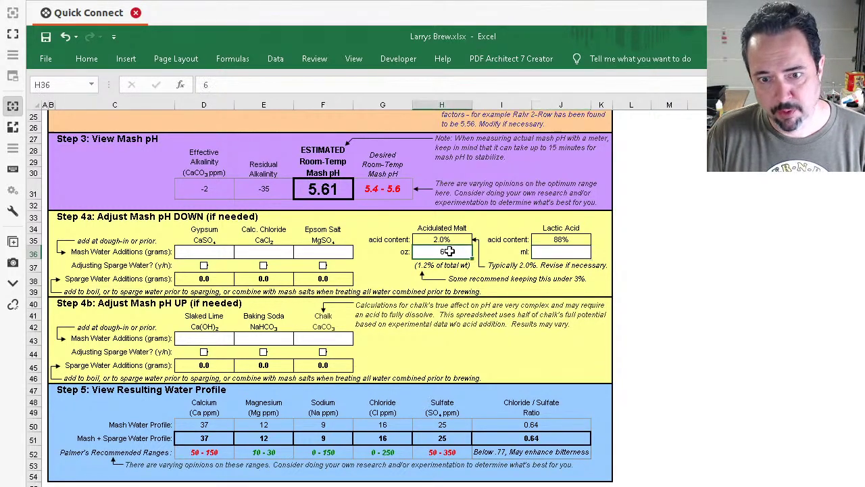
{"action": "key", "text": "Delete"}
Step: Try a 10 ml addition of 88% lactic acid to test its effect on mash pH, and clear it
{"action": "left_click", "coordinate": [571, 251]}
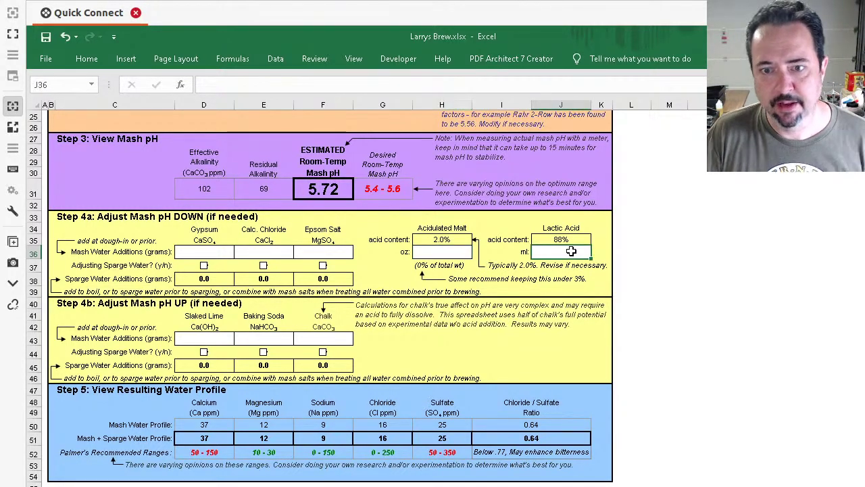
{"action": "type", "text": "10"}
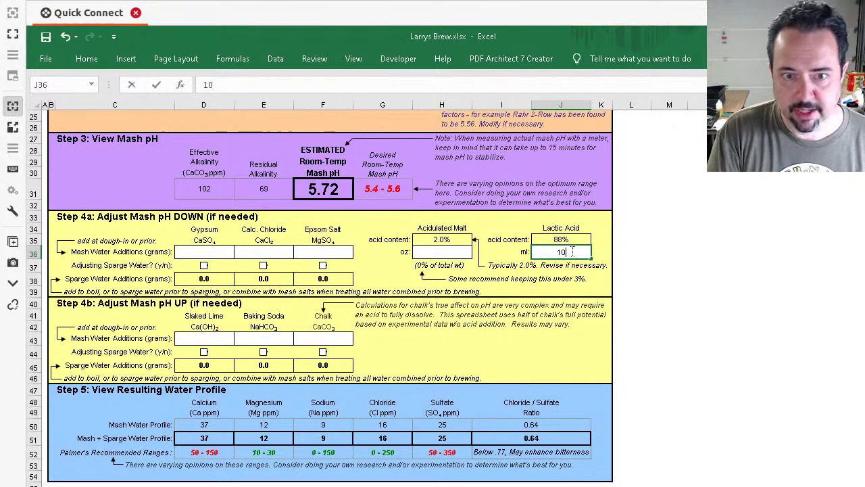
{"action": "key", "text": "Return"}
{"action": "key", "text": "ctrl+Home"}
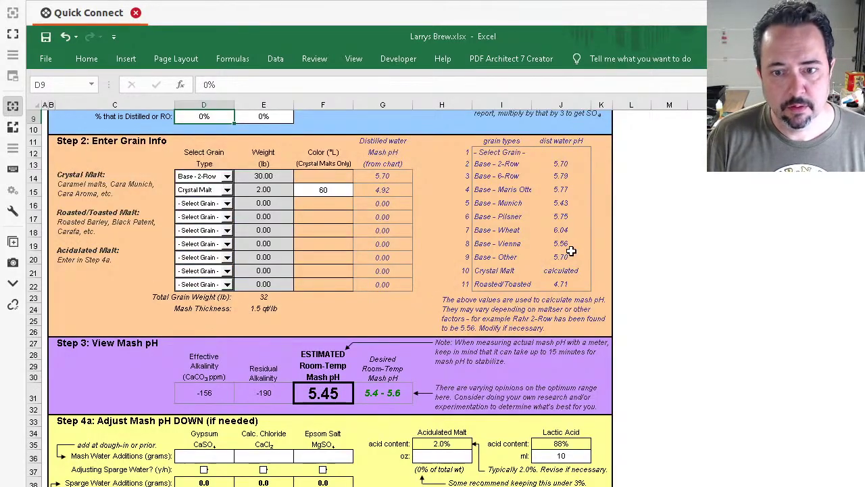
{"action": "scroll", "coordinate": [555, 280], "scroll_direction": "down", "scroll_amount": 3}
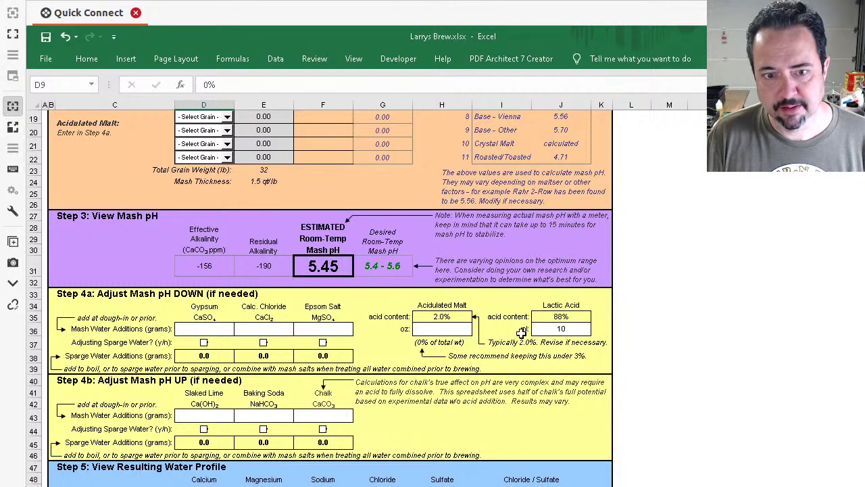
{"action": "left_click", "coordinate": [570, 330]}
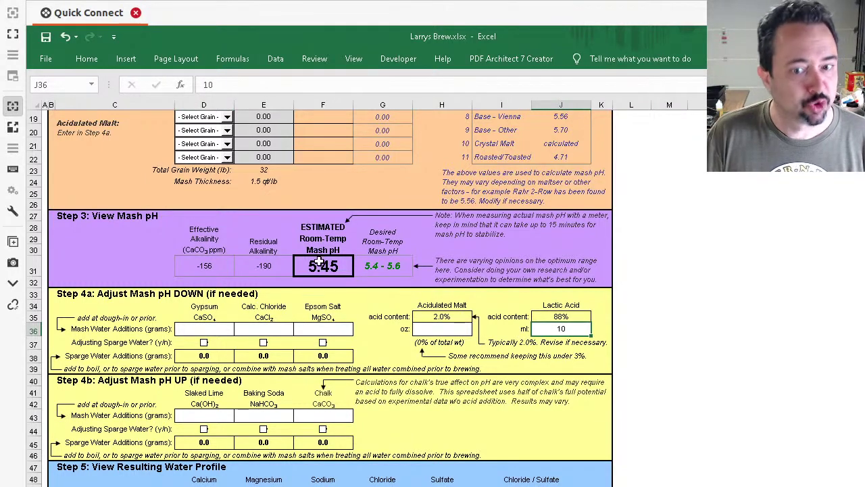
{"action": "key", "text": "Delete"}
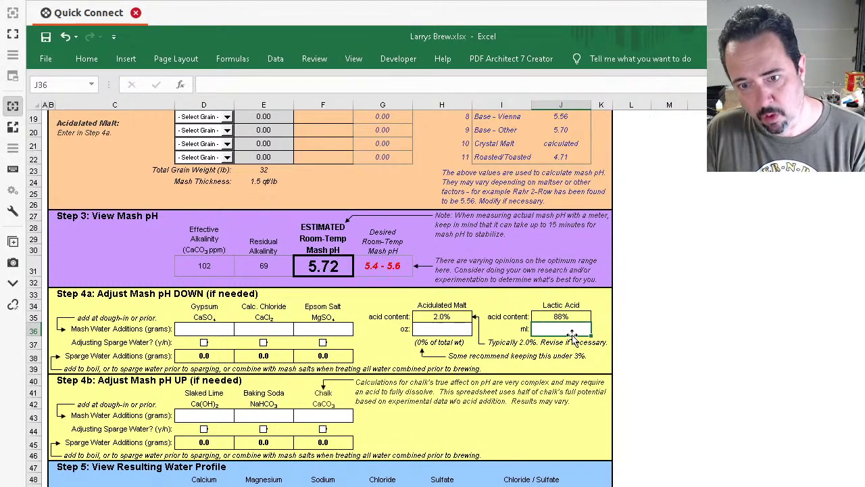
Step: Set the gypsum mash water addition to 10 grams
{"action": "left_click", "coordinate": [209, 328]}
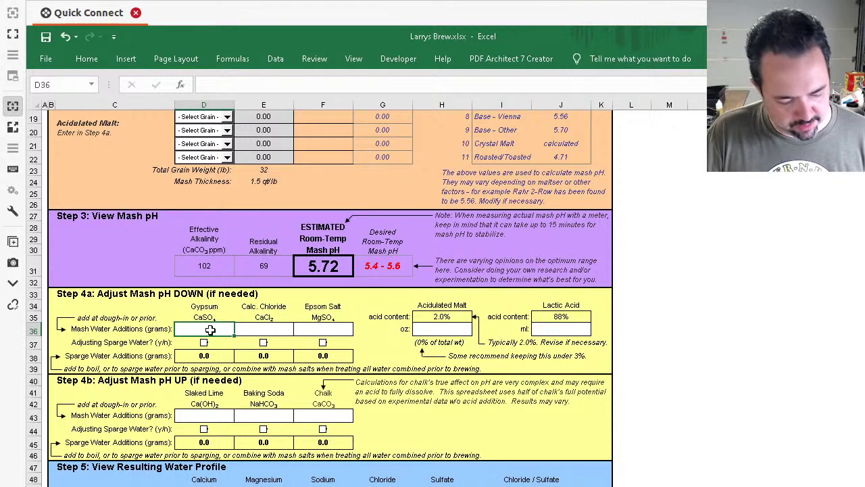
{"action": "type", "text": "10"}
{"action": "key", "text": "Return"}
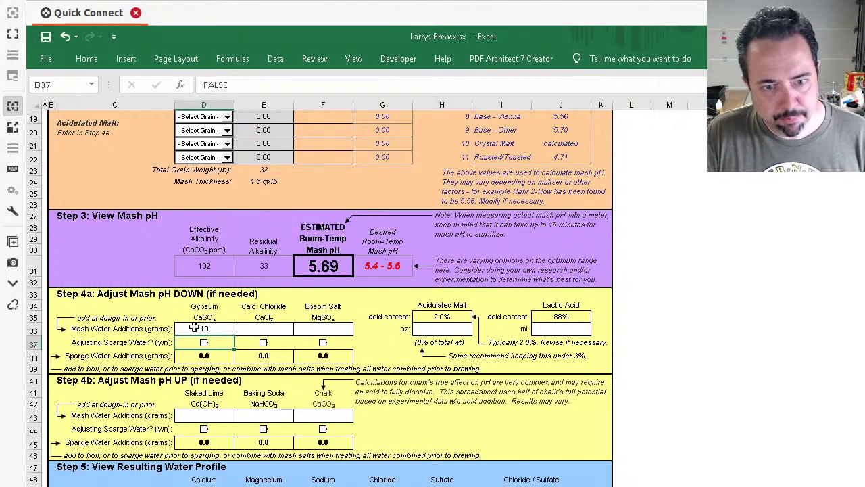
Step: Try enabling sparge water adjustment for gypsum, calcium chloride and Epsom salt, and disable all three again
{"action": "left_click", "coordinate": [197, 329]}
{"action": "left_click", "coordinate": [277, 329]}
{"action": "left_click", "coordinate": [331, 328]}
{"action": "left_click", "coordinate": [204, 342]}
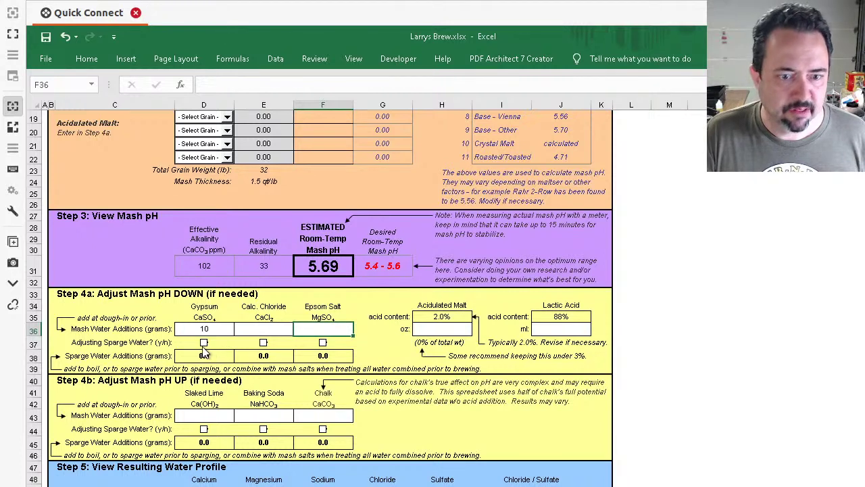
{"action": "left_click", "coordinate": [265, 342]}
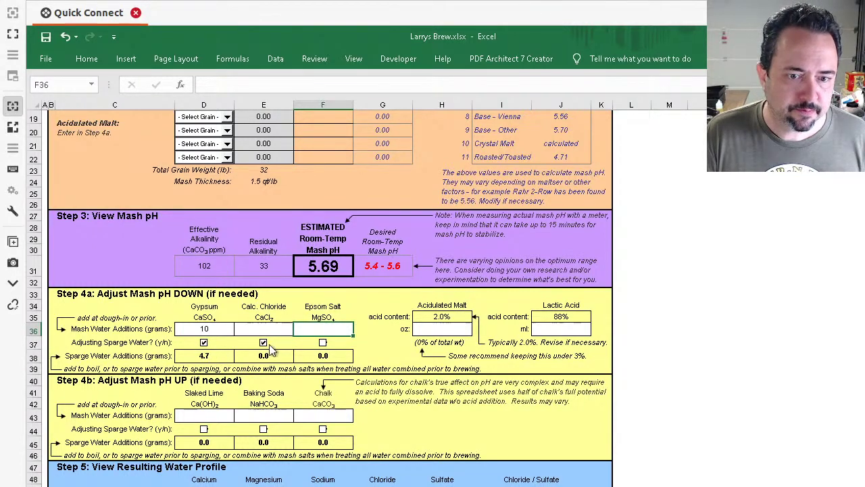
{"action": "left_click", "coordinate": [321, 344]}
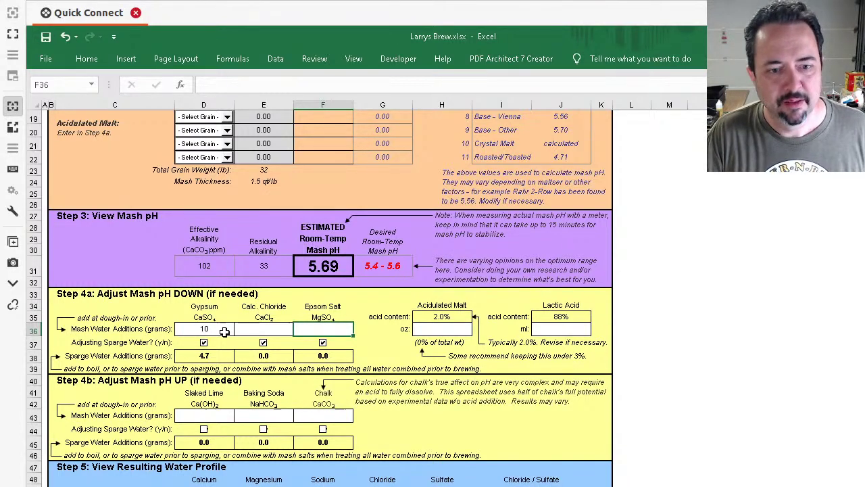
{"action": "left_click", "coordinate": [263, 343]}
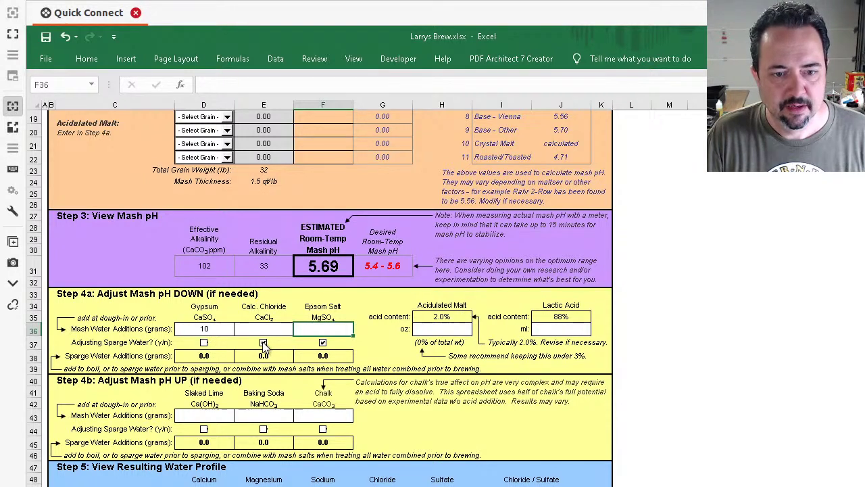
{"action": "left_click", "coordinate": [322, 343]}
Step: Check the resulting water profile in Step 5 and clear the gypsum mash water addition
{"action": "left_click", "coordinate": [211, 326]}
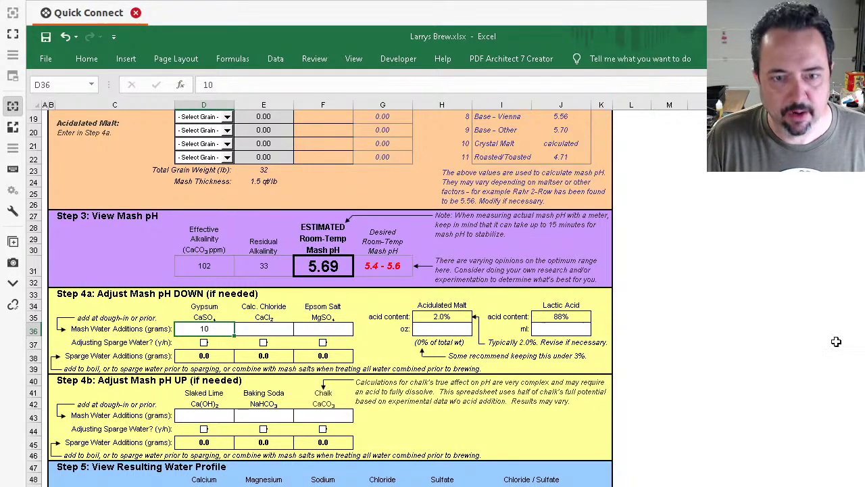
{"action": "scroll", "coordinate": [331, 297], "scroll_direction": "down", "scroll_amount": 3}
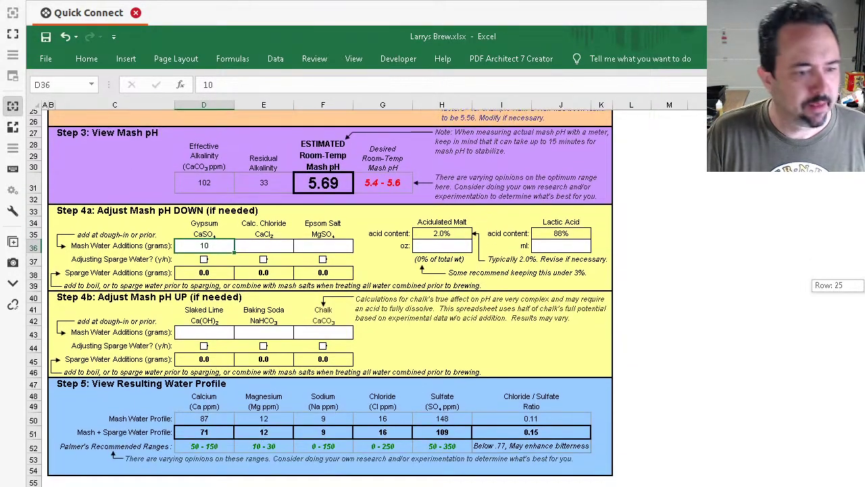
{"action": "scroll", "coordinate": [331, 297], "scroll_direction": "down", "scroll_amount": 1}
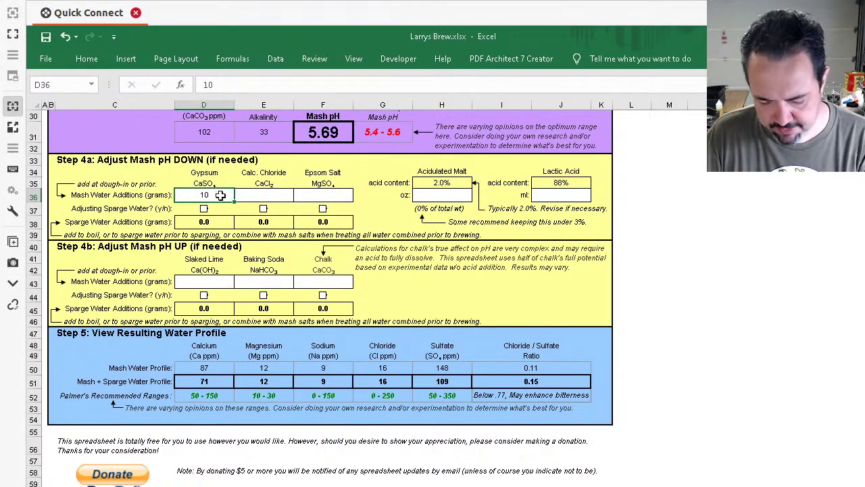
{"action": "key", "text": "Delete"}
{"action": "key", "text": "Return"}
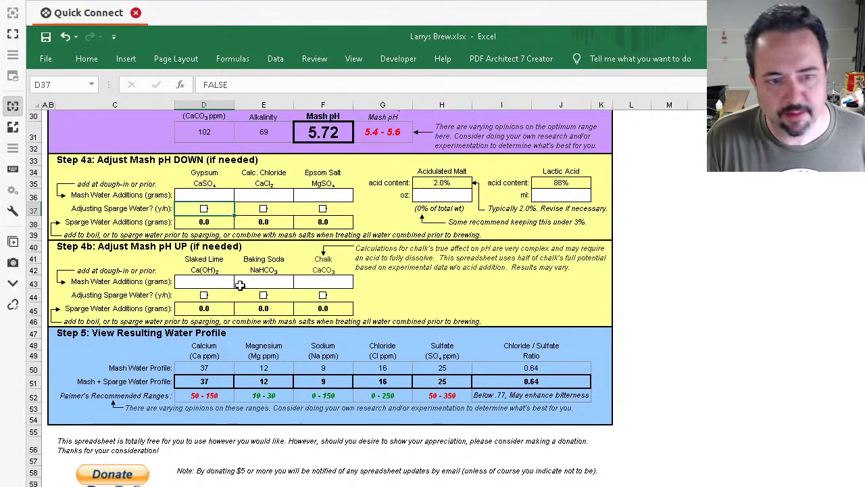
Step: Try 10 grams of gypsum in the mash again to compare the chloride/sulfate ratio, and clear it
{"action": "left_click", "coordinate": [216, 195]}
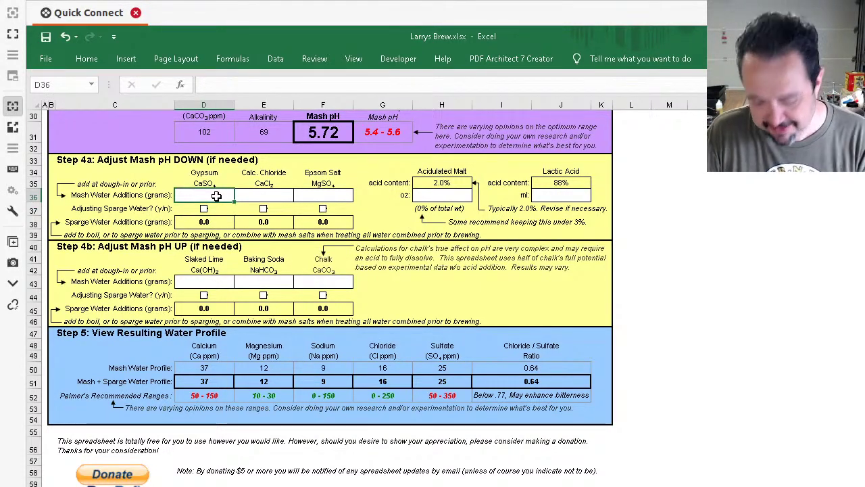
{"action": "type", "text": "10"}
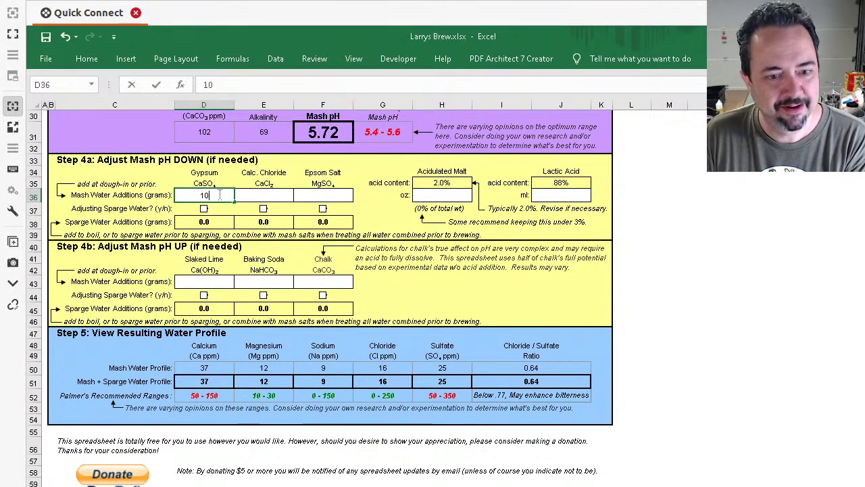
{"action": "key", "text": "Return"}
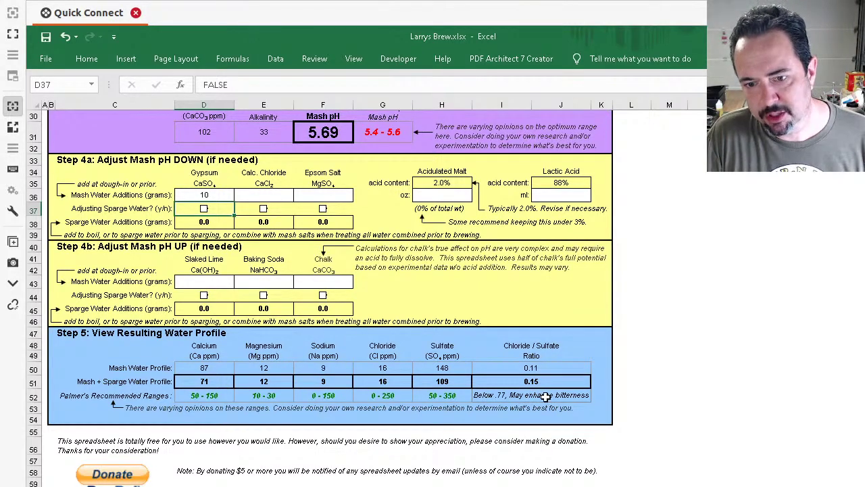
{"action": "left_click", "coordinate": [213, 195]}
{"action": "key", "text": "Delete"}
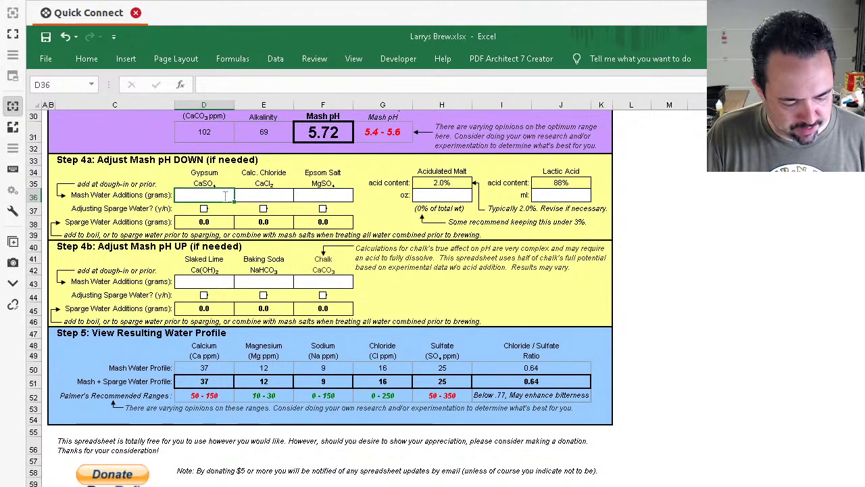
Step: Set the mash water additions to 10 grams of gypsum and 15 grams of calcium chloride
{"action": "type", "text": "0"}
{"action": "key", "text": "Return"}
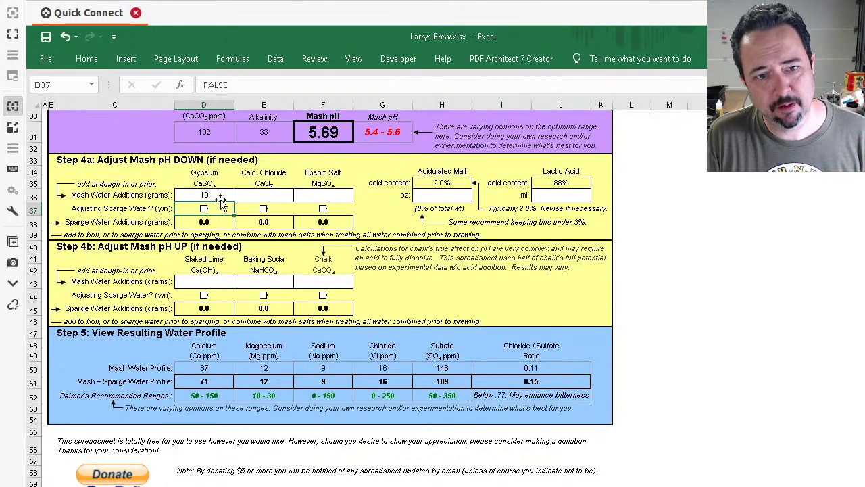
{"action": "left_click", "coordinate": [261, 194]}
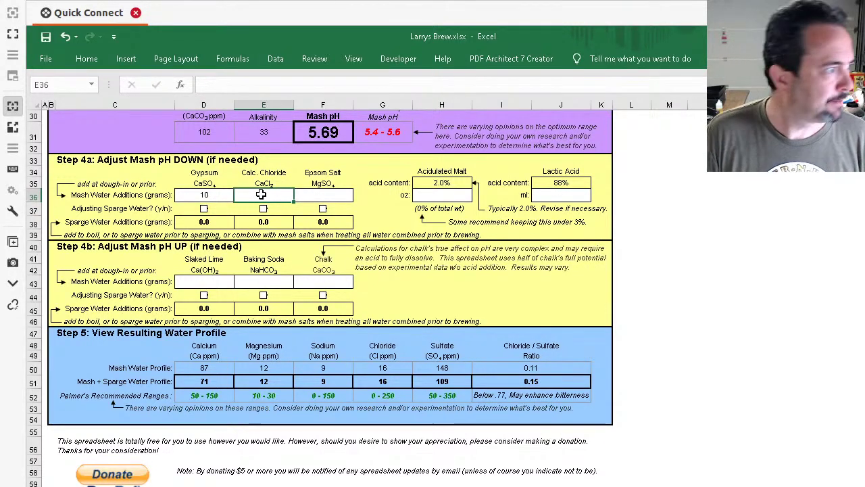
{"action": "type", "text": "15"}
{"action": "key", "text": "Return"}
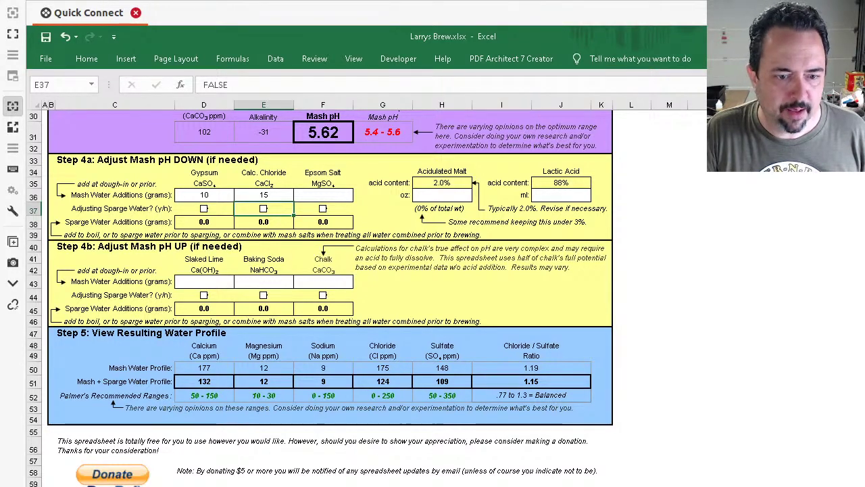
Step: Examine the recipe sheet's original and adjusted water values, chloride/sulfate ratios and the mash and sparge water additions
{"action": "key", "text": "ctrl+Page_Up"}
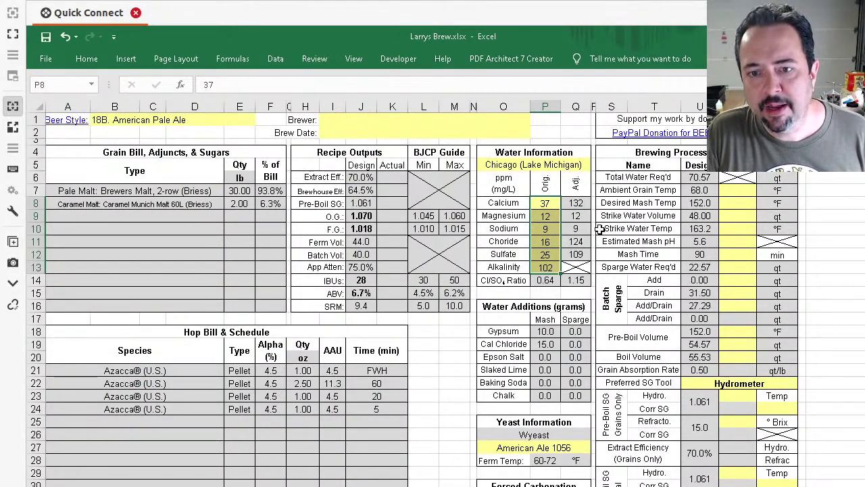
{"action": "left_click", "coordinate": [579, 204]}
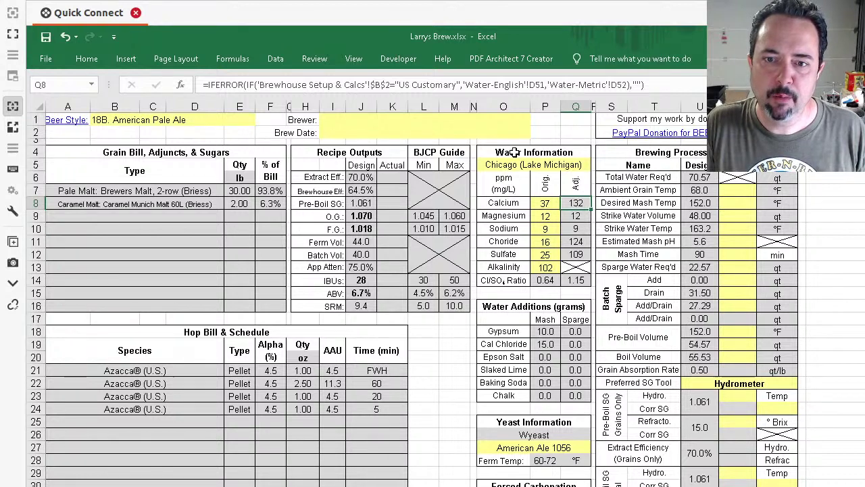
{"action": "left_click_drag", "start_coordinate": [507, 153], "coordinate": [573, 280]}
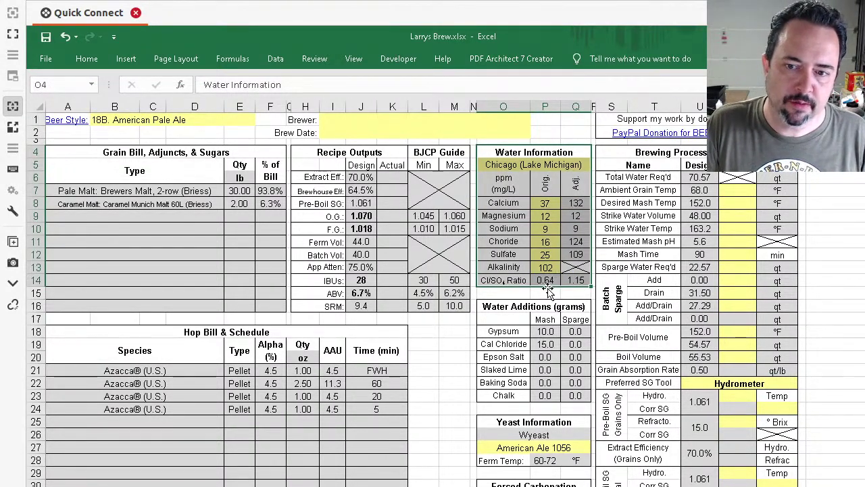
{"action": "left_click", "coordinate": [546, 281]}
{"action": "left_click", "coordinate": [579, 280]}
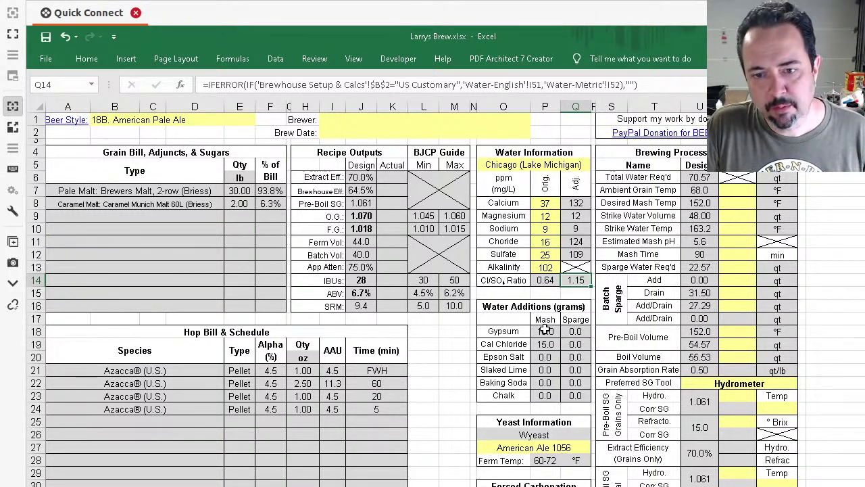
{"action": "left_click_drag", "start_coordinate": [500, 309], "coordinate": [553, 393]}
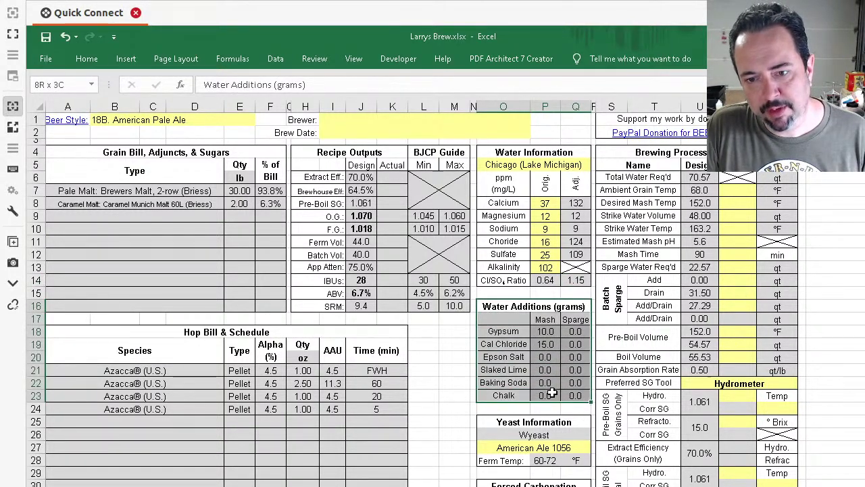
{"action": "left_click", "coordinate": [546, 344]}
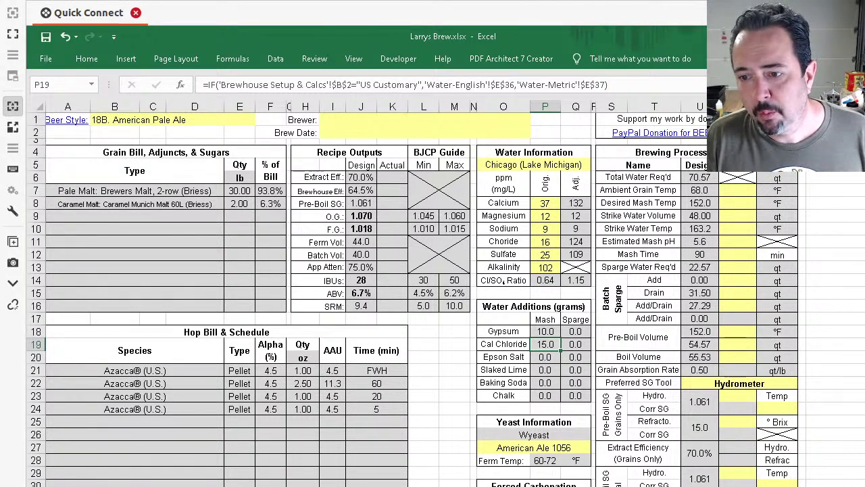
Step: Set the CO2 volume for forced carbonation to 2.5
{"action": "scroll", "coordinate": [573, 344], "scroll_direction": "down", "scroll_amount": 3}
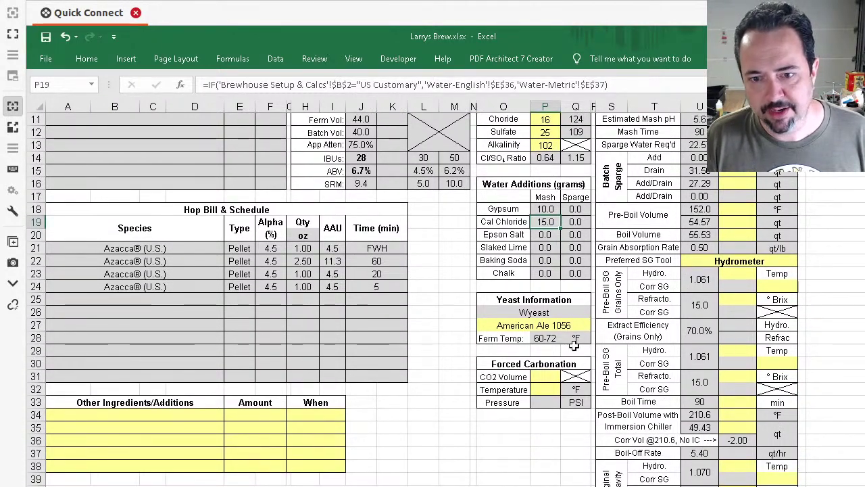
{"action": "left_click", "coordinate": [549, 377]}
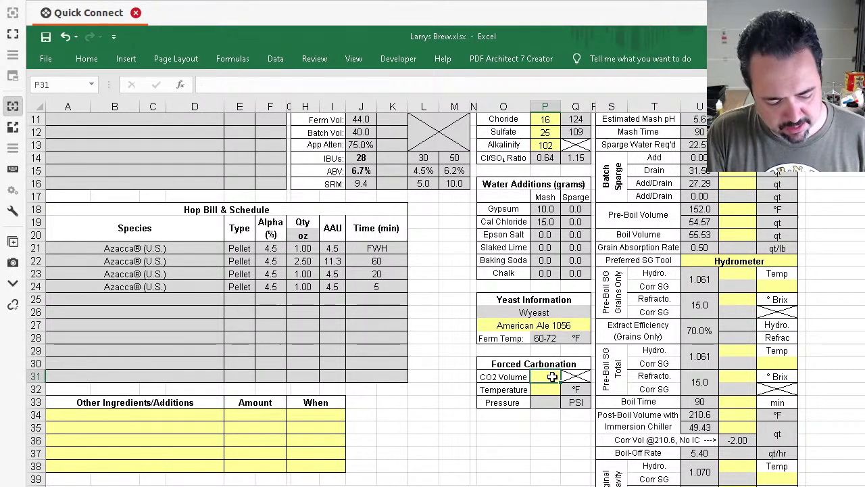
{"action": "type", "text": "2.5"}
{"action": "key", "text": "Return"}
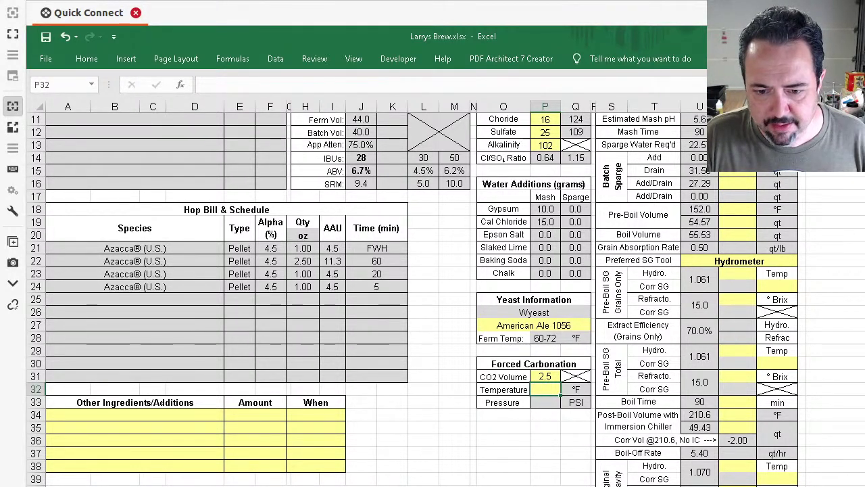
Step: Look over the priming sugar methods, the saturation volume table and the typical carbonation levels by beer style, and return to the recipe sheet
{"action": "key", "text": "ctrl+Page_Down"}
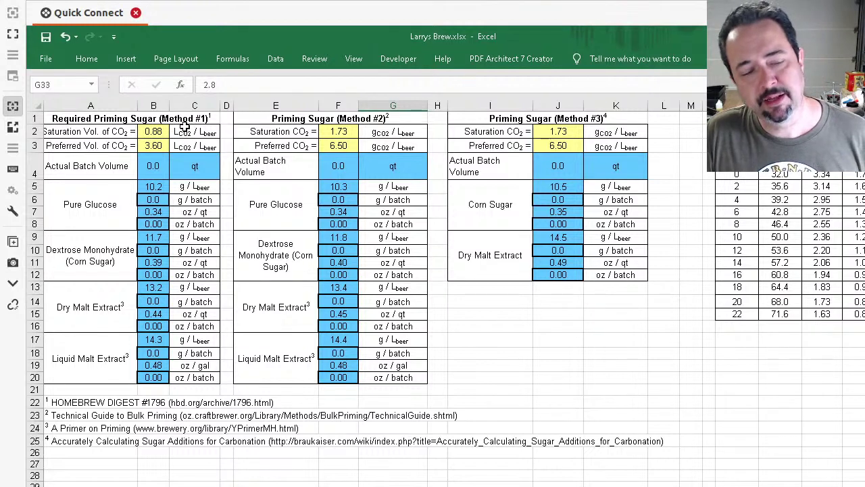
{"action": "left_click", "coordinate": [152, 131]}
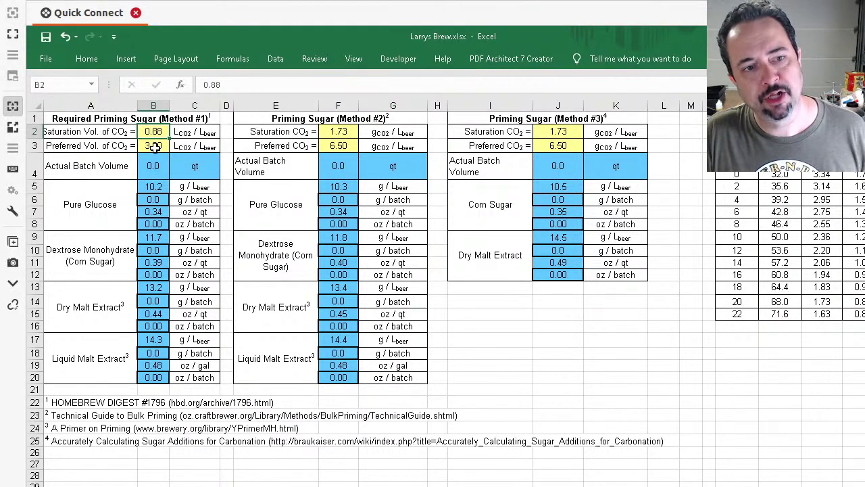
{"action": "left_click", "coordinate": [153, 144]}
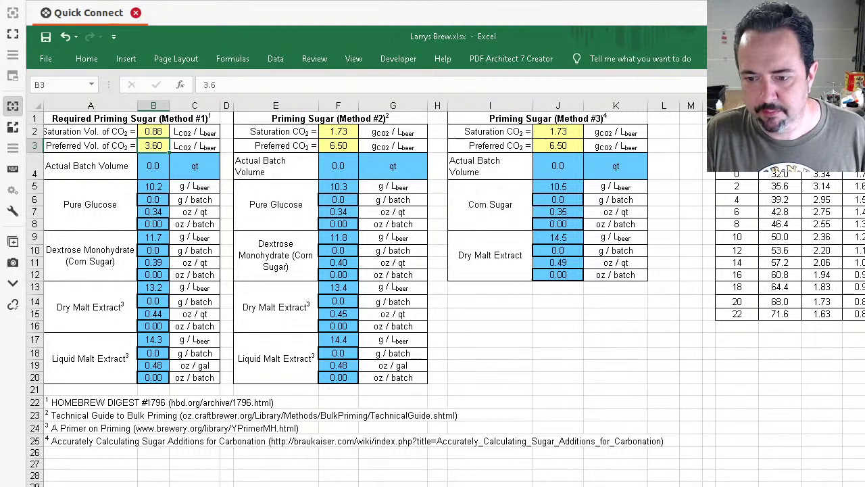
{"action": "scroll", "coordinate": [432, 290], "scroll_direction": "right", "scroll_amount": 5}
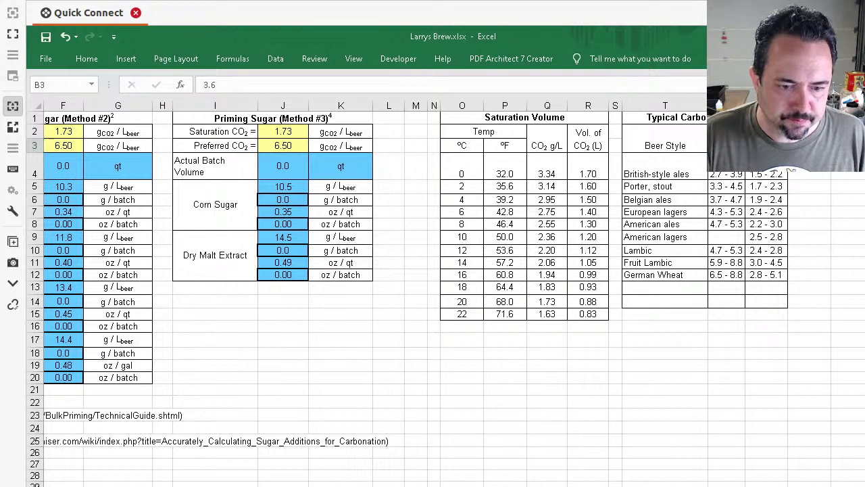
{"action": "key", "text": "ctrl+Page_Down"}
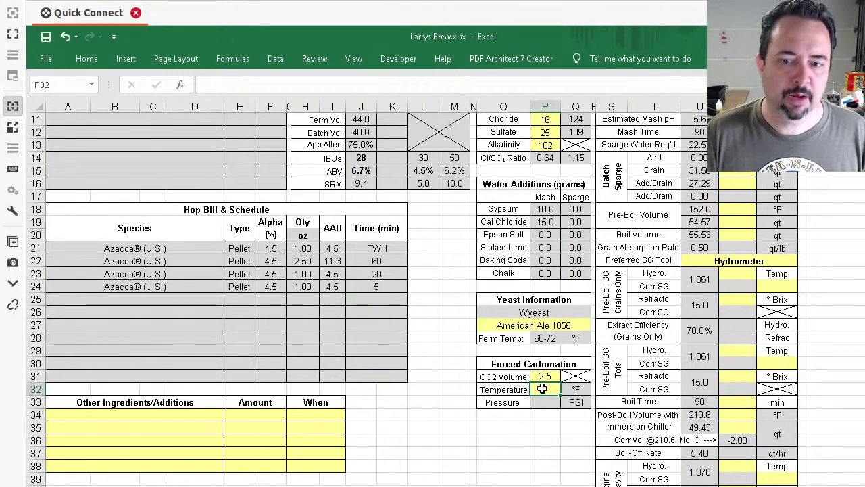
Step: Set the forced carbonation temperature to 38 °F
{"action": "type", "text": "3"}
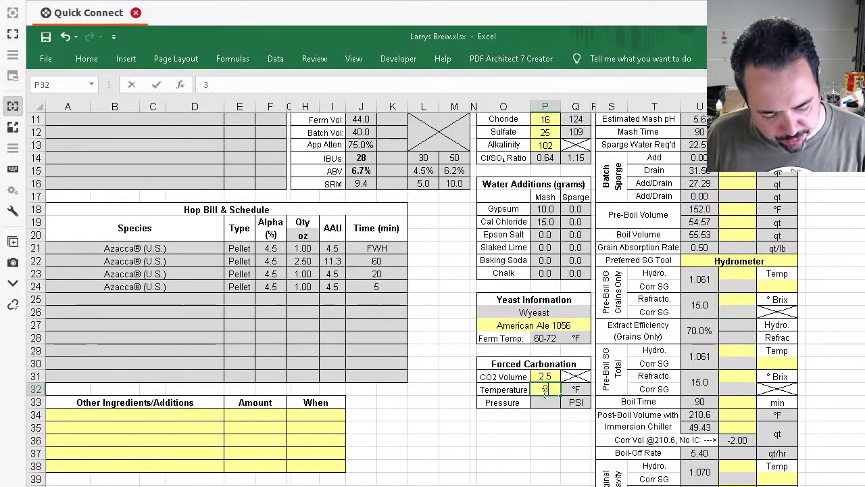
{"action": "type", "text": "8"}
{"action": "key", "text": "Return"}
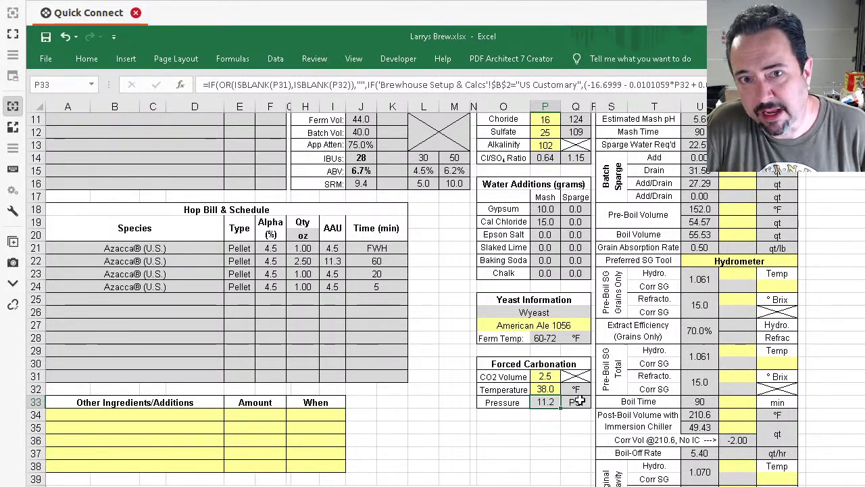
Step: Try CO2 volumes of 1.8, 2 and 2.8 to compare the forced carbonation pressure, and restore the volume to 2.5
{"action": "left_click", "coordinate": [536, 376]}
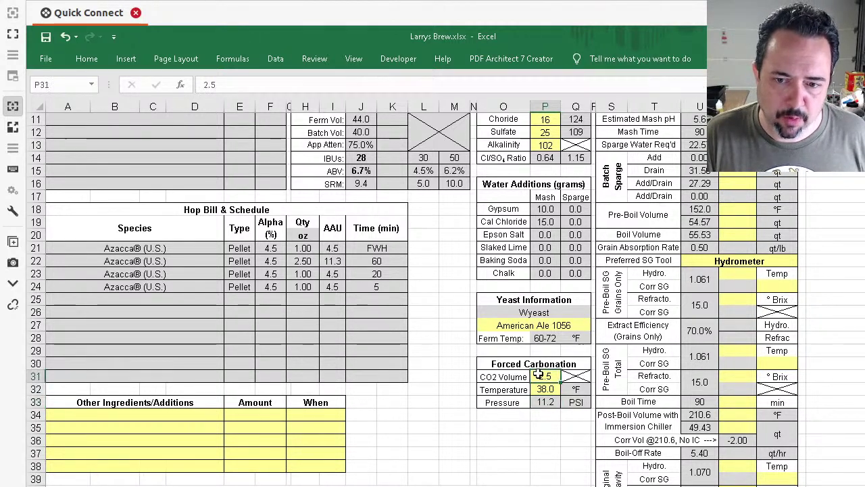
{"action": "type", "text": "1.8"}
{"action": "key", "text": "Return"}
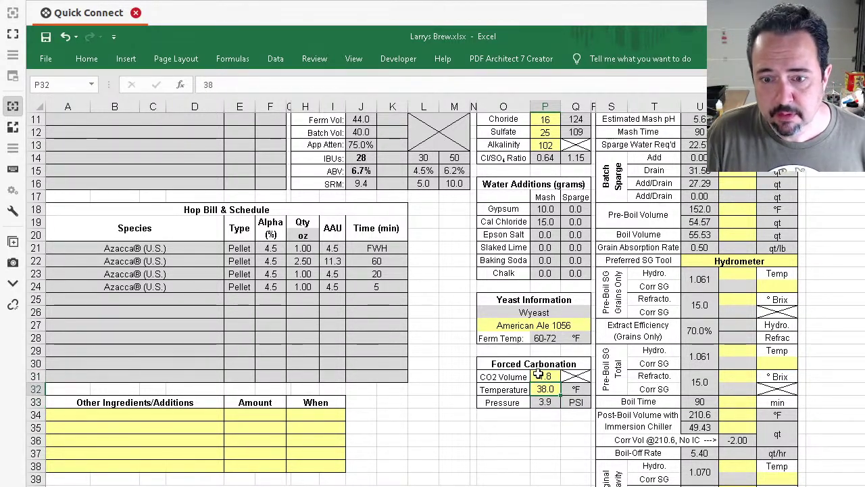
{"action": "left_click", "coordinate": [545, 376]}
{"action": "type", "text": "2"}
{"action": "key", "text": "Return"}
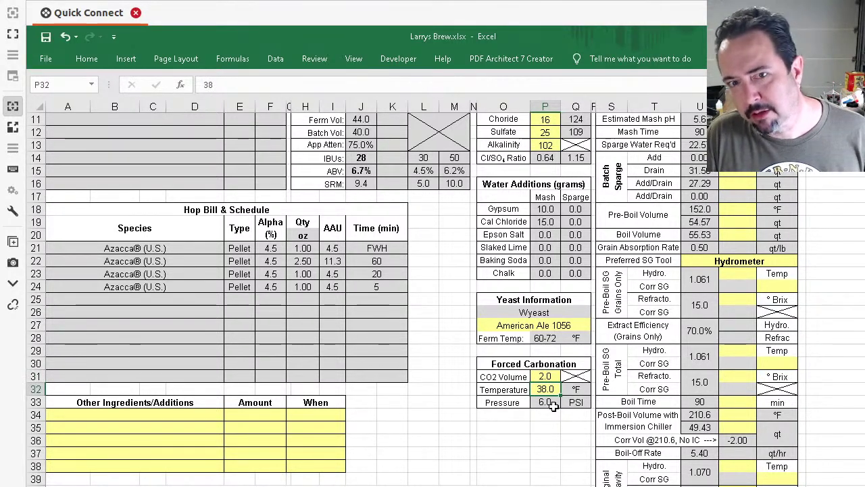
{"action": "left_click", "coordinate": [557, 376]}
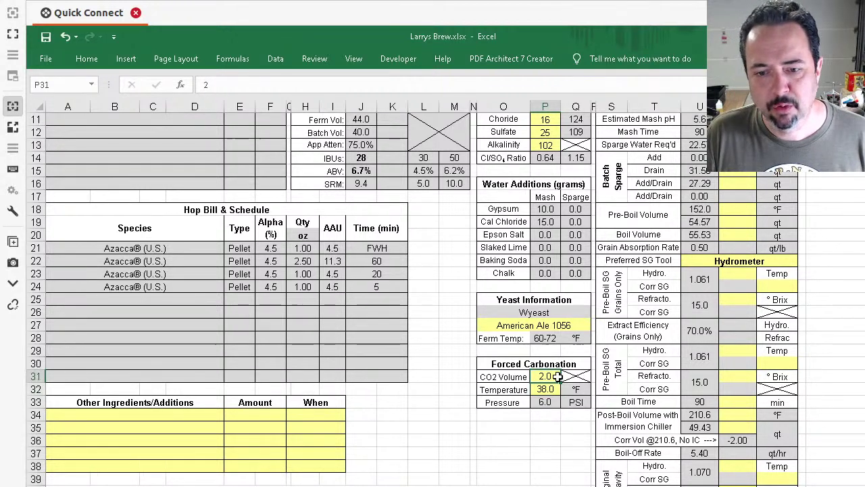
{"action": "type", "text": "2.8"}
{"action": "key", "text": "Return"}
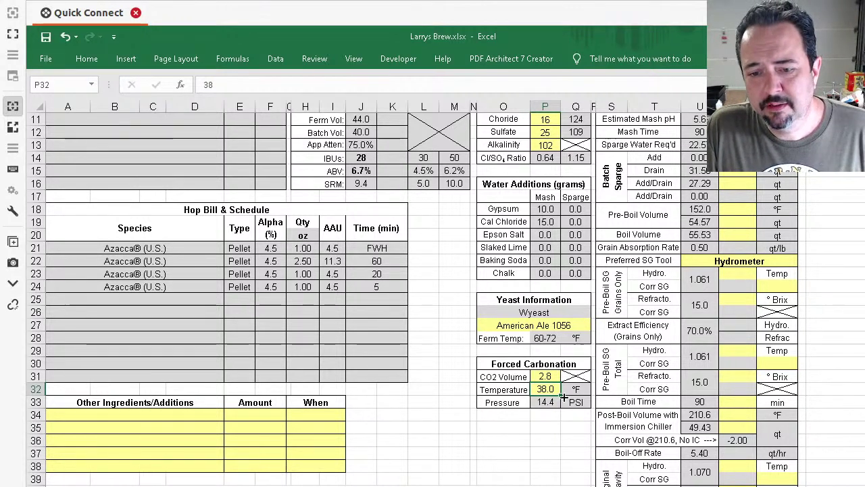
{"action": "left_click", "coordinate": [545, 376]}
{"action": "type", "text": "2.5"}
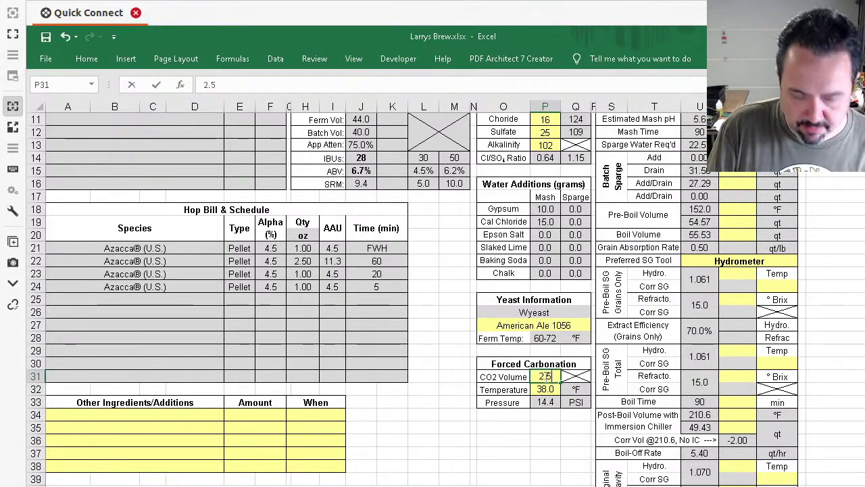
{"action": "key", "text": "Return"}
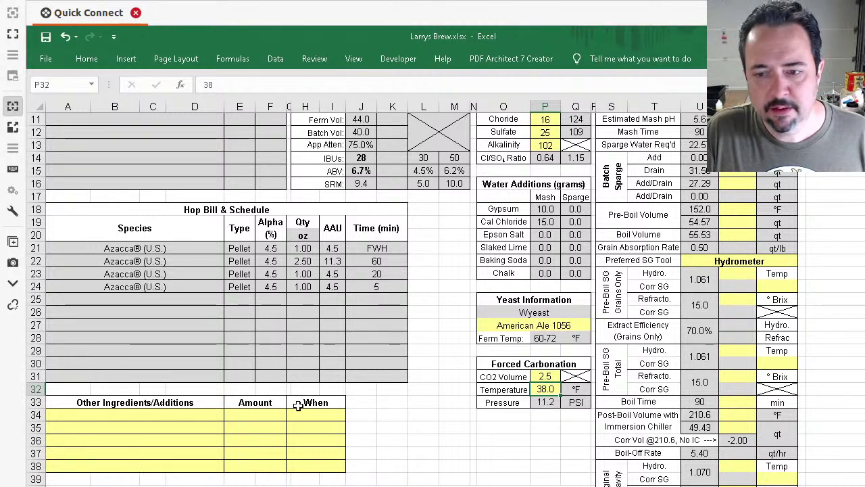
Step: Add a Whirlfloc tablet to the other ingredients with an amount of 1 and an addition time of 15 min
{"action": "left_click", "coordinate": [158, 413]}
{"action": "type", "text": "W"}
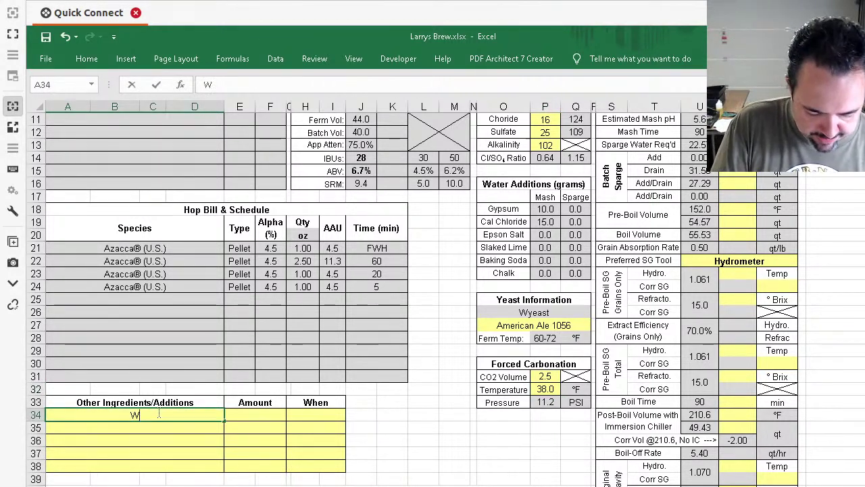
{"action": "type", "text": "hir"}
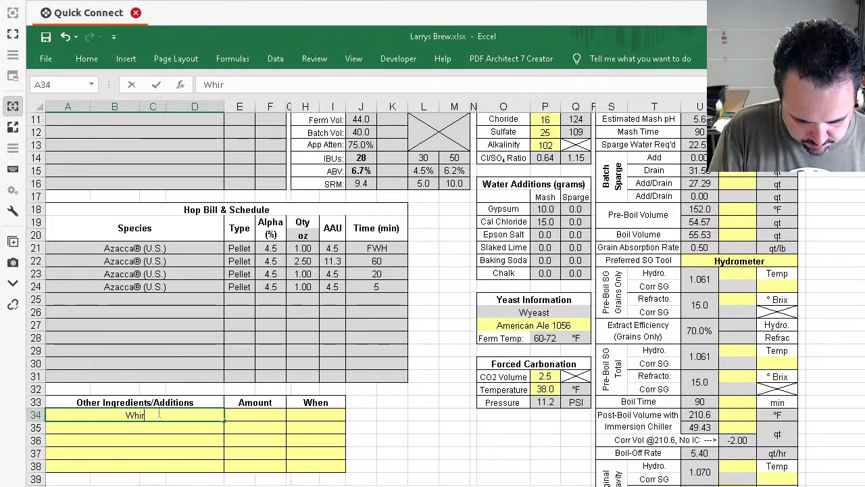
{"action": "type", "text": "lfloc tablet"}
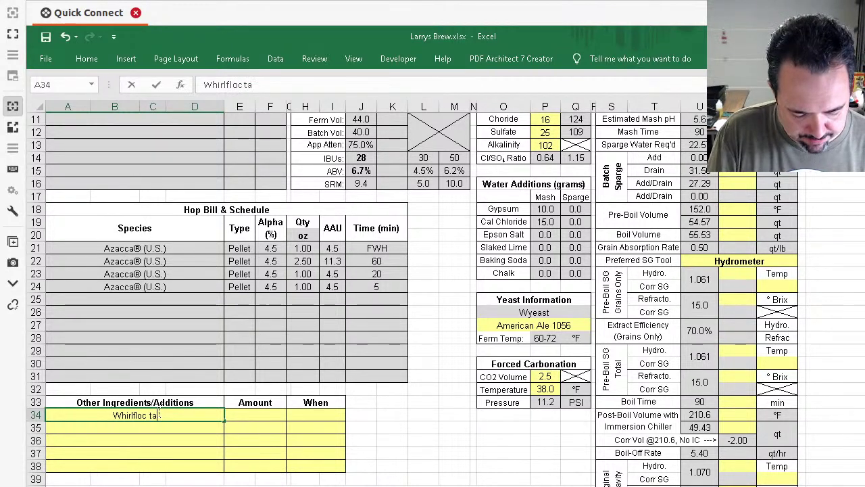
{"action": "left_click", "coordinate": [250, 412]}
{"action": "type", "text": "1"}
{"action": "left_click", "coordinate": [320, 415]}
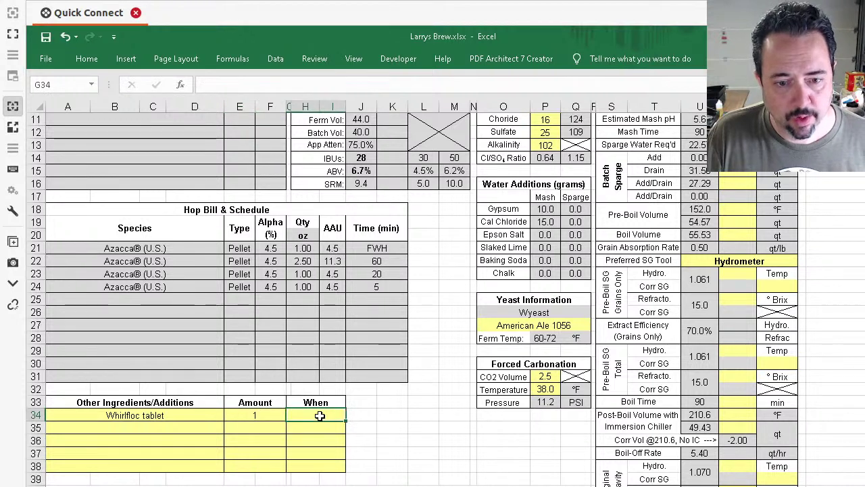
{"action": "type", "text": "15 min"}
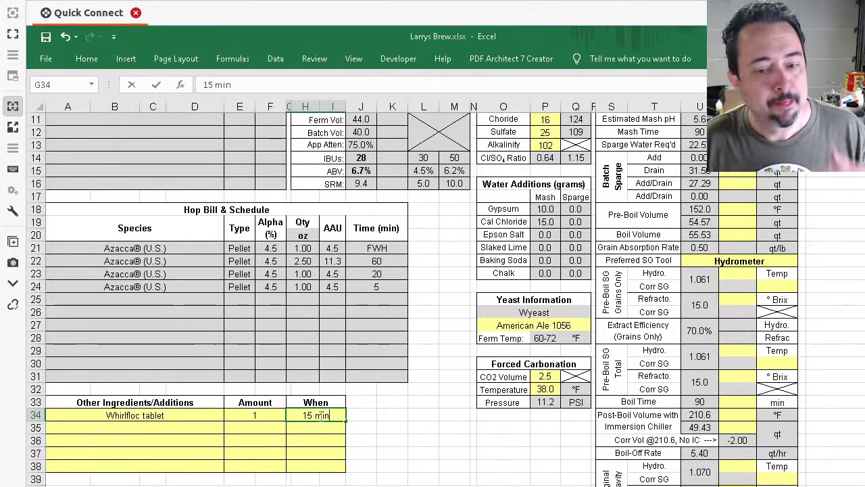
{"action": "left_click", "coordinate": [306, 428]}
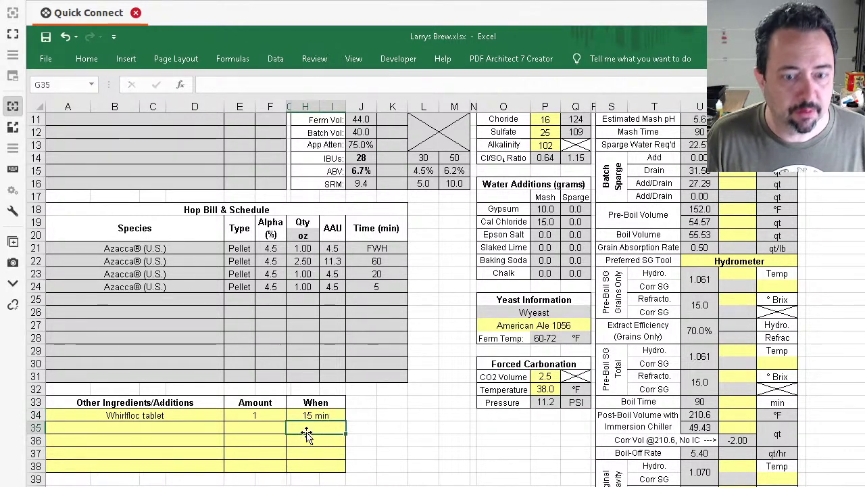
{"action": "left_click", "coordinate": [166, 429]}
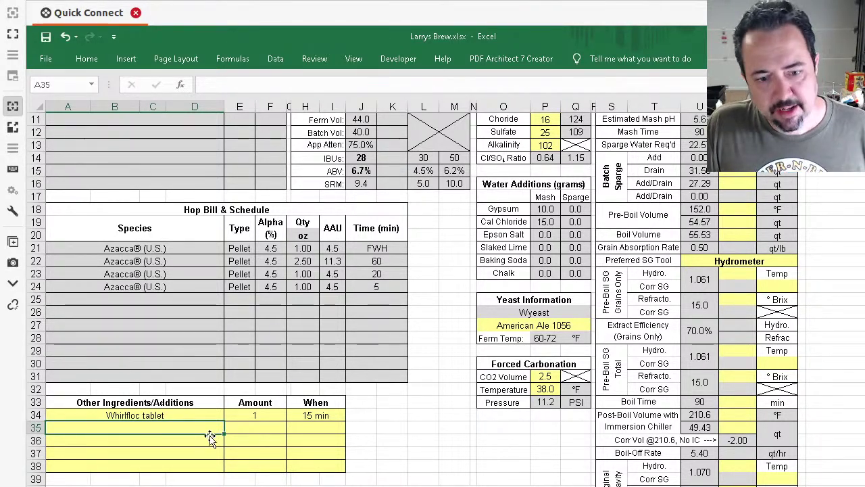
Step: Delete the existing step mash and split batch text from the recipe notes, keeping the NOTES label
{"action": "scroll", "coordinate": [228, 470], "scroll_direction": "down", "scroll_amount": 3}
{"action": "left_click", "coordinate": [421, 363]}
{"action": "double_click", "coordinate": [472, 375]}
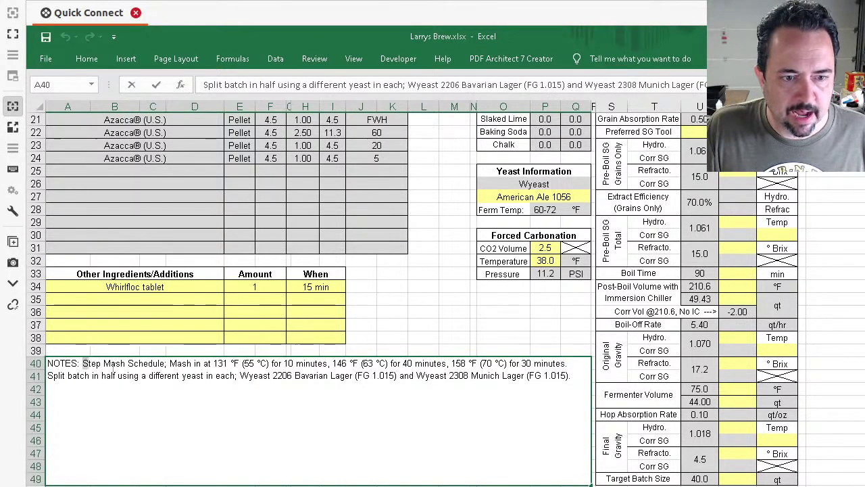
{"action": "left_click_drag", "start_coordinate": [82, 364], "coordinate": [572, 377]}
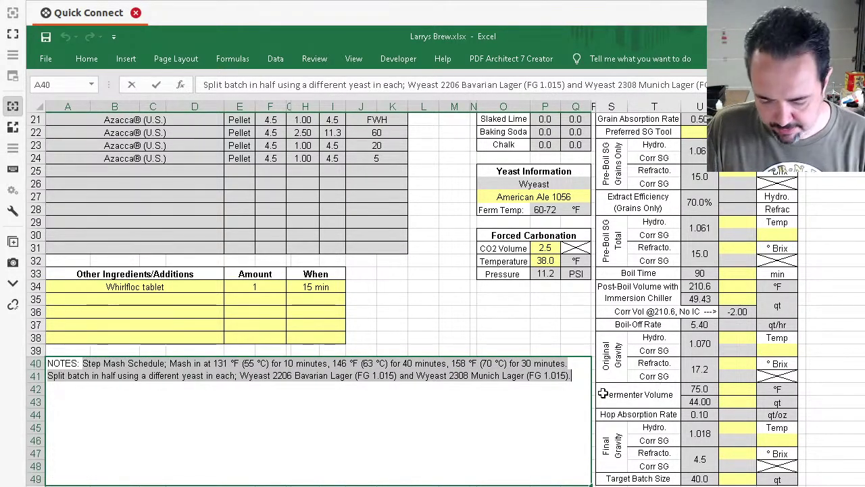
{"action": "key", "text": "Delete"}
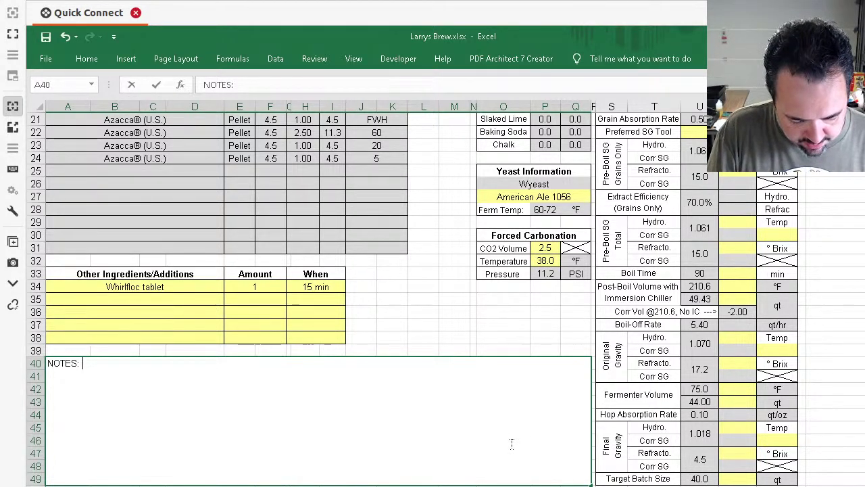
Step: Enter "Don't worry. Have a homebrew!" after the NOTES label in the recipe notes
{"action": "type", "text": "Don't wo"}
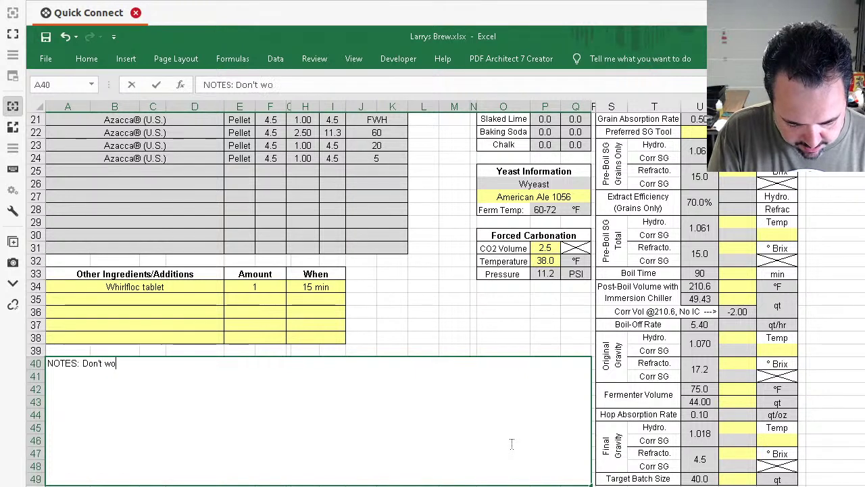
{"action": "type", "text": "rry. Have a homebe"}
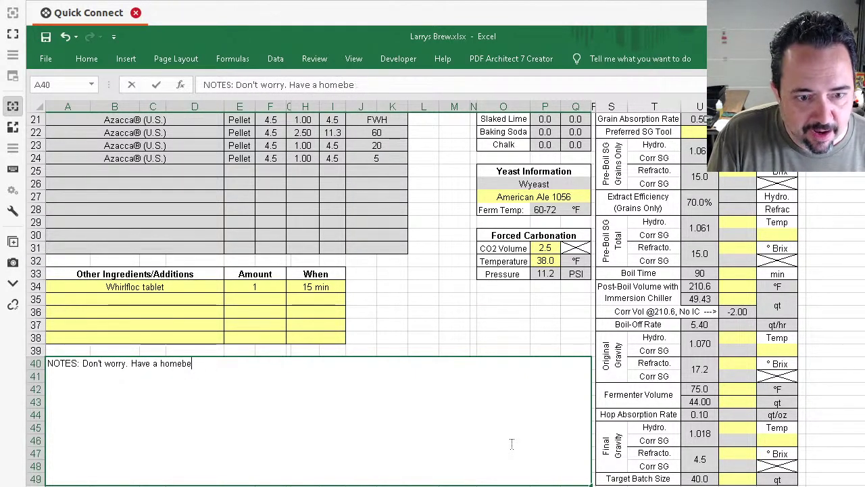
{"action": "key", "text": "BackSpace"}
{"action": "key", "text": "BackSpace"}
{"action": "type", "text": "homebre"}
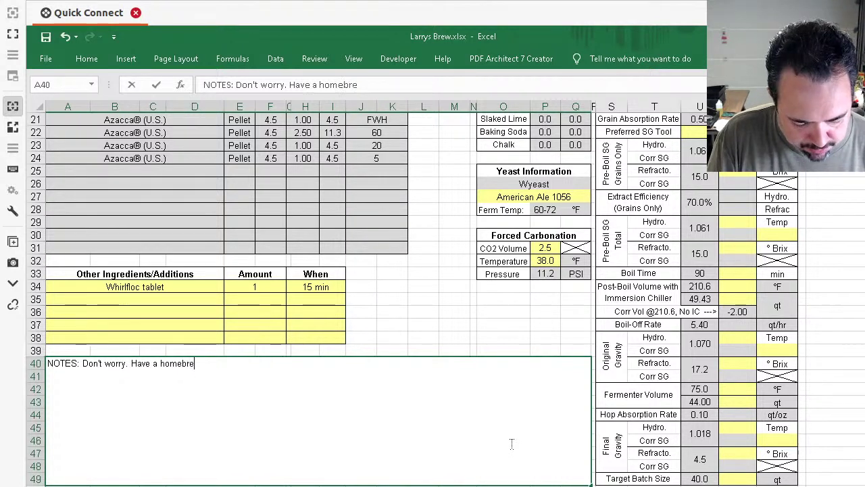
{"action": "type", "text": "w!"}
{"action": "key", "text": "Return"}
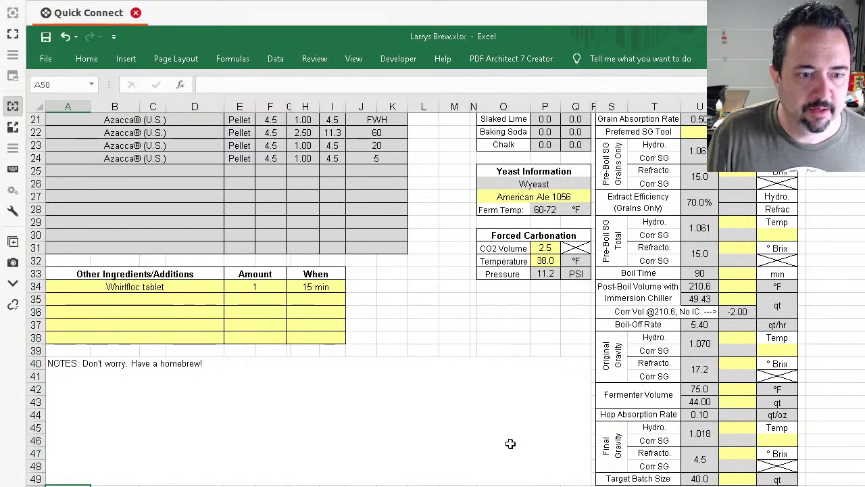
{"action": "left_click", "coordinate": [408, 382]}
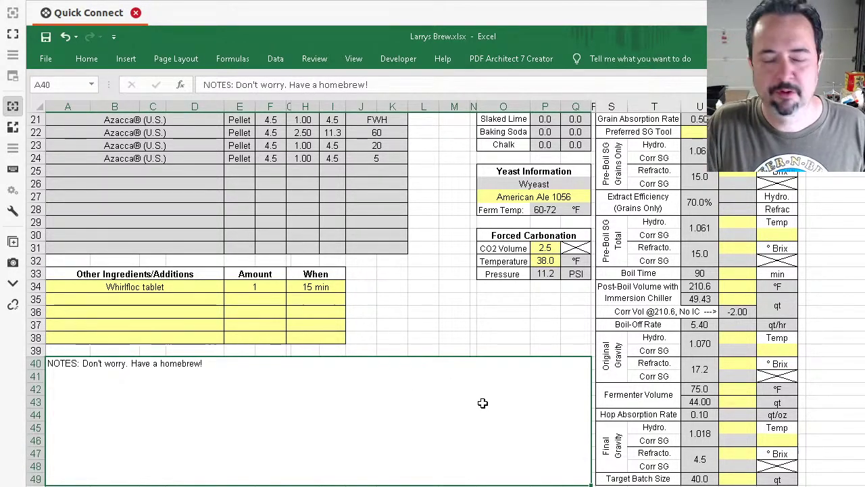
{"action": "left_click", "coordinate": [544, 286]}
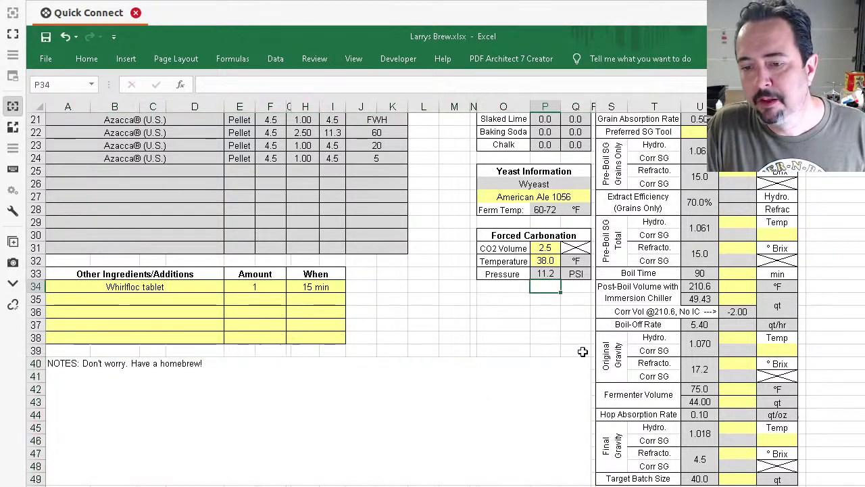
{"action": "scroll", "coordinate": [574, 342], "scroll_direction": "up", "scroll_amount": 3}
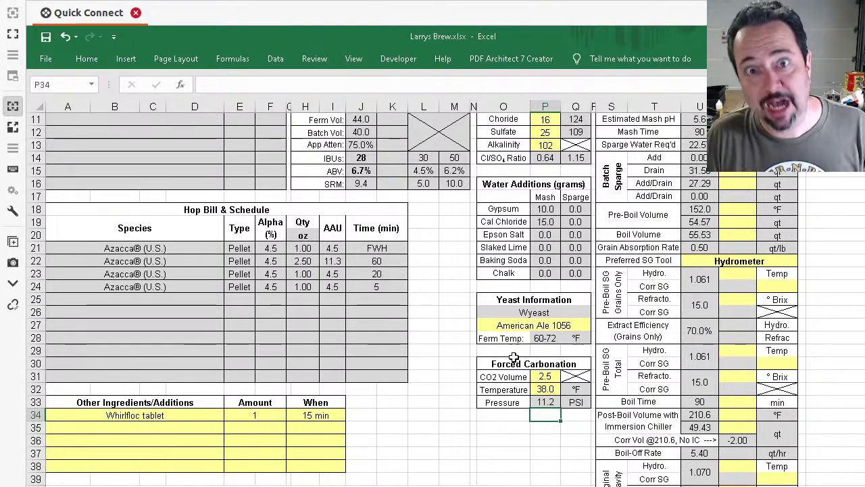
{"action": "scroll", "coordinate": [514, 357], "scroll_direction": "up", "scroll_amount": 3}
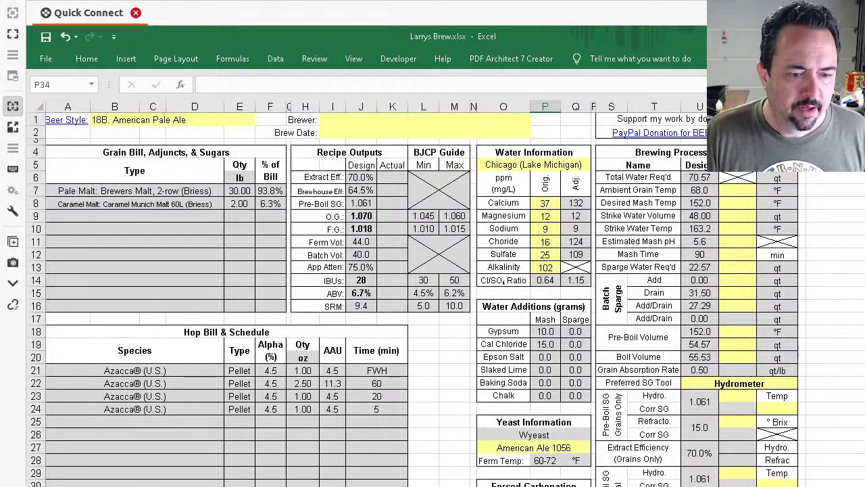
Step: Enter an actual ambient grain temperature of 68 °F and a desired mash temperature of 152 °F in the brewing process table
{"action": "left_click", "coordinate": [746, 194]}
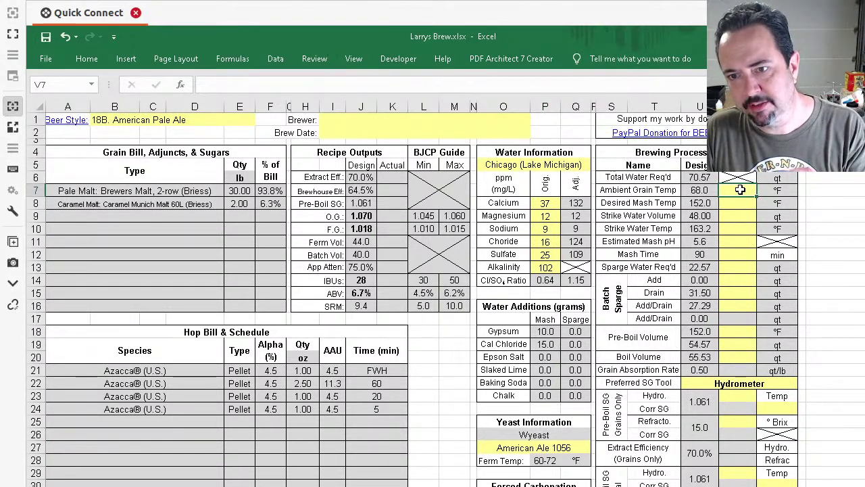
{"action": "type", "text": "68"}
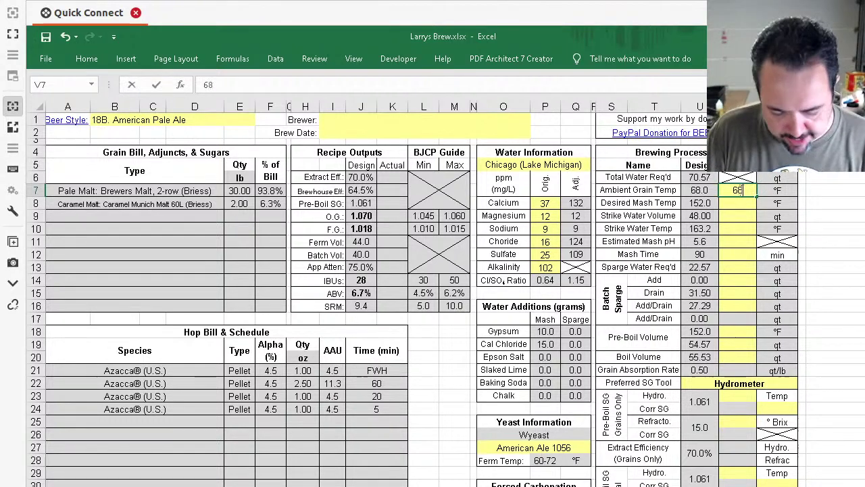
{"action": "key", "text": "Return"}
{"action": "type", "text": "1"}
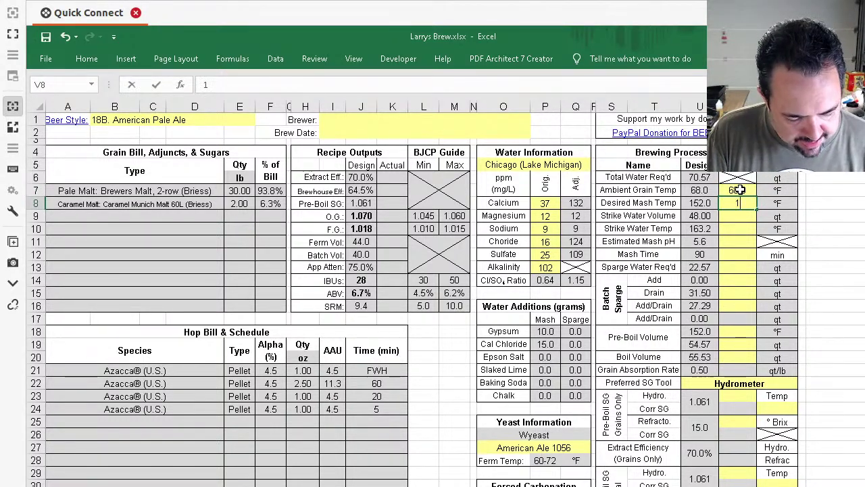
{"action": "type", "text": "52"}
{"action": "key", "text": "Return"}
Step: Enter an actual strike water volume of 48 qt and a strike water temperature of 163.2 °F
{"action": "type", "text": "4"}
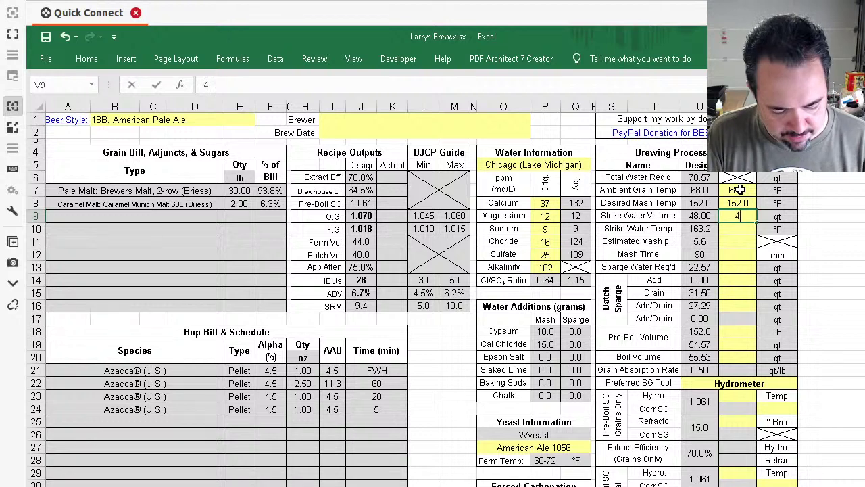
{"action": "type", "text": "8"}
{"action": "key", "text": "Return"}
{"action": "type", "text": "163.2"}
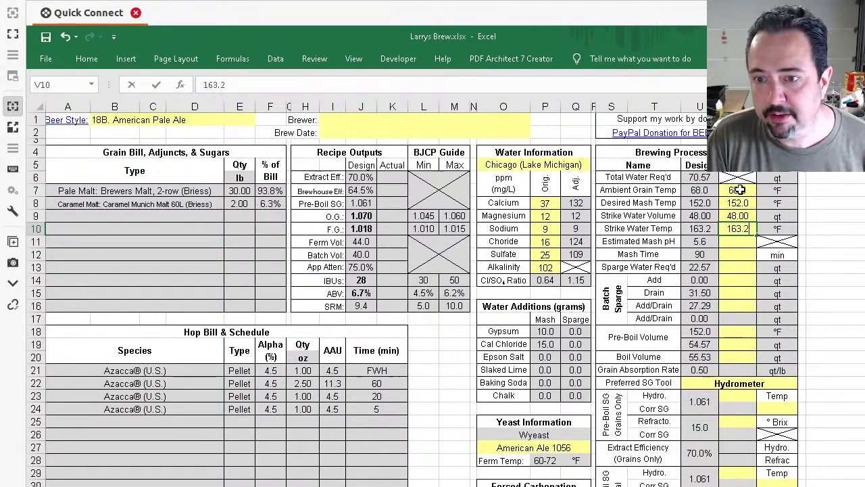
{"action": "key", "text": "Return"}
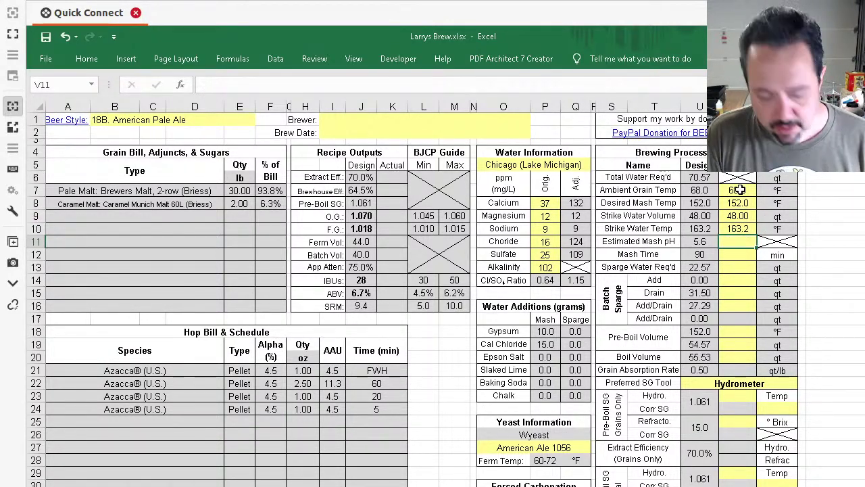
Step: Fill in the actual mash pH as 5.6, mash time as 90 min and sparge water as 23 qt
{"action": "type", "text": "5.6"}
{"action": "key", "text": "Return"}
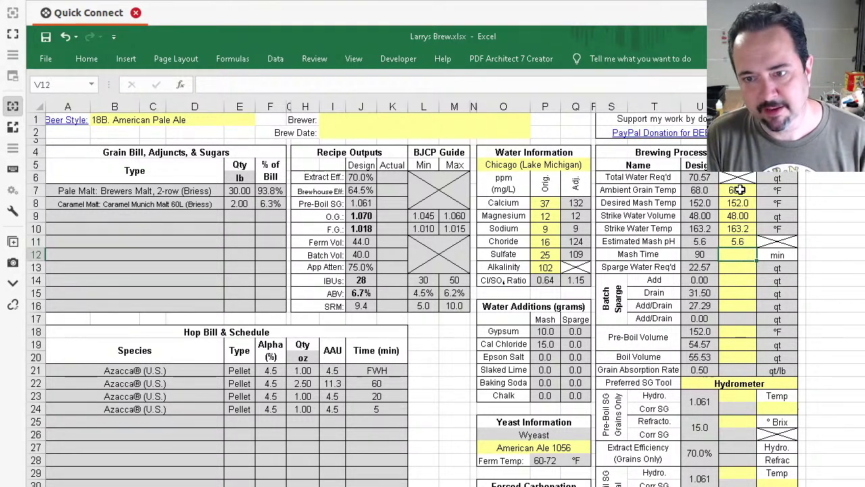
{"action": "type", "text": "90"}
{"action": "key", "text": "Return"}
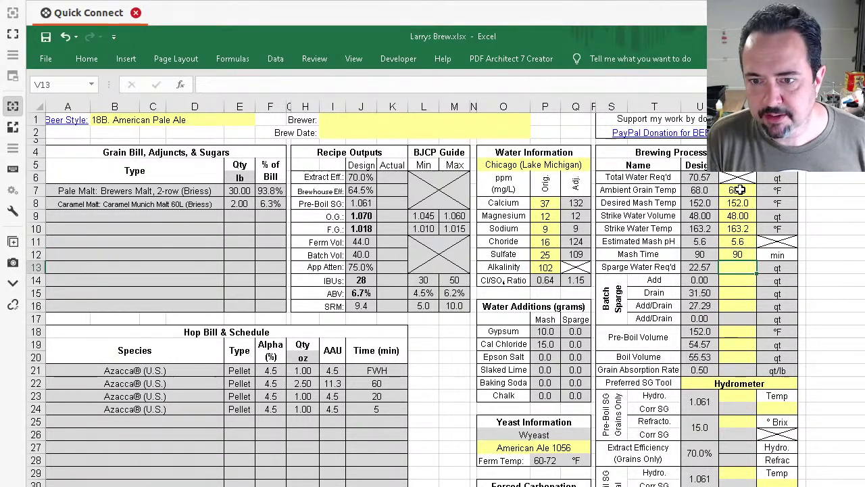
{"action": "type", "text": "23"}
{"action": "key", "text": "Return"}
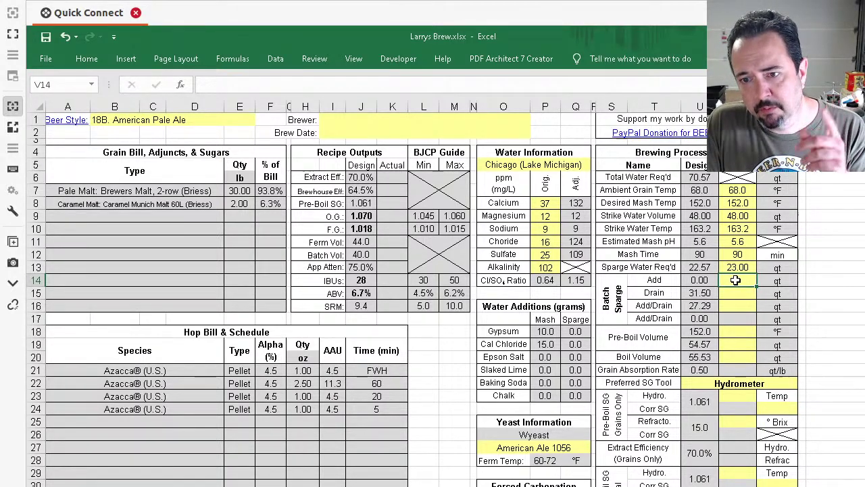
Step: Examine the mash tun and boil kettle capacity checks and the mash tun size on the brewhouse setup sheet
{"action": "key", "text": "ctrl+Page_Up"}
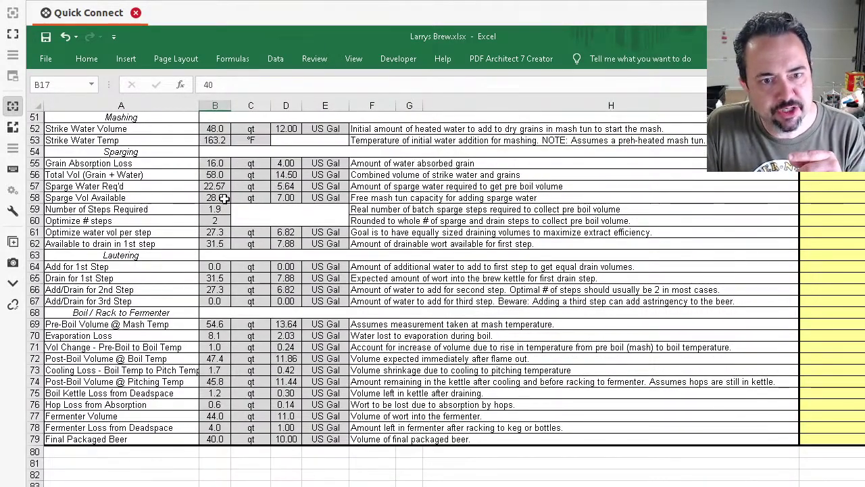
{"action": "scroll", "coordinate": [218, 193], "scroll_direction": "up", "scroll_amount": 20}
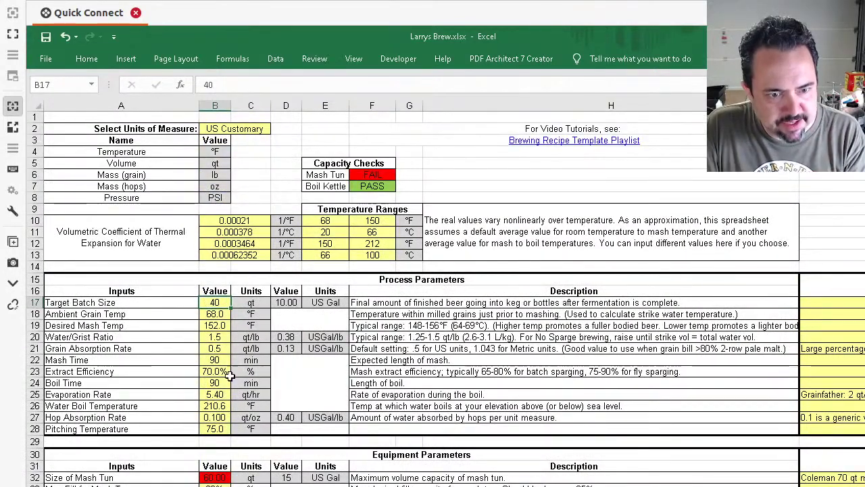
{"action": "scroll", "coordinate": [446, 299], "scroll_direction": "down", "scroll_amount": 1}
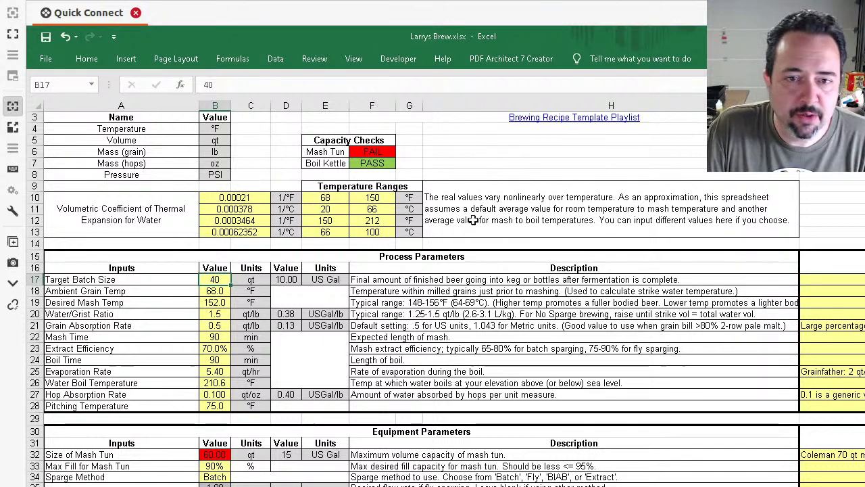
{"action": "left_click", "coordinate": [385, 152]}
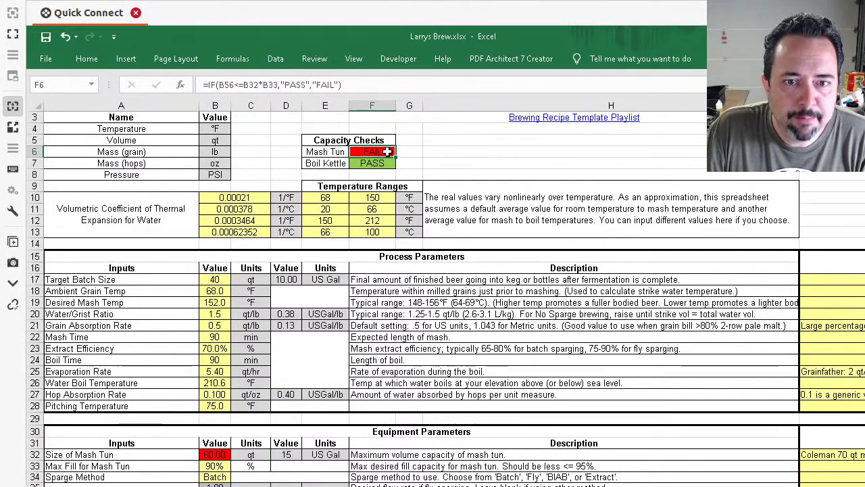
{"action": "left_click", "coordinate": [215, 457]}
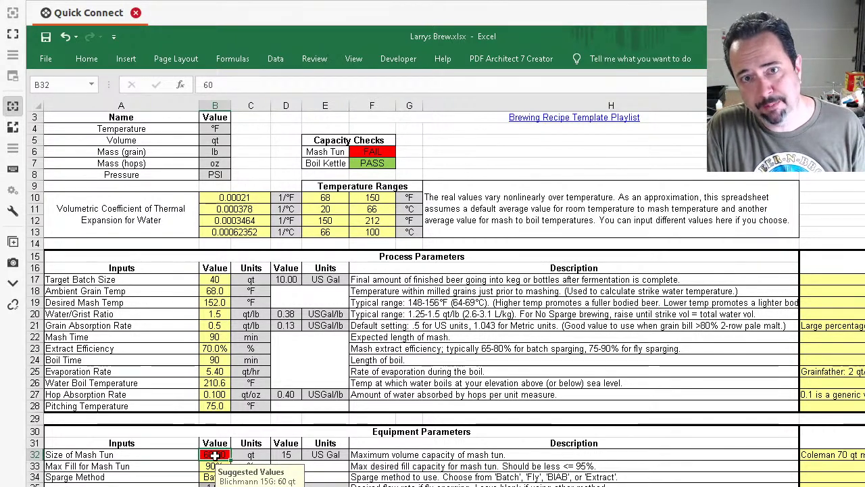
{"action": "left_click", "coordinate": [282, 385]}
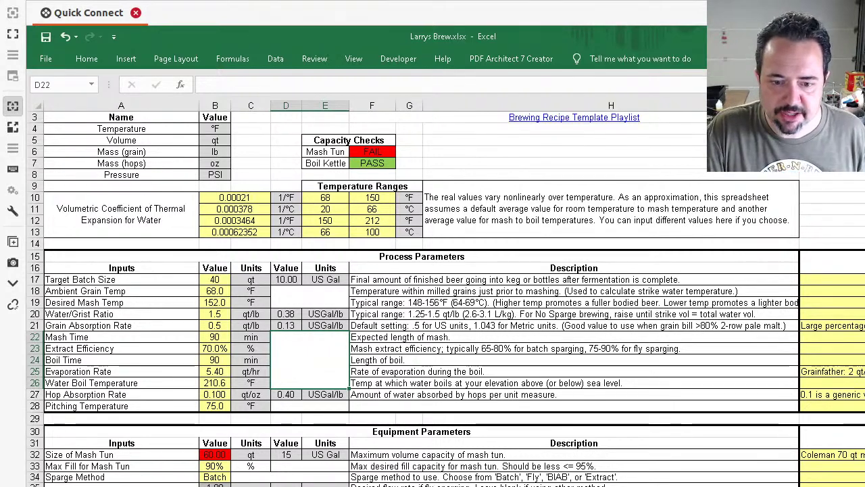
{"action": "key", "text": "ctrl+Page_Down"}
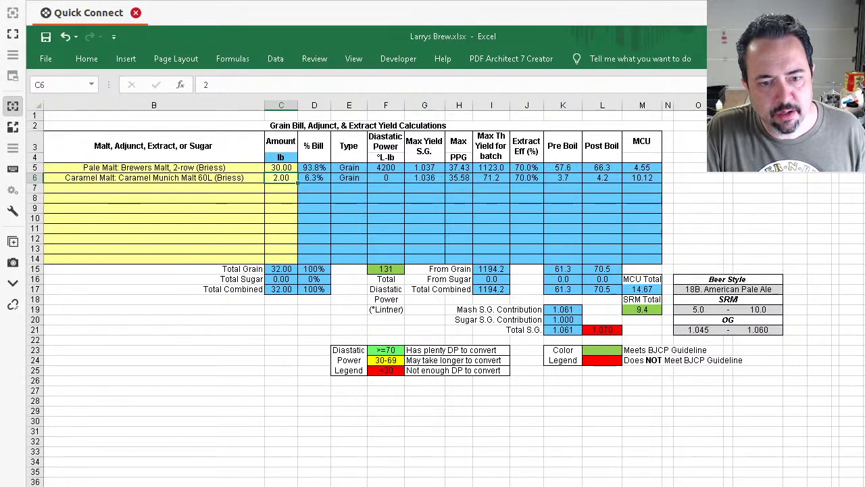
{"action": "key", "text": "ctrl+Page_Up"}
{"action": "left_click_drag", "start_coordinate": [338, 140], "coordinate": [372, 163]}
Step: Set the 2-row pale malt amount to 25 lb in the grain bill and recheck the brewhouse capacity checks
{"action": "key", "text": "ctrl+Page_Down"}
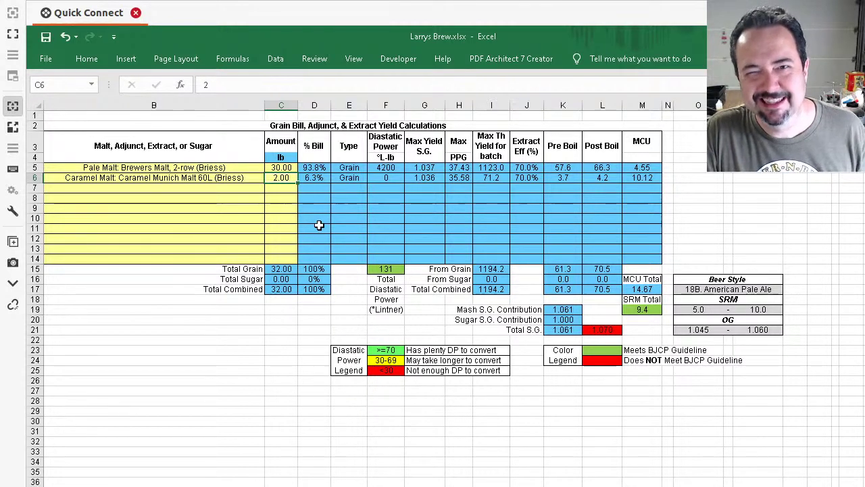
{"action": "left_click", "coordinate": [281, 168]}
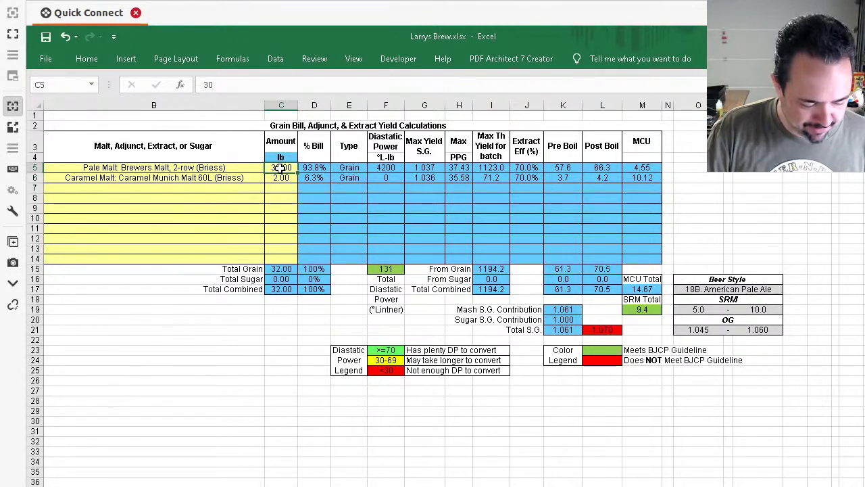
{"action": "type", "text": "25"}
{"action": "key", "text": "Return"}
{"action": "key", "text": "Return"}
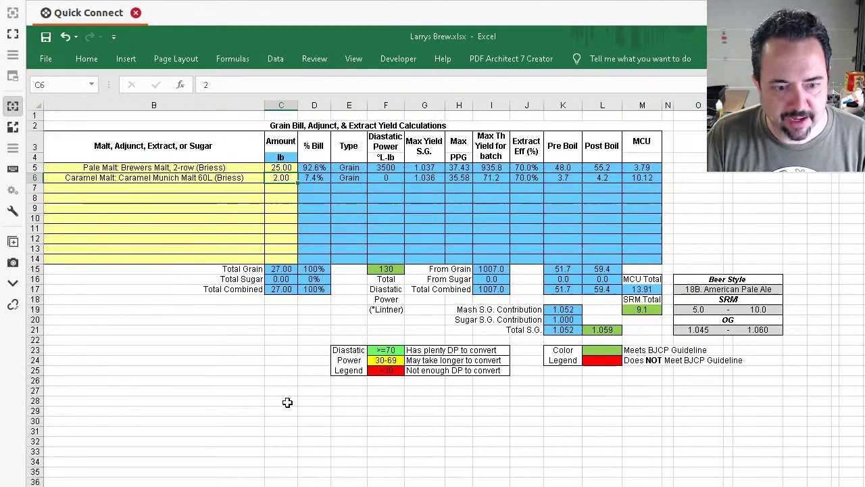
{"action": "key", "text": "ctrl+Page_Up"}
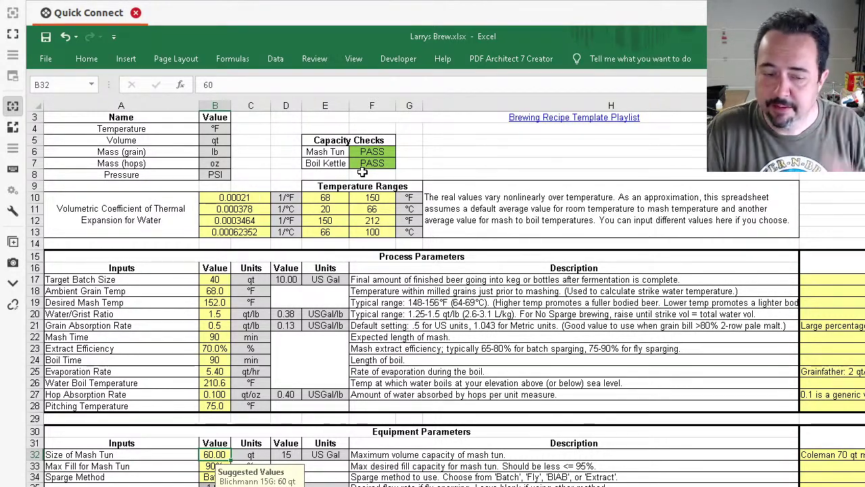
Step: Compare the design strike water volume on the recipe sheet and set the actual strike water volume to 41 qt
{"action": "key", "text": "ctrl+Page_Up"}
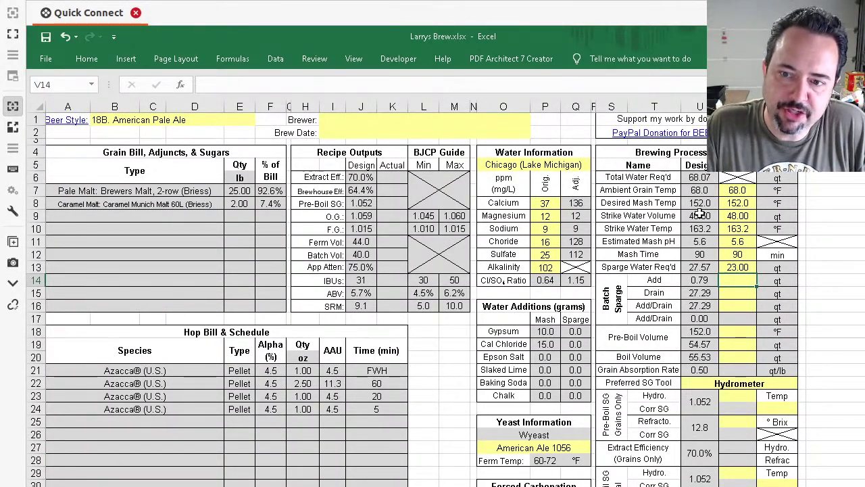
{"action": "left_click", "coordinate": [660, 215]}
{"action": "left_click", "coordinate": [705, 216]}
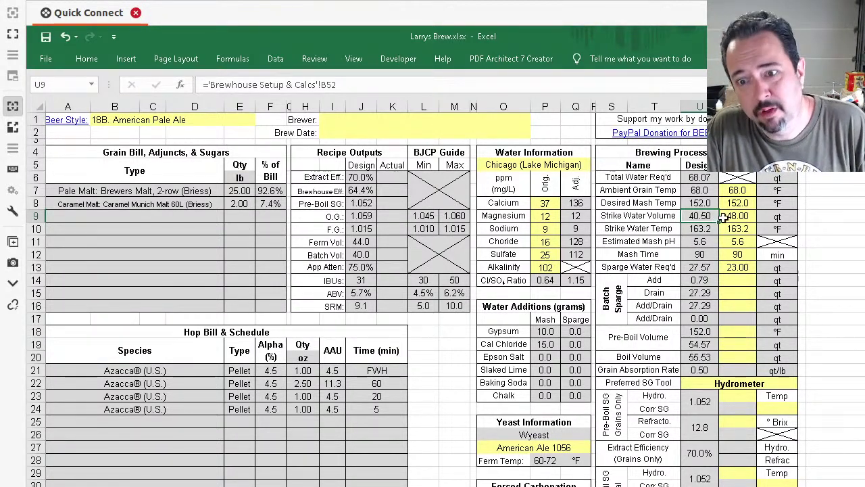
{"action": "left_click", "coordinate": [734, 216]}
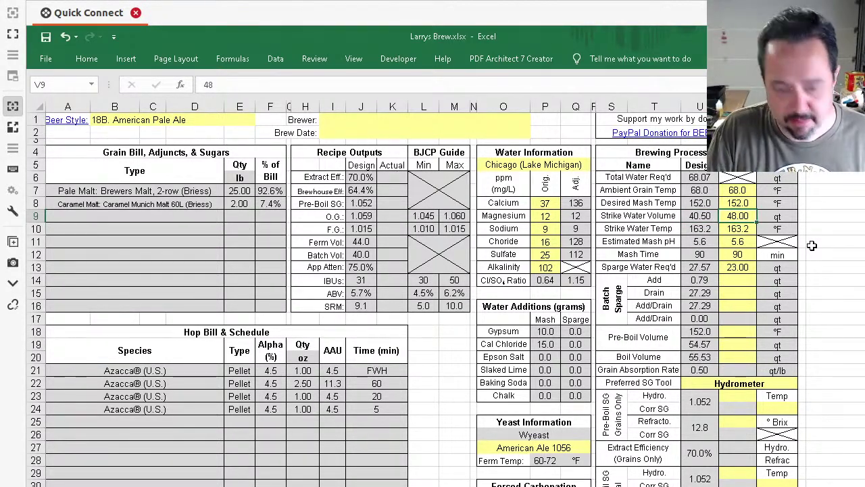
{"action": "type", "text": "40.5"}
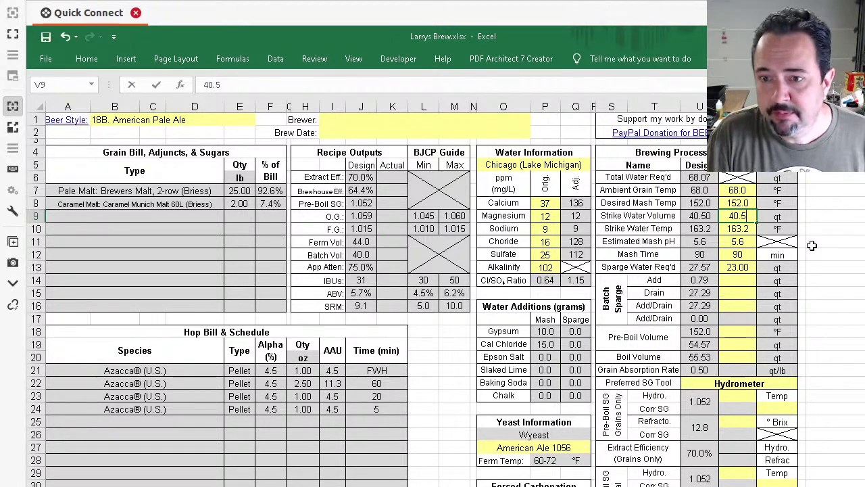
{"action": "key", "text": "BackSpace"}
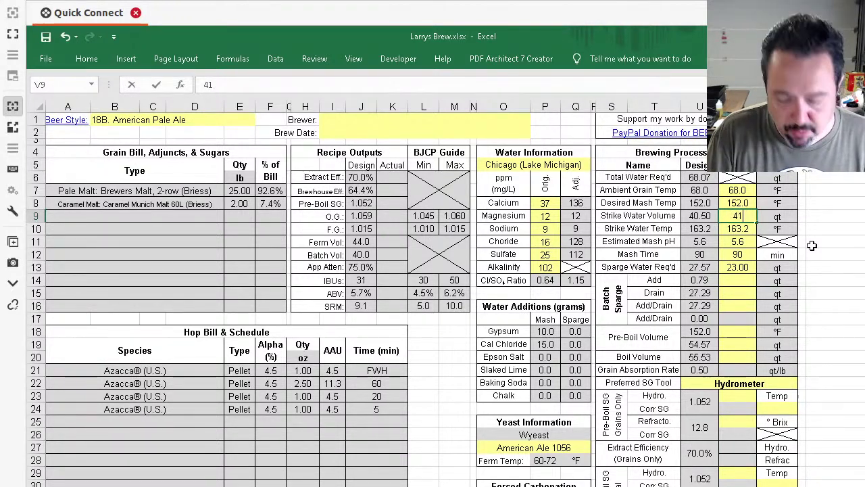
{"action": "key", "text": "Return"}
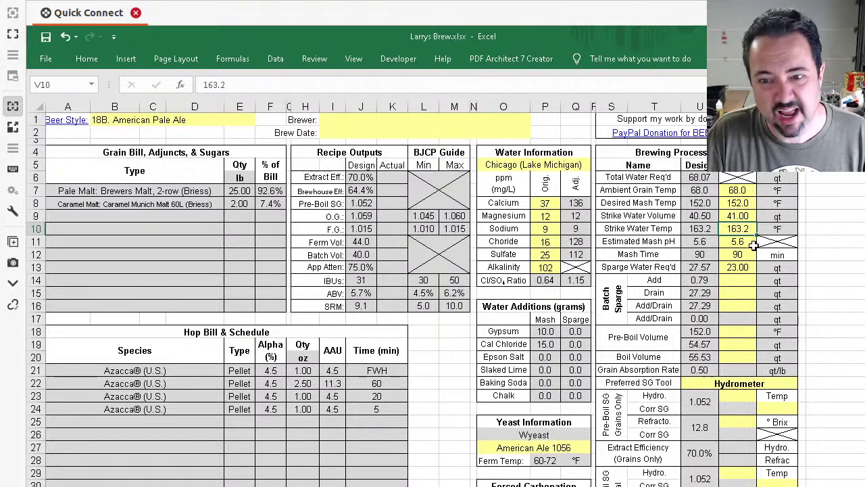
Step: Set the actual sparge water amount to 27 qt in the brewing process table
{"action": "left_click", "coordinate": [743, 266]}
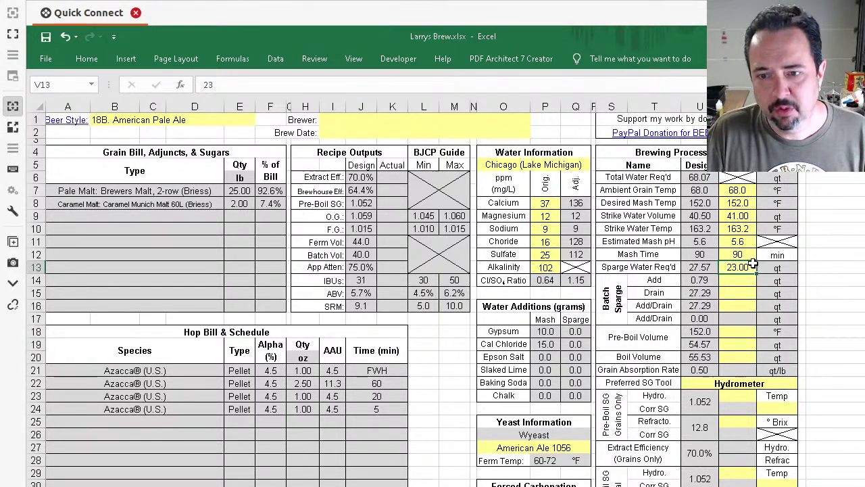
{"action": "type", "text": "28"}
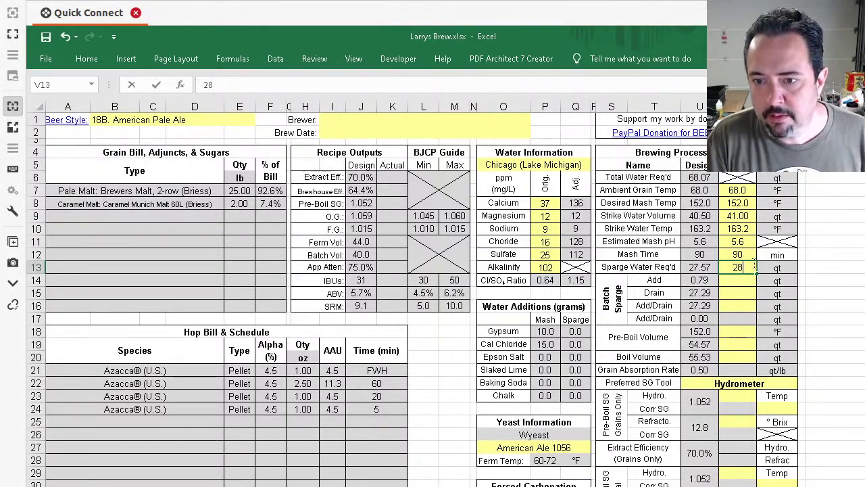
{"action": "key", "text": "BackSpace"}
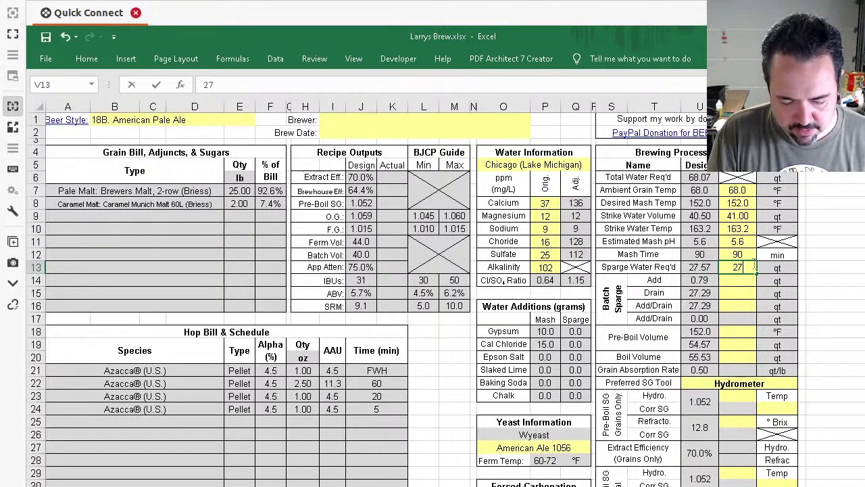
{"action": "key", "text": "Return"}
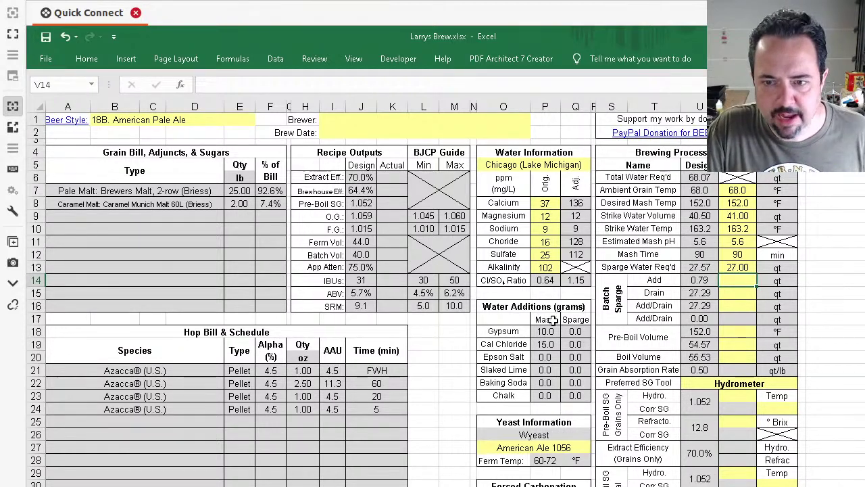
Step: Review the lautering add and drain steps in the brewhouse calculations, and return to the recipe sheet
{"action": "key", "text": "ctrl+Page_Down"}
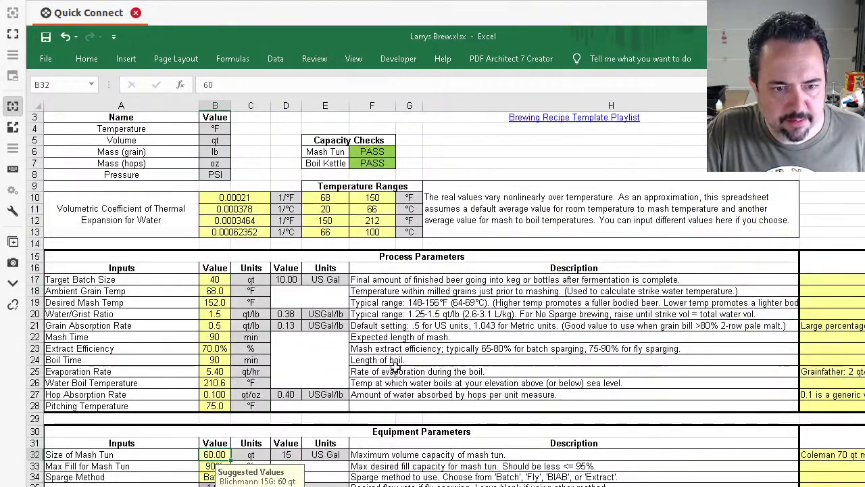
{"action": "scroll", "coordinate": [395, 367], "scroll_direction": "down", "scroll_amount": 11}
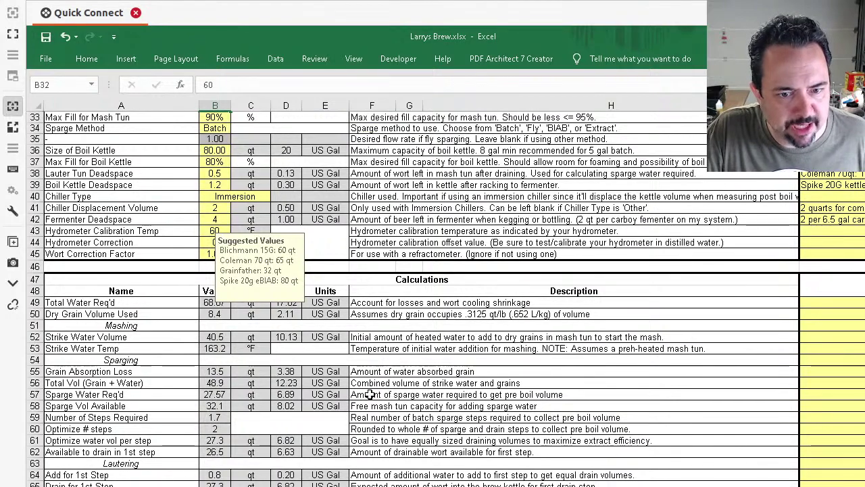
{"action": "scroll", "coordinate": [422, 431], "scroll_direction": "down", "scroll_amount": 3}
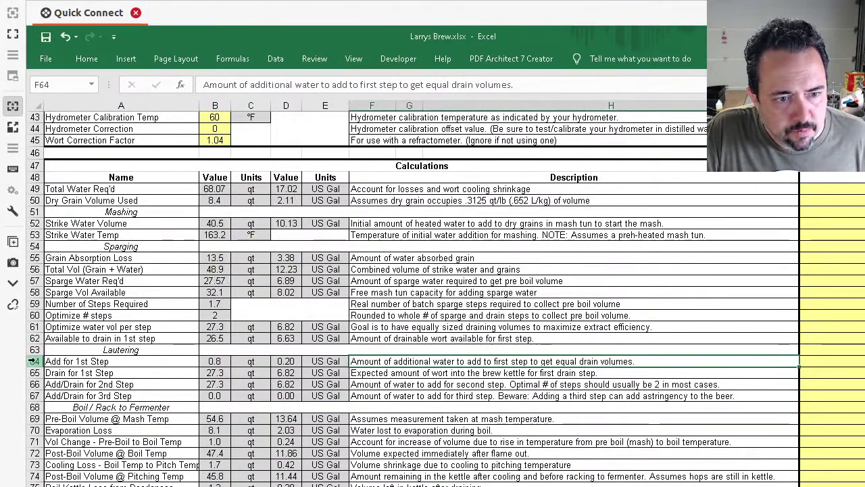
{"action": "left_click_drag", "start_coordinate": [34, 362], "coordinate": [41, 401]}
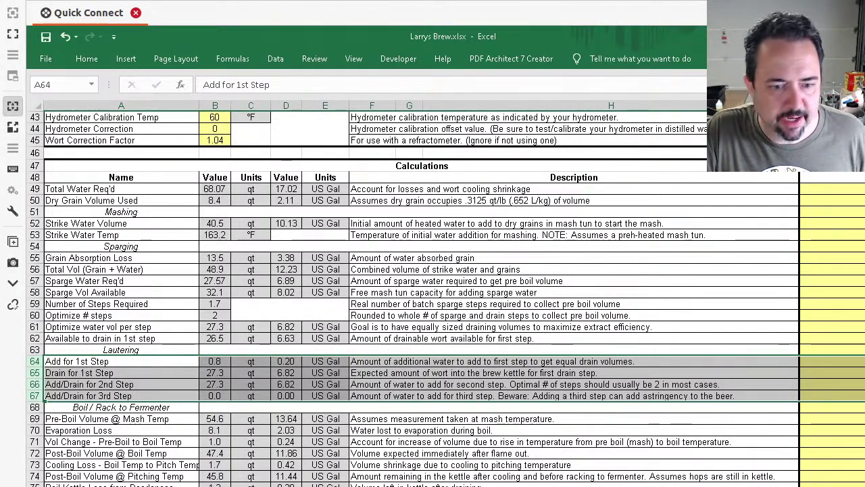
{"action": "key", "text": "ctrl+Page_Up"}
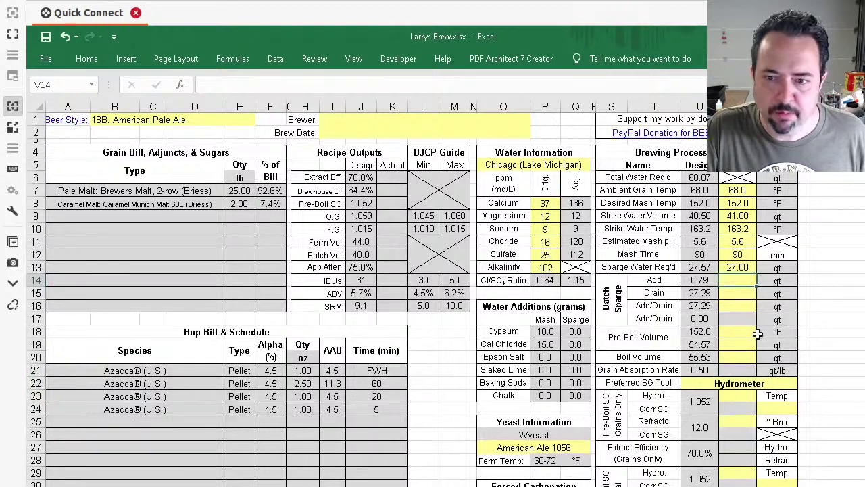
Step: Record the actual batch sparge volumes: 0.8 qt for Add, 27 qt for Drain and 27.5 qt for the first Add/Drain
{"action": "left_click", "coordinate": [706, 282]}
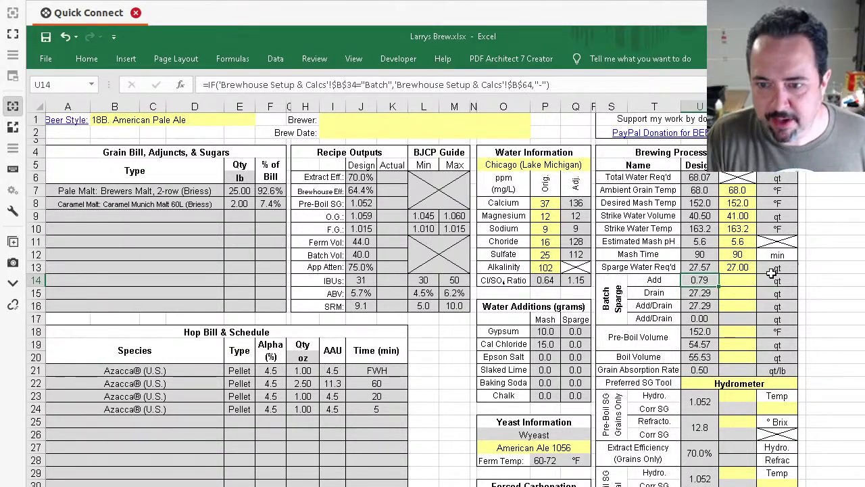
{"action": "left_click", "coordinate": [732, 279]}
{"action": "type", "text": ".8"}
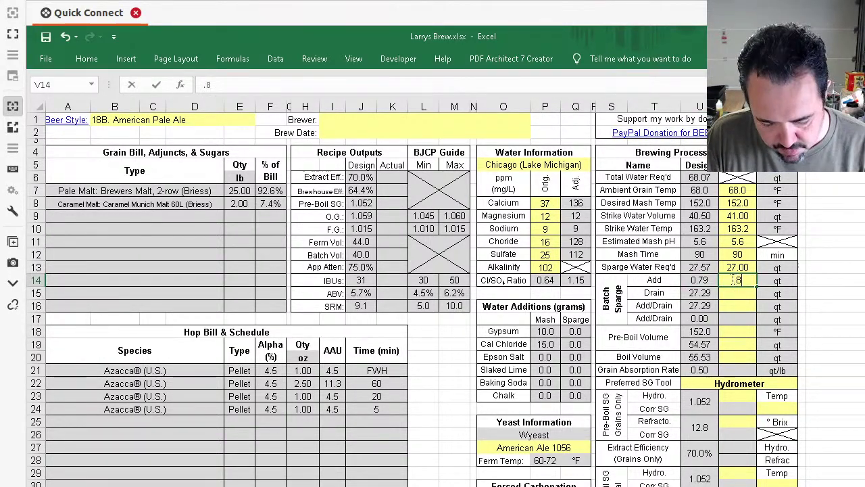
{"action": "key", "text": "Return"}
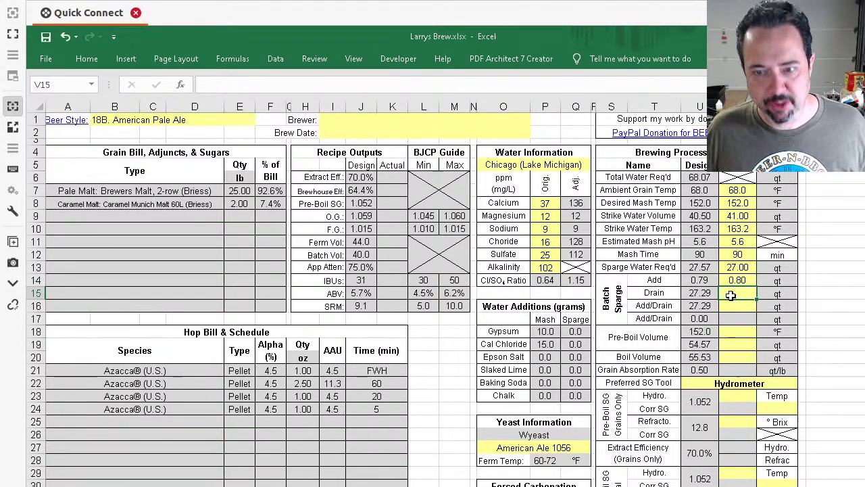
{"action": "type", "text": "27"}
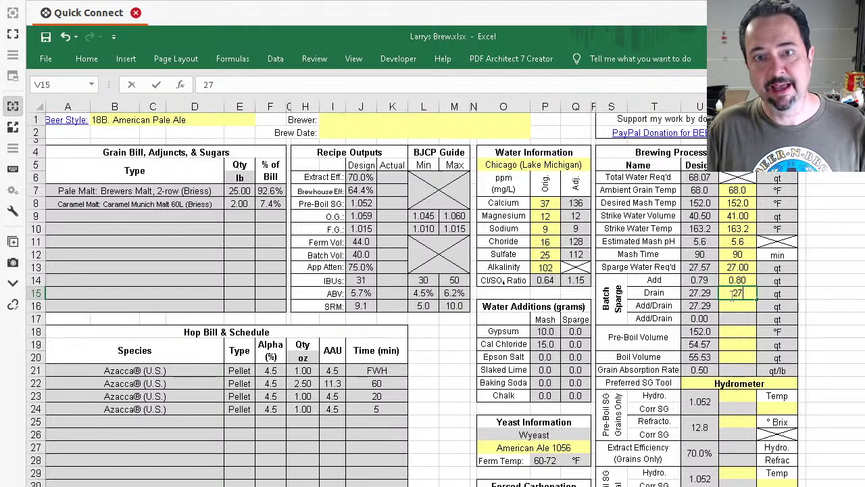
{"action": "key", "text": "Return"}
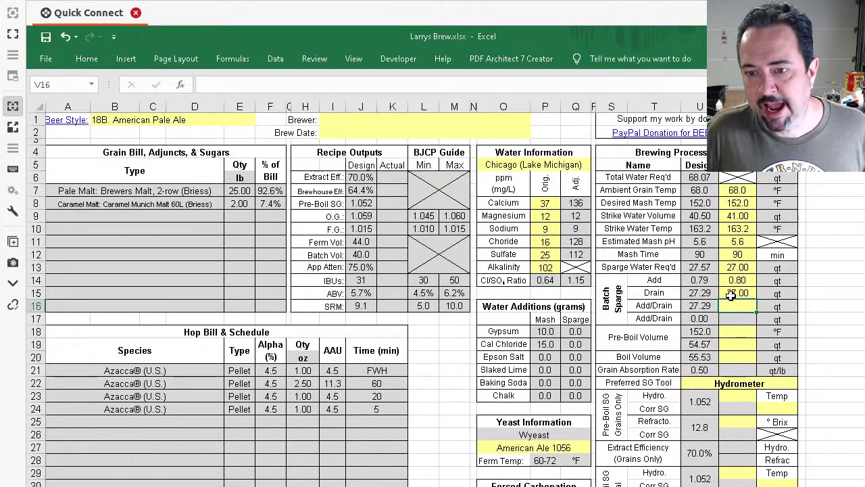
{"action": "type", "text": "27"}
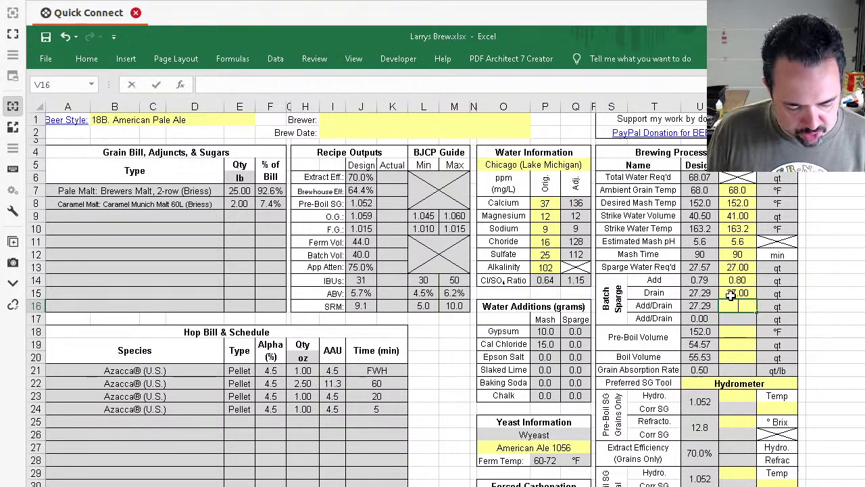
{"action": "type", "text": ".5"}
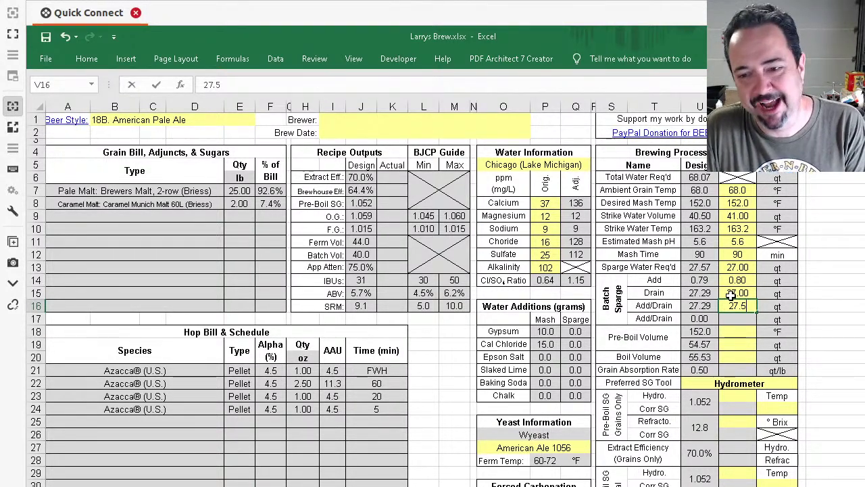
{"action": "key", "text": "Return"}
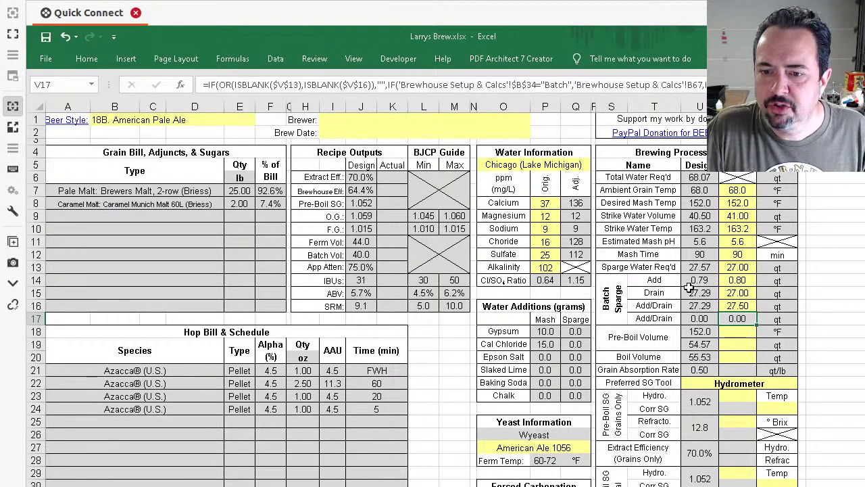
{"action": "left_click_drag", "start_coordinate": [676, 318], "coordinate": [740, 317]}
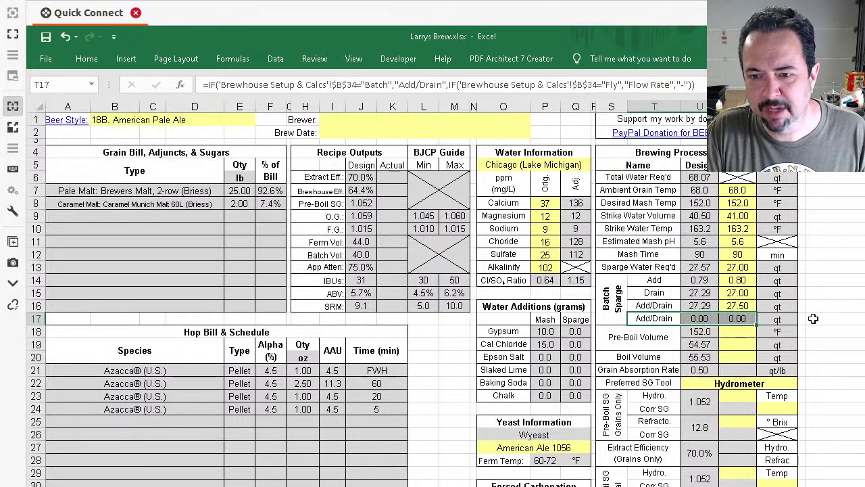
Step: Set the actual pre-boil temperature to 165 °F and the actual pre-boil volume to 55 qt
{"action": "left_click", "coordinate": [742, 331]}
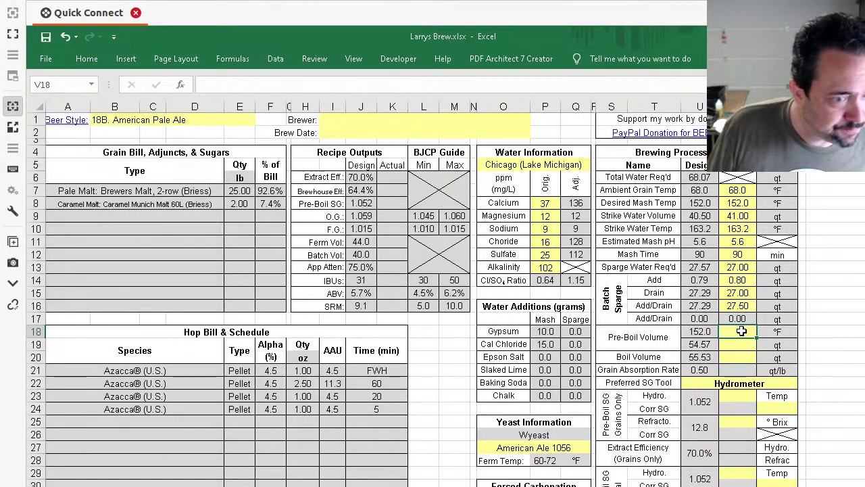
{"action": "type", "text": "1"}
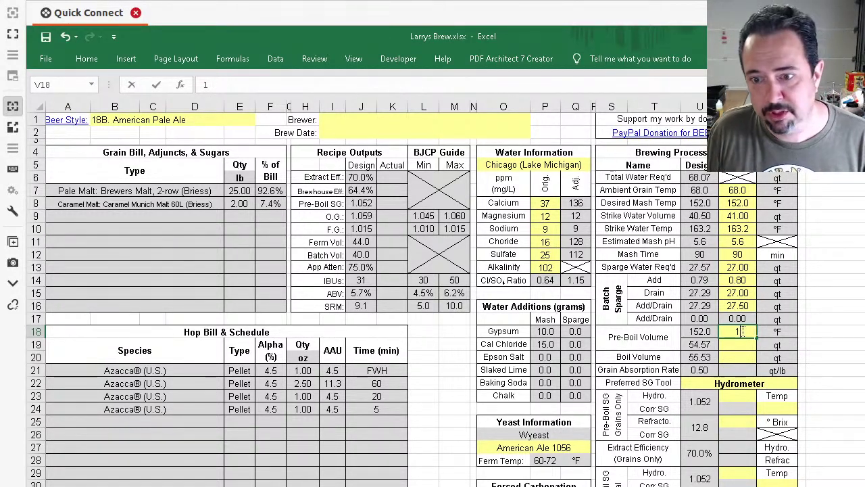
{"action": "type", "text": "52"}
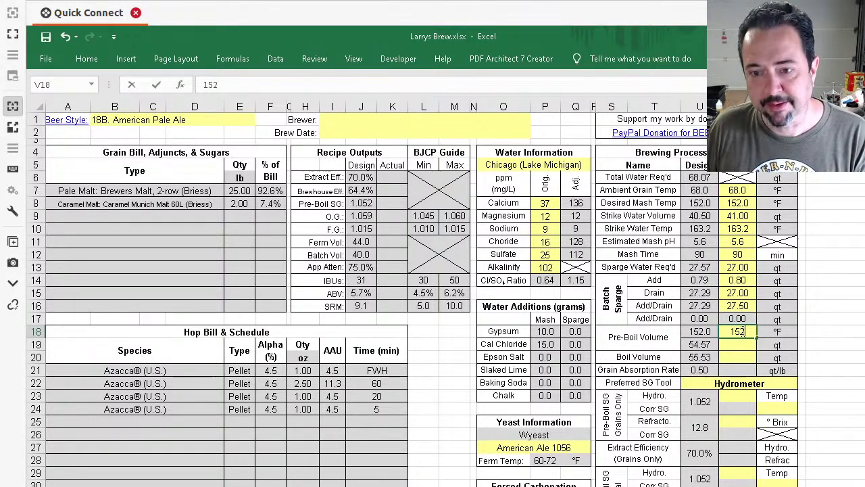
{"action": "key", "text": "BackSpace"}
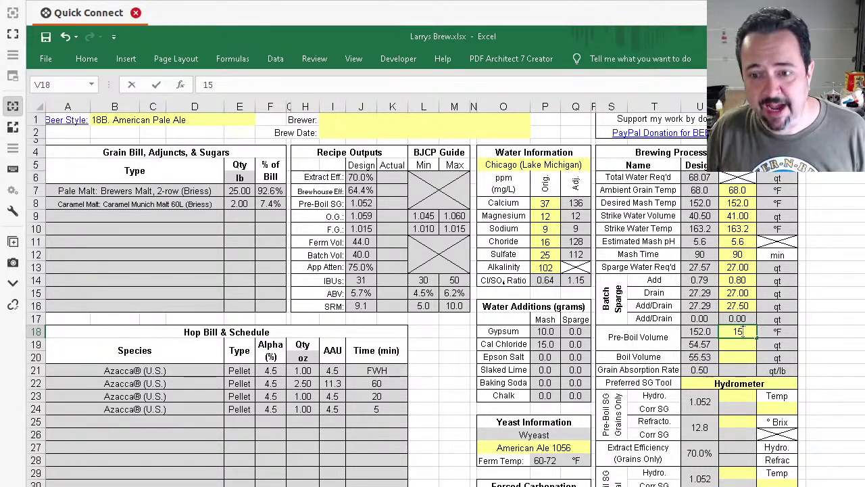
{"action": "key", "text": "BackSpace"}
{"action": "type", "text": "6"}
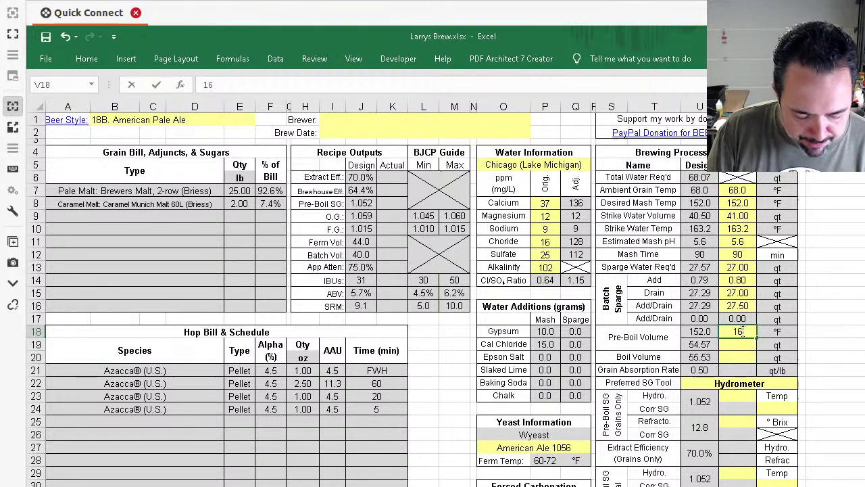
{"action": "type", "text": "5"}
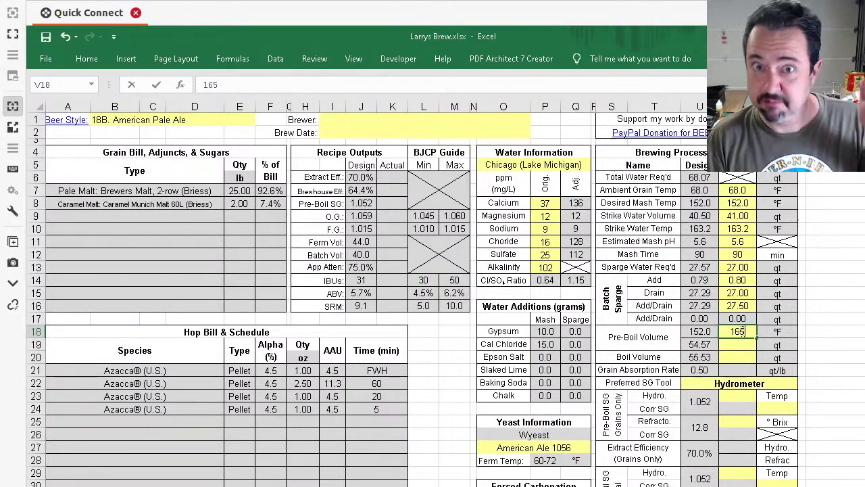
{"action": "key", "text": "Return"}
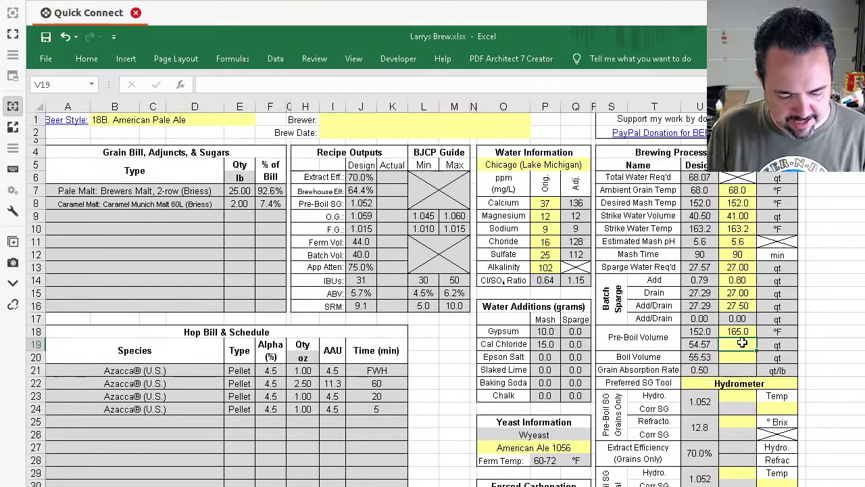
{"action": "type", "text": "55"}
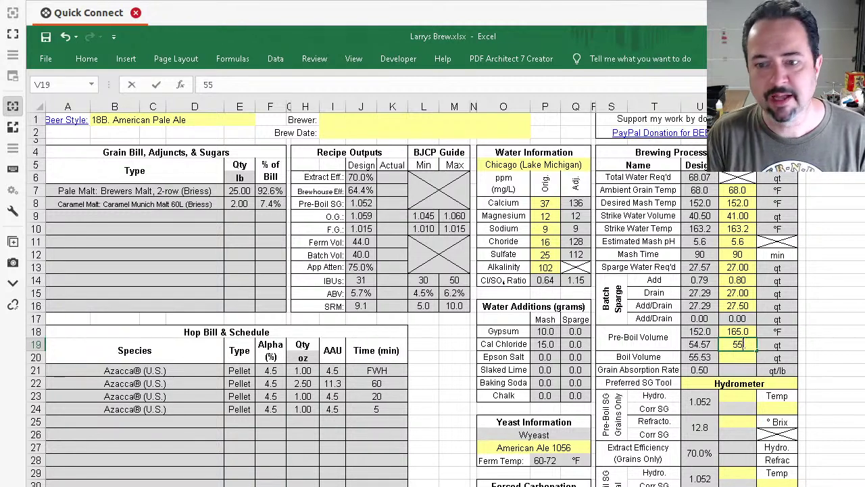
{"action": "key", "text": "Return"}
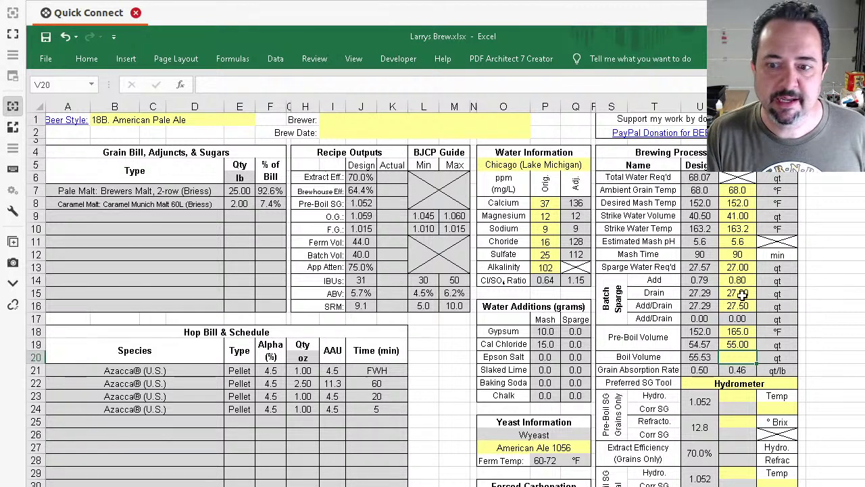
Step: Compare the design pre-boil and boil volumes, and set the actual boil volume to 56 qt
{"action": "left_click", "coordinate": [700, 344]}
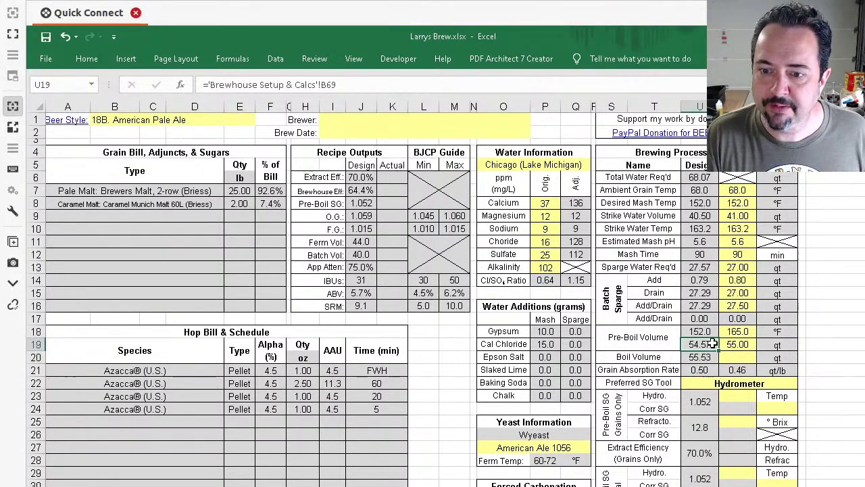
{"action": "left_click", "coordinate": [703, 358]}
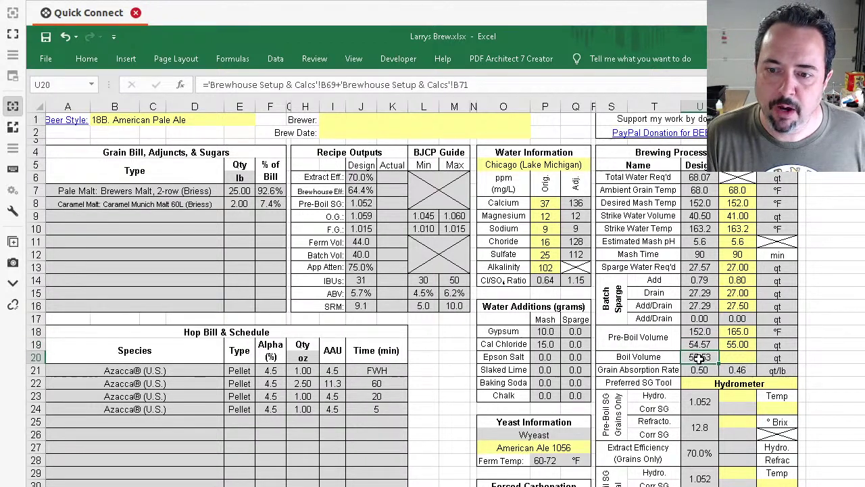
{"action": "left_click", "coordinate": [735, 357]}
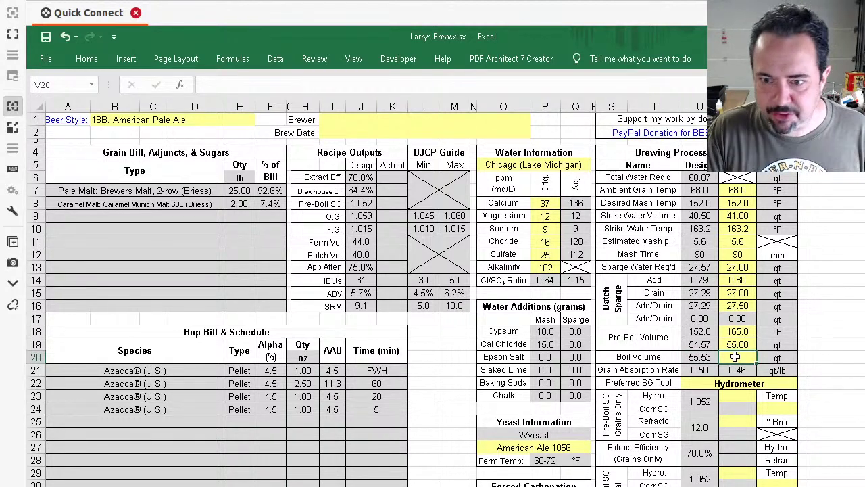
{"action": "type", "text": "55"}
{"action": "key", "text": "Return"}
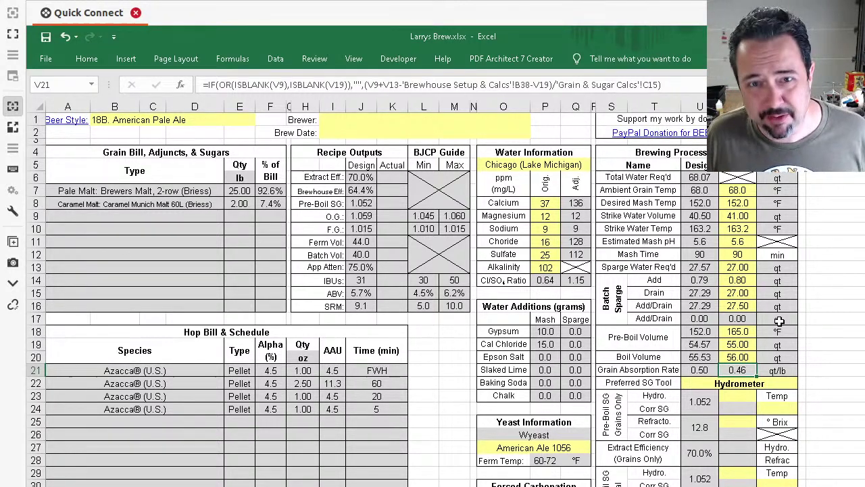
Step: Switch the preferred SG tool to Refractometer and back to Hydrometer
{"action": "left_click", "coordinate": [744, 385]}
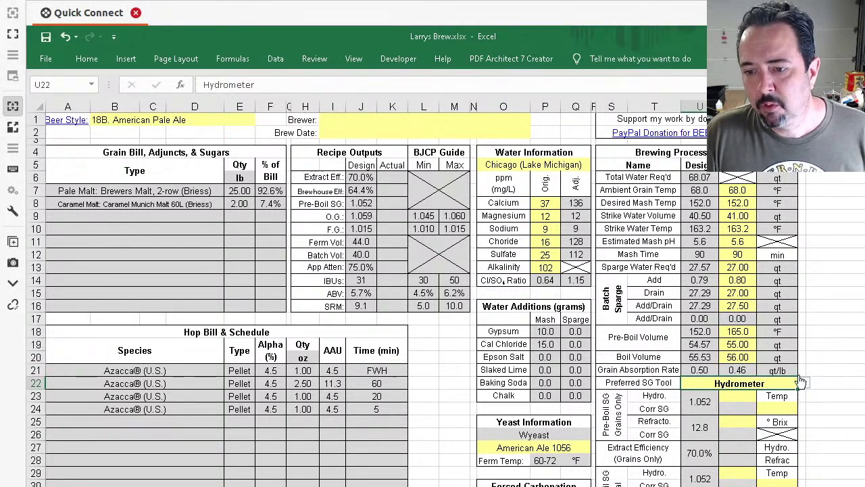
{"action": "left_click", "coordinate": [805, 384]}
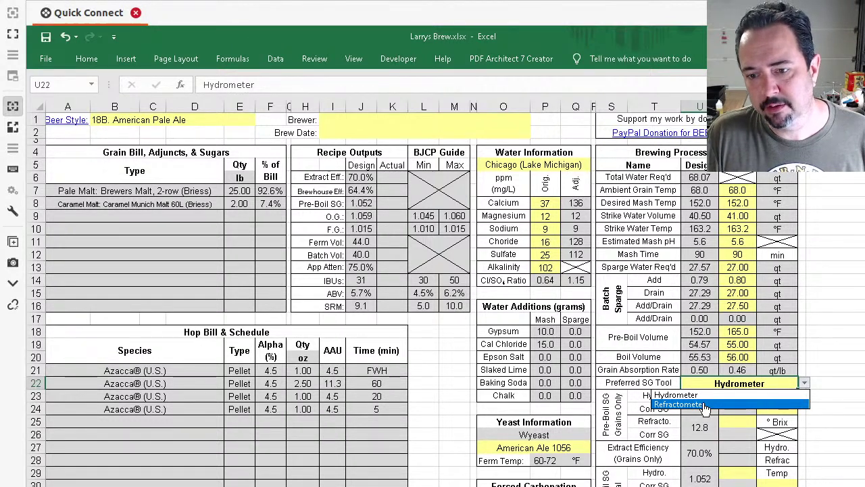
{"action": "left_click", "coordinate": [705, 404]}
{"action": "left_click", "coordinate": [805, 383]}
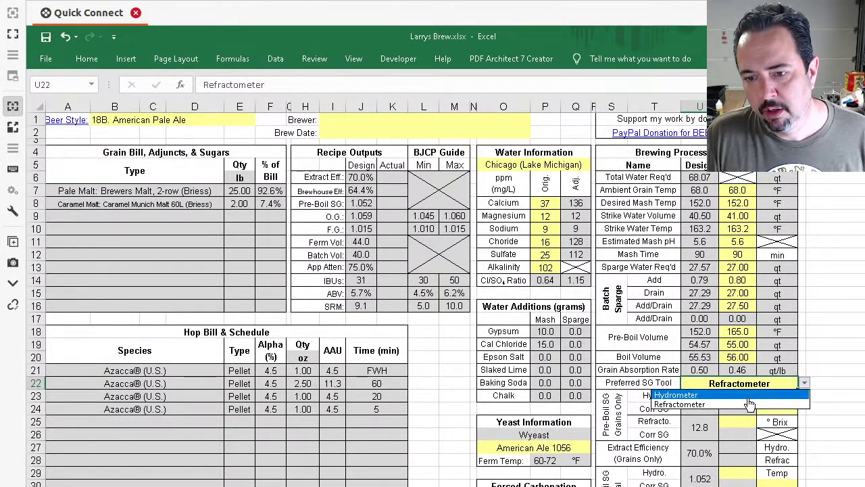
{"action": "left_click", "coordinate": [749, 395]}
Step: Set the hydrometer sample temperature for the grains-only pre-boil SG to 100 °F
{"action": "scroll", "coordinate": [852, 318], "scroll_direction": "down", "scroll_amount": 1}
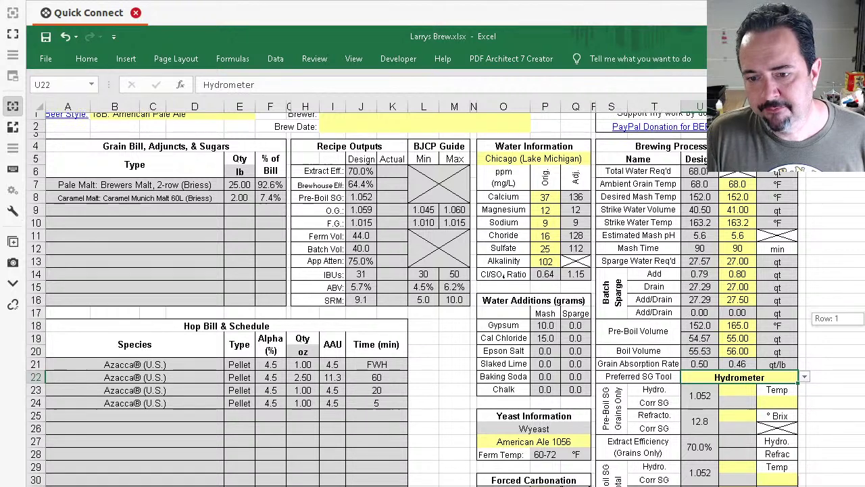
{"action": "scroll", "coordinate": [811, 311], "scroll_direction": "down", "scroll_amount": 3}
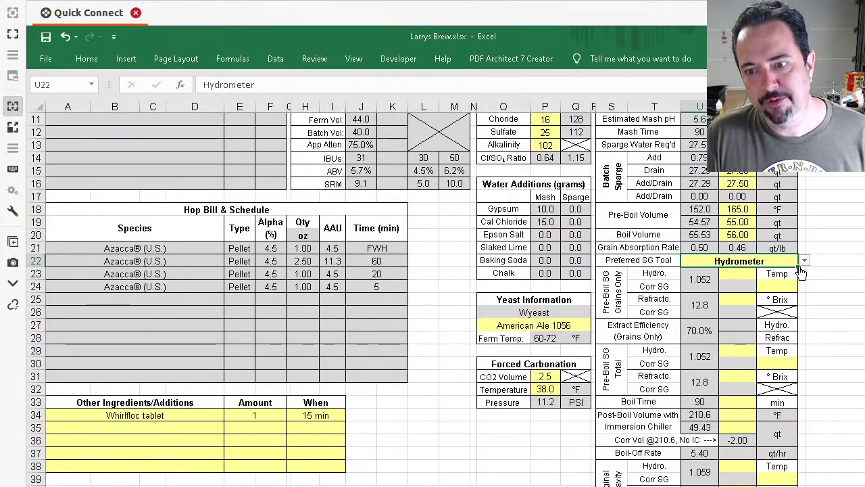
{"action": "left_click", "coordinate": [750, 273]}
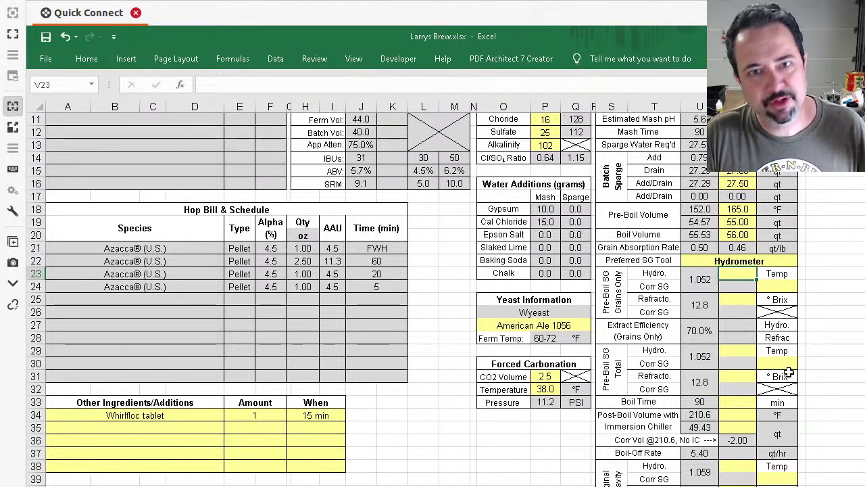
{"action": "left_click", "coordinate": [771, 285]}
{"action": "type", "text": "60"}
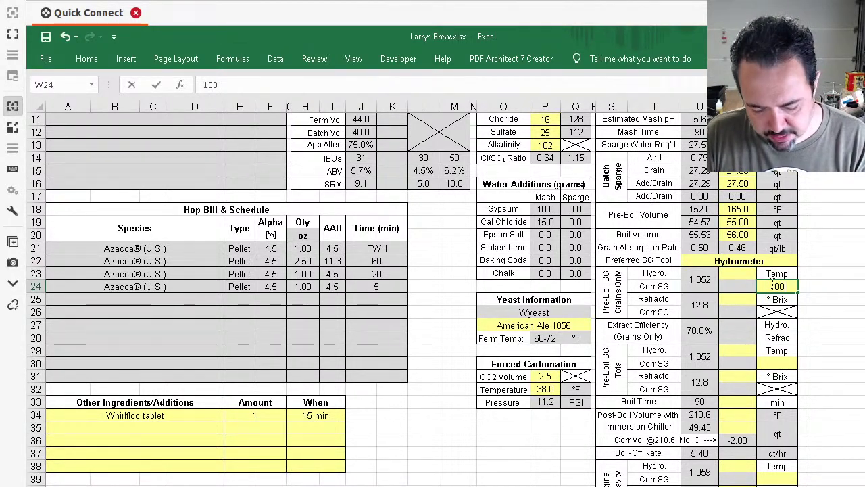
{"action": "key", "text": "Return"}
Step: Enter 1.065 as the hydrometer reading for the grains-only pre-boil SG
{"action": "left_click", "coordinate": [749, 274]}
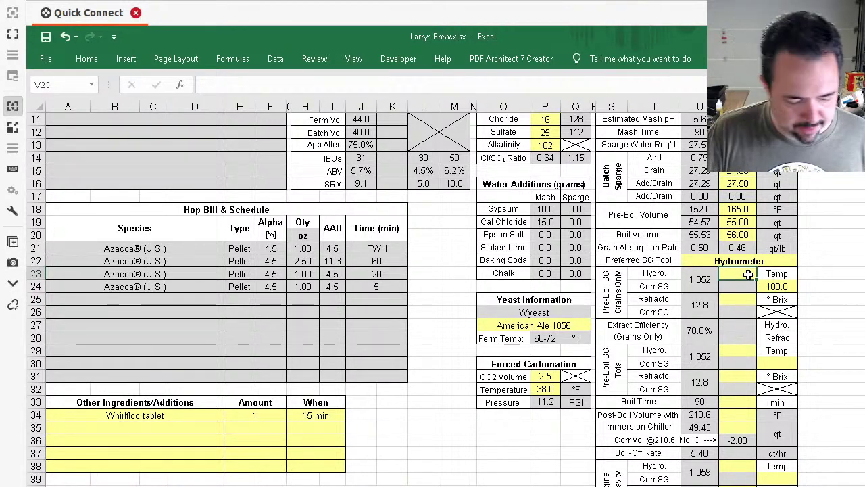
{"action": "type", "text": "1.0"}
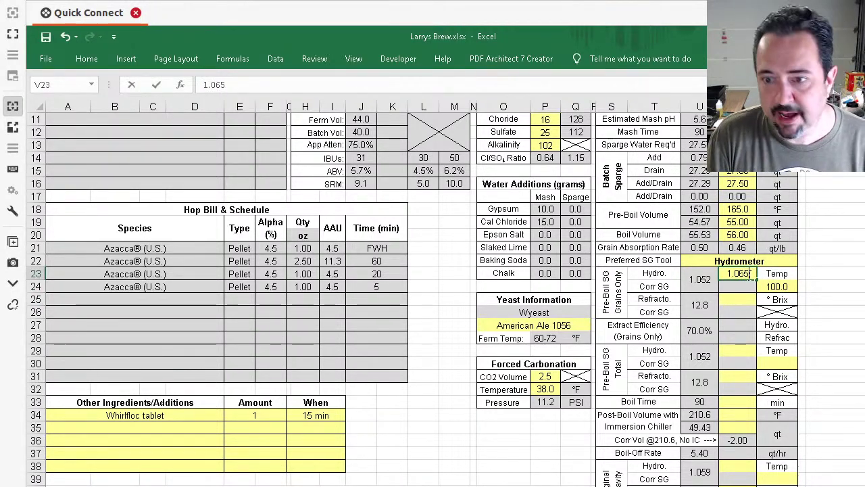
{"action": "type", "text": "65"}
{"action": "key", "text": "Return"}
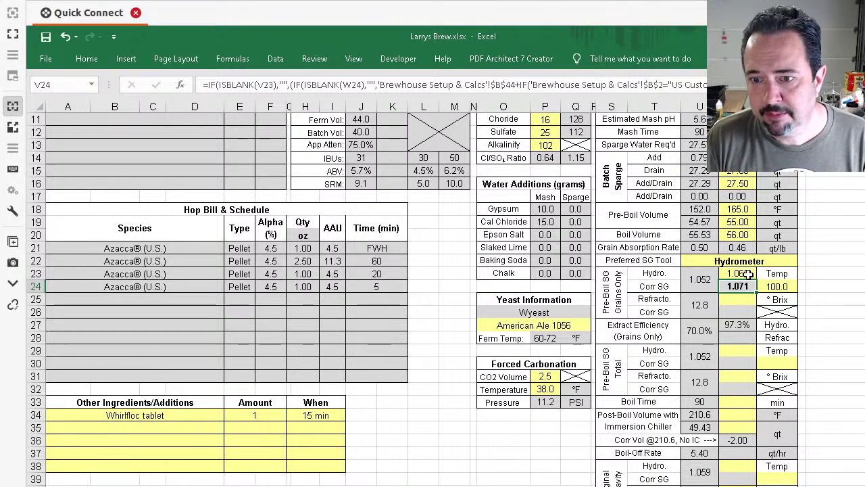
Step: Change the grains-only pre-boil hydrometer reading to 1.056
{"action": "left_click", "coordinate": [749, 274]}
{"action": "type", "text": "1"}
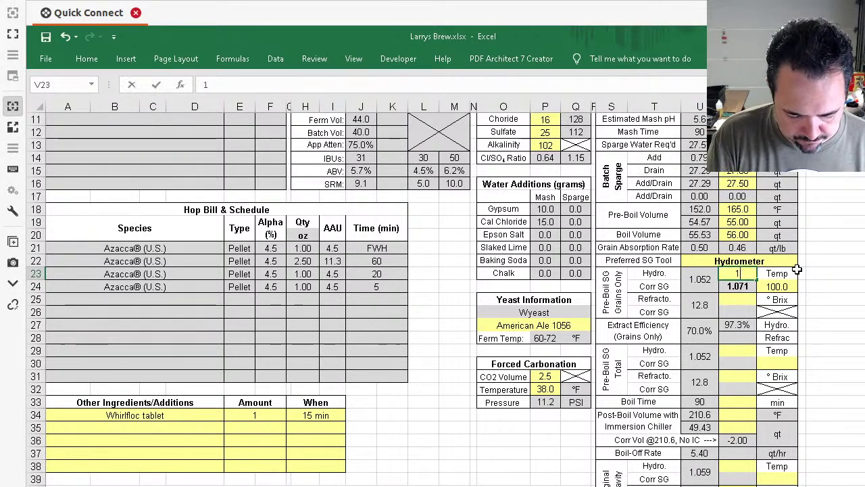
{"action": "type", "text": ".056"}
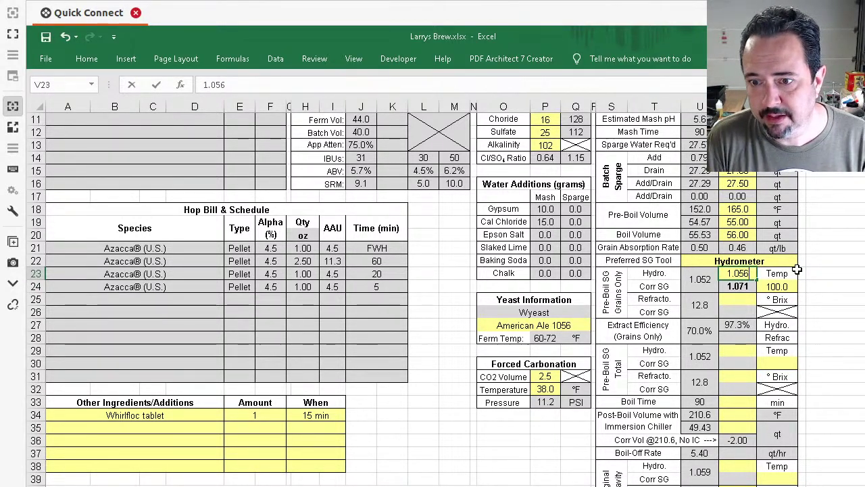
{"action": "key", "text": "Return"}
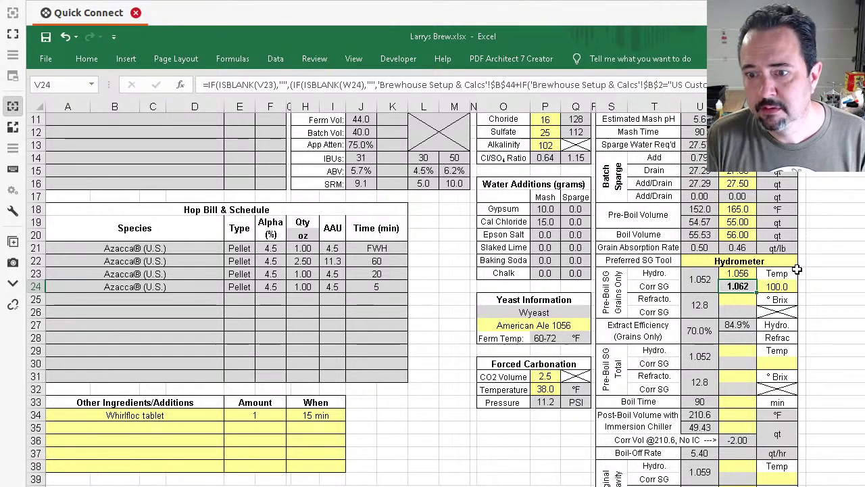
Step: Set the grains-only pre-boil hydrometer reading to 1.052 and its sample temperature to 60 °F
{"action": "left_click", "coordinate": [739, 273]}
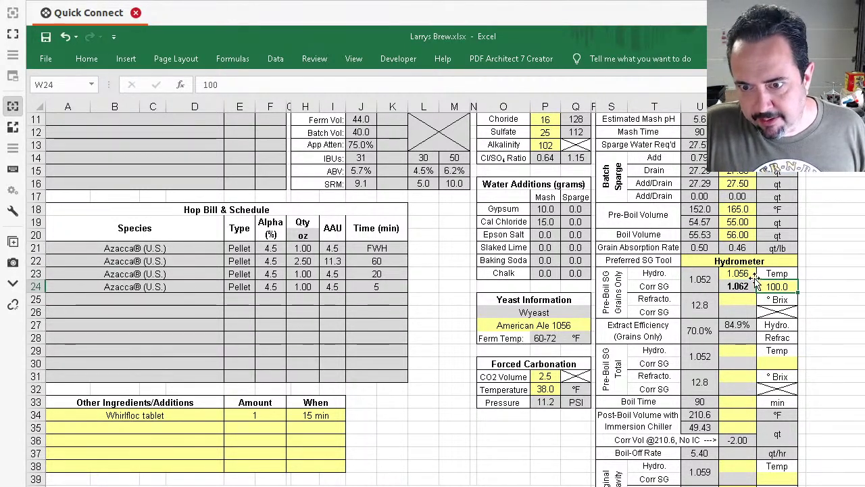
{"action": "left_click", "coordinate": [743, 273]}
{"action": "type", "text": "1.052"}
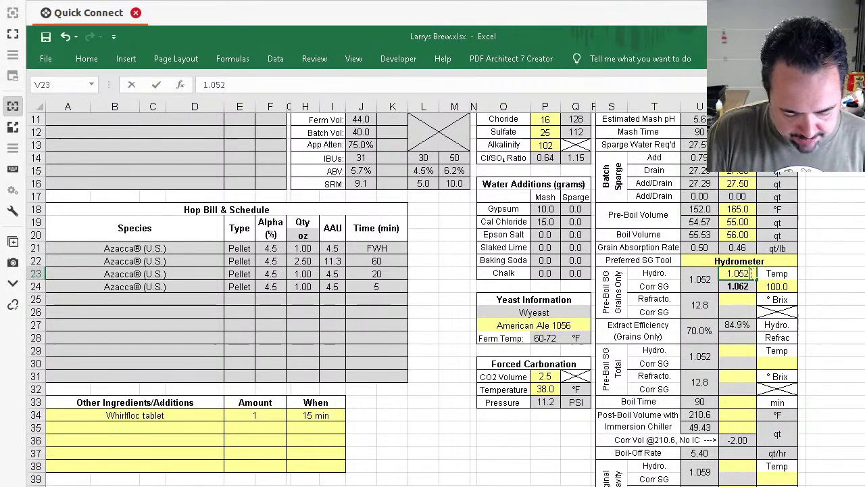
{"action": "key", "text": "Return"}
{"action": "left_click", "coordinate": [786, 288]}
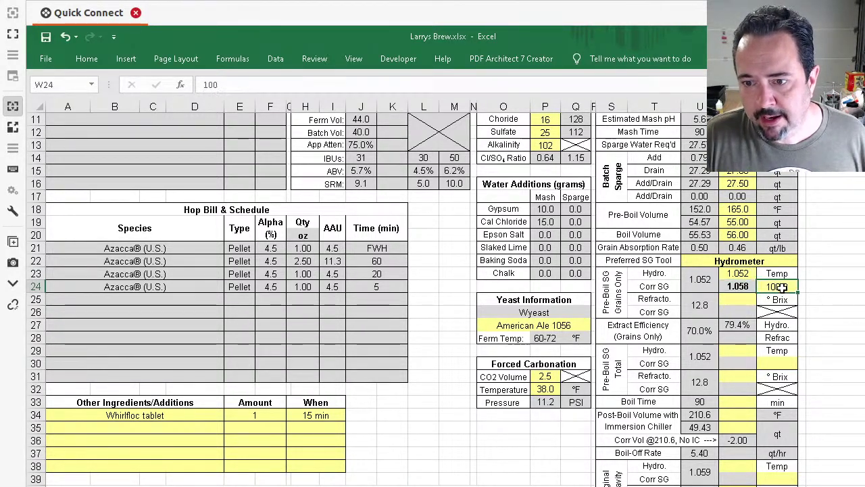
{"action": "type", "text": "60"}
{"action": "key", "text": "Return"}
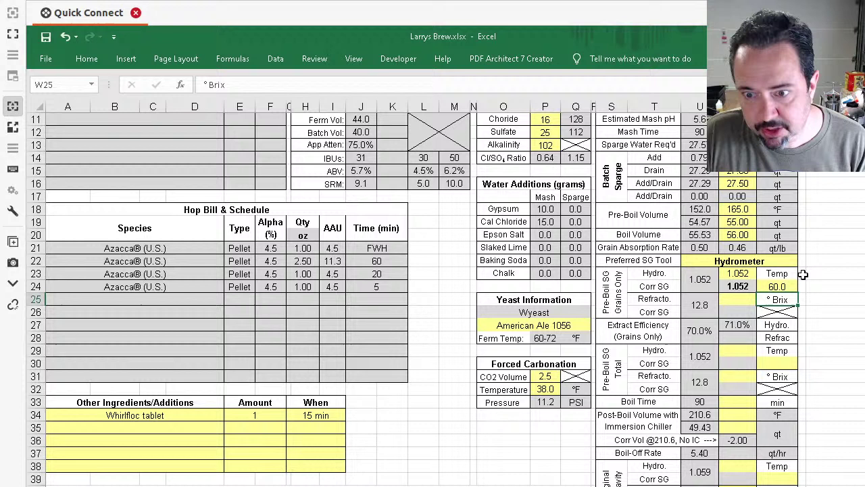
Step: Set the grains-only pre-boil sample temperature to 70 °F and the hydrometer reading to 1.051
{"action": "left_click", "coordinate": [749, 288]}
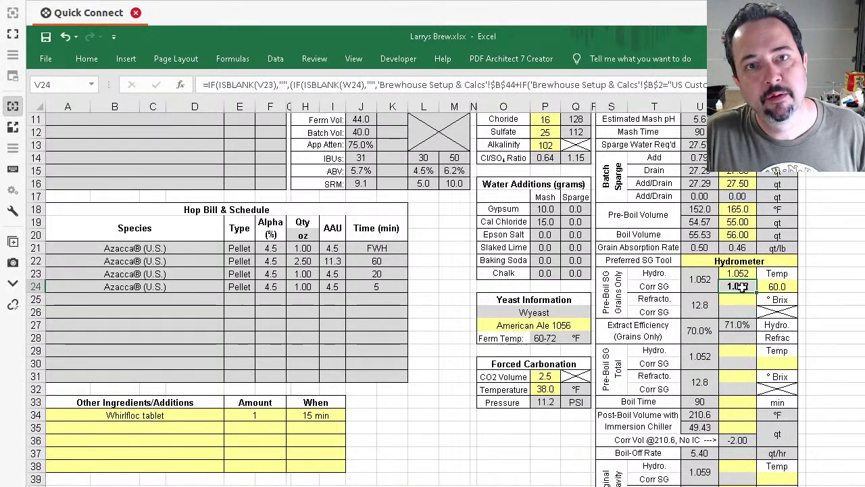
{"action": "left_click", "coordinate": [771, 287]}
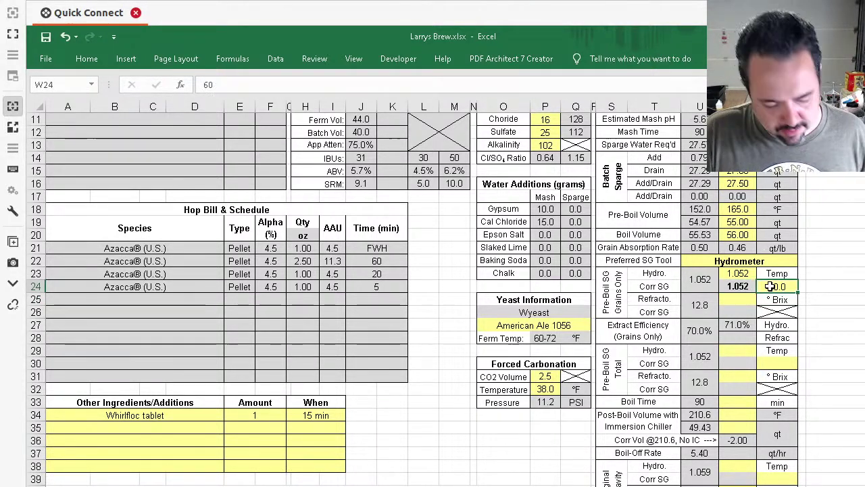
{"action": "type", "text": "70"}
{"action": "key", "text": "Return"}
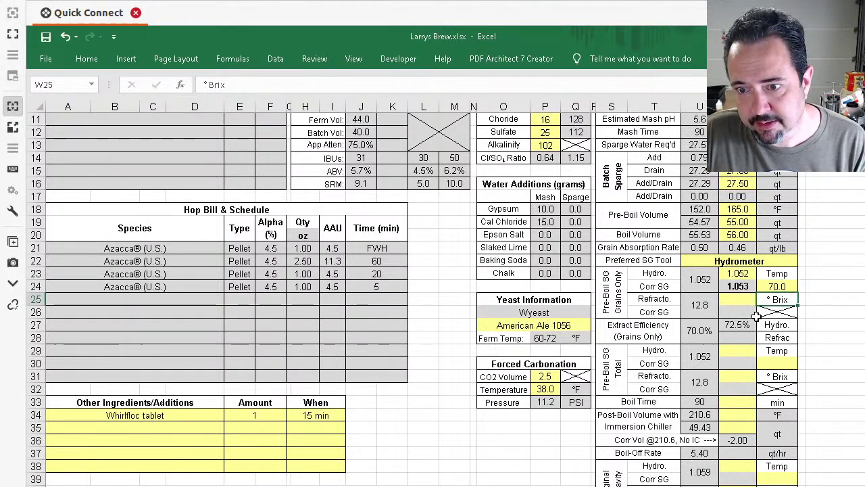
{"action": "left_click", "coordinate": [746, 274]}
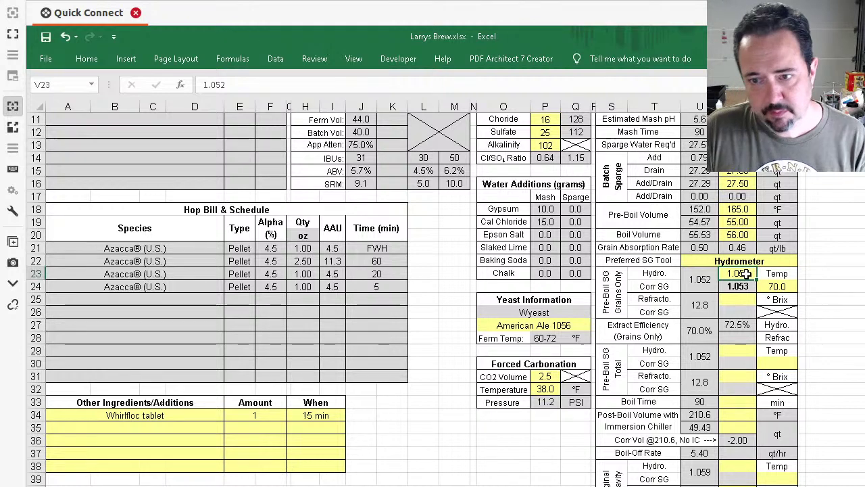
{"action": "type", "text": "1.0"}
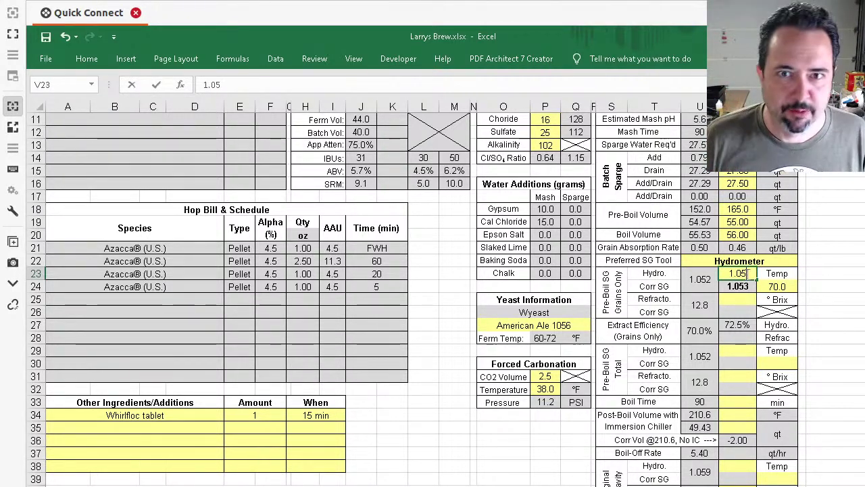
{"action": "type", "text": "5"}
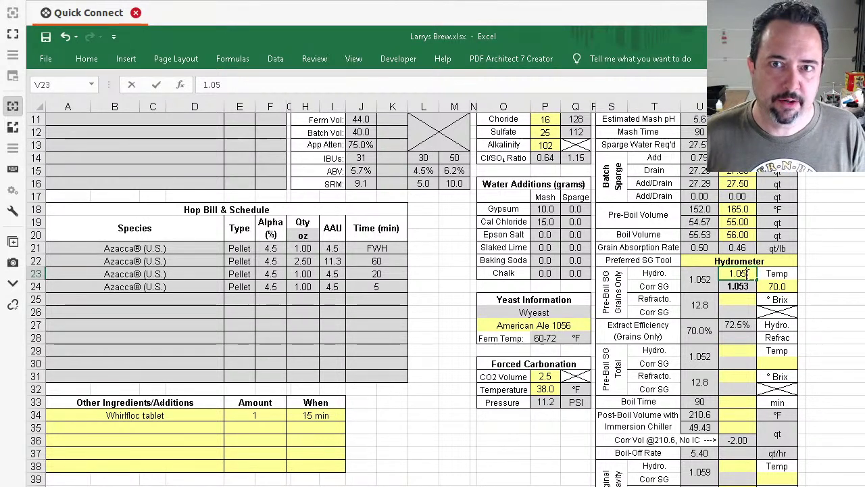
{"action": "type", "text": "1"}
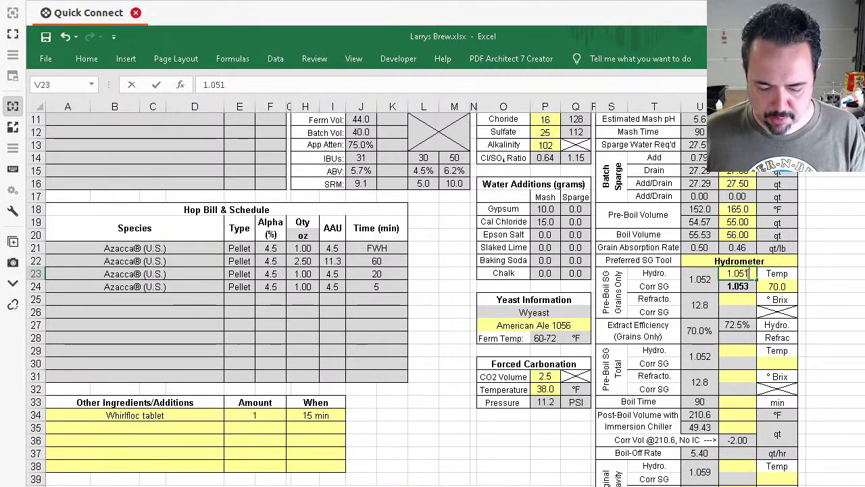
{"action": "key", "text": "Return"}
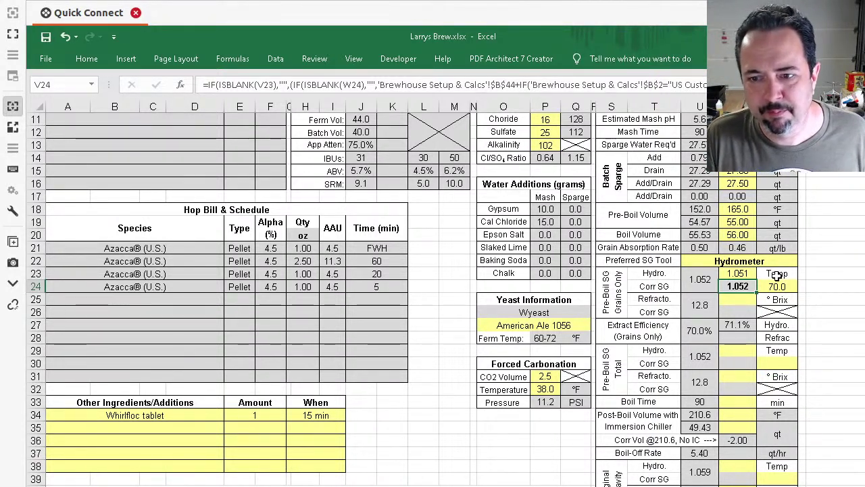
Step: Enter 12.8 °Brix as the grains-only pre-boil refractometer reading and check the extract efficiency for both tools
{"action": "left_click", "coordinate": [742, 298]}
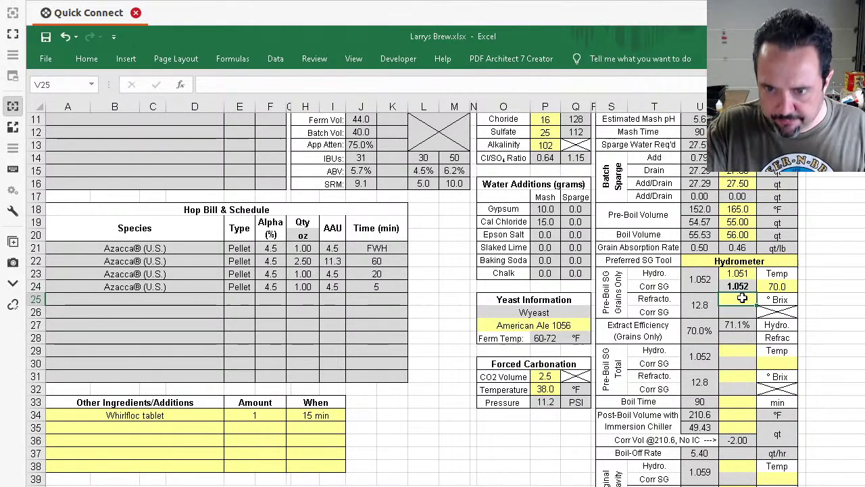
{"action": "type", "text": "12.8"}
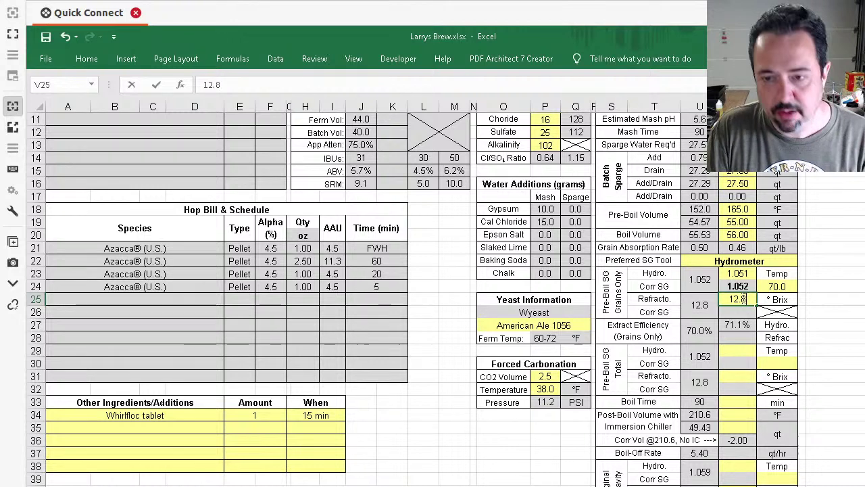
{"action": "key", "text": "Return"}
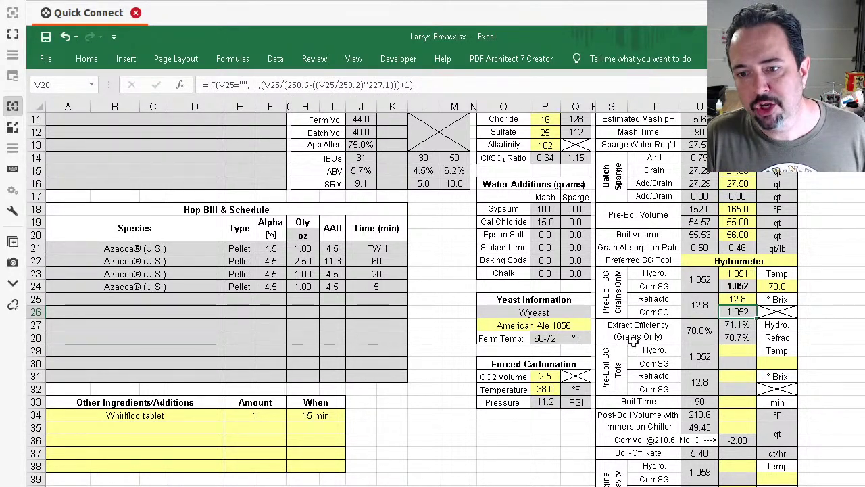
{"action": "left_click_drag", "start_coordinate": [737, 325], "coordinate": [777, 337]}
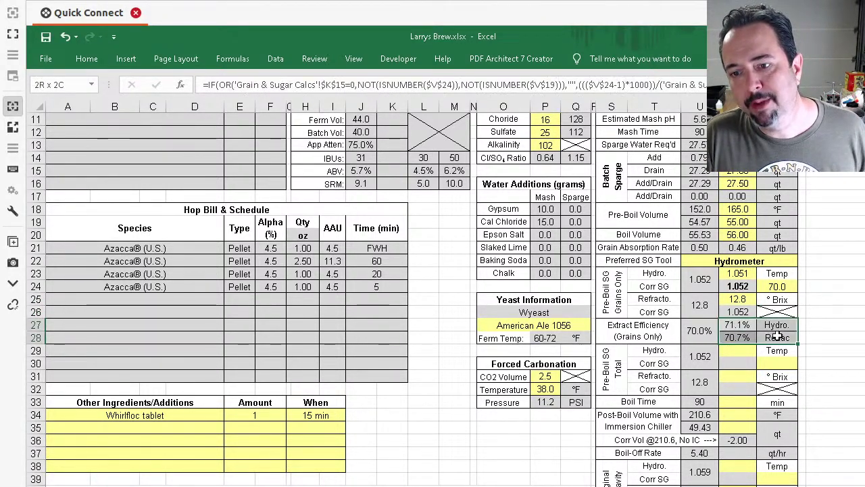
{"action": "left_click", "coordinate": [778, 326]}
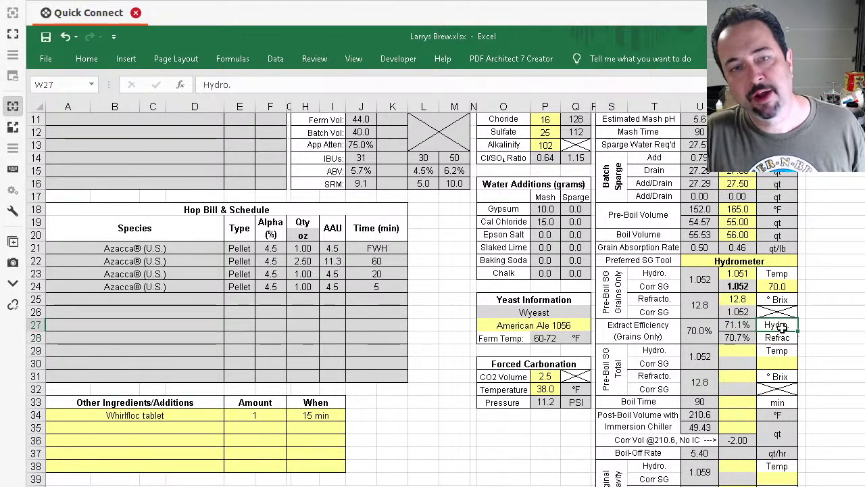
{"action": "left_click", "coordinate": [776, 336]}
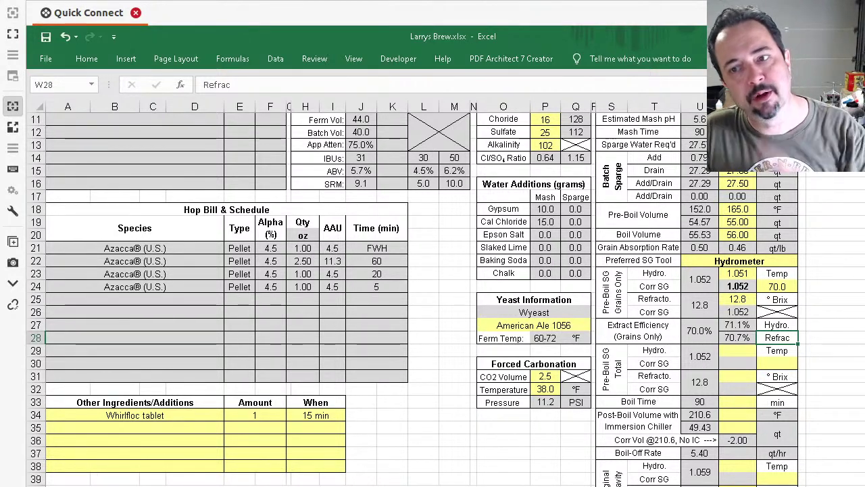
Step: Switch the preferred SG tool to Refractometer and back to Hydrometer
{"action": "left_click", "coordinate": [791, 272]}
{"action": "left_click", "coordinate": [789, 261]}
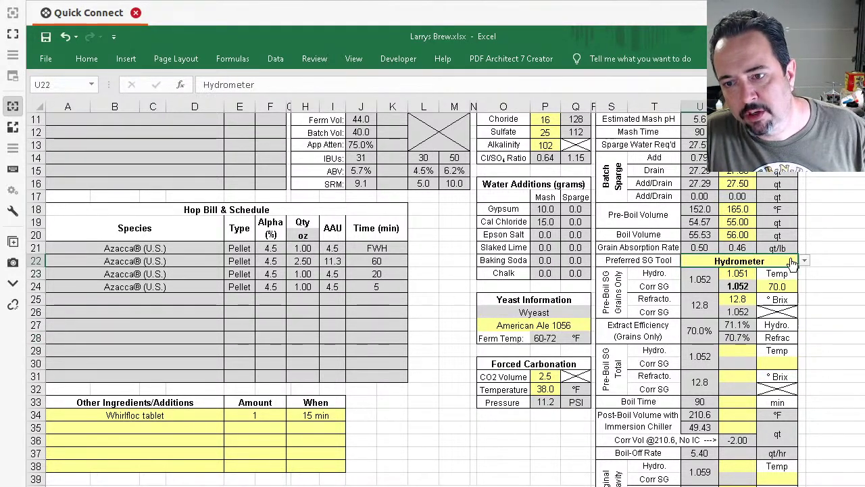
{"action": "left_click", "coordinate": [804, 260]}
{"action": "left_click", "coordinate": [747, 283]}
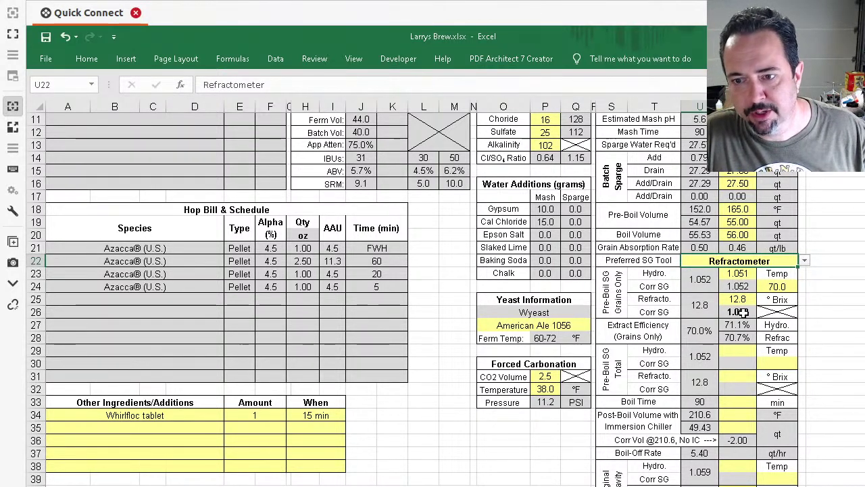
{"action": "left_click", "coordinate": [806, 261]}
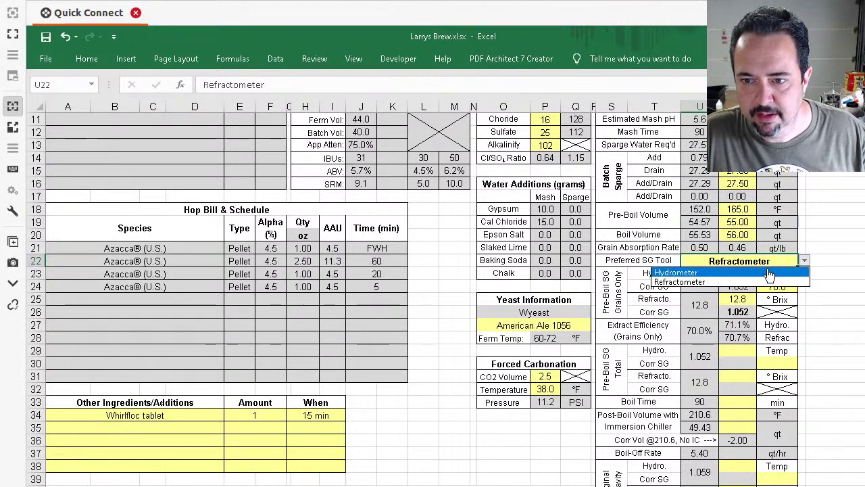
{"action": "left_click", "coordinate": [743, 271]}
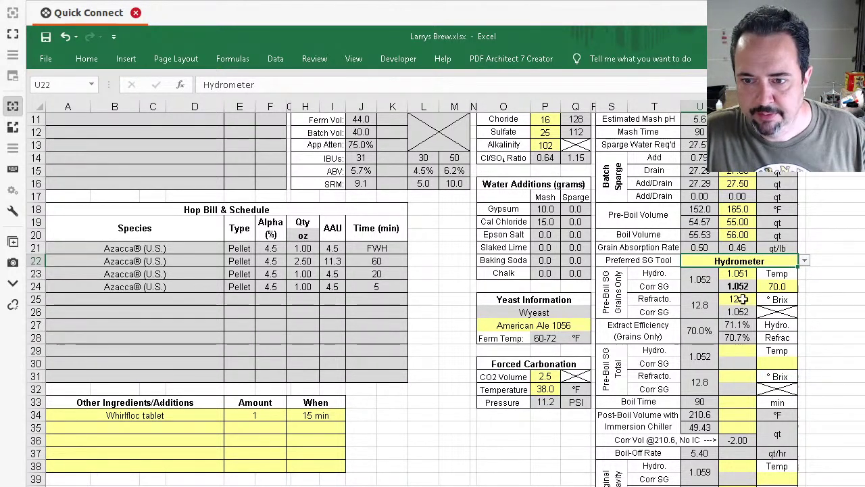
Step: Enter 90 minutes as the actual boil time in the brewing process table
{"action": "left_click", "coordinate": [738, 351]}
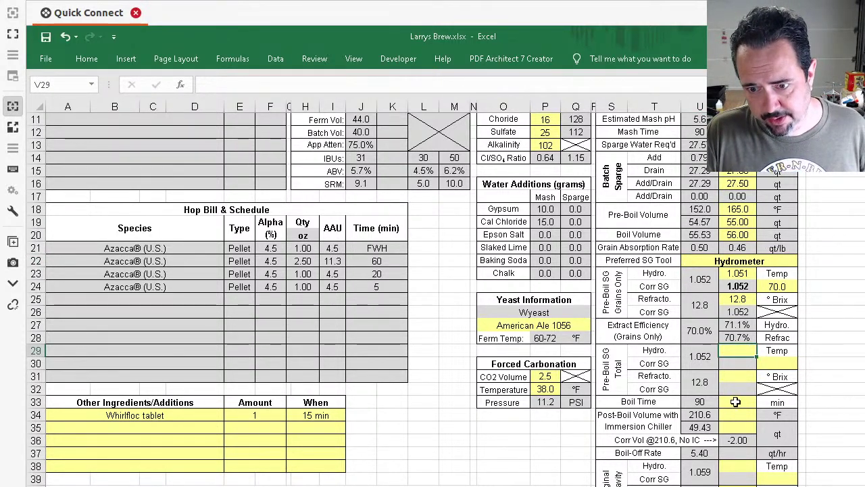
{"action": "left_click", "coordinate": [735, 401]}
{"action": "type", "text": "90"}
{"action": "key", "text": "Return"}
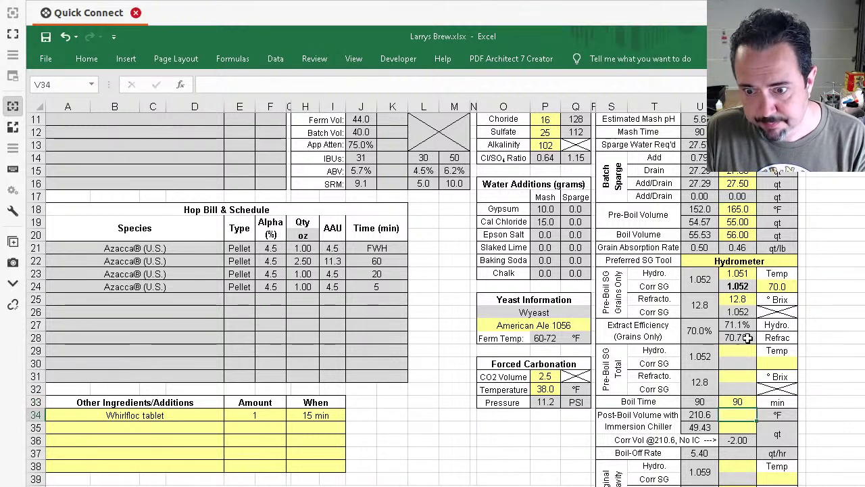
Step: Enter 1.051 as the total pre-boil SG hydrometer reading with a sample temperature of 70 °F
{"action": "left_click", "coordinate": [746, 349]}
{"action": "type", "text": "1.051"}
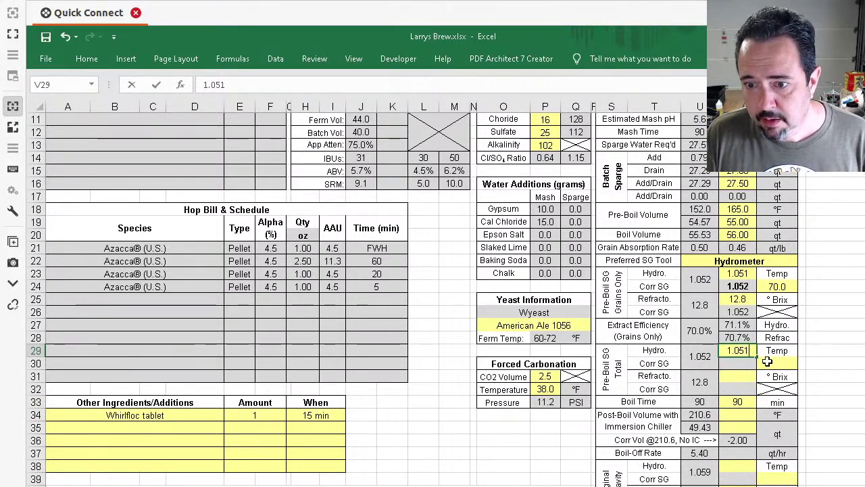
{"action": "left_click", "coordinate": [769, 362]}
{"action": "type", "text": "70"}
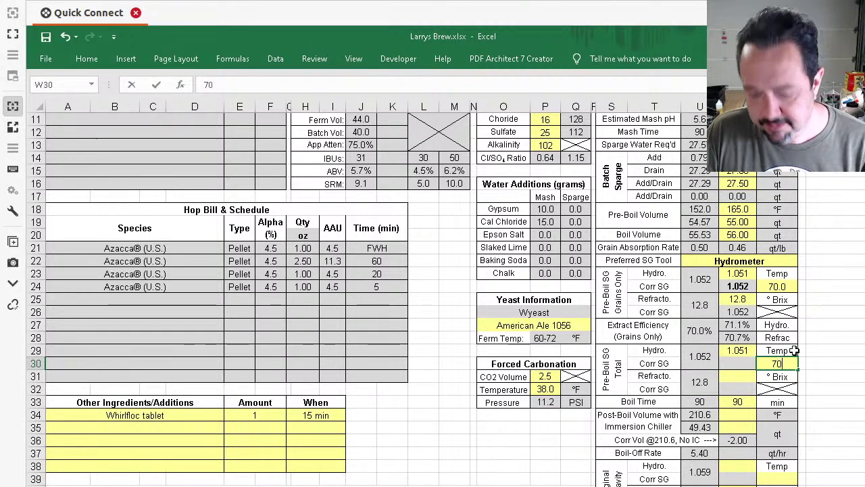
{"action": "key", "text": "Return"}
Step: Compare the grains-only pre-boil SG block and its extract efficiency with the total pre-boil SG block
{"action": "left_click_drag", "start_coordinate": [621, 280], "coordinate": [790, 389]}
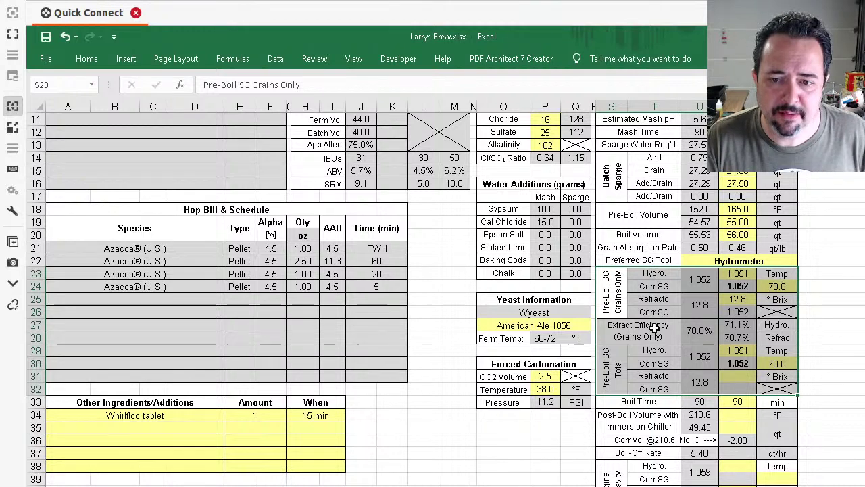
{"action": "key", "text": "Left"}
{"action": "key", "text": "Left"}
{"action": "left_click_drag", "start_coordinate": [616, 286], "coordinate": [781, 311]}
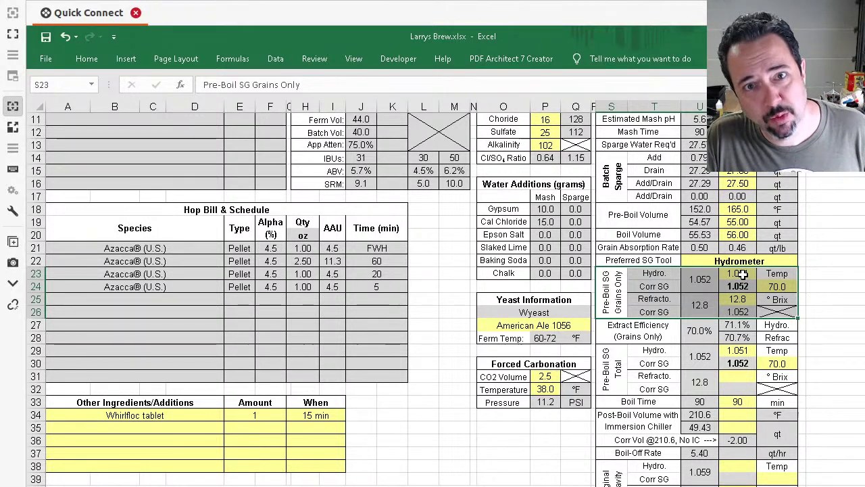
{"action": "left_click", "coordinate": [738, 325]}
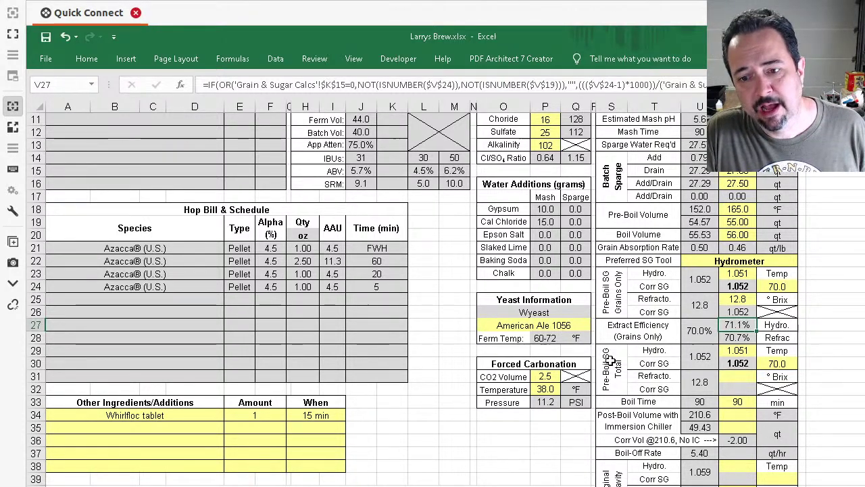
{"action": "left_click_drag", "start_coordinate": [611, 362], "coordinate": [744, 365]}
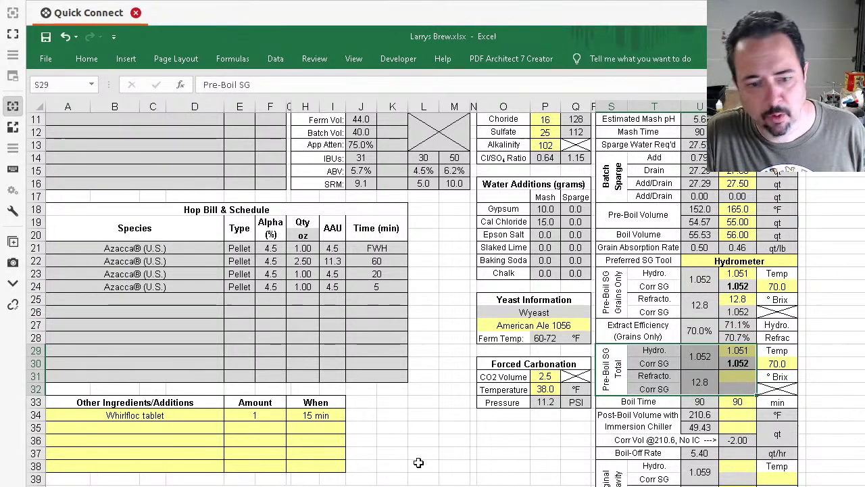
Step: Add DME: Muntons Spraymalt Extra Light as the third ingredient in the grain bill sheet
{"action": "key", "text": "ctrl+Page_Up"}
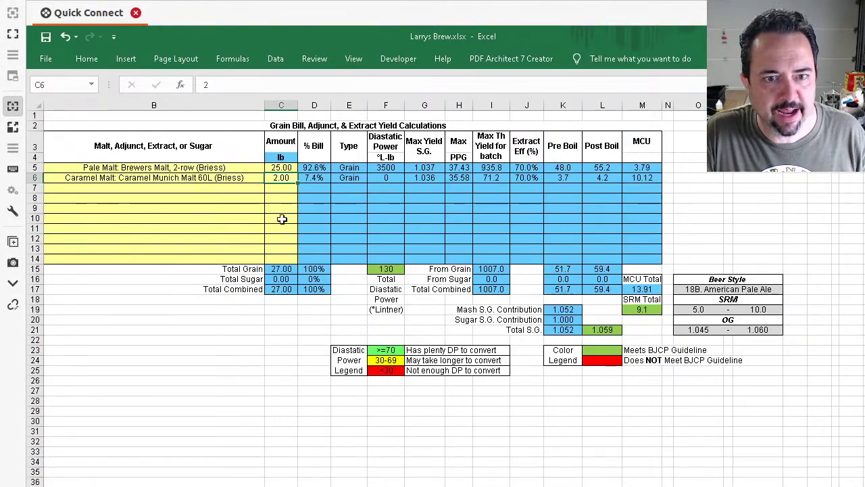
{"action": "left_click", "coordinate": [256, 188]}
{"action": "left_click", "coordinate": [270, 192]}
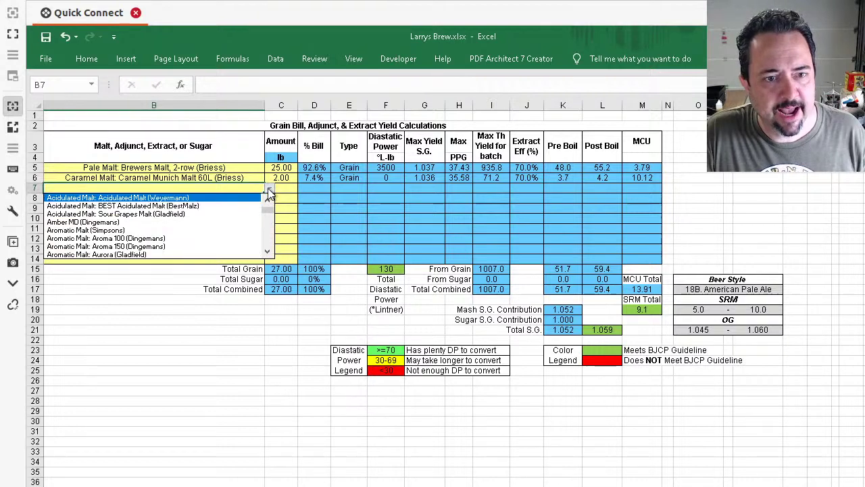
{"action": "scroll", "coordinate": [270, 215], "scroll_direction": "down", "scroll_amount": 10}
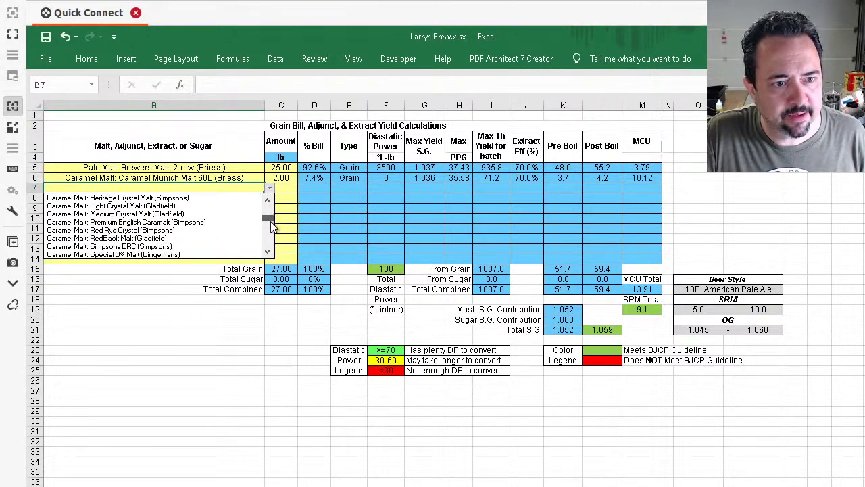
{"action": "left_click", "coordinate": [269, 200]}
{"action": "left_click", "coordinate": [269, 201]}
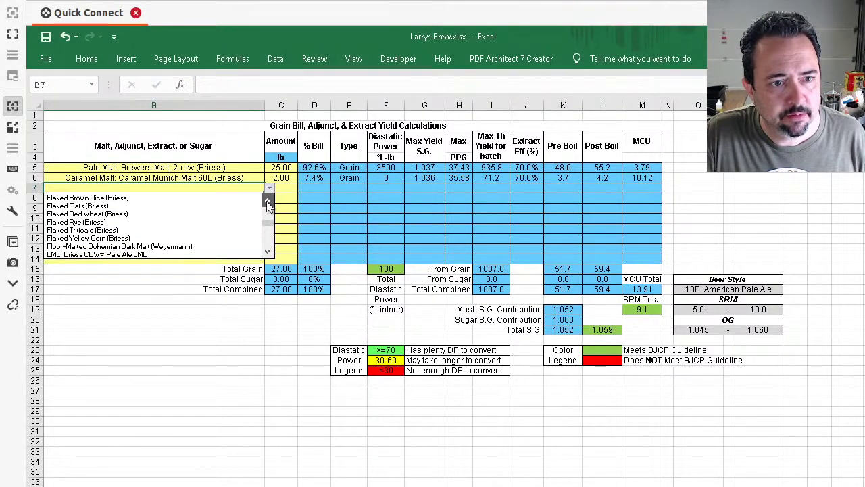
{"action": "left_click", "coordinate": [269, 202]}
{"action": "left_click", "coordinate": [269, 203]}
{"action": "left_click", "coordinate": [268, 203]}
{"action": "left_click", "coordinate": [268, 203]}
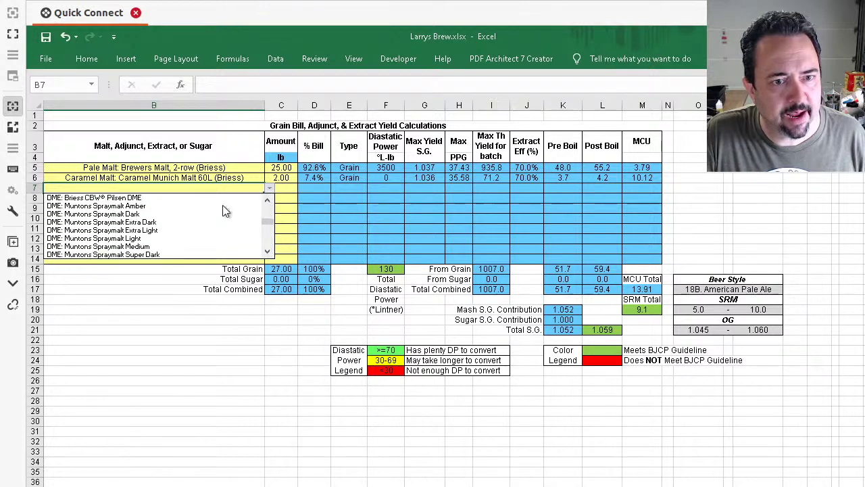
{"action": "left_click", "coordinate": [148, 231]}
Step: Set the amount of the Muntons Spraymalt Extra Light extract to 0.5 lb
{"action": "left_click", "coordinate": [283, 189]}
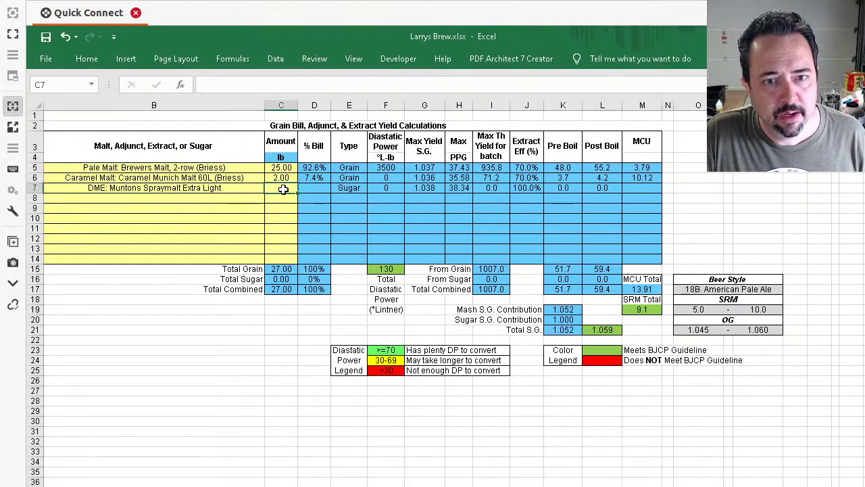
{"action": "type", "text": ".5"}
{"action": "key", "text": "Return"}
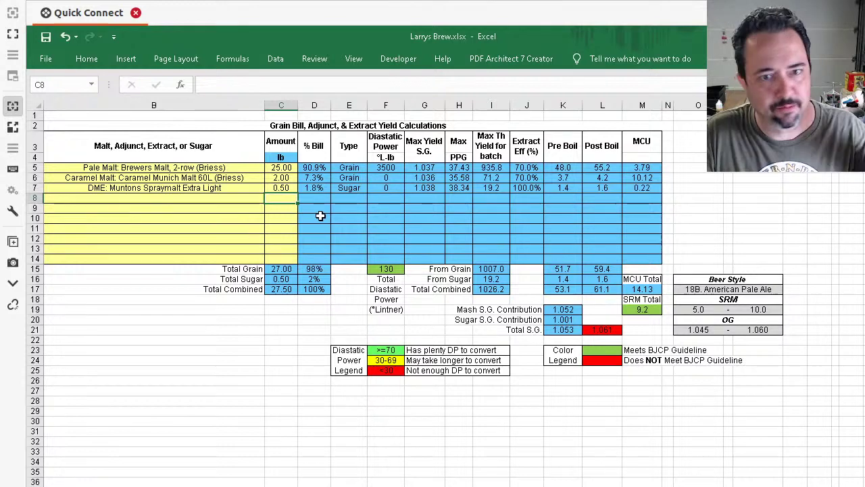
Step: Change the total pre-boil SG hydrometer reading in the brewing process table to 1.053
{"action": "key", "text": "ctrl+Page_Down"}
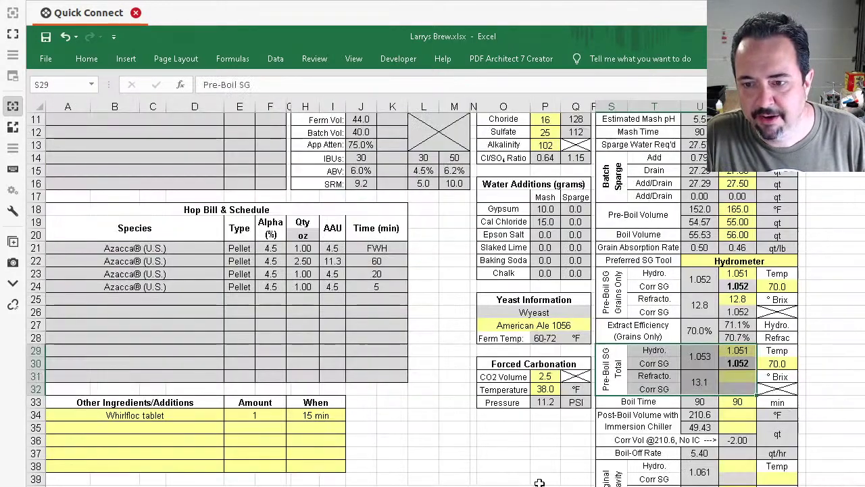
{"action": "left_click", "coordinate": [748, 377]}
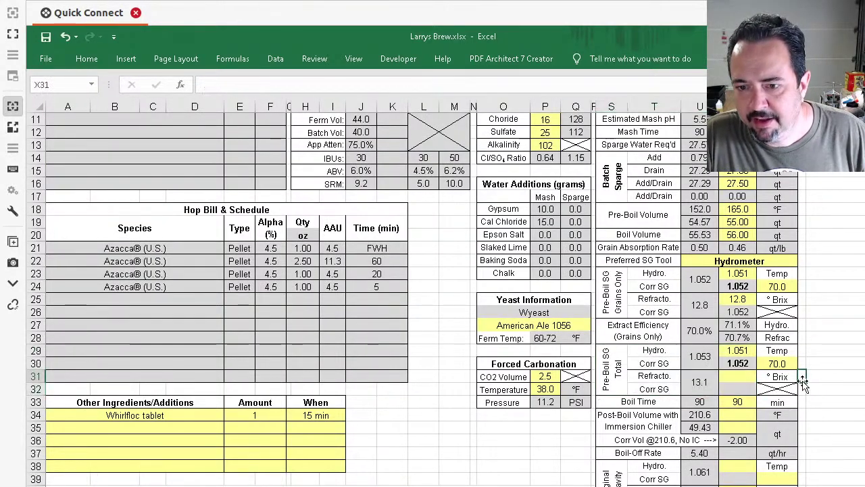
{"action": "double_click", "coordinate": [747, 351]}
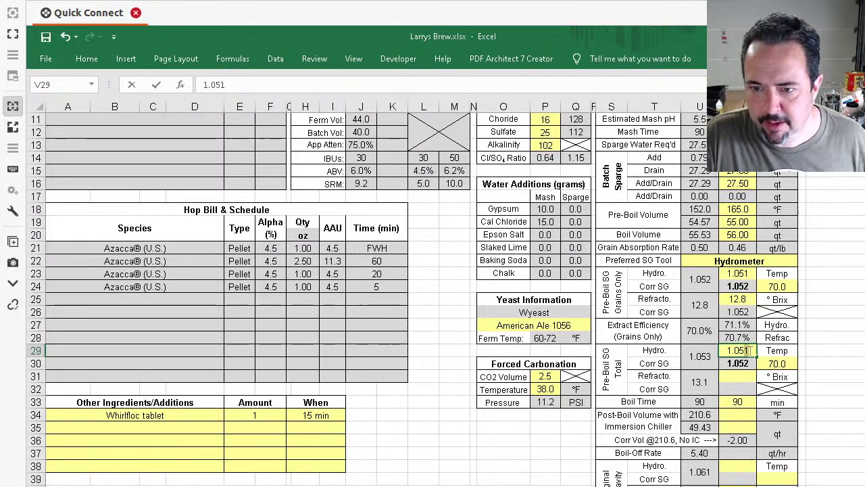
{"action": "key", "text": "BackSpace"}
{"action": "type", "text": "3"}
{"action": "key", "text": "Return"}
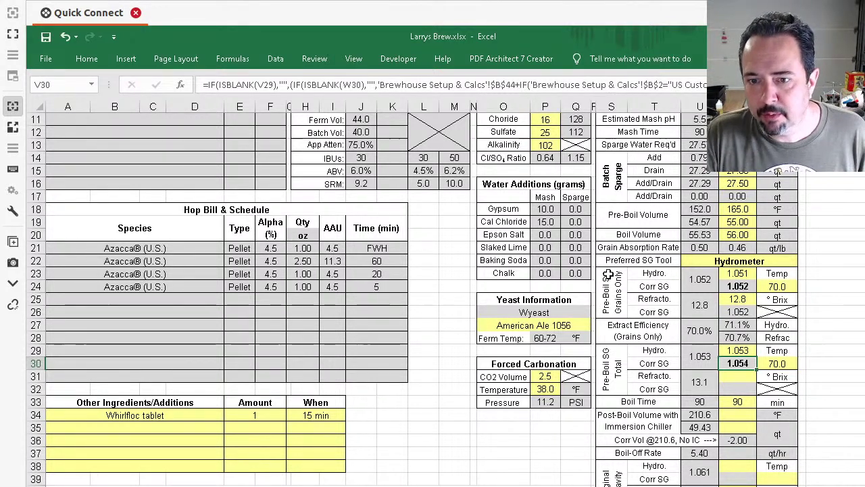
Step: Compare the grains-only and total pre-boil SG readings and check the actual boil time
{"action": "left_click_drag", "start_coordinate": [607, 275], "coordinate": [767, 299]}
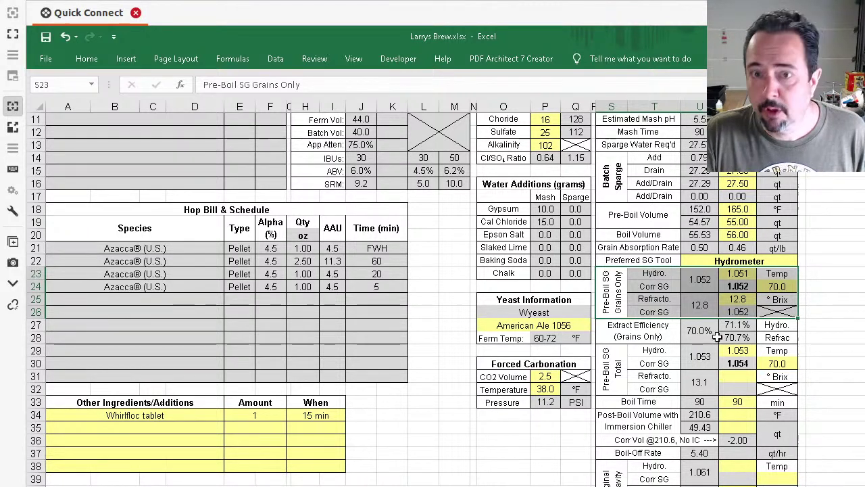
{"action": "left_click_drag", "start_coordinate": [617, 361], "coordinate": [776, 385]}
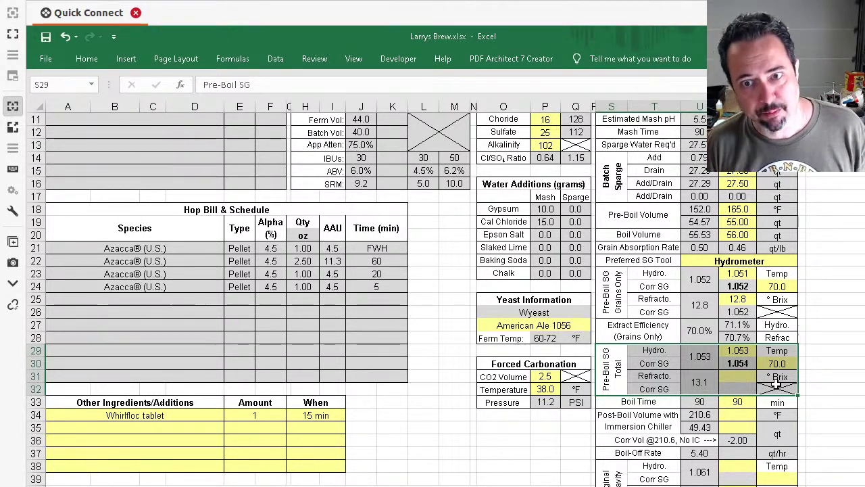
{"action": "left_click", "coordinate": [738, 402]}
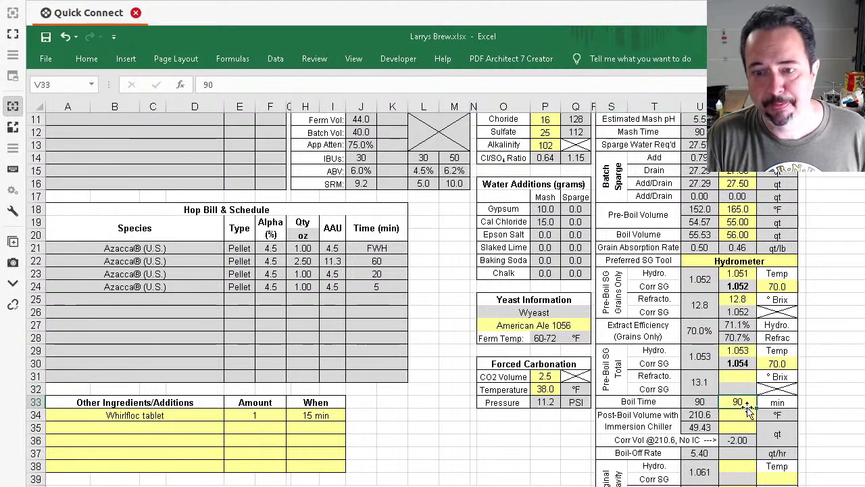
Step: Enter the actual post-boil volume with immersion chiller as 49.5 qt at 210.6 °F
{"action": "left_click", "coordinate": [732, 415]}
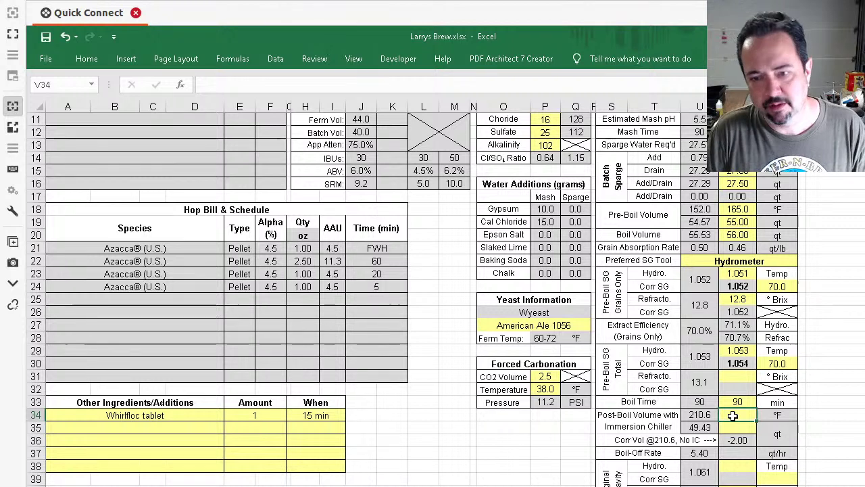
{"action": "type", "text": "2"}
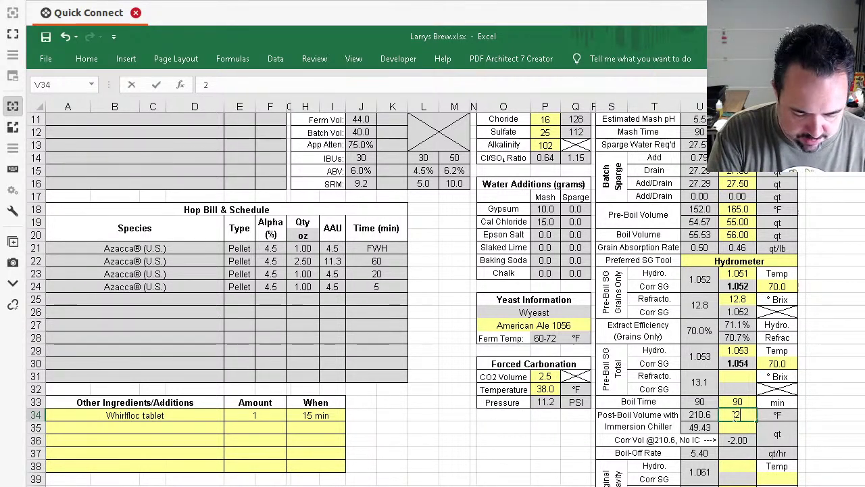
{"action": "type", "text": "10.6"}
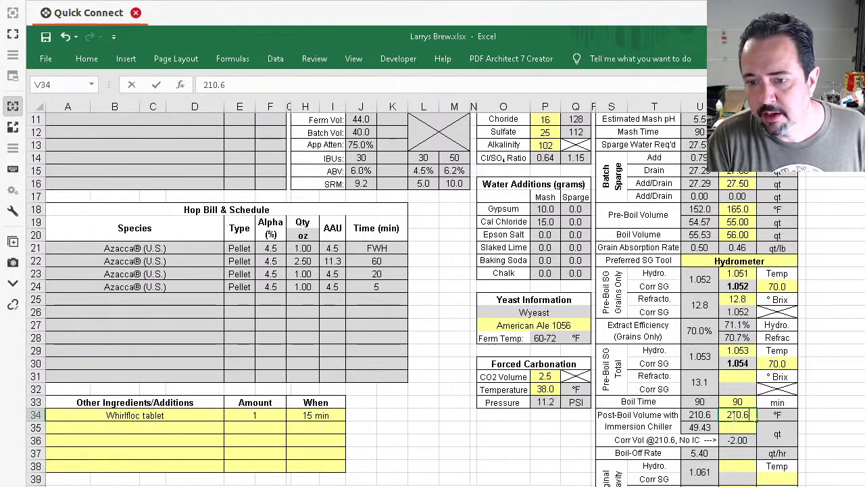
{"action": "key", "text": "Return"}
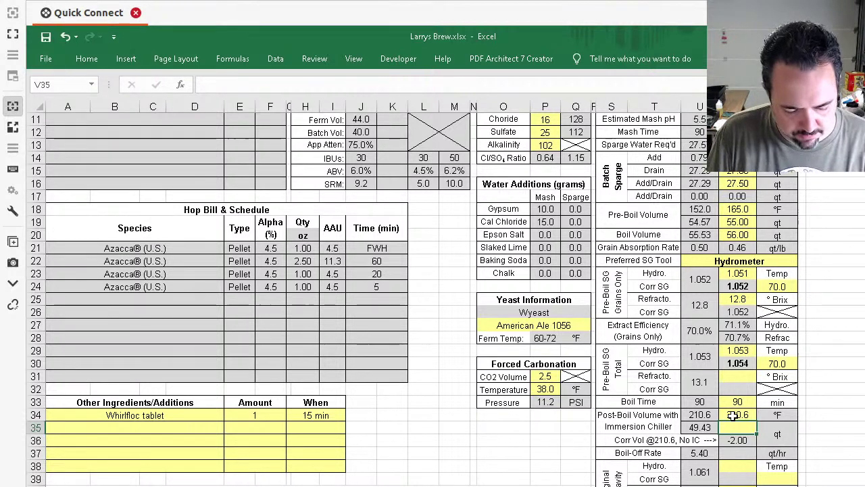
{"action": "type", "text": "49.5"}
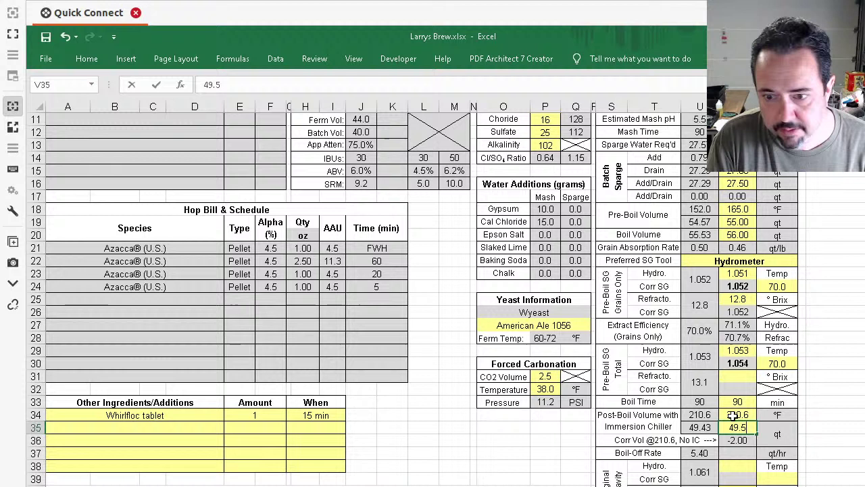
{"action": "key", "text": "Return"}
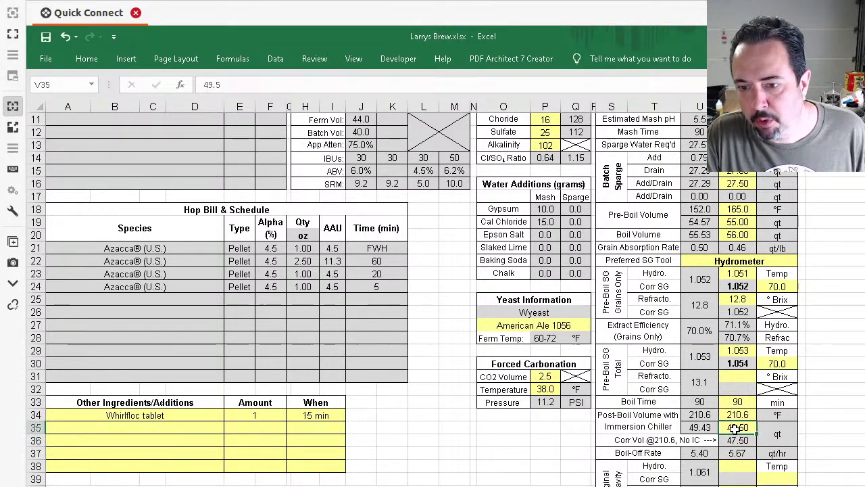
Step: Set the actual post-boil volume with immersion chiller to 51.5 qt and check the chiller displacement volume in the brewhouse setup sheet
{"action": "double_click", "coordinate": [736, 427]}
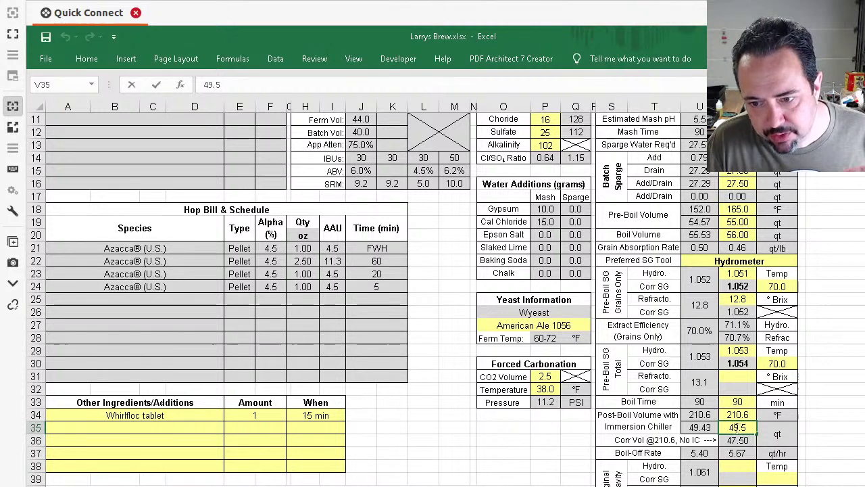
{"action": "key", "text": "Return"}
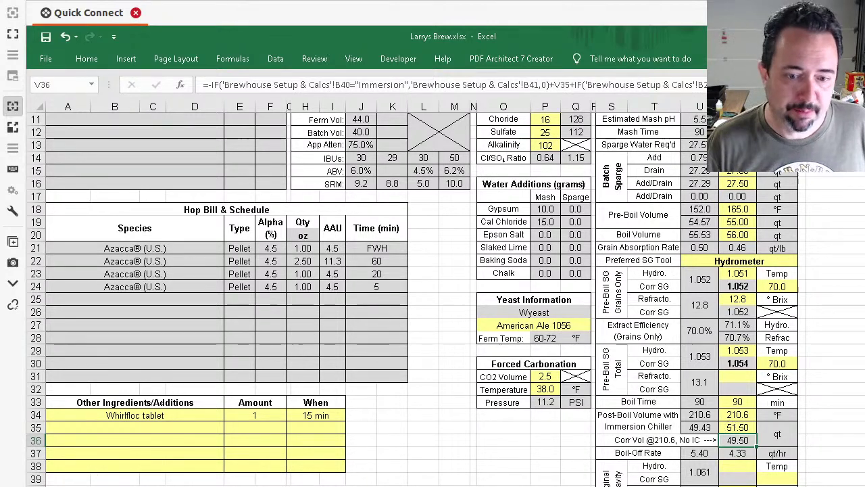
{"action": "key", "text": "ctrl+Page_Down"}
{"action": "scroll", "coordinate": [194, 200], "scroll_direction": "up", "scroll_amount": 10}
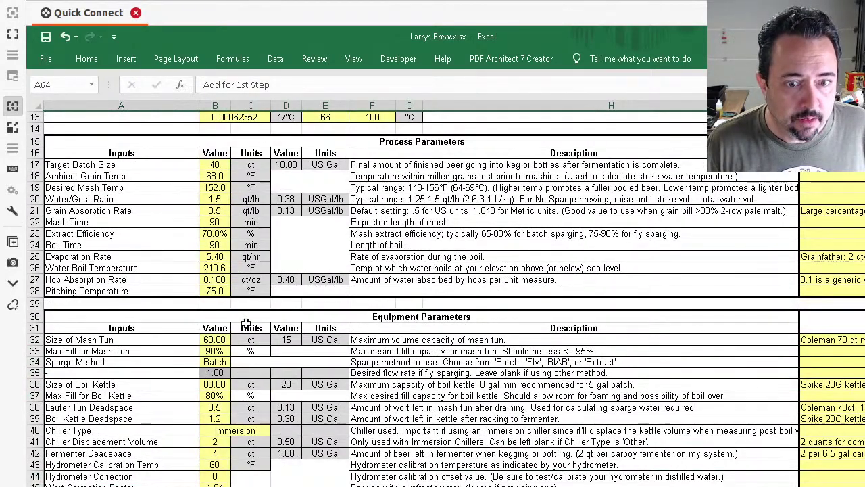
{"action": "left_click", "coordinate": [215, 441]}
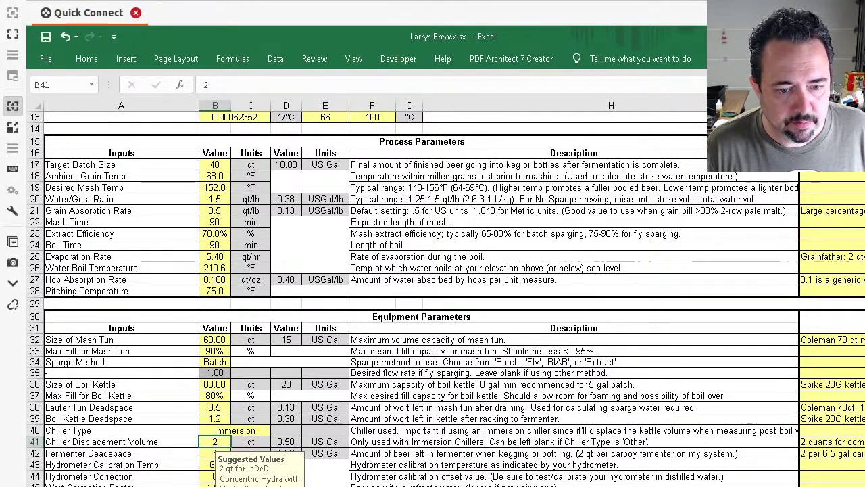
{"action": "key", "text": "ctrl+Page_Up"}
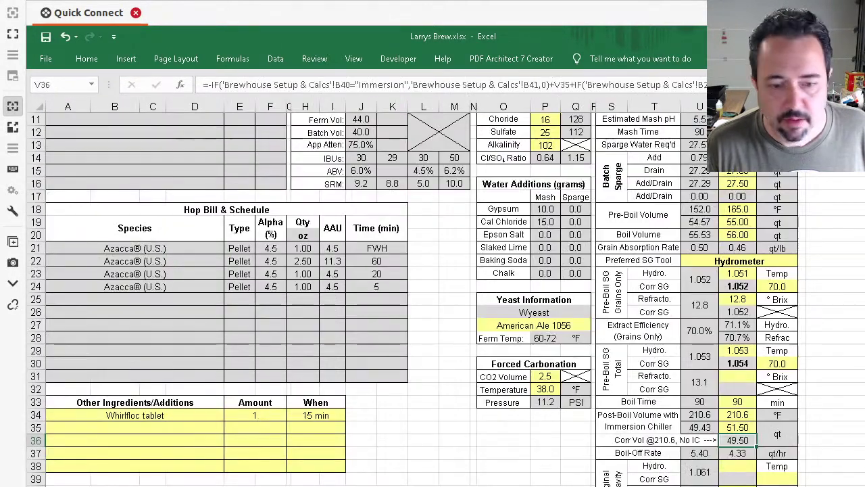
Step: Compare the design and actual boil-off rates and check the evaporation rate setting in the brewhouse setup sheet
{"action": "left_click", "coordinate": [733, 453]}
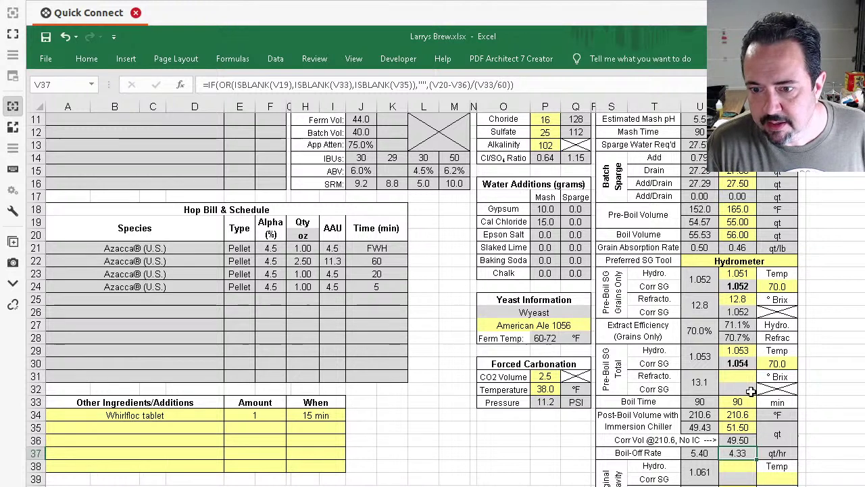
{"action": "left_click_drag", "start_coordinate": [857, 392], "coordinate": [857, 408]}
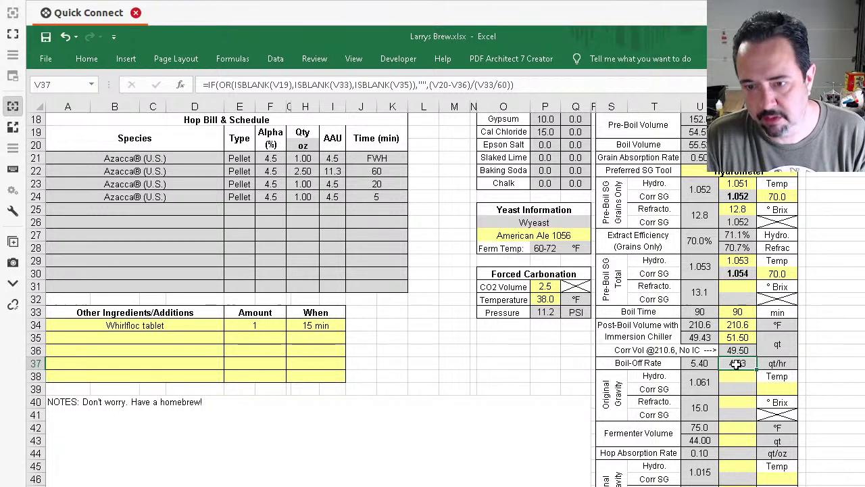
{"action": "left_click", "coordinate": [699, 363]}
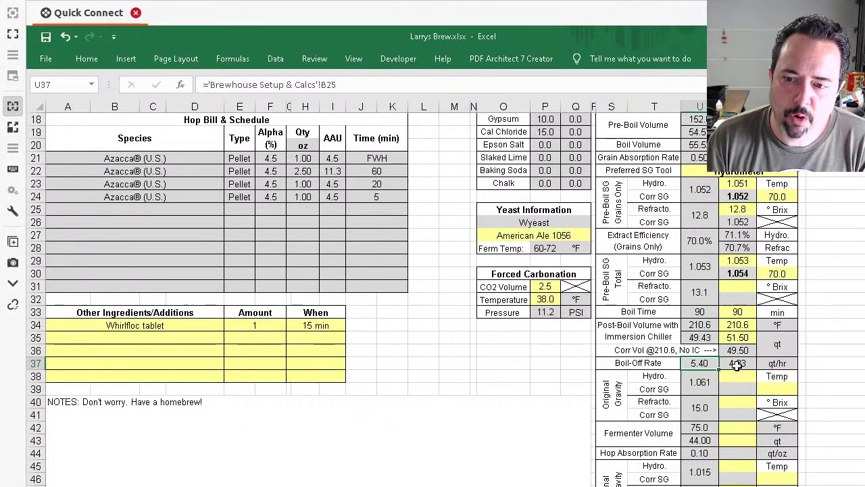
{"action": "left_click", "coordinate": [739, 364]}
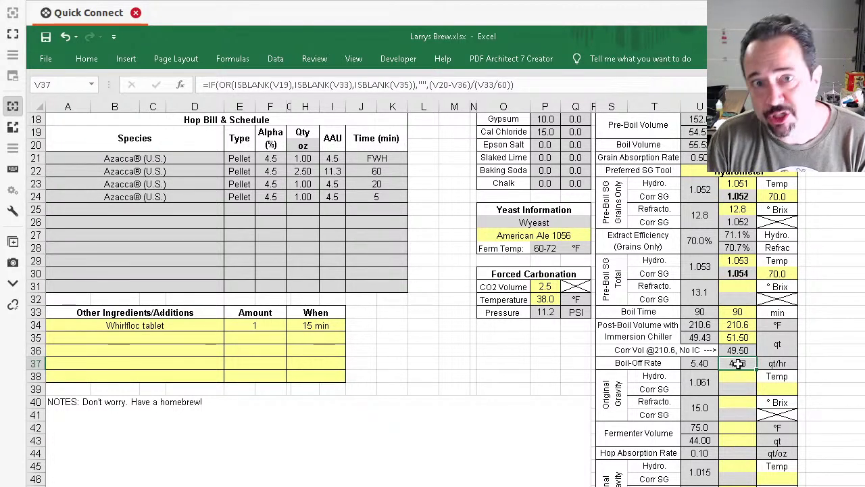
{"action": "key", "text": "ctrl+Page_Up"}
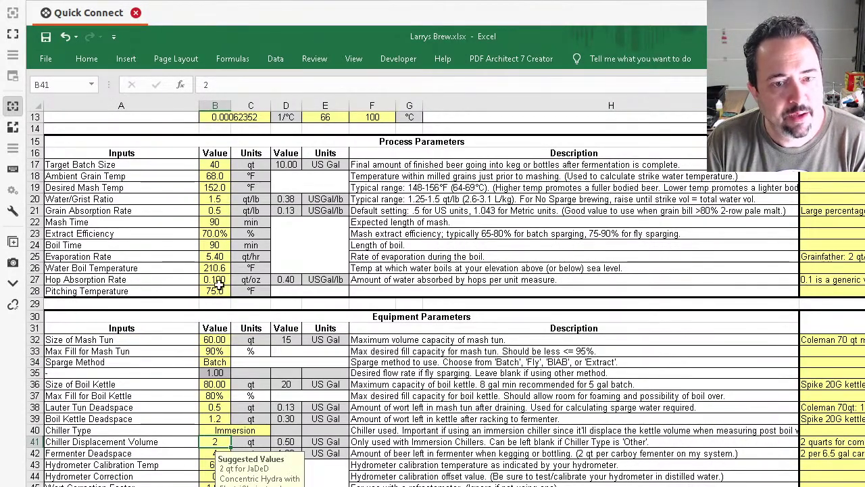
{"action": "left_click", "coordinate": [215, 257]}
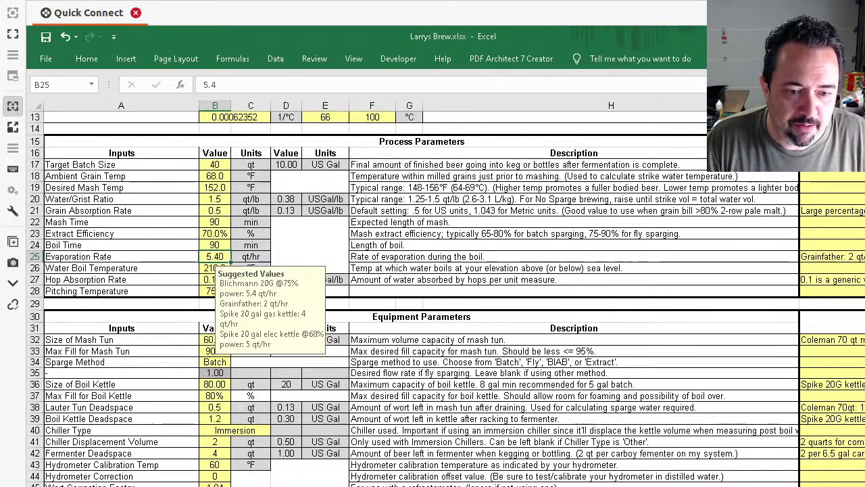
Step: Review the Actual and Design columns of the Recipe Outputs table on the recipe sheet
{"action": "left_click", "coordinate": [191, 484]}
{"action": "scroll", "coordinate": [454, 234], "scroll_direction": "up", "scroll_amount": 6}
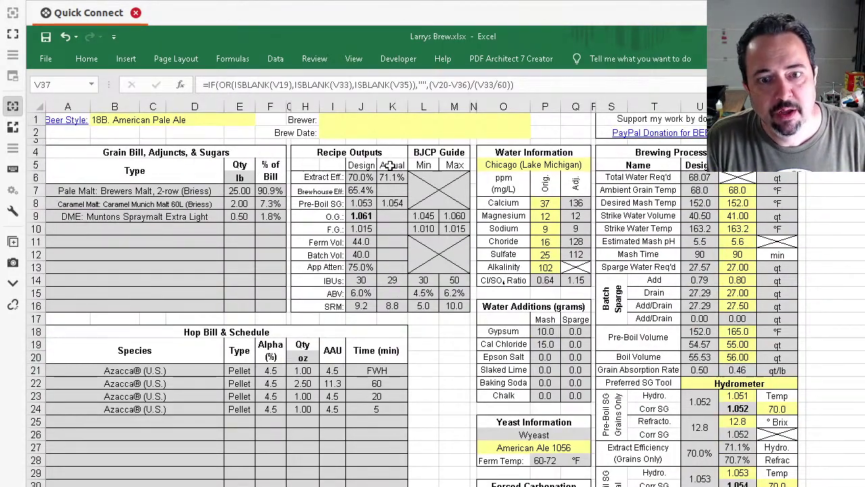
{"action": "left_click_drag", "start_coordinate": [398, 165], "coordinate": [395, 292]}
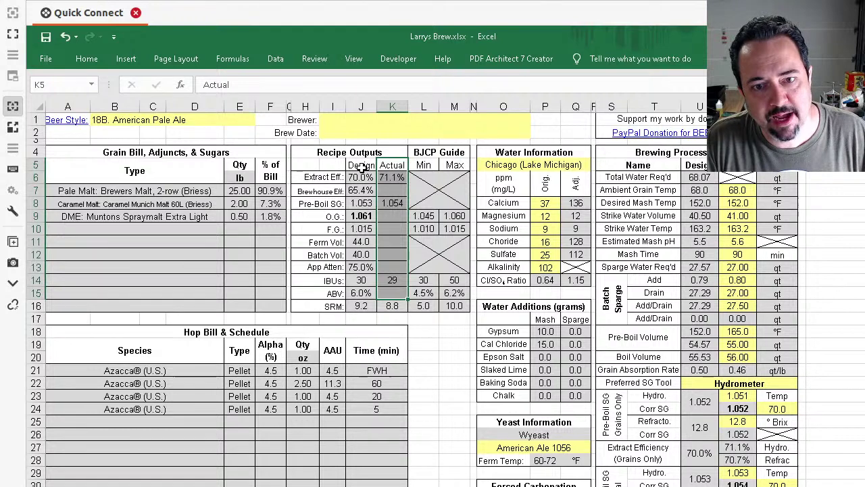
{"action": "left_click_drag", "start_coordinate": [362, 167], "coordinate": [363, 269]}
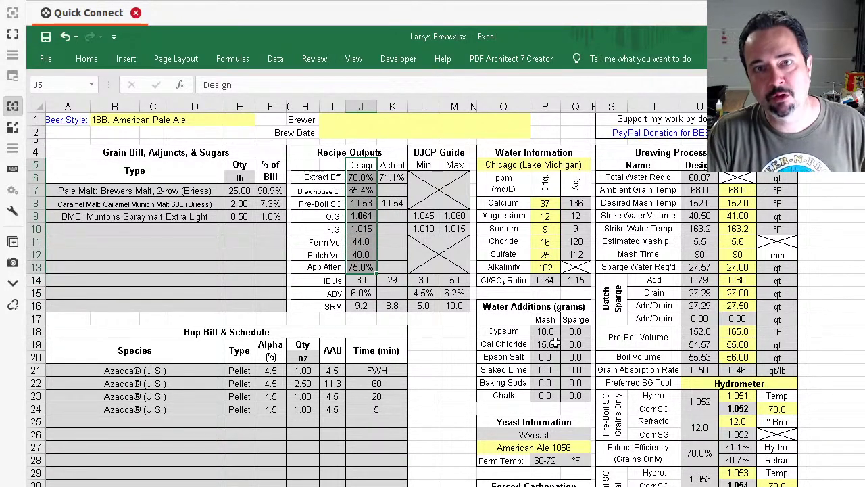
{"action": "scroll", "coordinate": [564, 341], "scroll_direction": "down", "scroll_amount": 3}
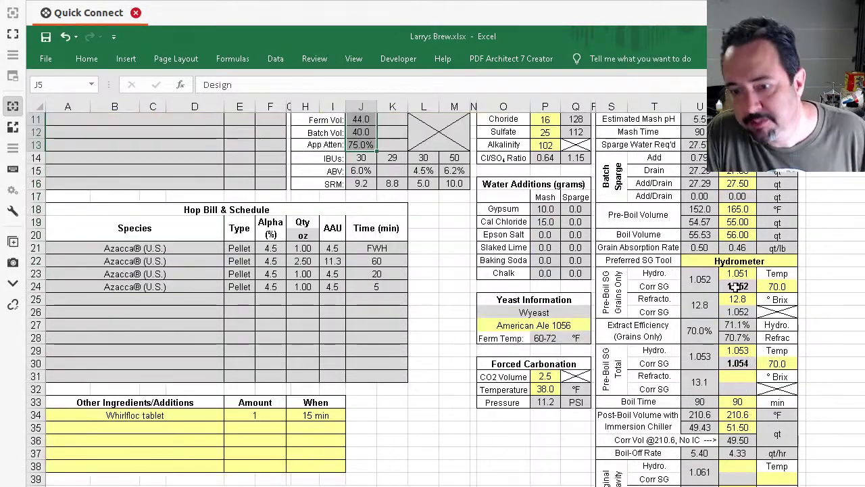
Step: Enter the actual original gravity hydrometer reading as 1.061 at a temperature of 60 °F
{"action": "scroll", "coordinate": [858, 359], "scroll_direction": "down", "scroll_amount": 1}
{"action": "scroll", "coordinate": [858, 359], "scroll_direction": "down", "scroll_amount": 1}
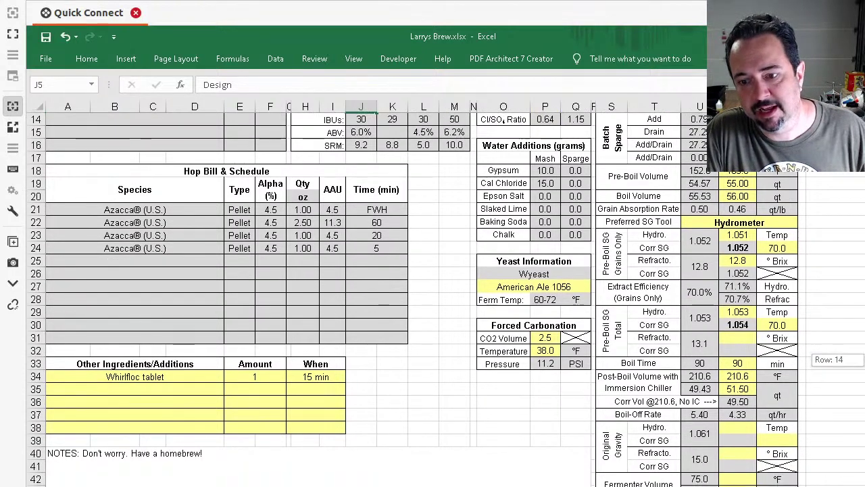
{"action": "scroll", "coordinate": [859, 359], "scroll_direction": "down", "scroll_amount": 4}
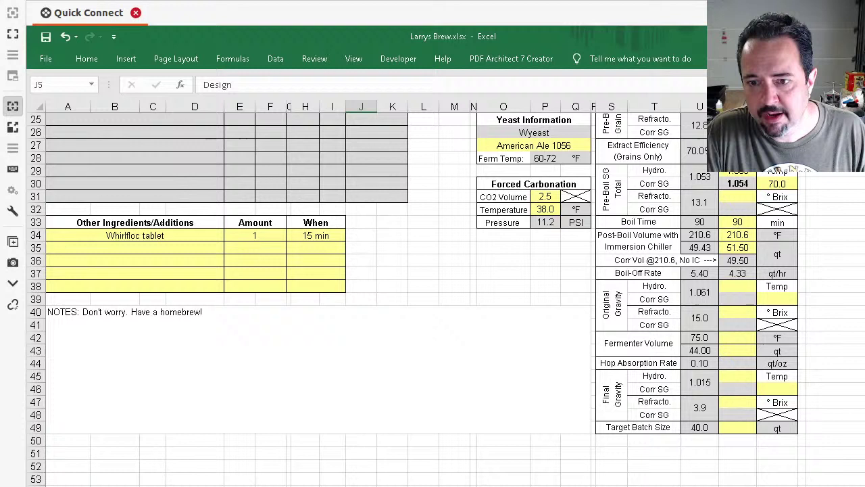
{"action": "left_click", "coordinate": [733, 286]}
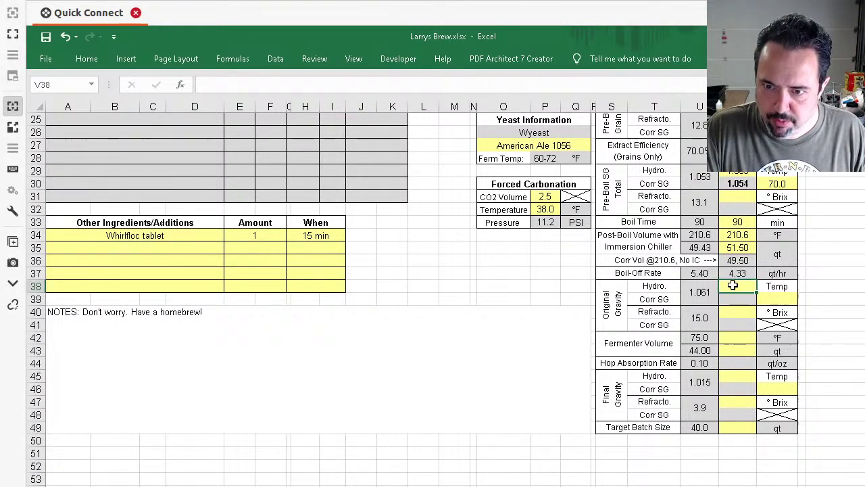
{"action": "left_click", "coordinate": [772, 298]}
{"action": "type", "text": "60"}
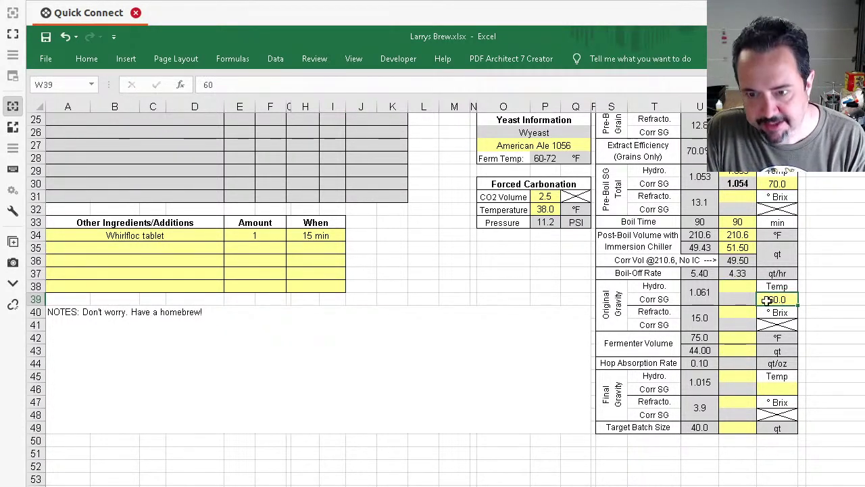
{"action": "key", "text": "Return"}
{"action": "left_click", "coordinate": [744, 286]}
{"action": "type", "text": "1."}
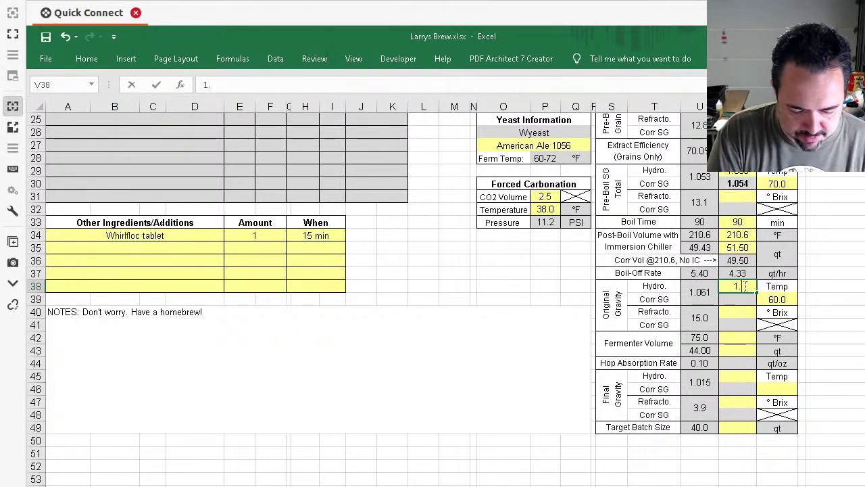
{"action": "type", "text": "061"}
{"action": "key", "text": "Return"}
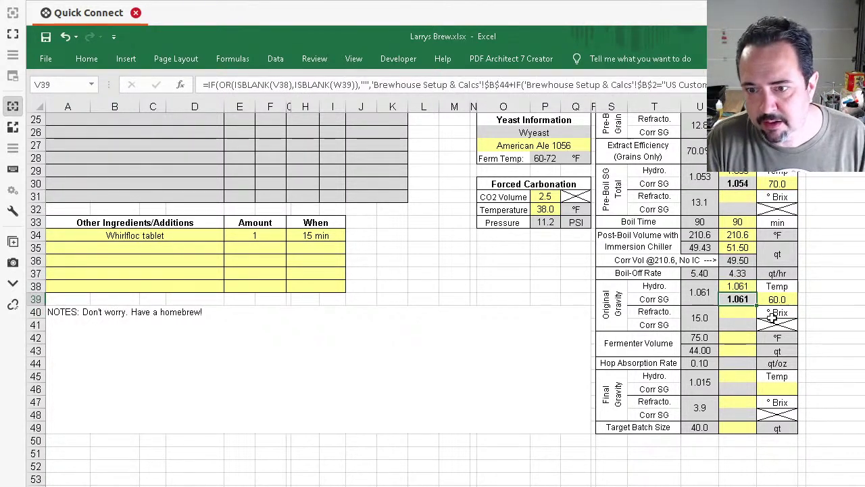
Step: Enter the actual fermenter volume as 44 qt at 75 °F
{"action": "left_click", "coordinate": [735, 338]}
{"action": "left_click", "coordinate": [736, 351]}
{"action": "type", "text": "4"}
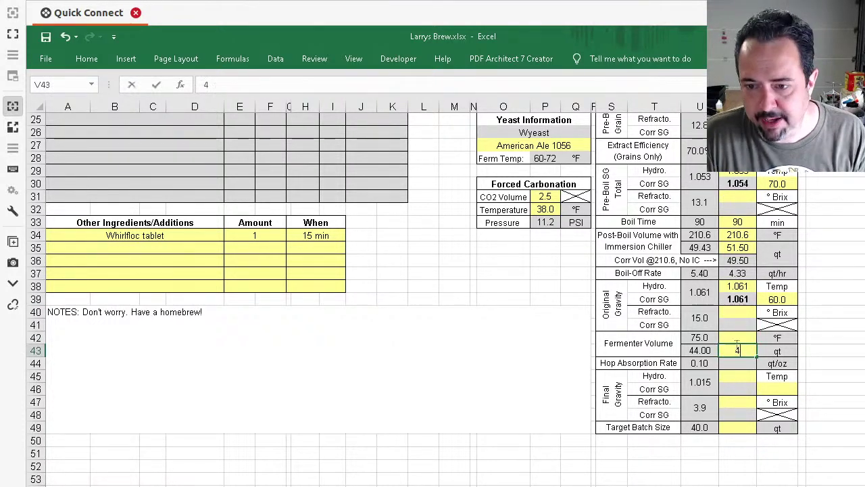
{"action": "type", "text": "4"}
{"action": "left_click", "coordinate": [737, 338]}
{"action": "left_click", "coordinate": [775, 338]}
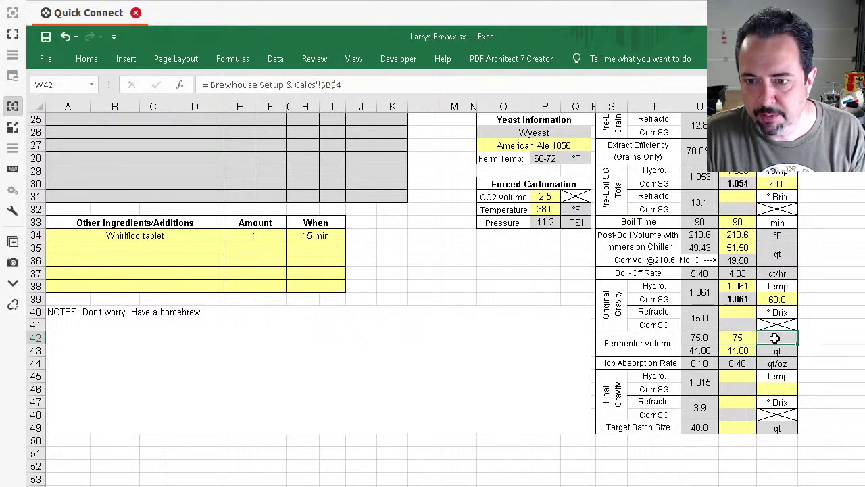
{"action": "left_click", "coordinate": [742, 341]}
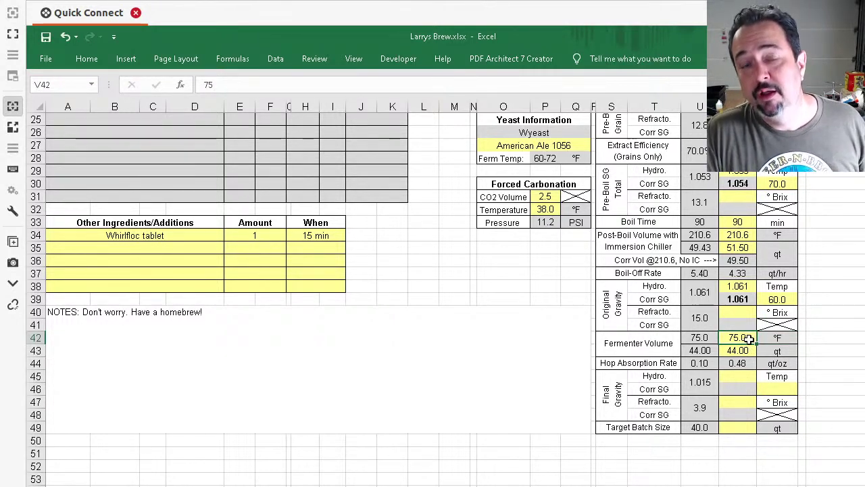
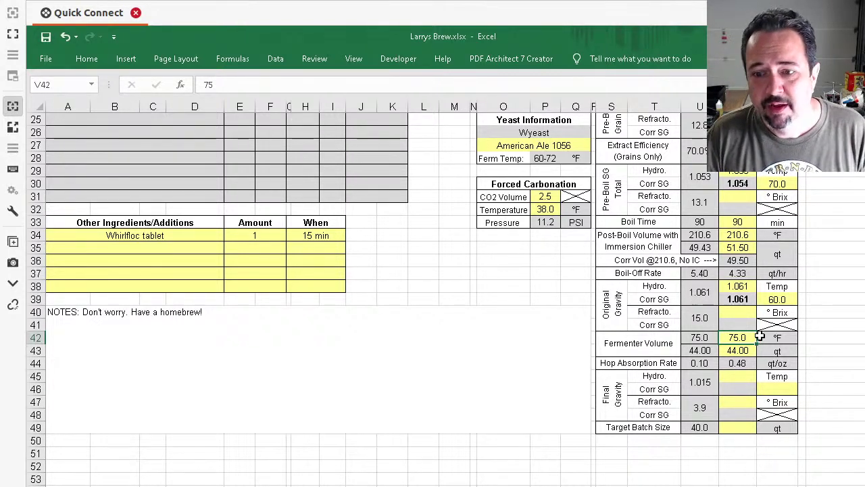
Step: Compare the design and actual hop absorption rates, set the rate to 0.3 qt/oz in the brewhouse setup sheet, and return to the recipe sheet
{"action": "left_click", "coordinate": [737, 363]}
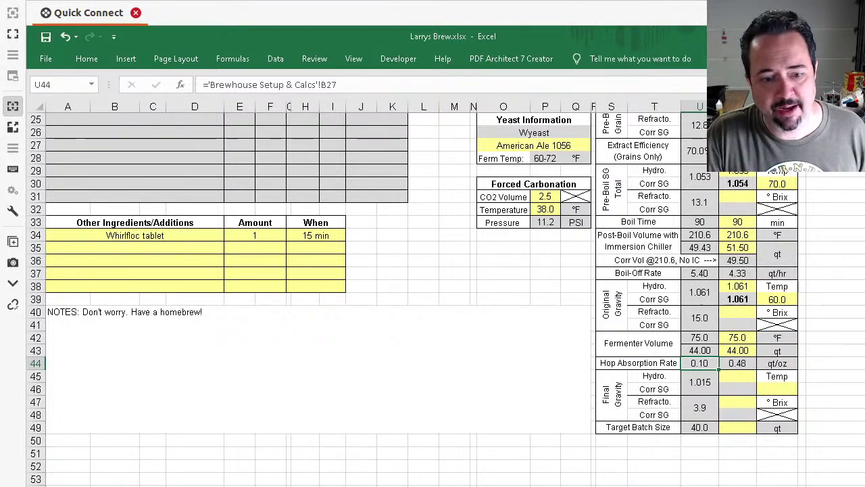
{"action": "double_click", "coordinate": [733, 365]}
{"action": "left_click", "coordinate": [227, 385]}
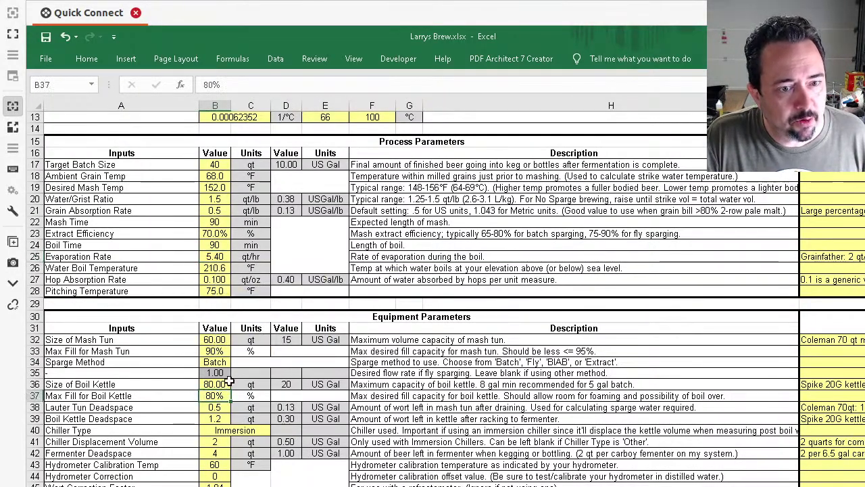
{"action": "left_click", "coordinate": [216, 280]}
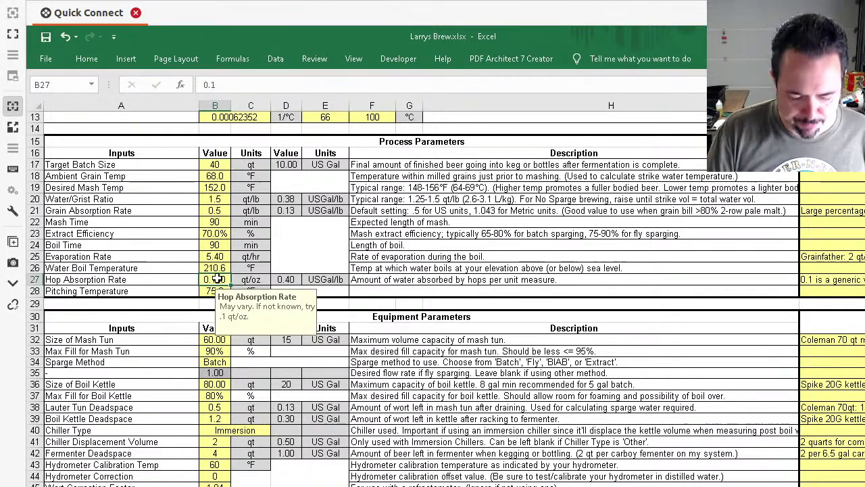
{"action": "type", "text": "."}
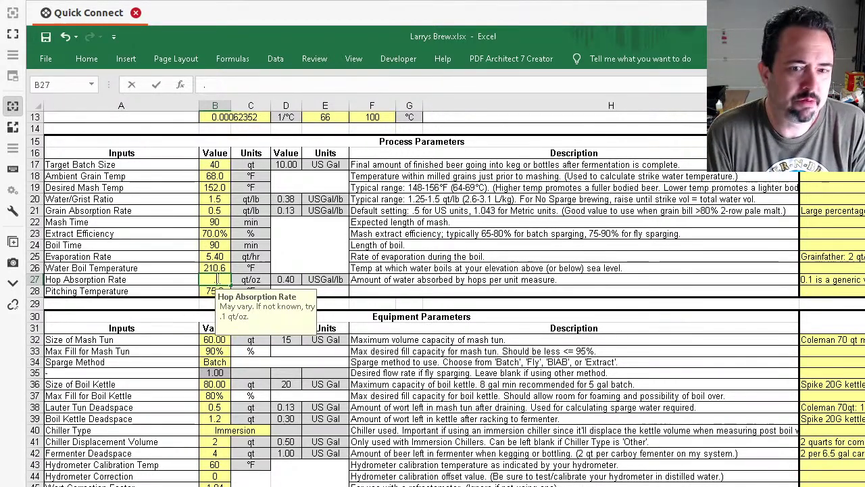
{"action": "type", "text": "3"}
{"action": "key", "text": "Return"}
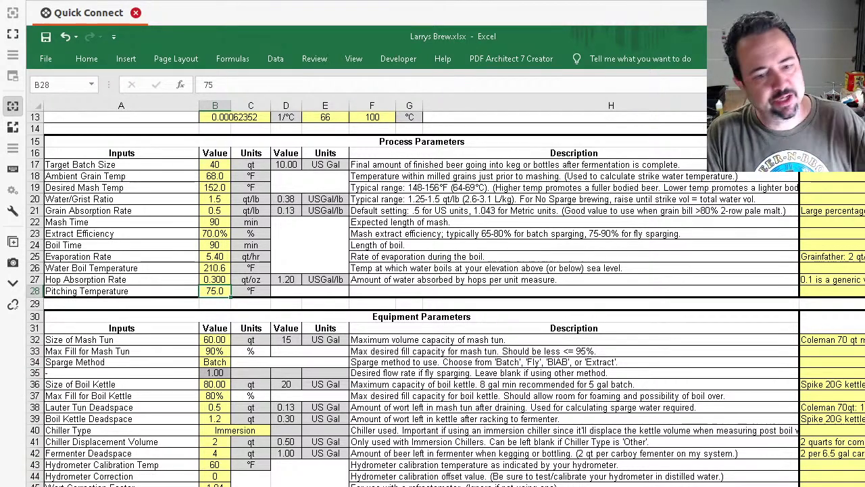
{"action": "key", "text": "ctrl+Page_Down"}
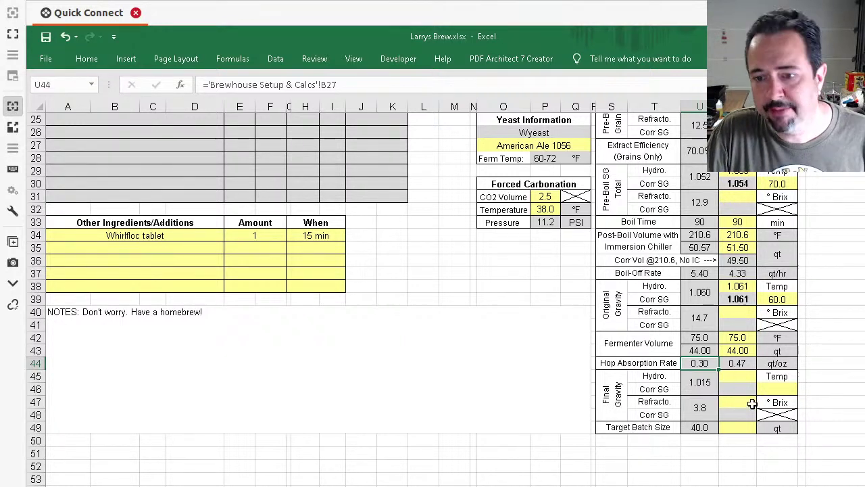
Step: Enter the actual final gravity hydrometer reading as 1.015 at a temperature of 60 °F
{"action": "left_click", "coordinate": [743, 374]}
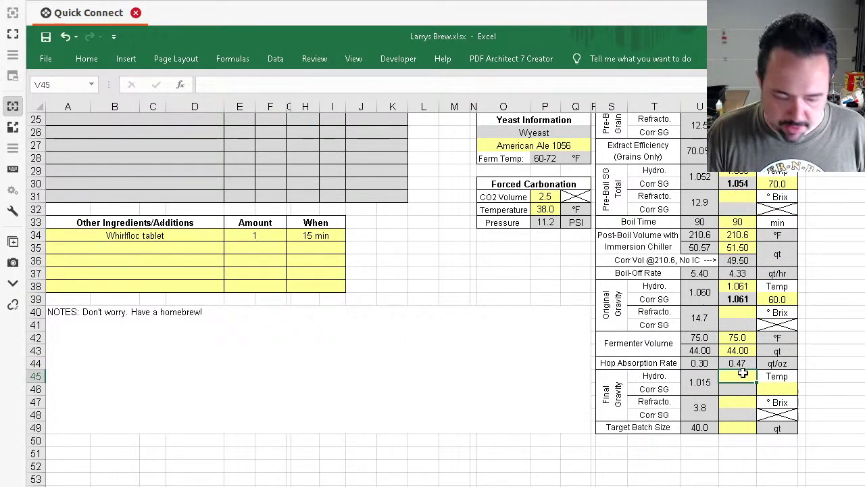
{"action": "type", "text": "1.015"}
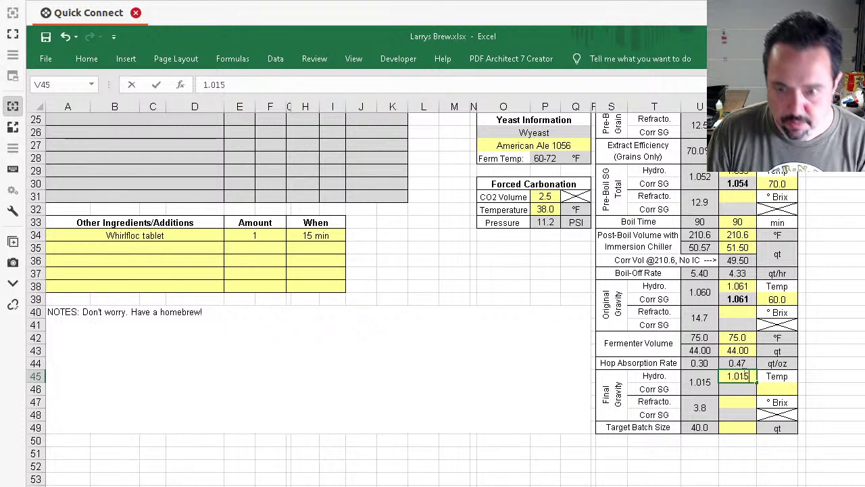
{"action": "key", "text": "Return"}
{"action": "left_click", "coordinate": [764, 387]}
{"action": "type", "text": "60"}
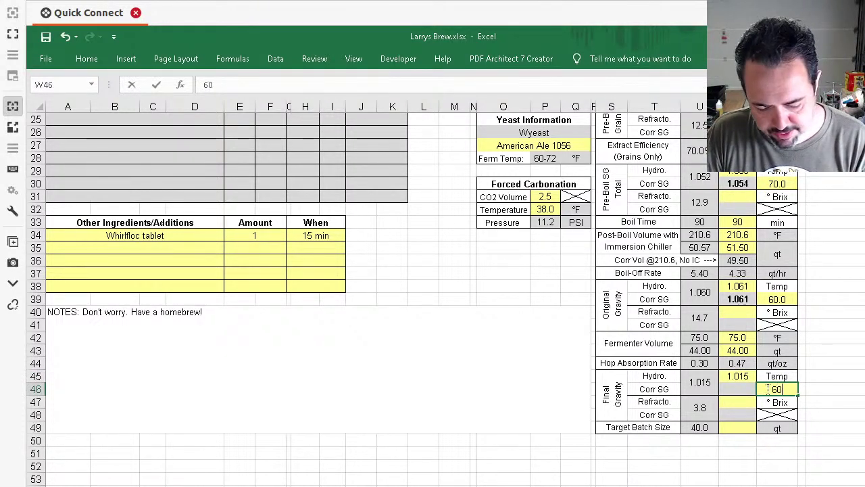
{"action": "key", "text": "Return"}
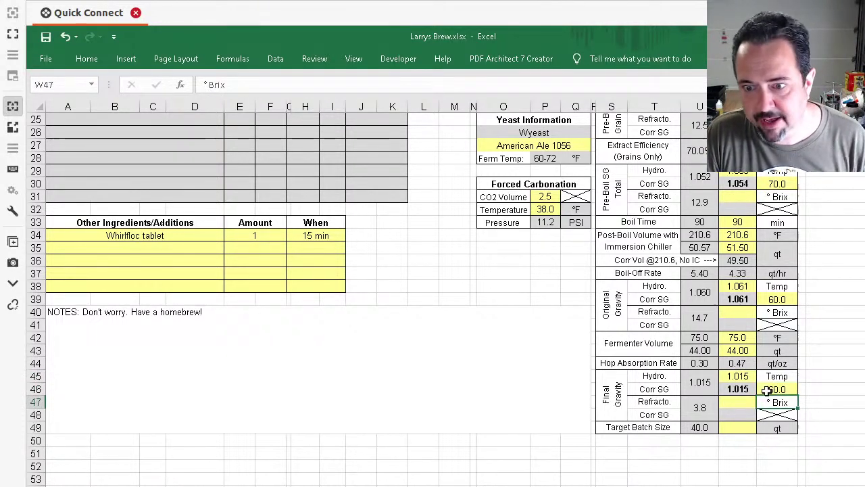
Step: Enter 41 qt as the actual value for the target batch size
{"action": "left_click", "coordinate": [740, 431]}
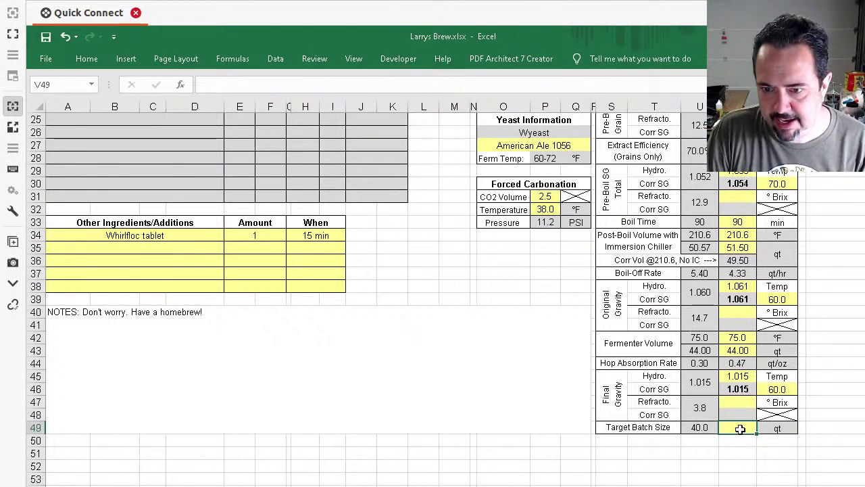
{"action": "type", "text": "41"}
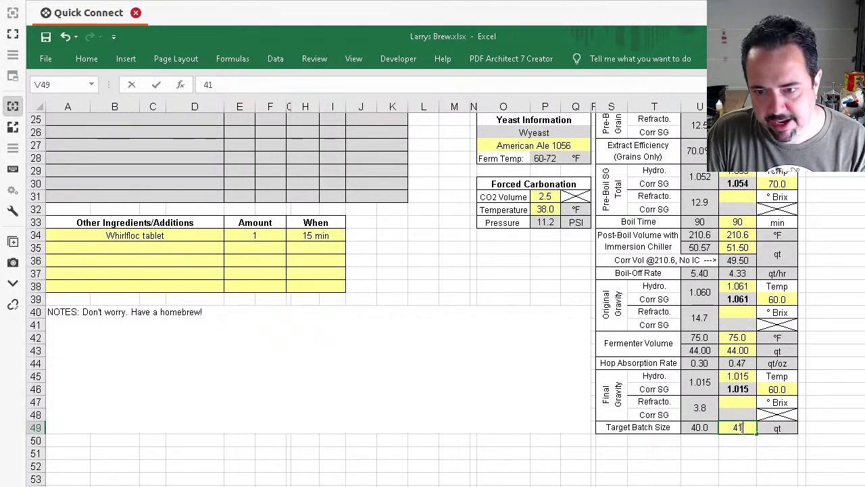
{"action": "key", "text": "Return"}
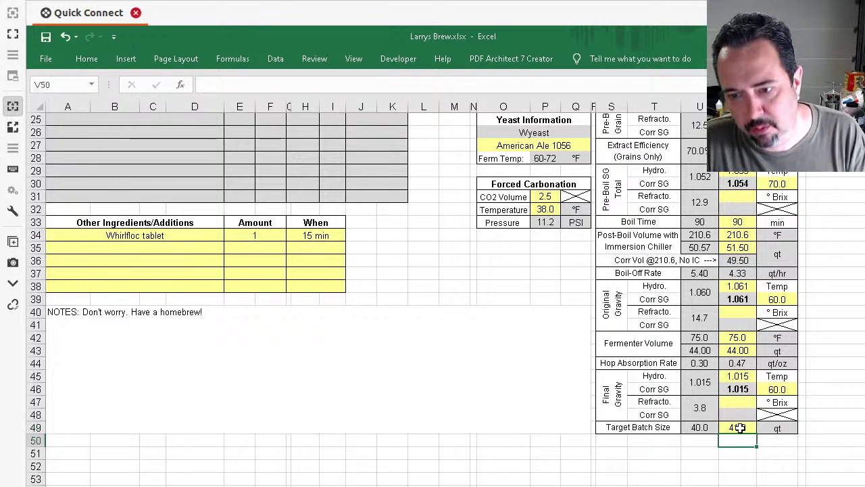
{"action": "left_click", "coordinate": [755, 403]}
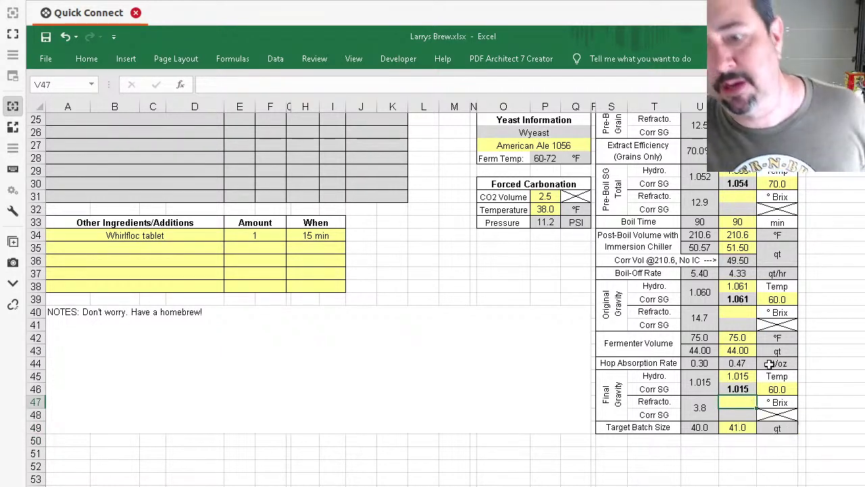
Step: Enter 9/26/2020 as the brew date in the recipe header
{"action": "left_click", "coordinate": [737, 363]}
{"action": "scroll", "coordinate": [738, 365], "scroll_direction": "up", "scroll_amount": 3}
{"action": "scroll", "coordinate": [739, 365], "scroll_direction": "up", "scroll_amount": 5}
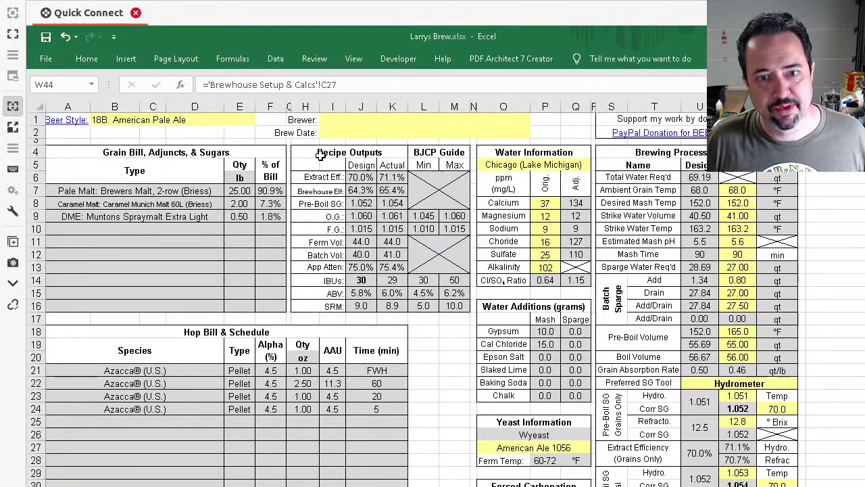
{"action": "left_click", "coordinate": [421, 133]}
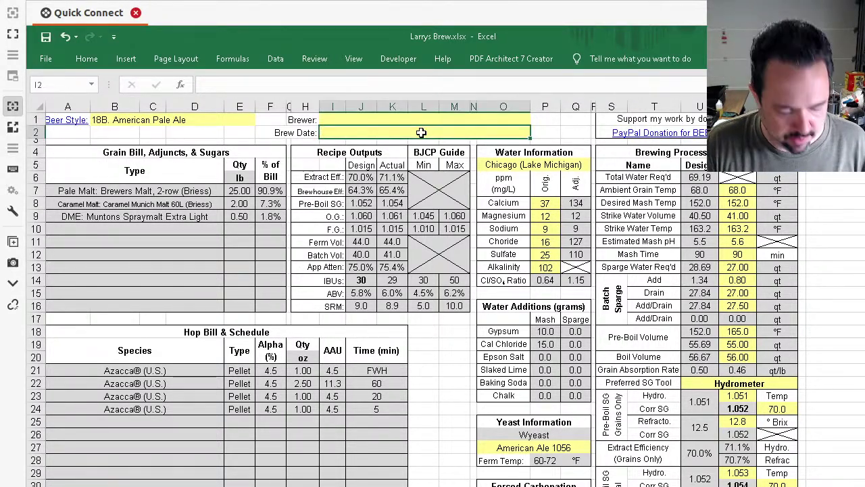
{"action": "type", "text": "9/"}
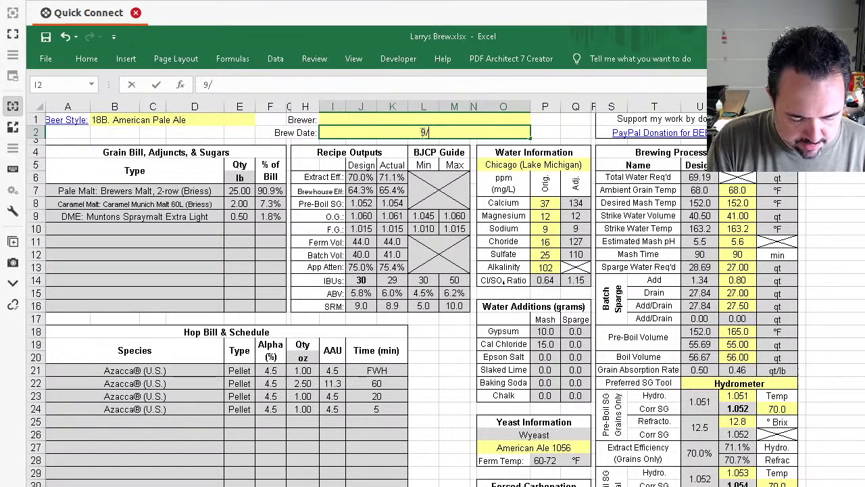
{"action": "type", "text": "26/2020"}
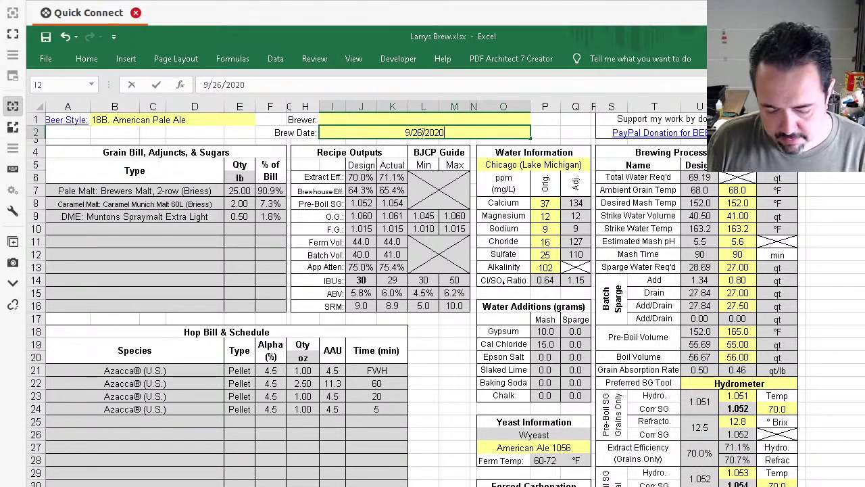
{"action": "key", "text": "Return"}
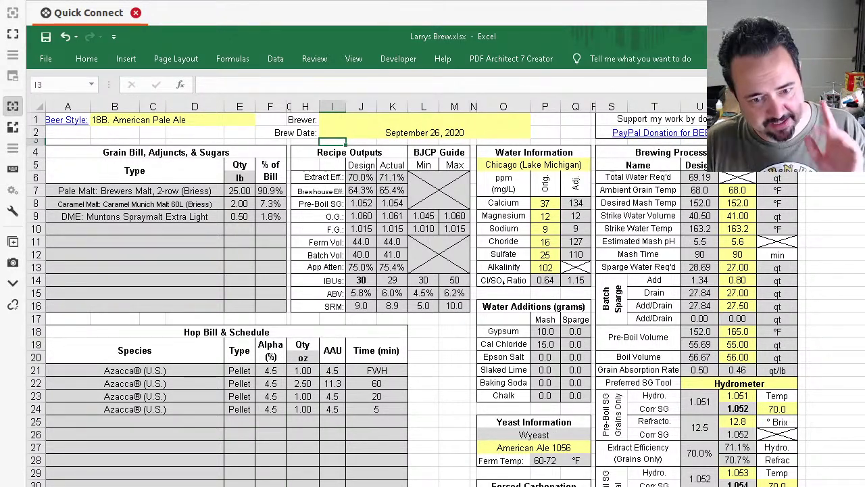
Step: Change the sparge method to BIAB in the equipment parameters of the brewhouse setup sheet
{"action": "key", "text": "ctrl+Page_Down"}
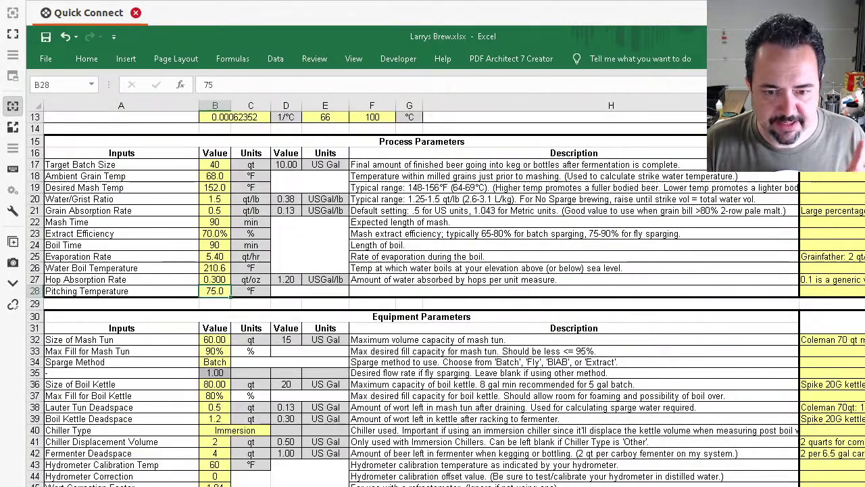
{"action": "left_click", "coordinate": [220, 363]}
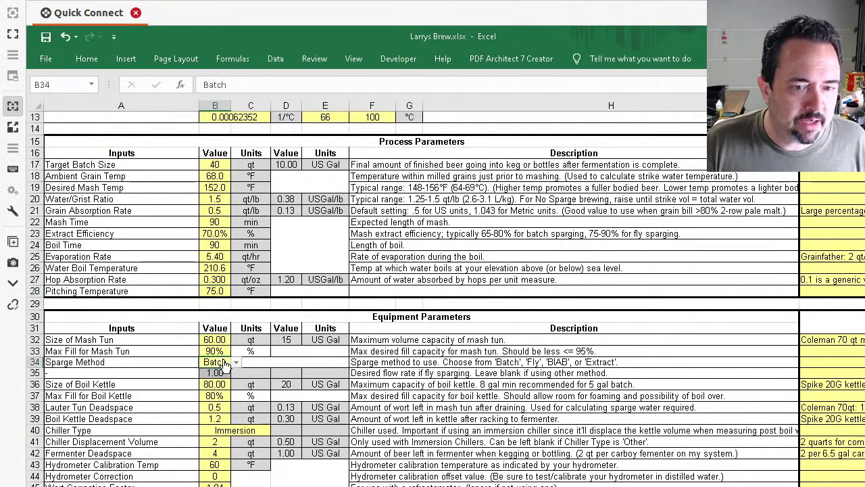
{"action": "left_click", "coordinate": [236, 363]}
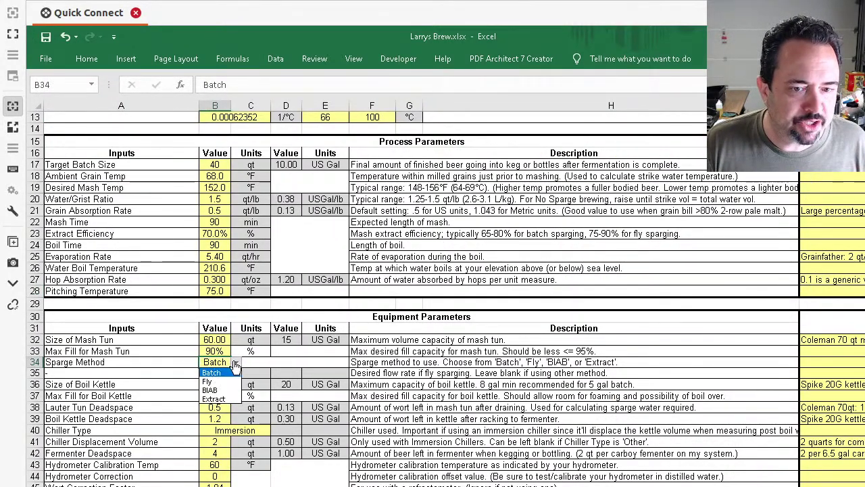
{"action": "left_click", "coordinate": [211, 391]}
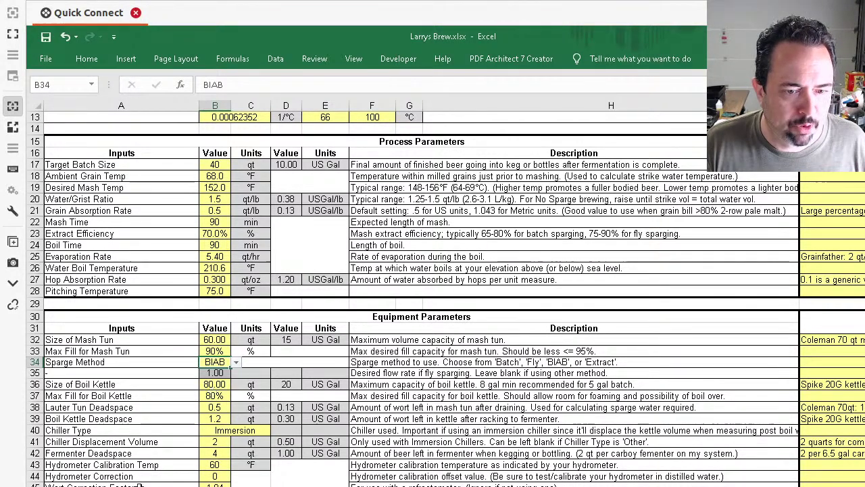
Step: Clear the three actual batch sparge add and drain volumes in the BIAB section of the recipe sheet
{"action": "key", "text": "ctrl+Page_Up"}
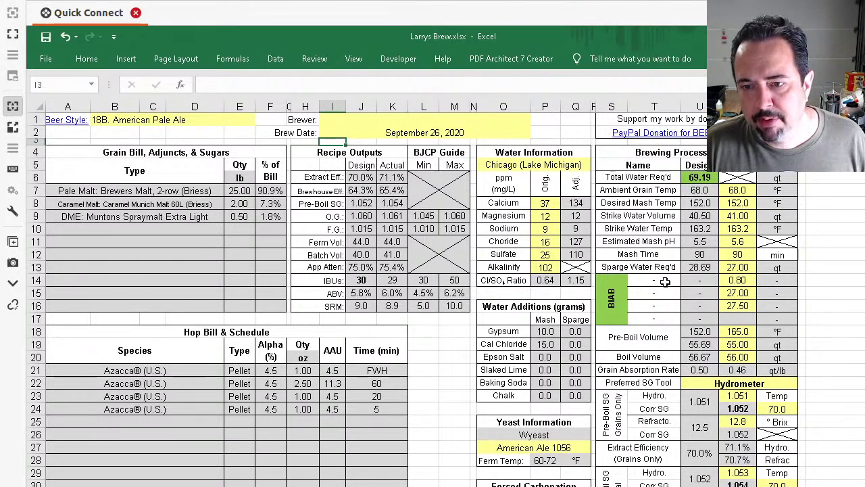
{"action": "left_click_drag", "start_coordinate": [659, 280], "coordinate": [744, 306]}
{"action": "left_click", "coordinate": [740, 306]}
{"action": "key", "text": "Delete"}
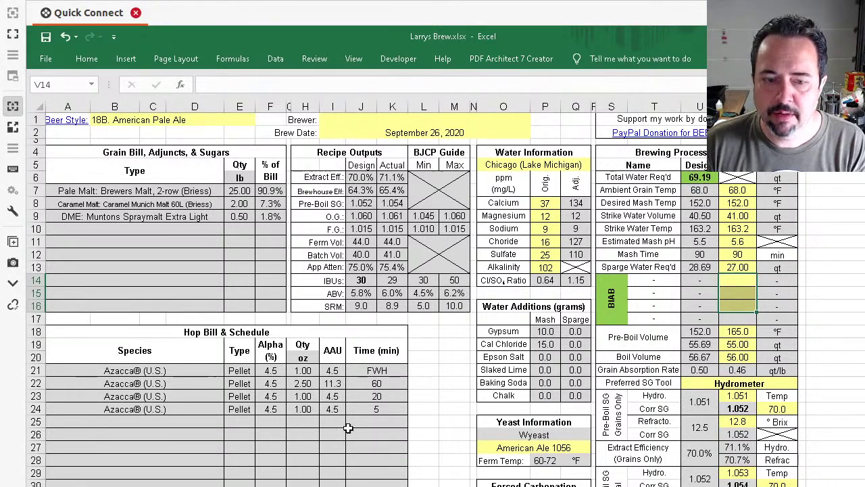
Step: Change the sparge method to Batch on the brewhouse setup sheet and check the total water required on the recipe sheet
{"action": "key", "text": "ctrl+Page_Down"}
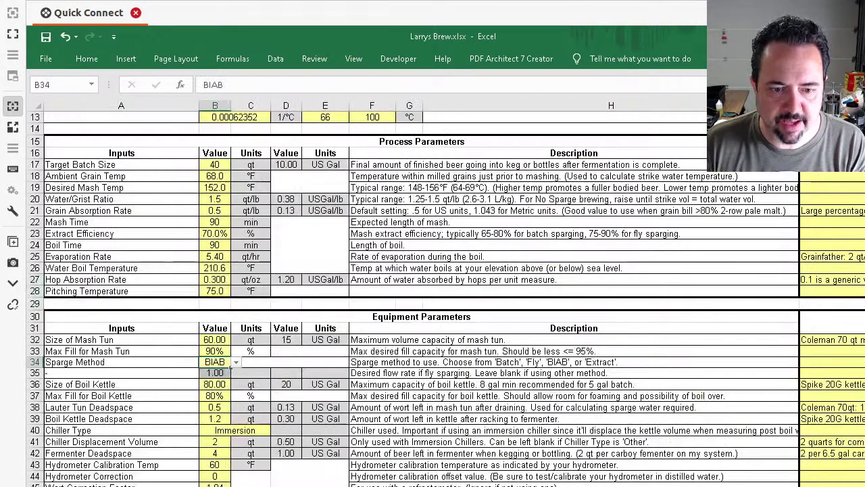
{"action": "left_click", "coordinate": [236, 363]}
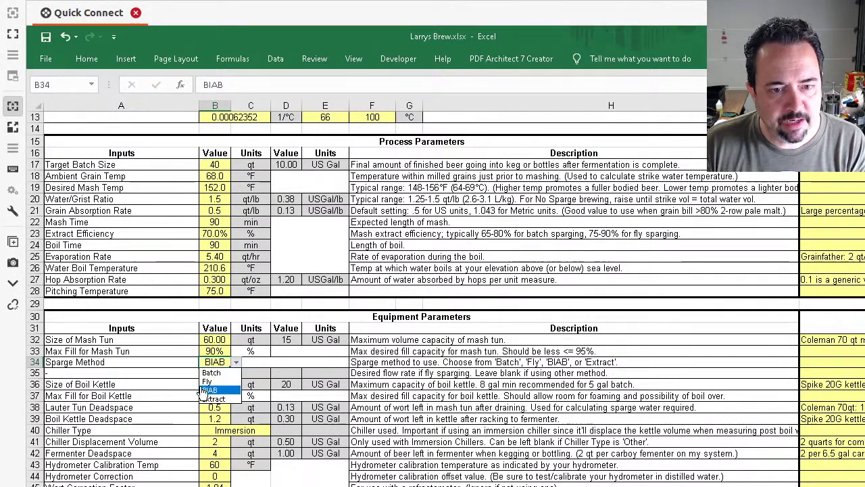
{"action": "left_click", "coordinate": [215, 373]}
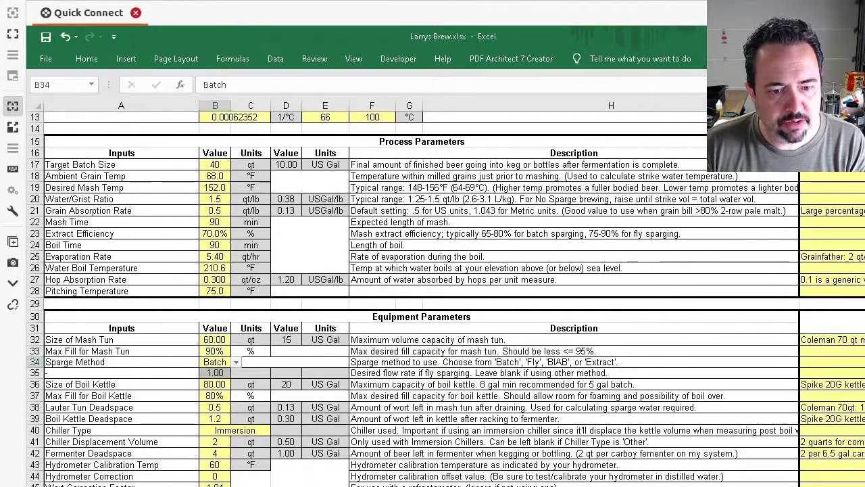
{"action": "key", "text": "ctrl+Page_Up"}
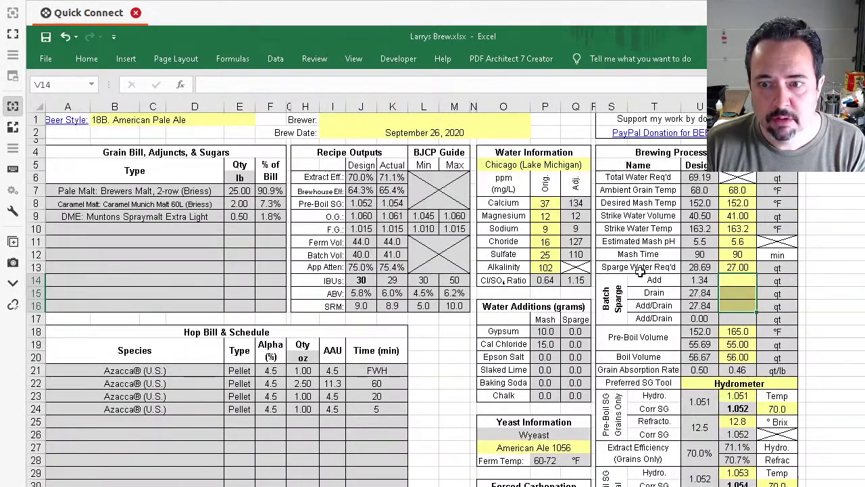
{"action": "left_click", "coordinate": [699, 177]}
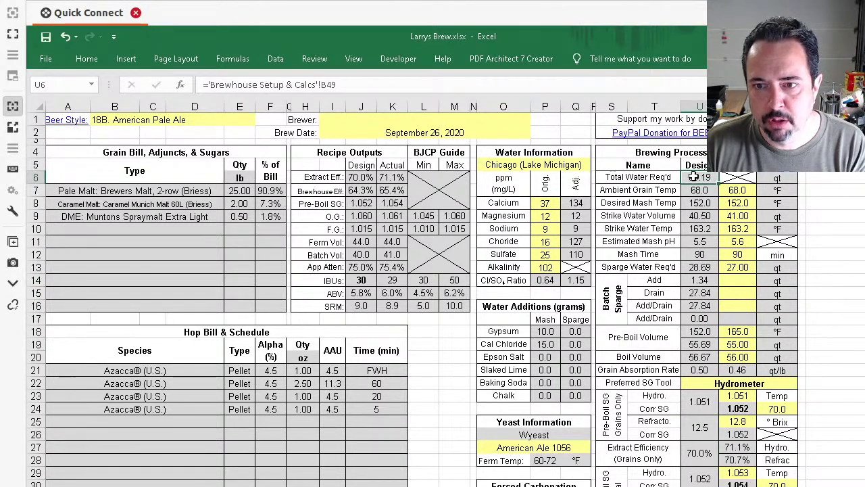
Step: Set the sparge method back to BIAB and clear the actual values from ambient grain temp through sparge water required on the recipe sheet
{"action": "left_click", "coordinate": [611, 296]}
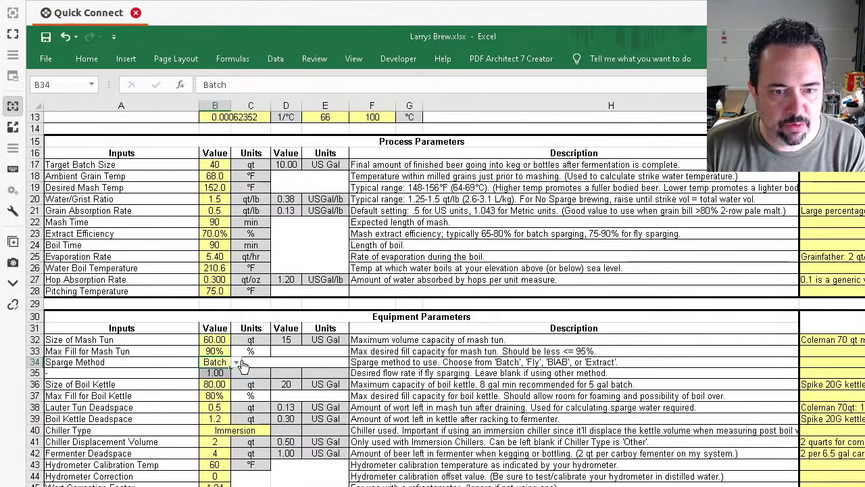
{"action": "left_click", "coordinate": [236, 363]}
{"action": "left_click", "coordinate": [217, 394]}
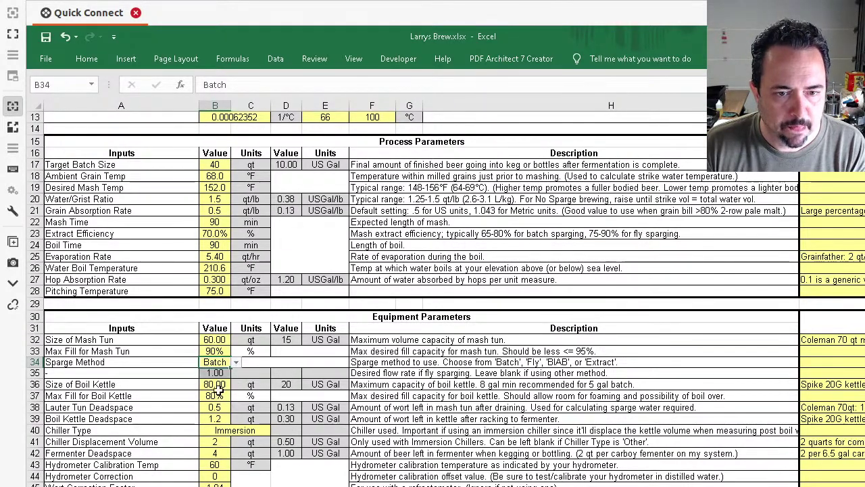
{"action": "key", "text": "ctrl+Page_Up"}
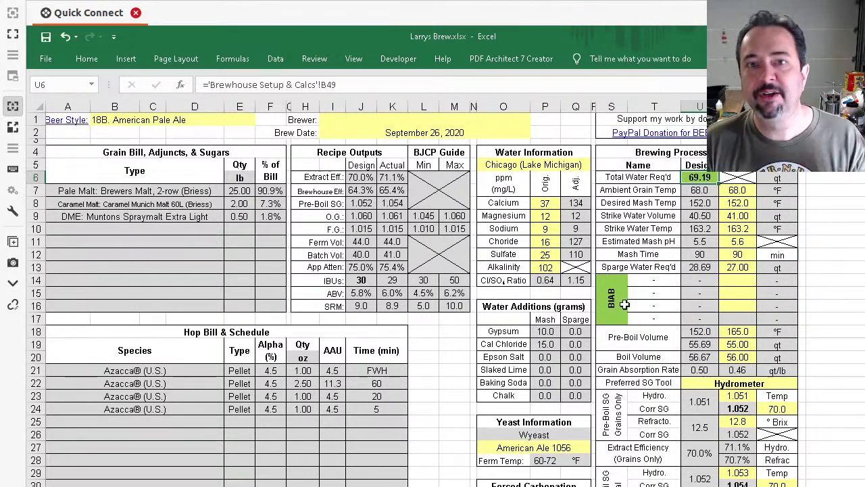
{"action": "left_click_drag", "start_coordinate": [738, 192], "coordinate": [742, 267]}
{"action": "key", "text": "Delete"}
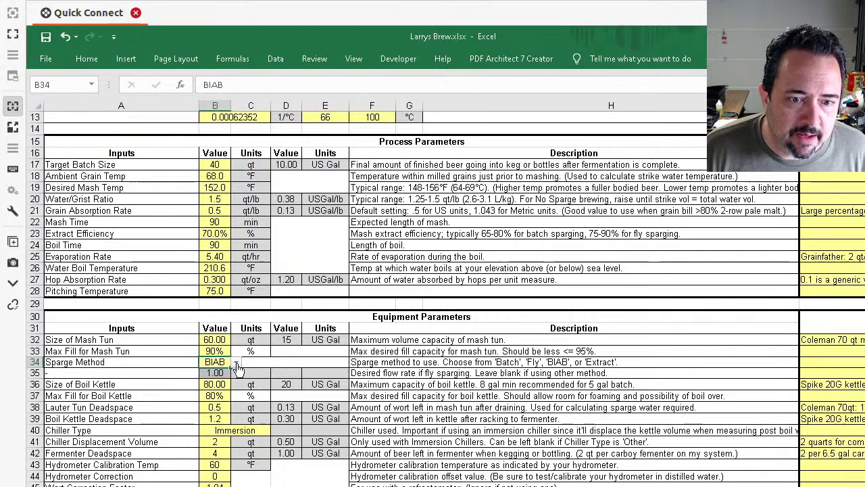
Step: Switch the sparge method to Batch and review the design values from ambient grain temp down to the pre-boil volume temperature
{"action": "left_click", "coordinate": [236, 363]}
{"action": "left_click", "coordinate": [213, 372]}
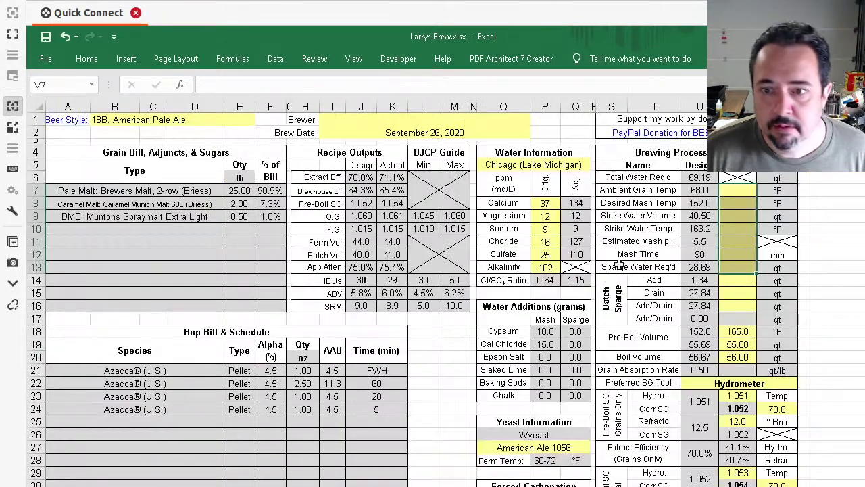
{"action": "left_click_drag", "start_coordinate": [711, 197], "coordinate": [711, 331]}
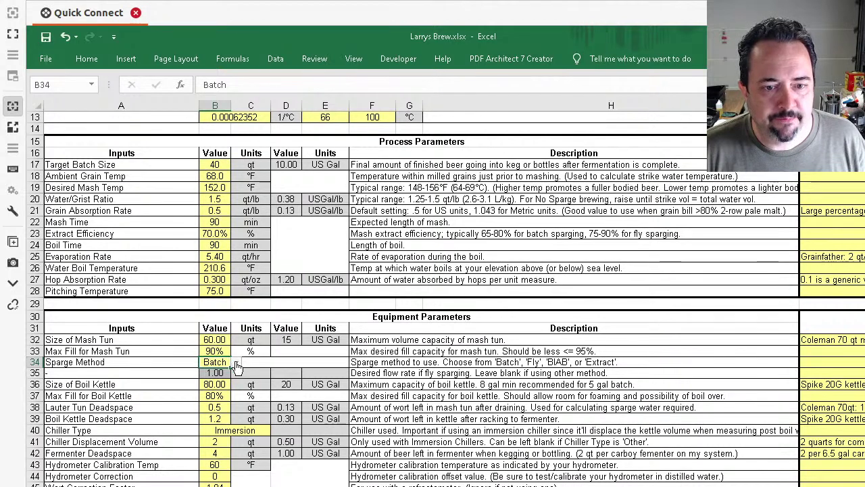
Step: Select BIAB as the sparge method again and inspect the design total water required and desired mash temp
{"action": "left_click", "coordinate": [236, 362]}
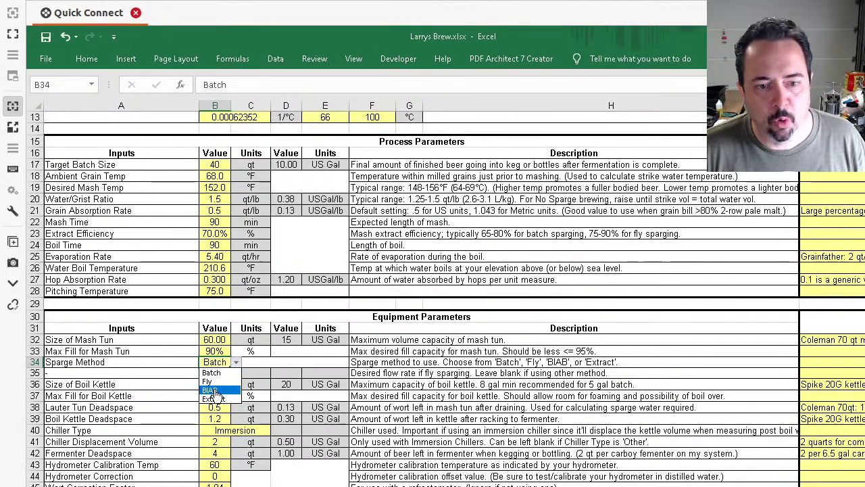
{"action": "left_click", "coordinate": [211, 391]}
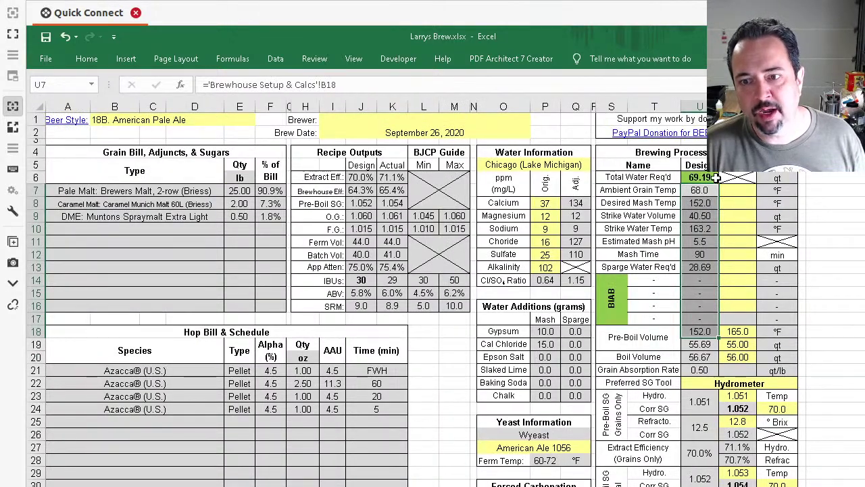
{"action": "left_click", "coordinate": [715, 177]}
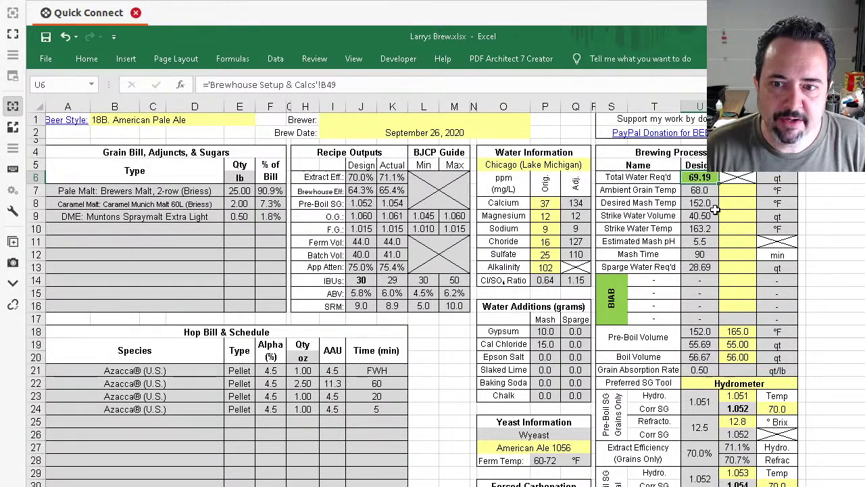
{"action": "left_click", "coordinate": [706, 202]}
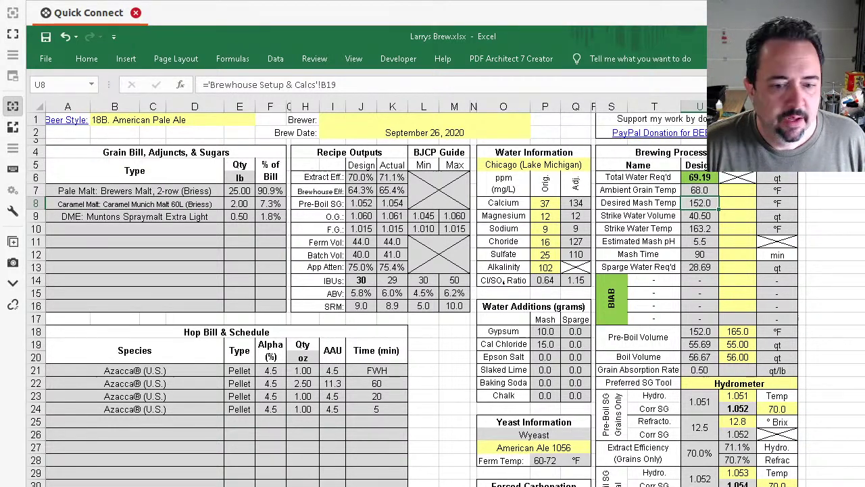
Step: Change the sparge method to Fly in the equipment parameters and inspect the fly sparge flow rate setting
{"action": "double_click", "coordinate": [625, 292]}
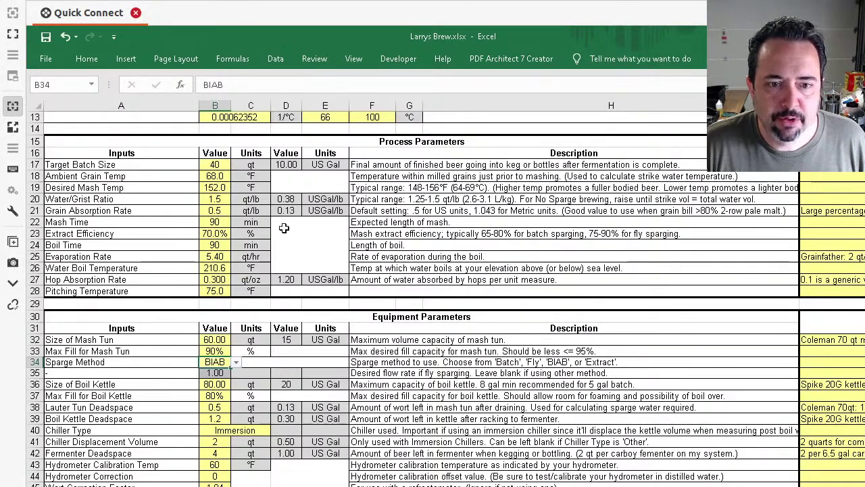
{"action": "left_click", "coordinate": [236, 363]}
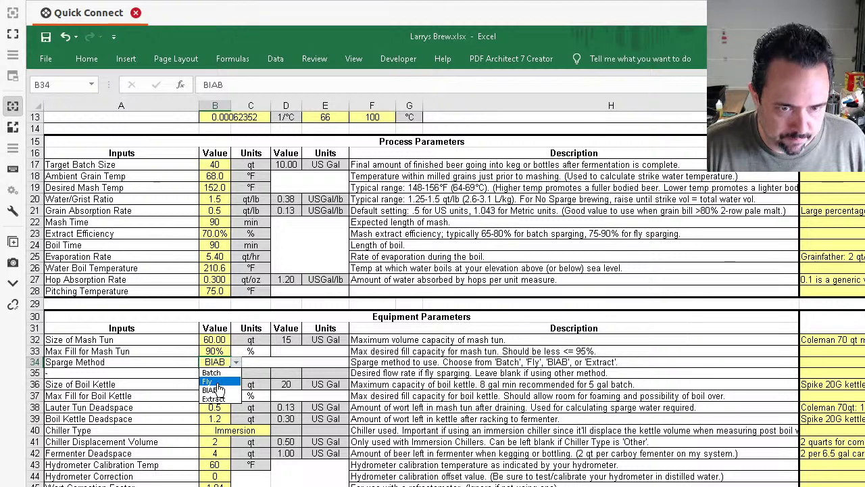
{"action": "left_click", "coordinate": [215, 383]}
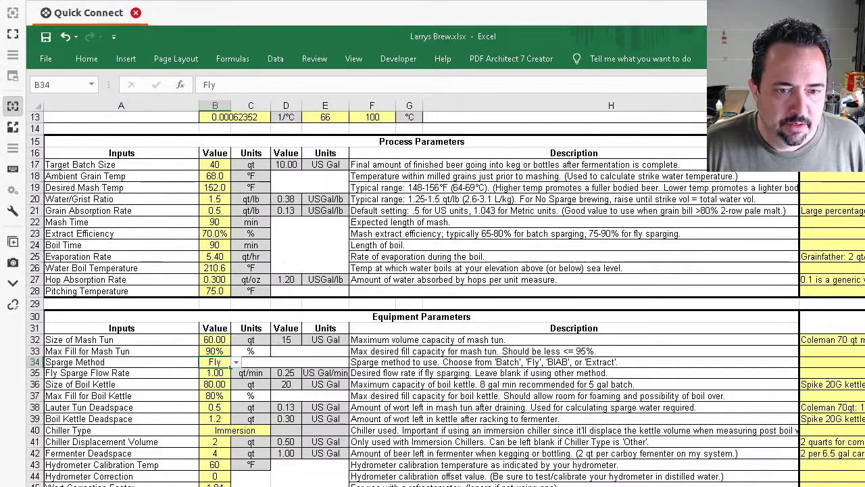
{"action": "left_click", "coordinate": [211, 374]}
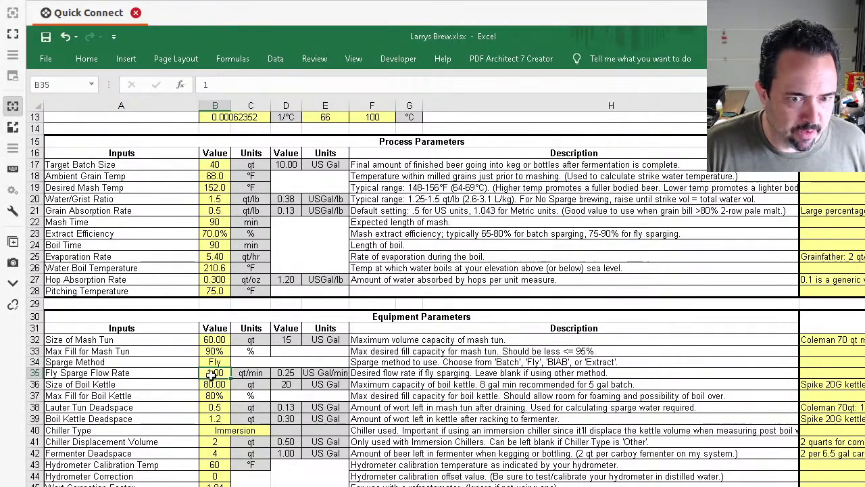
{"action": "left_click", "coordinate": [214, 486]}
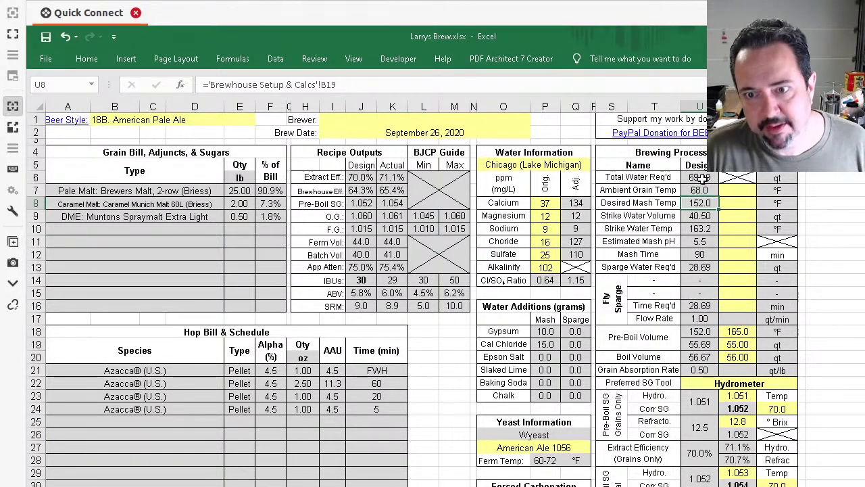
Step: Enter 45 min as the actual time required in the Fly Sparge section of the recipe sheet
{"action": "left_click_drag", "start_coordinate": [695, 192], "coordinate": [693, 278]}
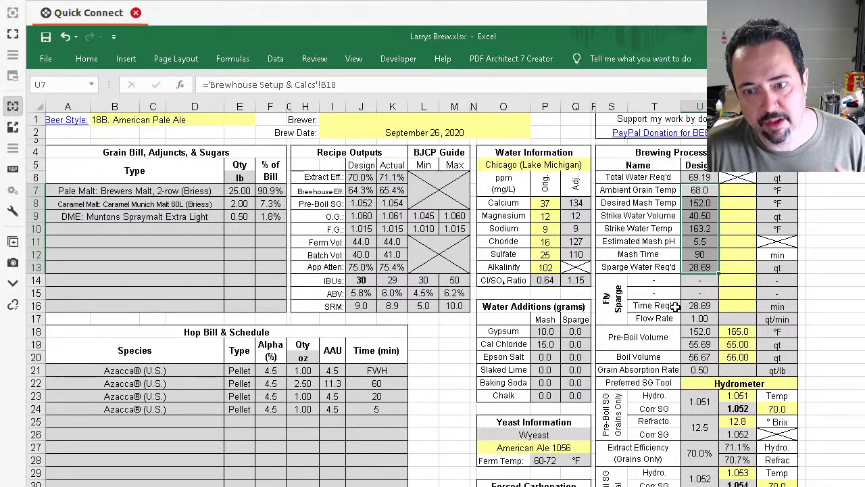
{"action": "left_click", "coordinate": [702, 266]}
{"action": "left_click", "coordinate": [665, 305]}
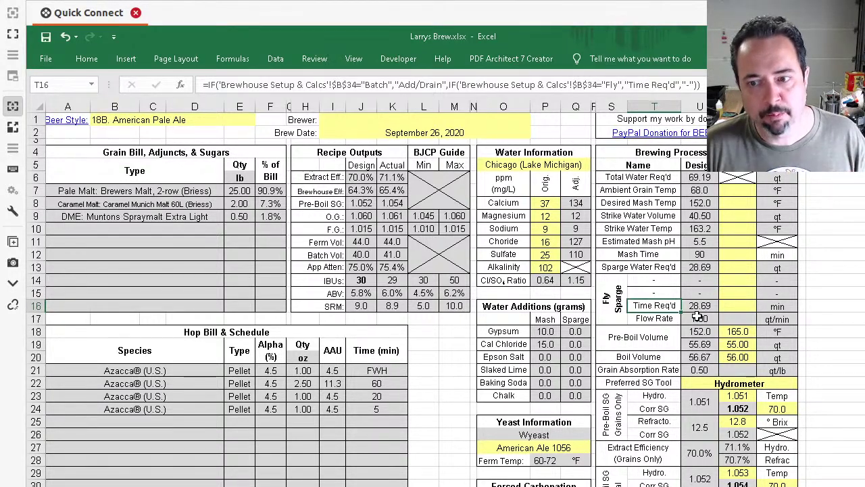
{"action": "left_click", "coordinate": [701, 303]}
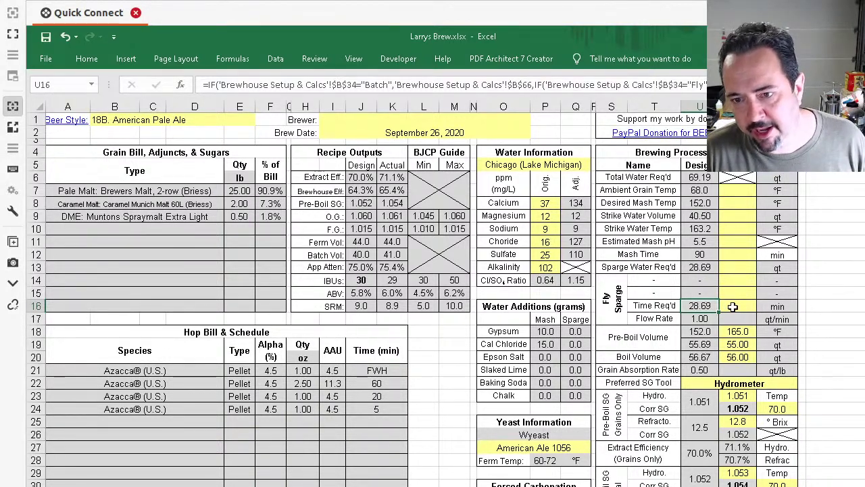
{"action": "left_click", "coordinate": [733, 306]}
{"action": "type", "text": "45"}
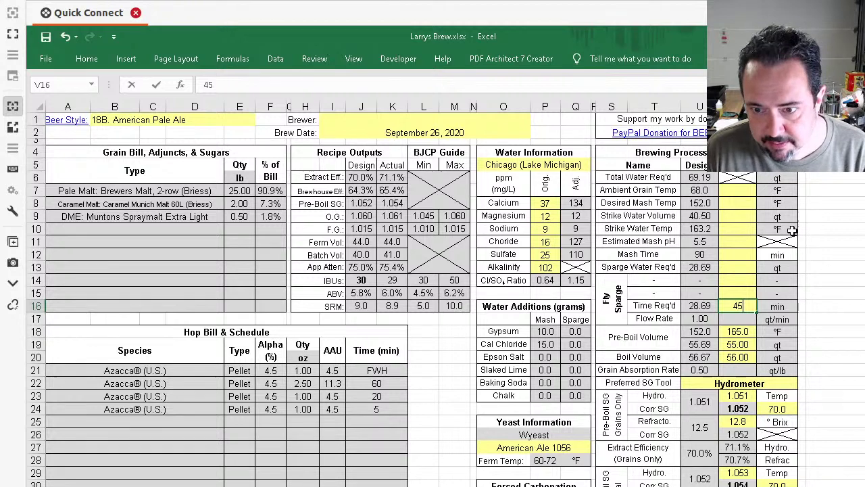
{"action": "key", "text": "Return"}
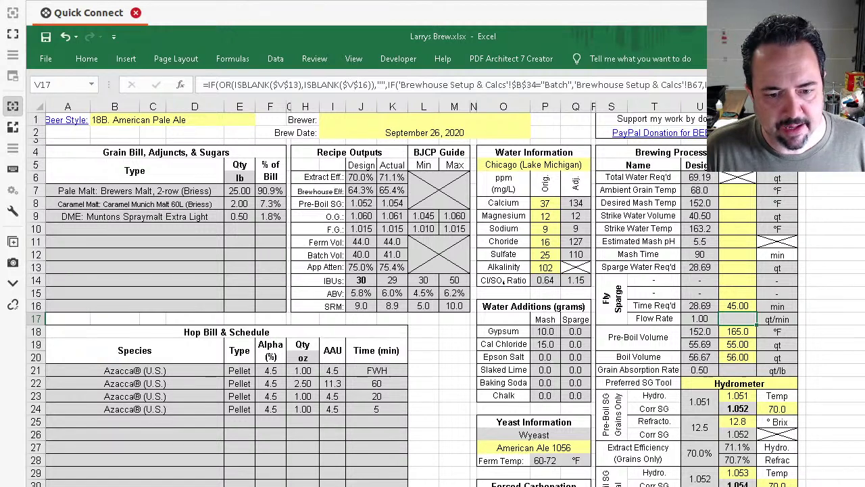
Step: Change the sparge method to Extract on the brewhouse setup sheet and return to the recipe sheet
{"action": "key", "text": "ctrl+bracketleft"}
{"action": "left_click", "coordinate": [225, 363]}
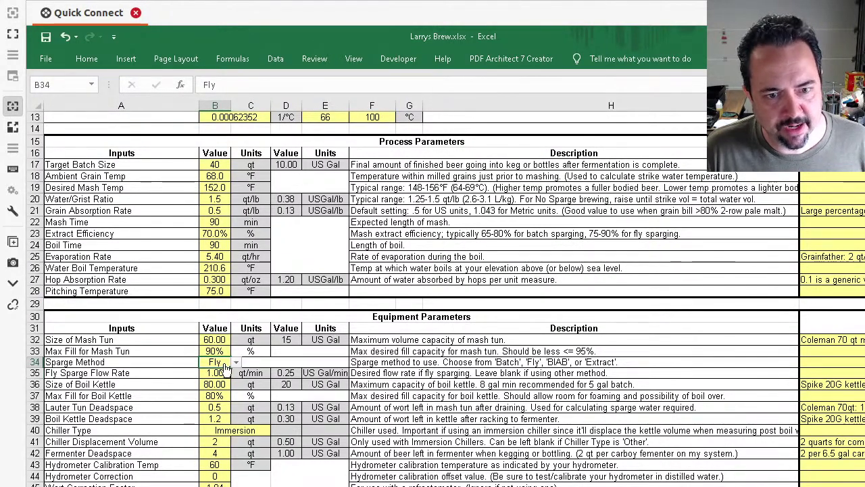
{"action": "left_click", "coordinate": [237, 363]}
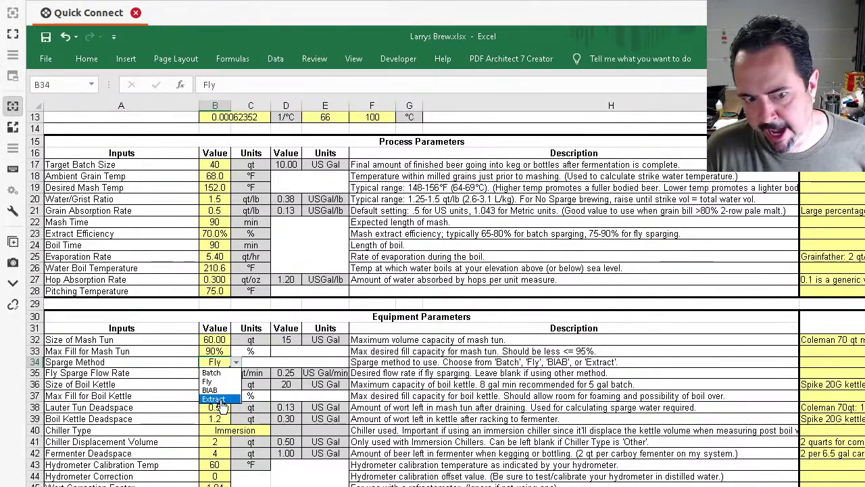
{"action": "left_click", "coordinate": [213, 398]}
{"action": "key", "text": "F5"}
{"action": "key", "text": "Return"}
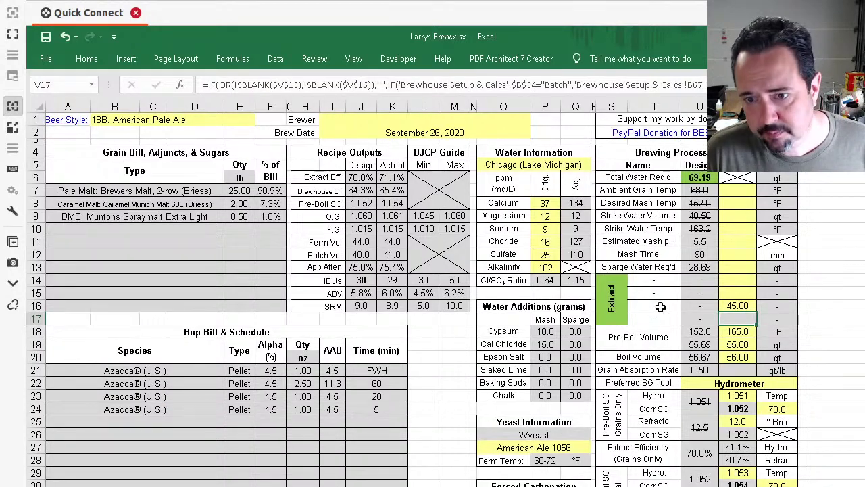
Step: Clear the 45 min actual entry in the Extract section and review the design values from ambient grain temp to mash time
{"action": "left_click", "coordinate": [740, 306]}
{"action": "key", "text": "Delete"}
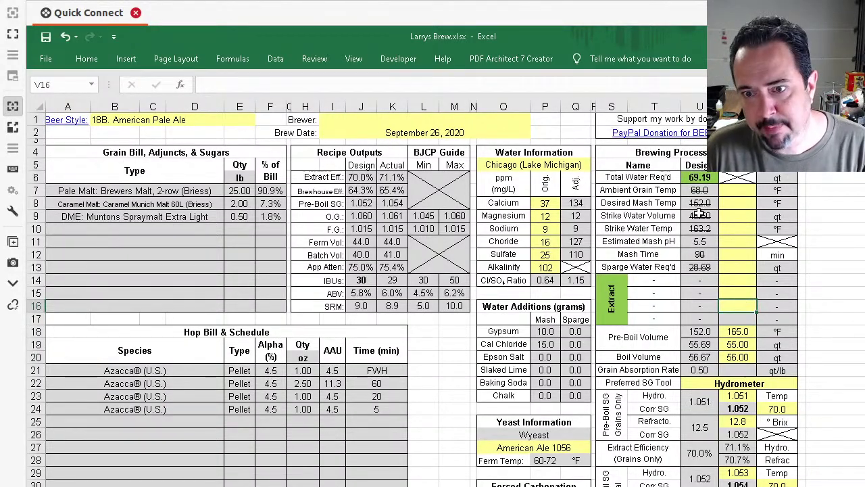
{"action": "left_click_drag", "start_coordinate": [700, 192], "coordinate": [700, 256]}
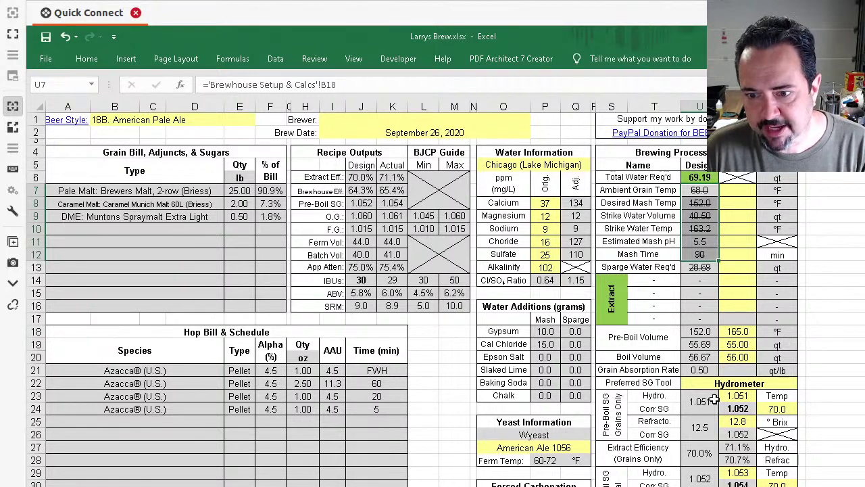
Step: Clear the actual hydrometer reading, its temperature and the refractometer reading for the grains-only pre-boil SG
{"action": "left_click_drag", "start_coordinate": [763, 406], "coordinate": [747, 395]}
{"action": "key", "text": "Delete"}
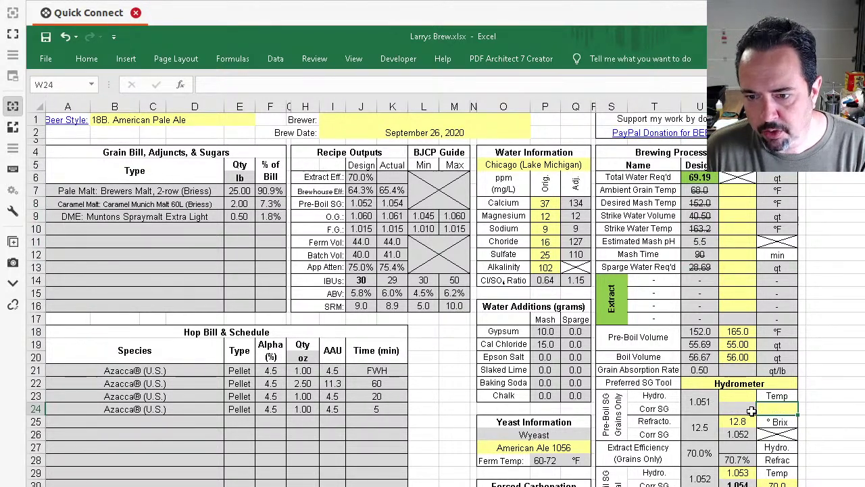
{"action": "left_click", "coordinate": [735, 425]}
{"action": "key", "text": "Delete"}
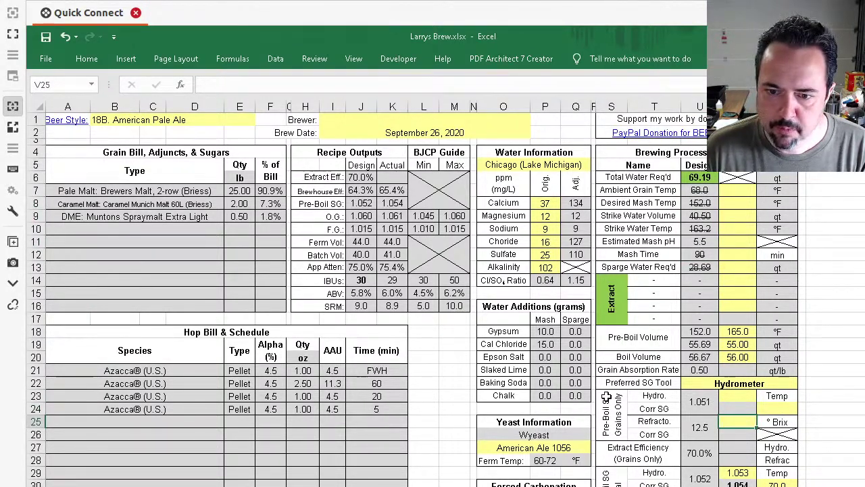
Step: Review the grains-only pre-boil SG and extract efficiency rows, along with the total pre-boil SG section, for extract brewing
{"action": "left_click_drag", "start_coordinate": [606, 396], "coordinate": [774, 429]}
{"action": "scroll", "coordinate": [774, 429], "scroll_direction": "down", "scroll_amount": 3}
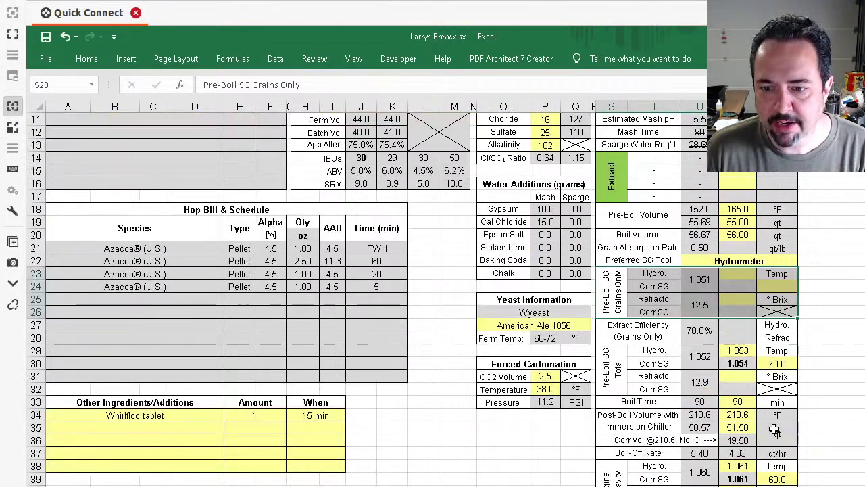
{"action": "left_click_drag", "start_coordinate": [647, 328], "coordinate": [791, 329]}
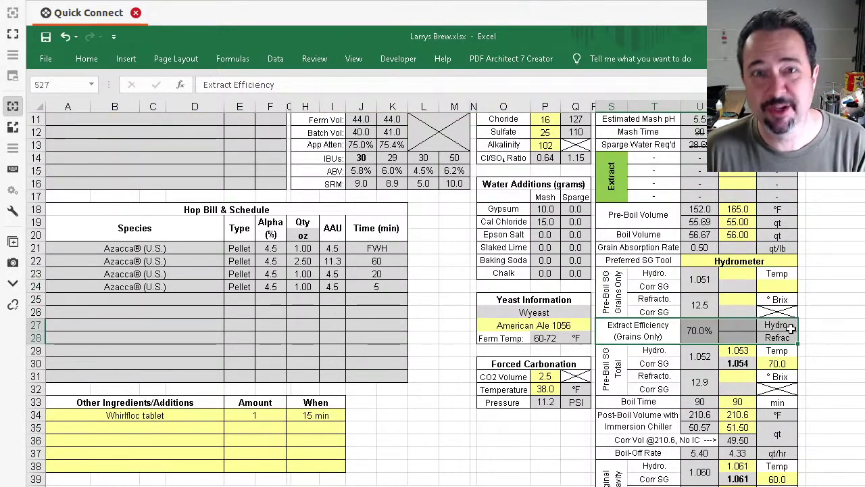
{"action": "left_click", "coordinate": [740, 351]}
{"action": "left_click", "coordinate": [622, 358]}
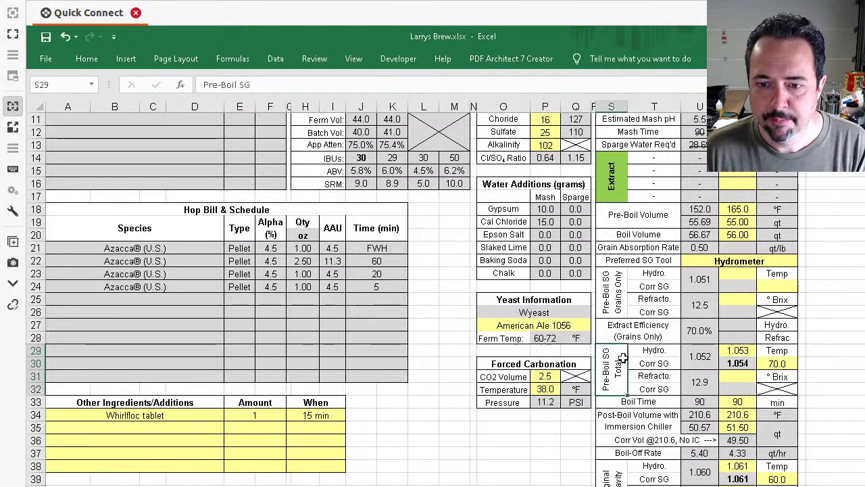
Step: Review the Extract brewing process rows on the recipe sheet, covering total water required and the total pre-boil SG through original gravity sections
{"action": "left_click_drag", "start_coordinate": [622, 359], "coordinate": [774, 450]}
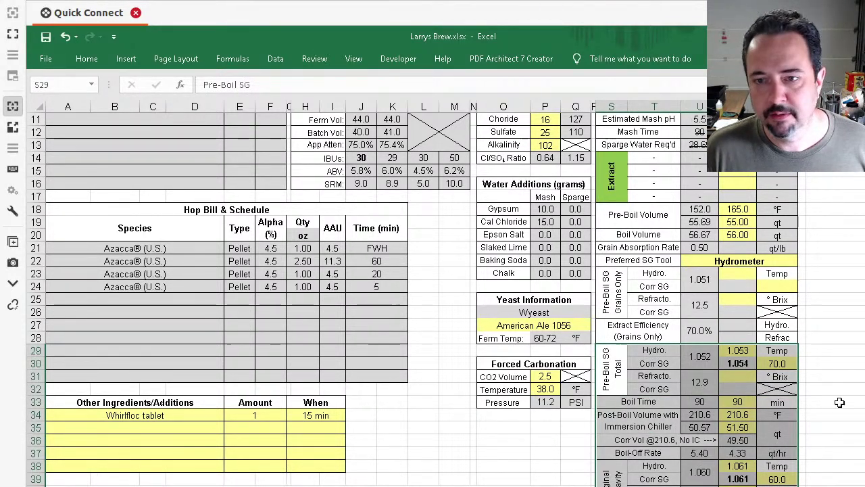
{"action": "left_click_drag", "start_coordinate": [860, 252], "coordinate": [860, 241]}
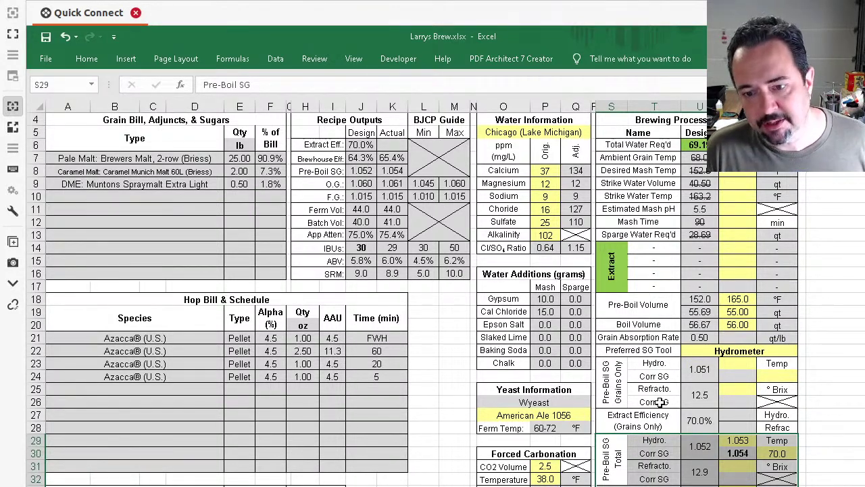
{"action": "left_click_drag", "start_coordinate": [860, 269], "coordinate": [860, 274]}
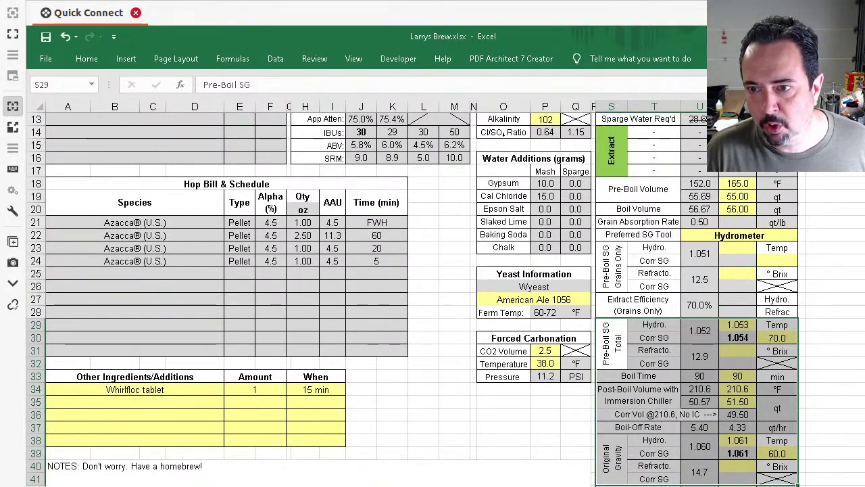
{"action": "scroll", "coordinate": [432, 298], "scroll_direction": "up", "scroll_amount": 3}
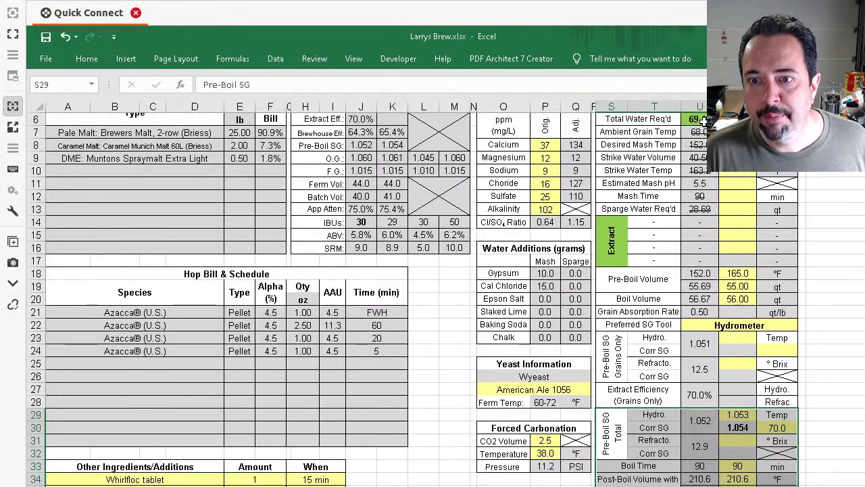
{"action": "left_click", "coordinate": [703, 120]}
{"action": "scroll", "coordinate": [433, 298], "scroll_direction": "up", "scroll_amount": 1}
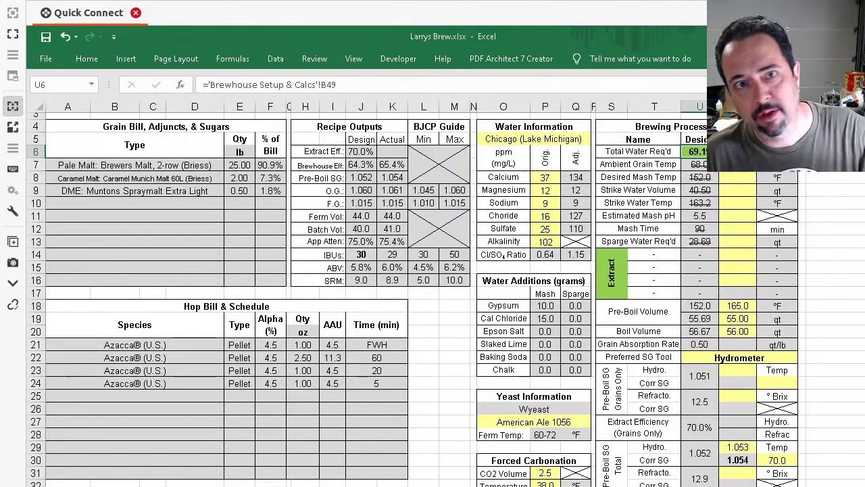
{"action": "scroll", "coordinate": [809, 370], "scroll_direction": "down", "scroll_amount": 3}
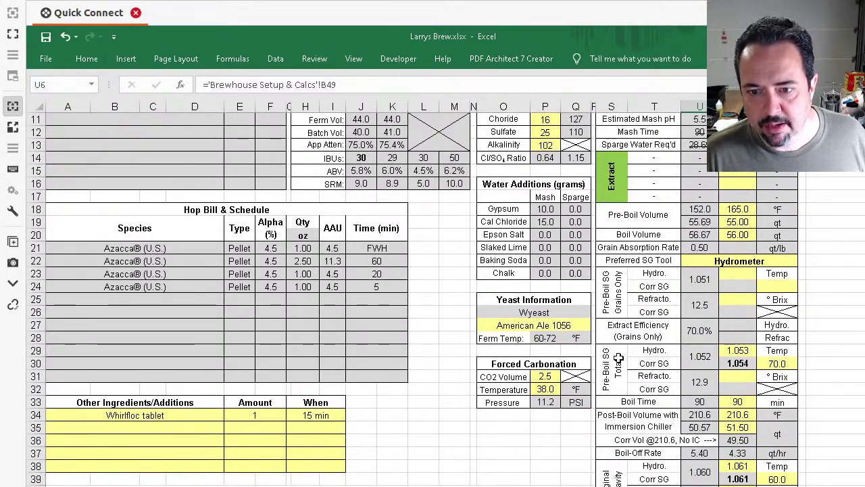
{"action": "left_click_drag", "start_coordinate": [622, 356], "coordinate": [784, 365]}
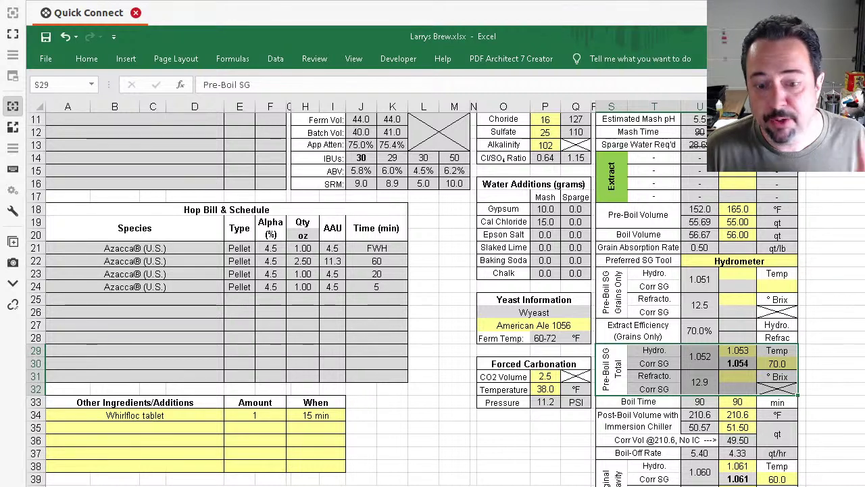
Step: Examine the hydrometer sheet's testing solution inputs and the calibration and measured temperatures used for temperature correction
{"action": "key", "text": "ctrl+Page_Down"}
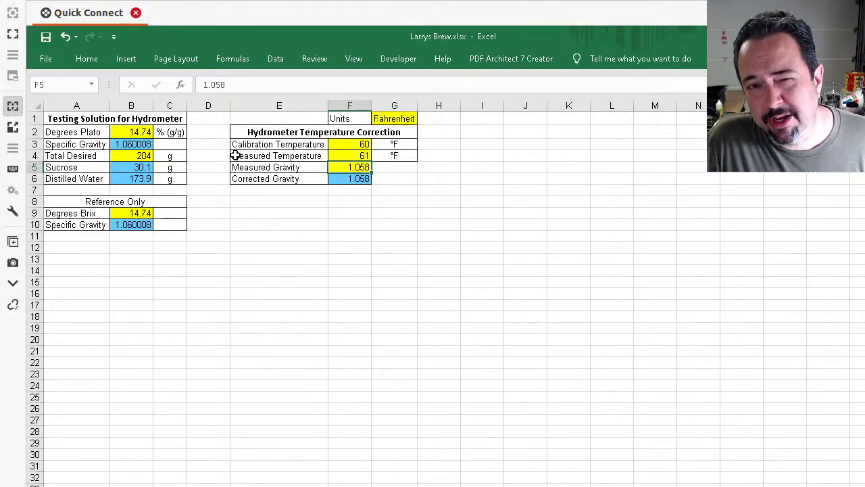
{"action": "left_click", "coordinate": [135, 133]}
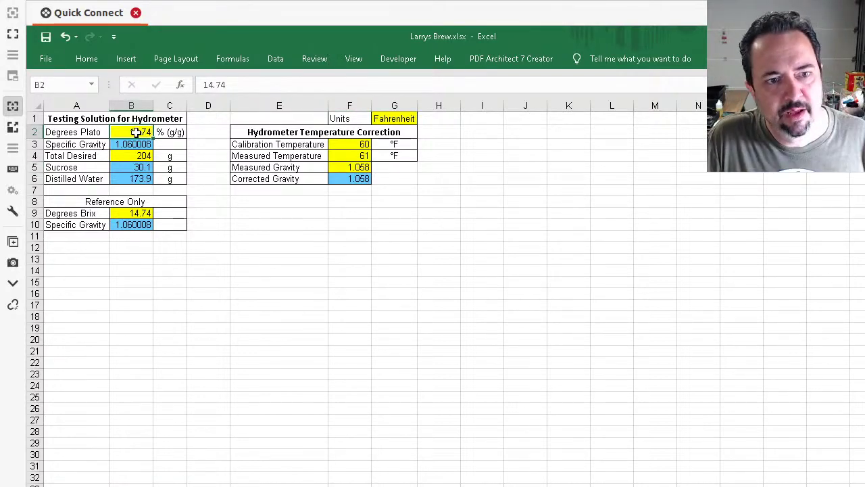
{"action": "left_click", "coordinate": [128, 156]}
{"action": "left_click", "coordinate": [142, 132]}
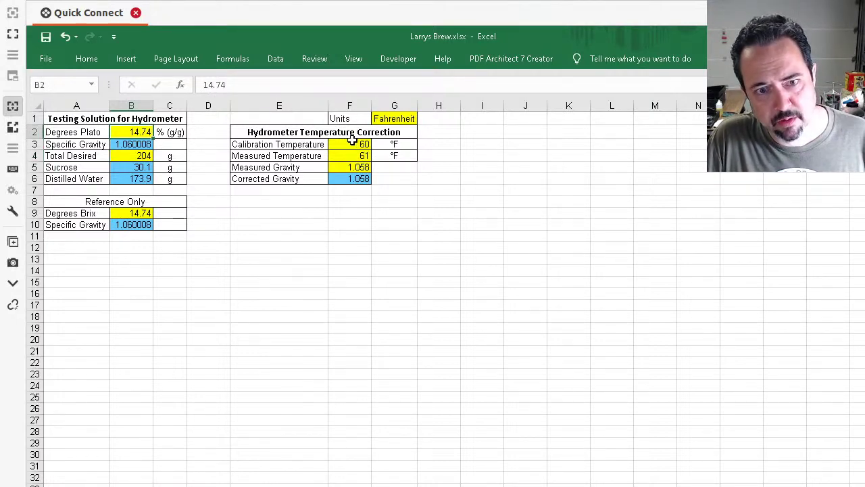
{"action": "left_click_drag", "start_coordinate": [352, 142], "coordinate": [353, 159]}
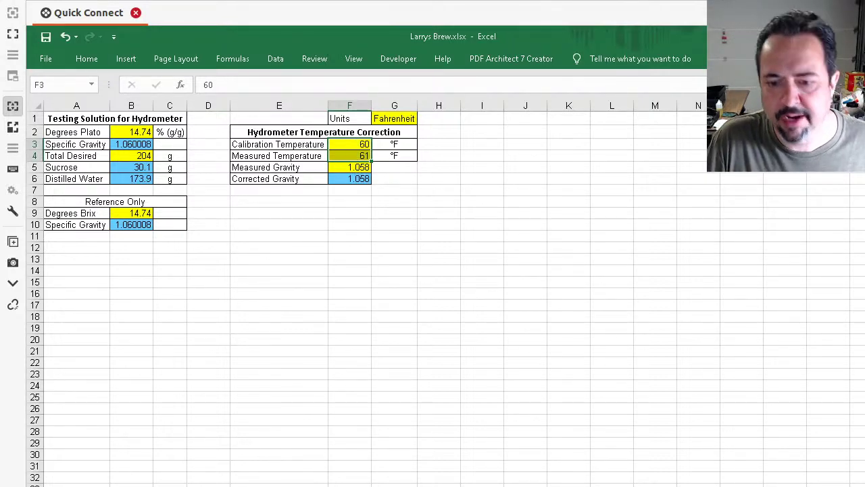
Step: Review the calculator sheets for keg tubing length, priming sugar and PPG from malt analysis
{"action": "key", "text": "ctrl+Page_Down"}
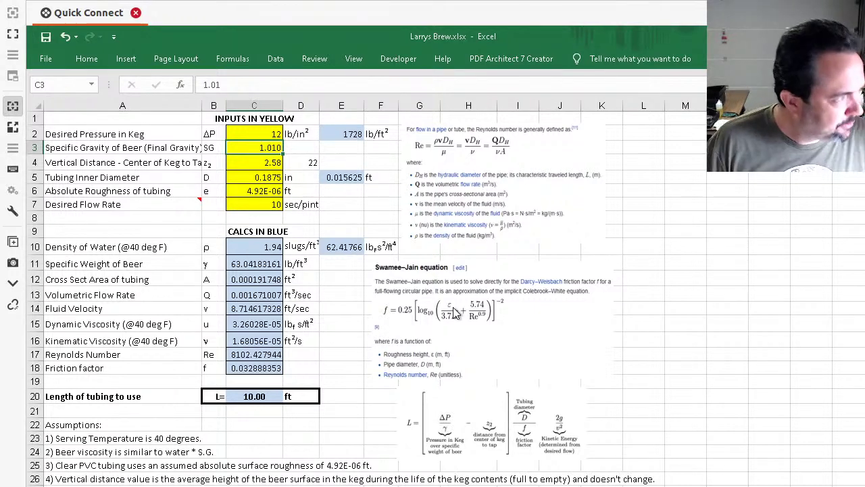
{"action": "key", "text": "ctrl+Page_Down"}
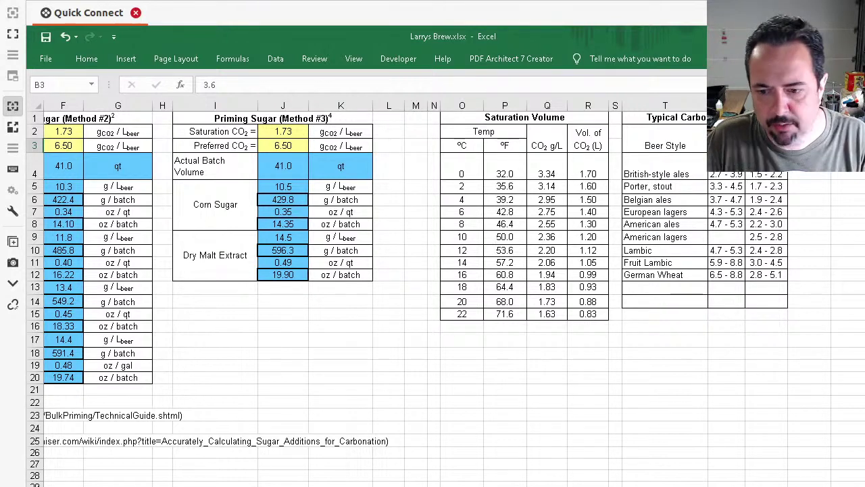
{"action": "key", "text": "ctrl+Page_Up"}
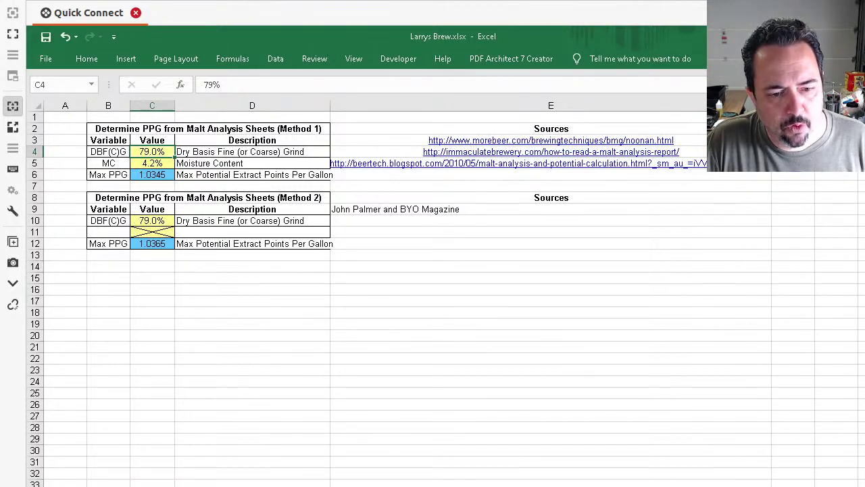
Step: Inspect the Max PPG column in the ingredient table and return to the recipe sheet
{"action": "key", "text": "ctrl+Page_Up"}
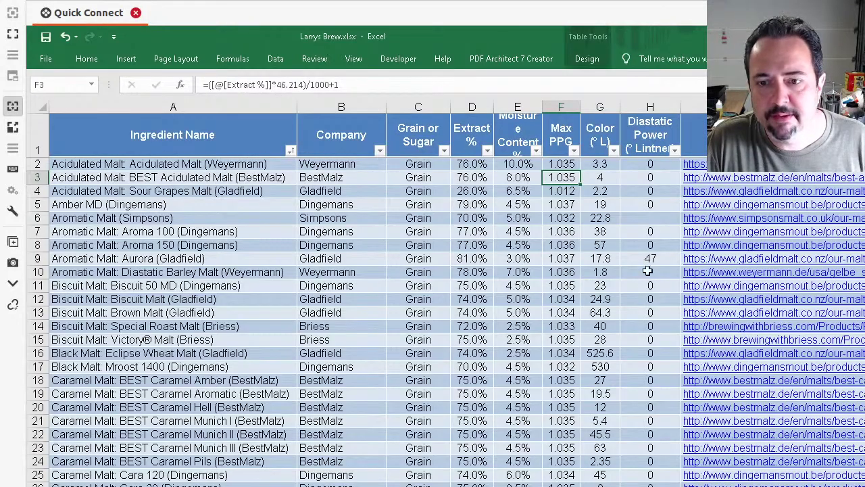
{"action": "left_click", "coordinate": [575, 106]}
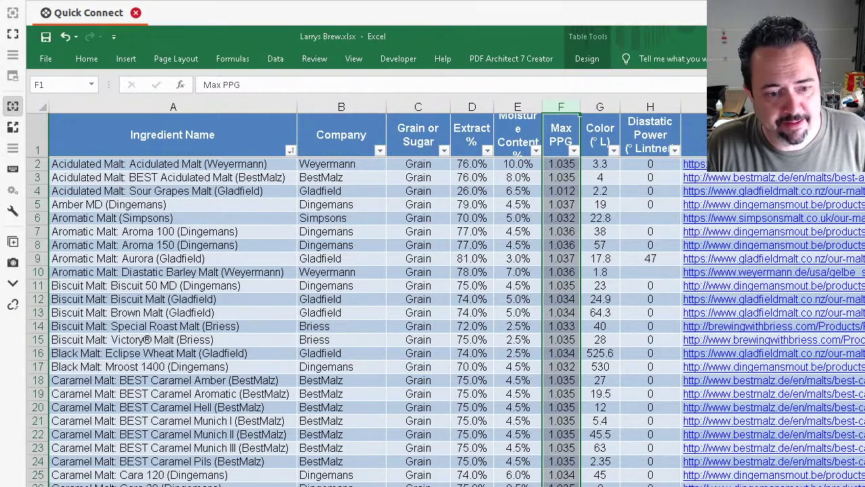
{"action": "key", "text": "ctrl+Page_Up"}
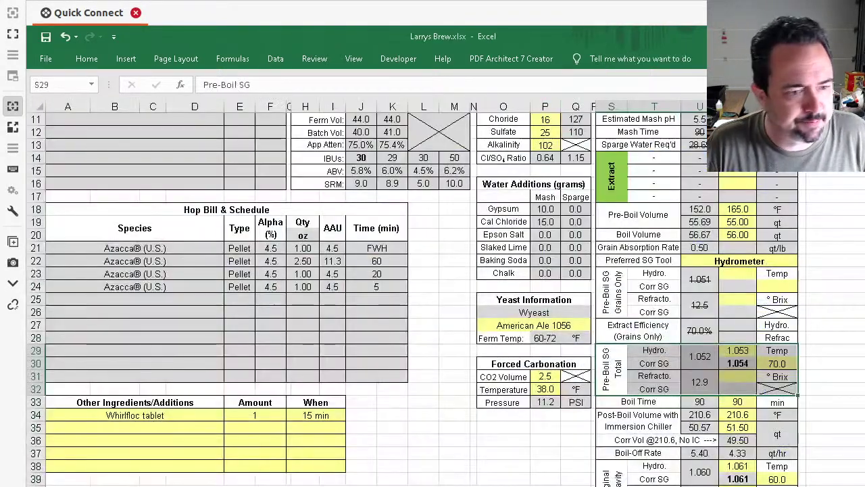